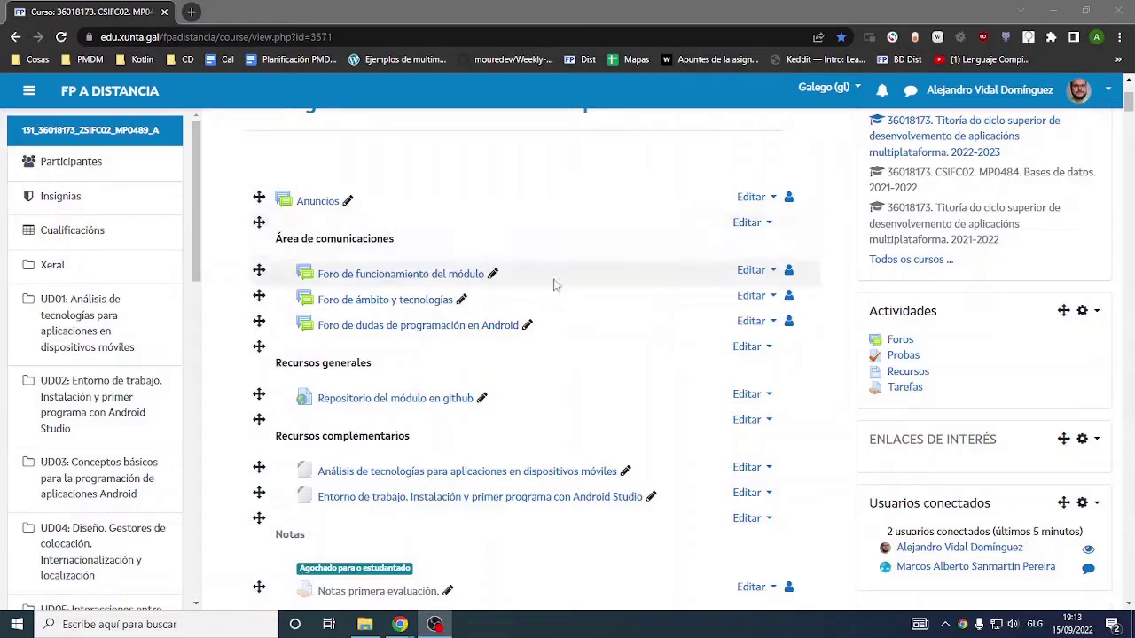
- Examine the Android programming questions forum and the two complementary resources listed on the course page
scroll(494, 298, "up", 1)
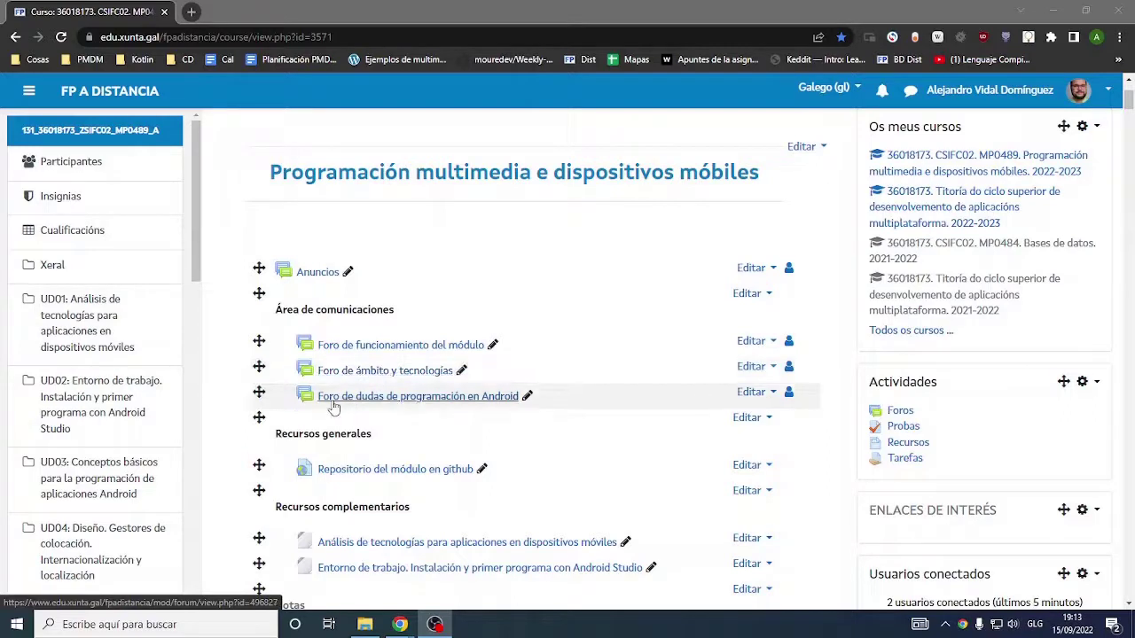
left_click_drag(559, 399, 223, 405)
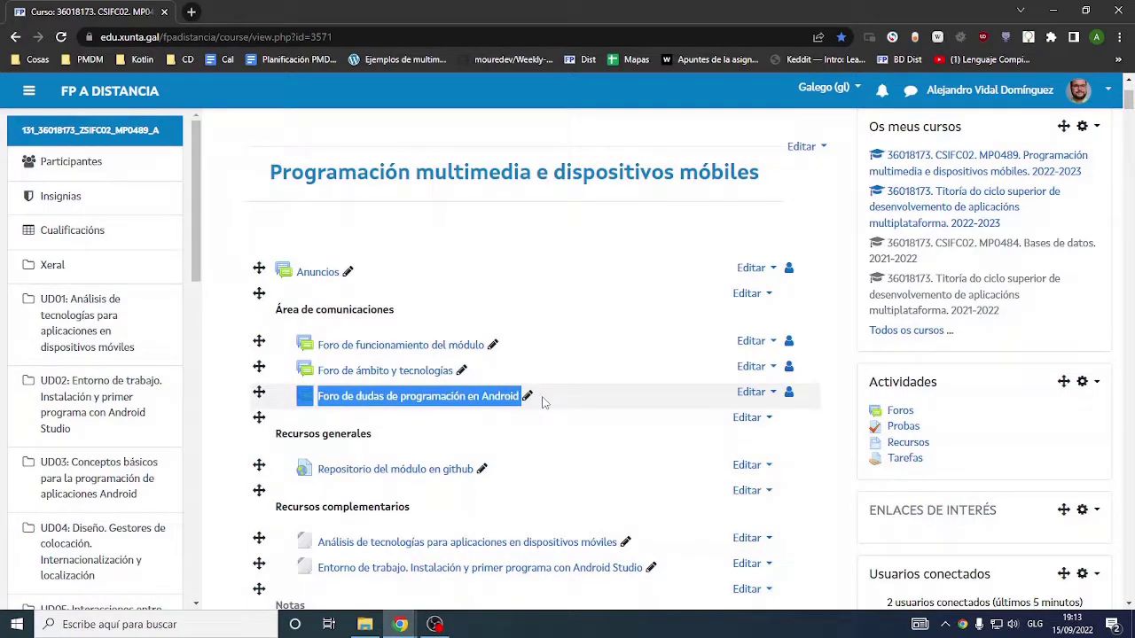
scroll(544, 402, "down", 1)
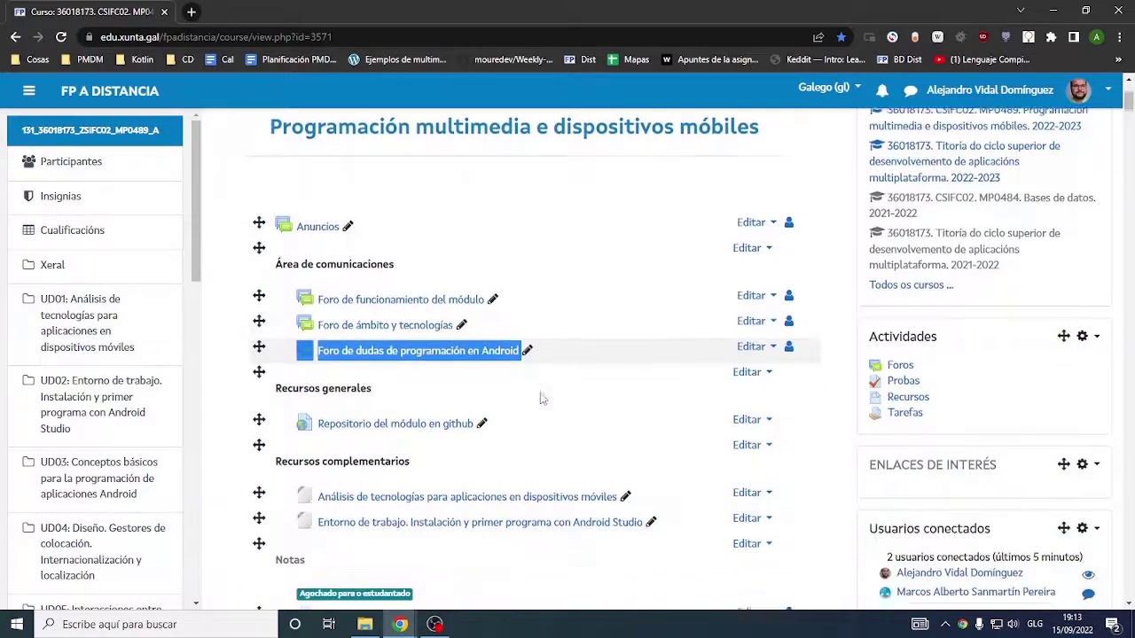
left_click_drag(684, 494, 420, 485)
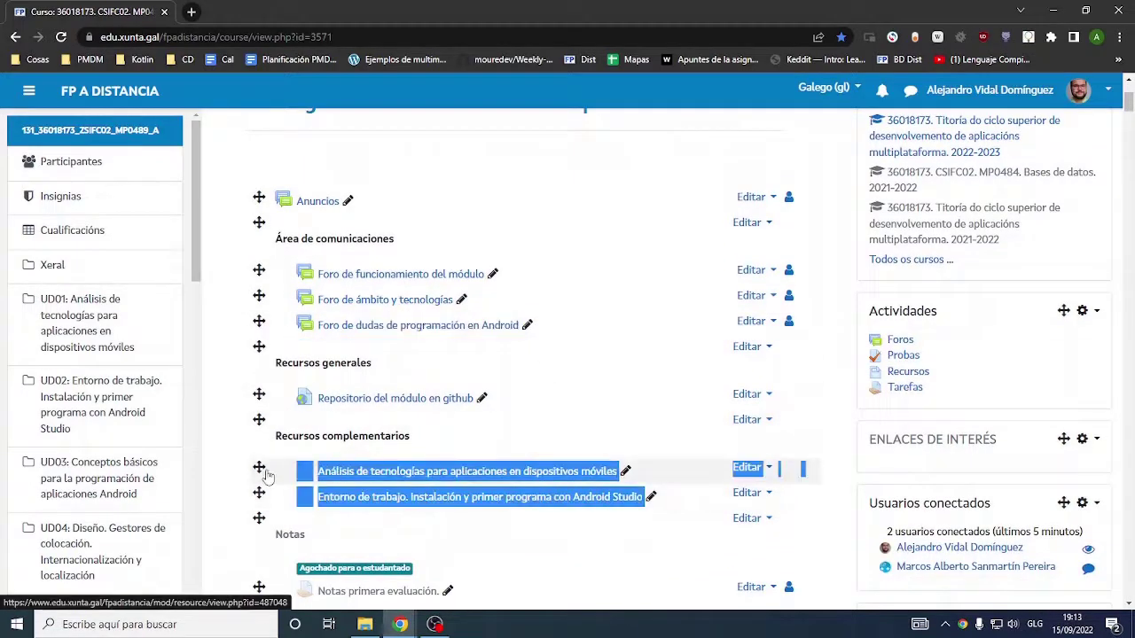
scroll(562, 480, "up", 1)
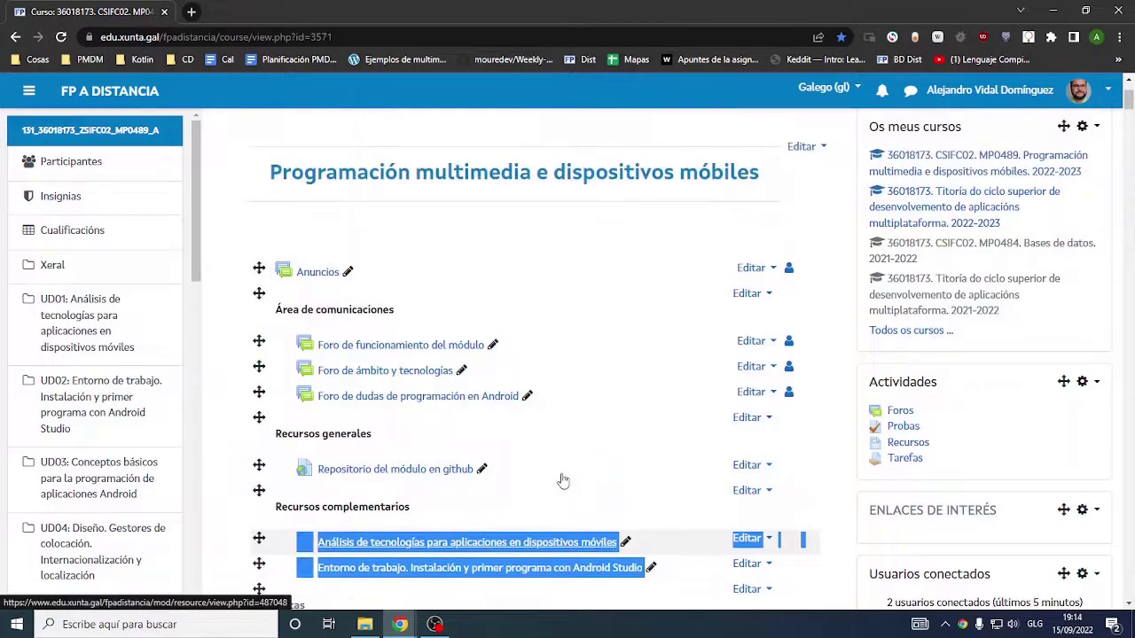
- Open "Repositorio del módulo en github" in a new tab and look through its README
middle_click(430, 470)
left_click(262, 12)
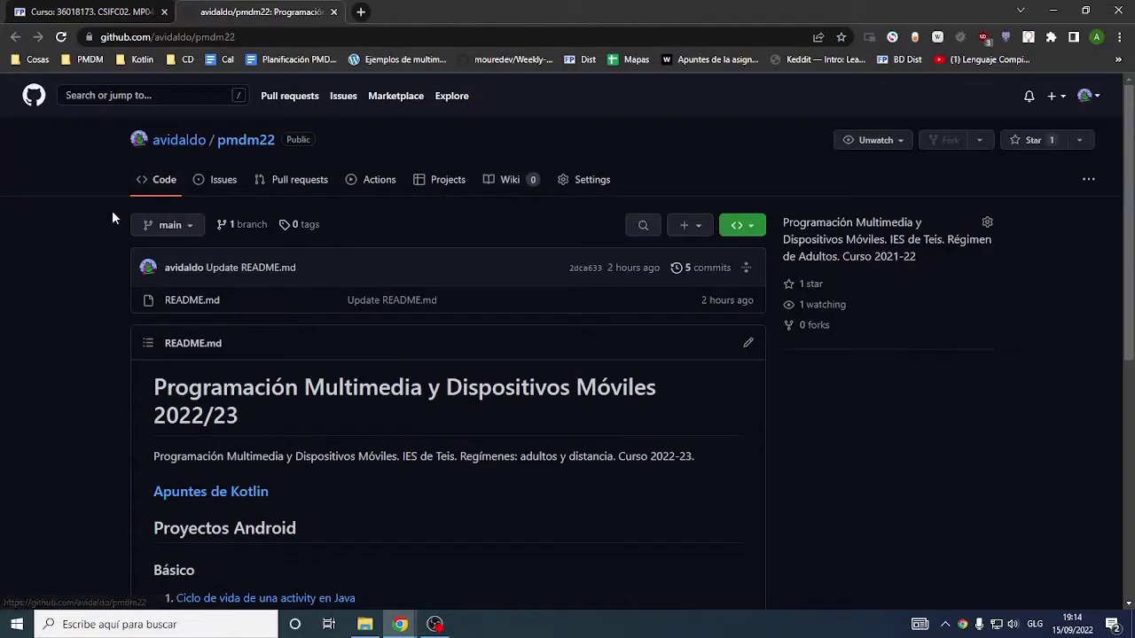
scroll(113, 217, "down", 2)
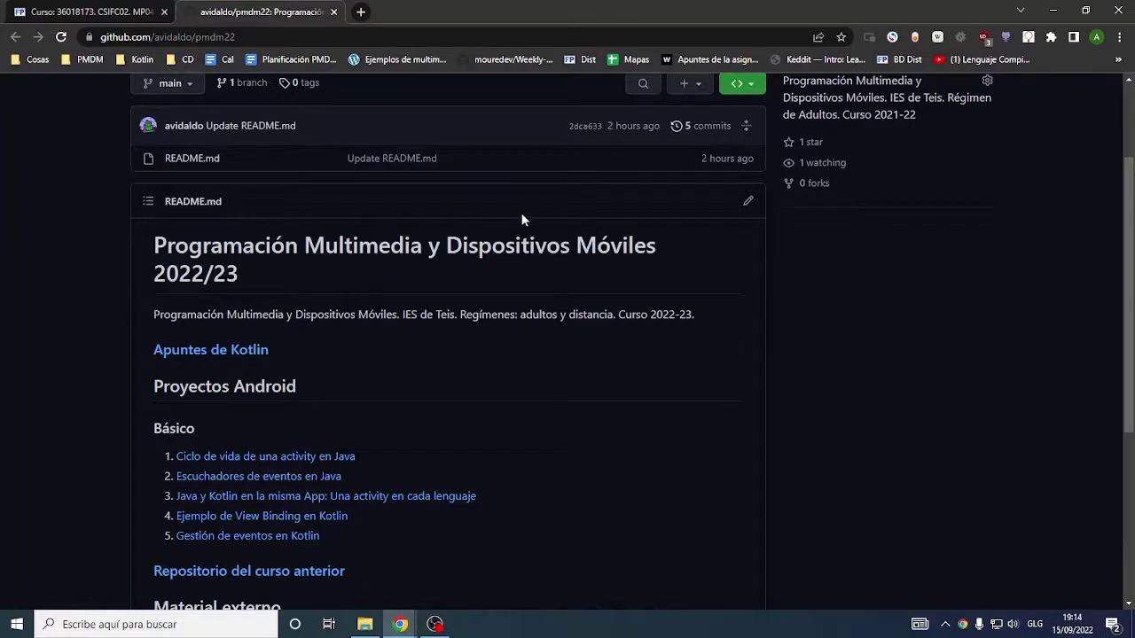
scroll(344, 268, "down", 2)
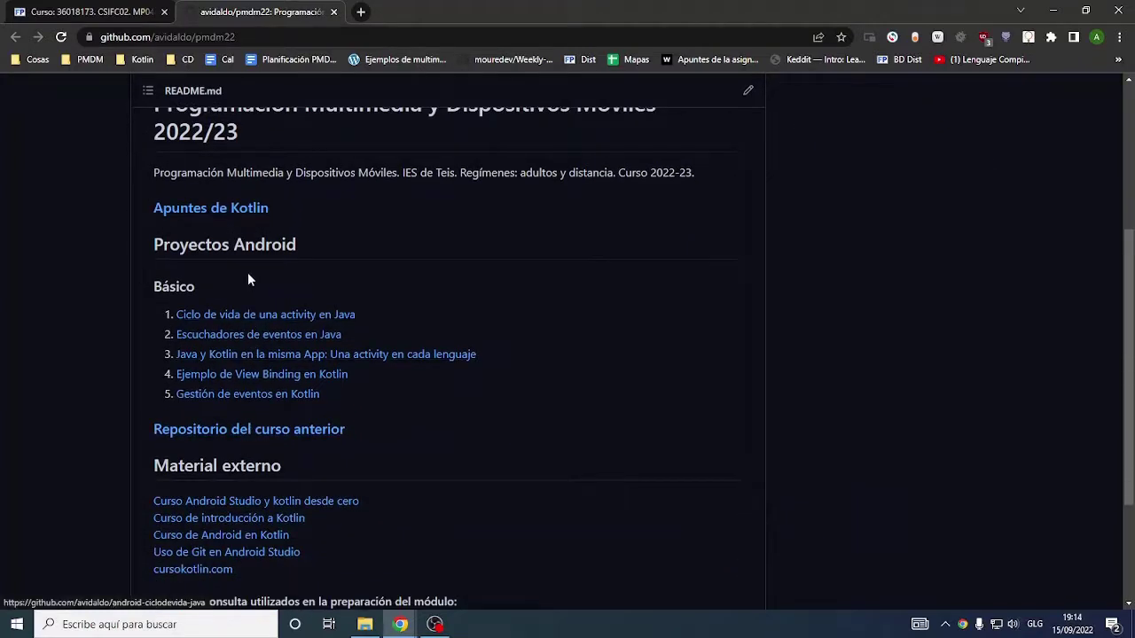
- Open "Apuntes de Kotlin" in a new tab, look over its example files, and return to the pmdm22 repository
middle_click(222, 209)
left_click(409, 19)
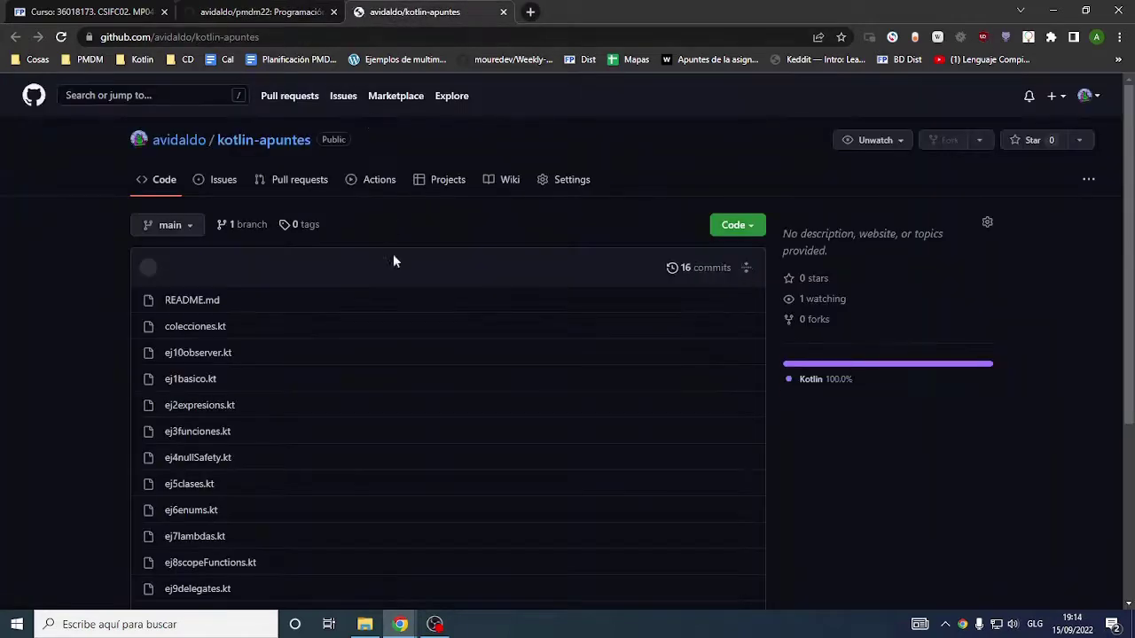
scroll(224, 235, "down", 2)
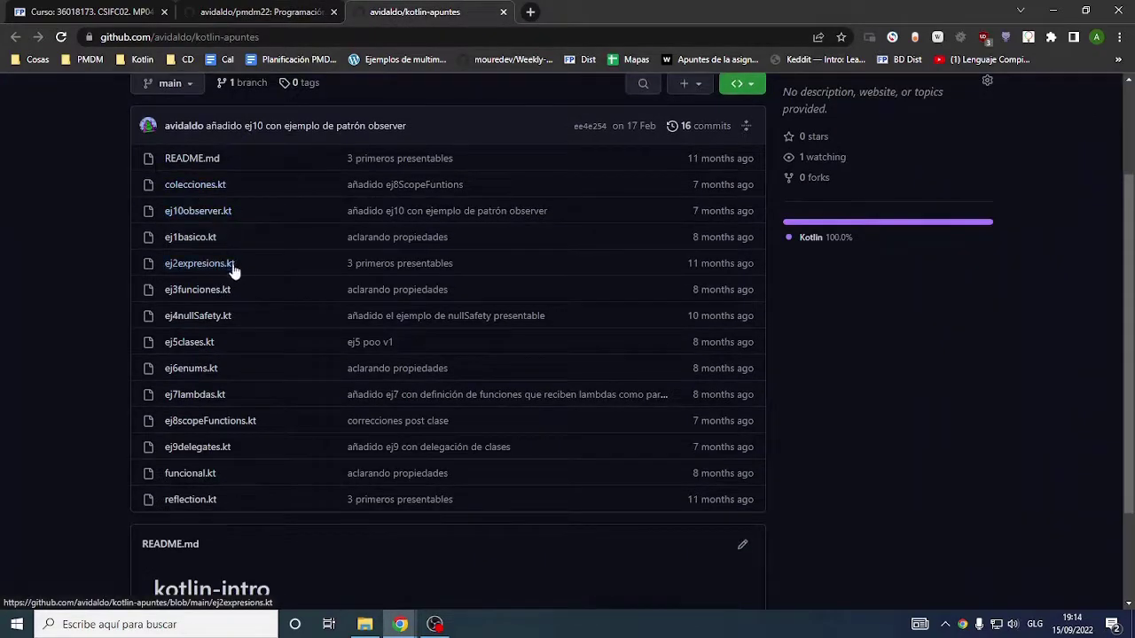
left_click(292, 16)
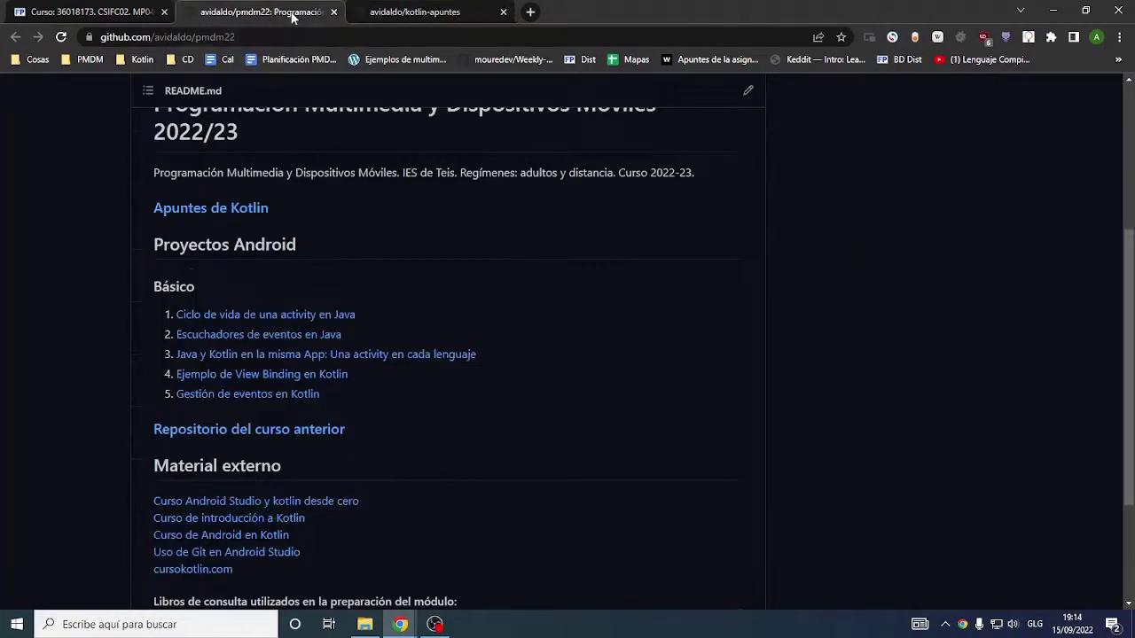
left_click(448, 13)
left_click(304, 13)
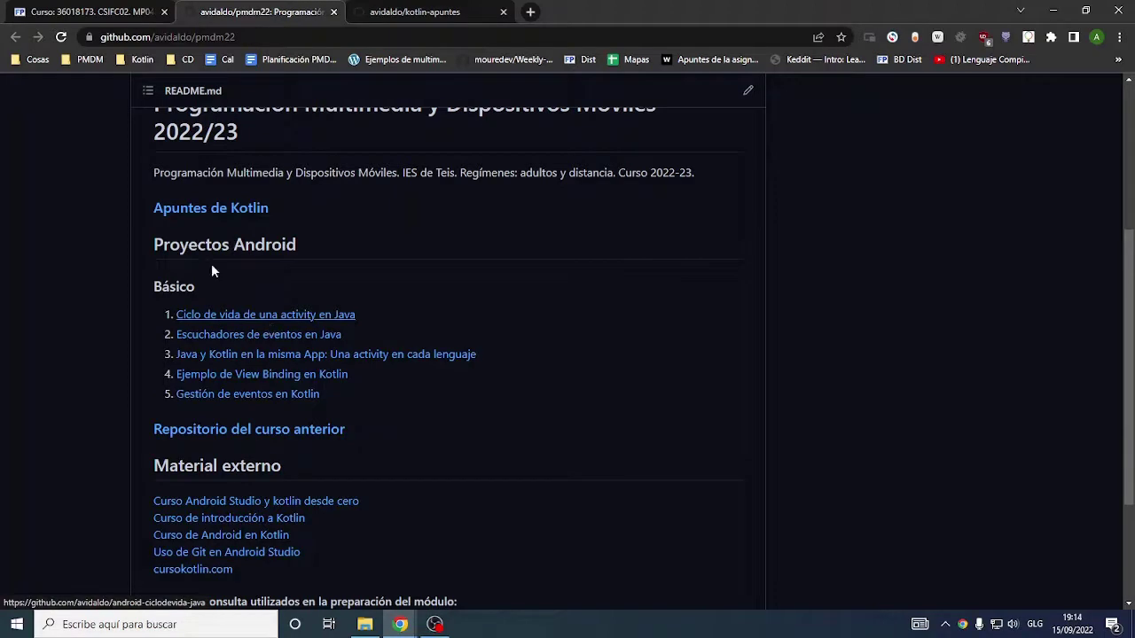
- Search the web for "android studio" in a new tab and open the official Android Studio download page
left_click(530, 12)
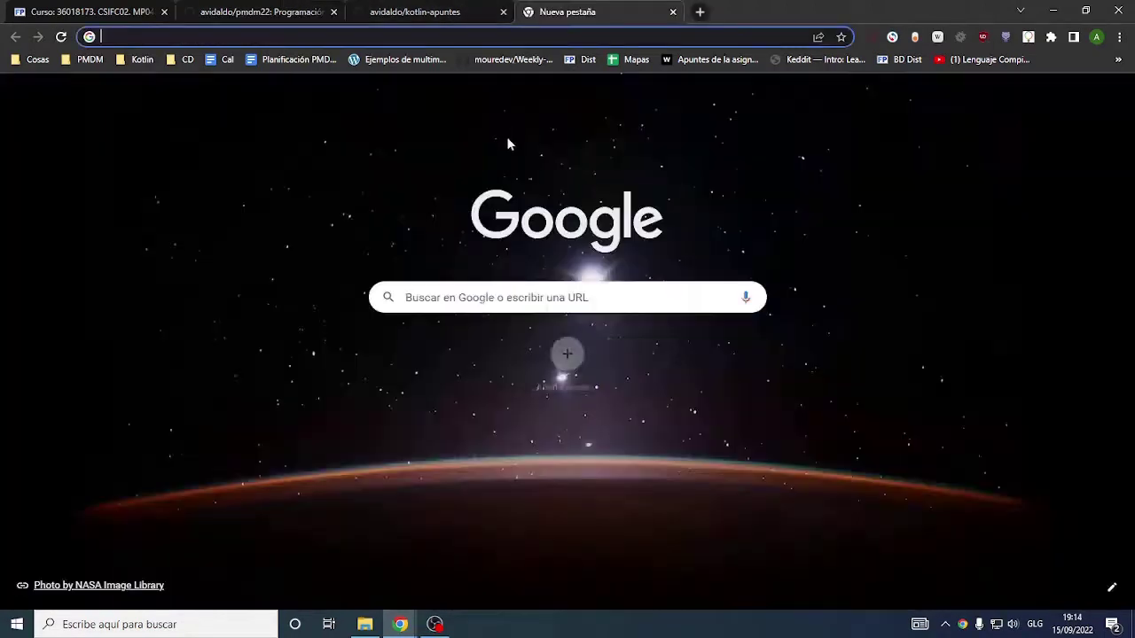
type("an")
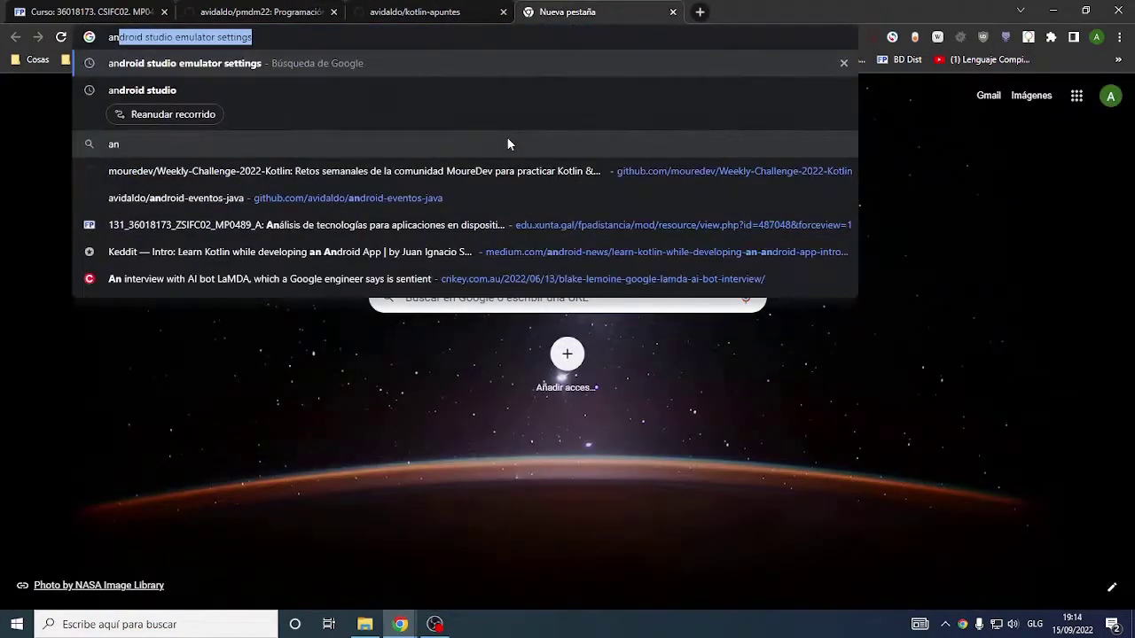
key("Right")
key("BackSpace")
key("BackSpace")
key("BackSpace")
key("BackSpace")
key("BackSpace")
key("BackSpace")
key("BackSpace")
key("BackSpace")
key("BackSpace")
key("BackSpace")
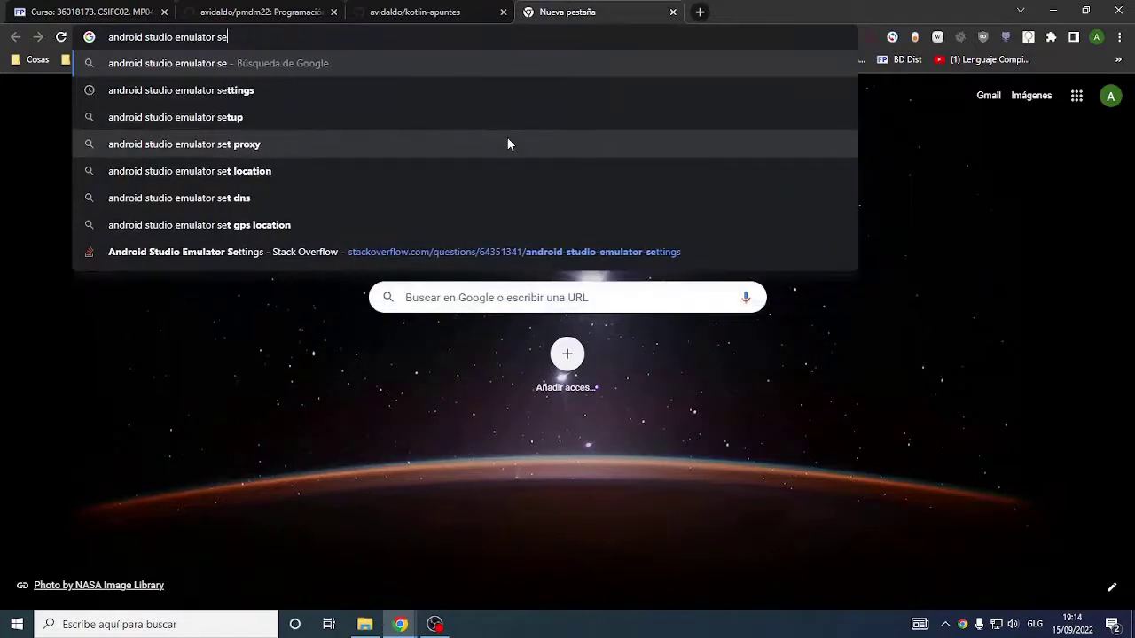
key("BackSpace")
key("BackSpace")
key("BackSpace")
key("BackSpace")
key("BackSpace")
key("BackSpace")
key("BackSpace")
key("BackSpace")
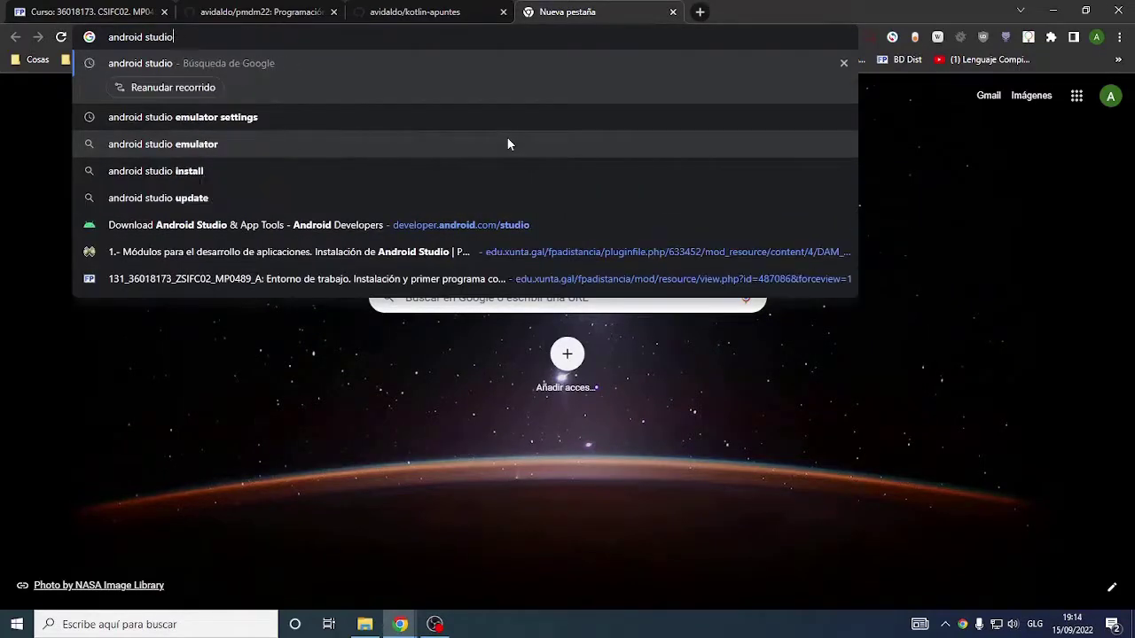
key("Return")
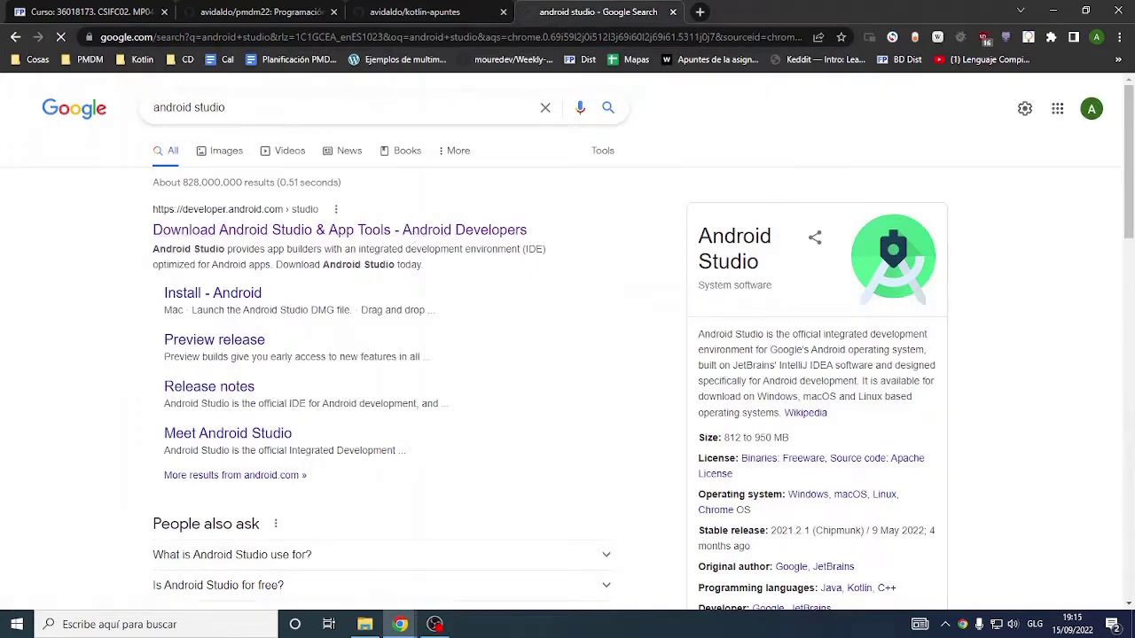
left_click(89, 11)
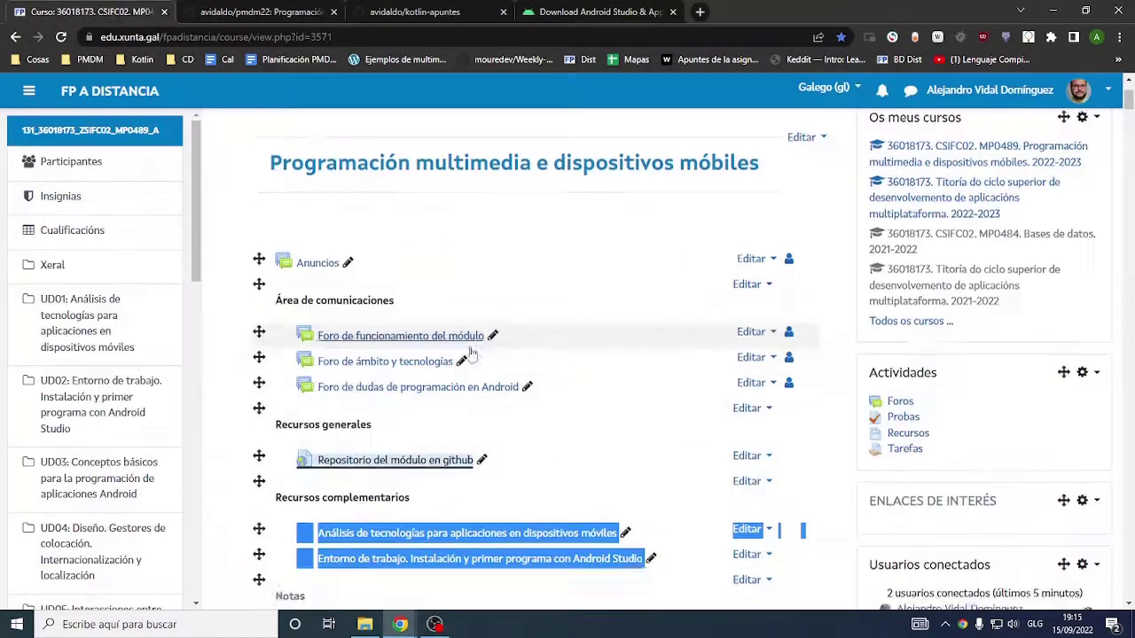
scroll(470, 355, "down", 3)
scroll(435, 336, "up", 2)
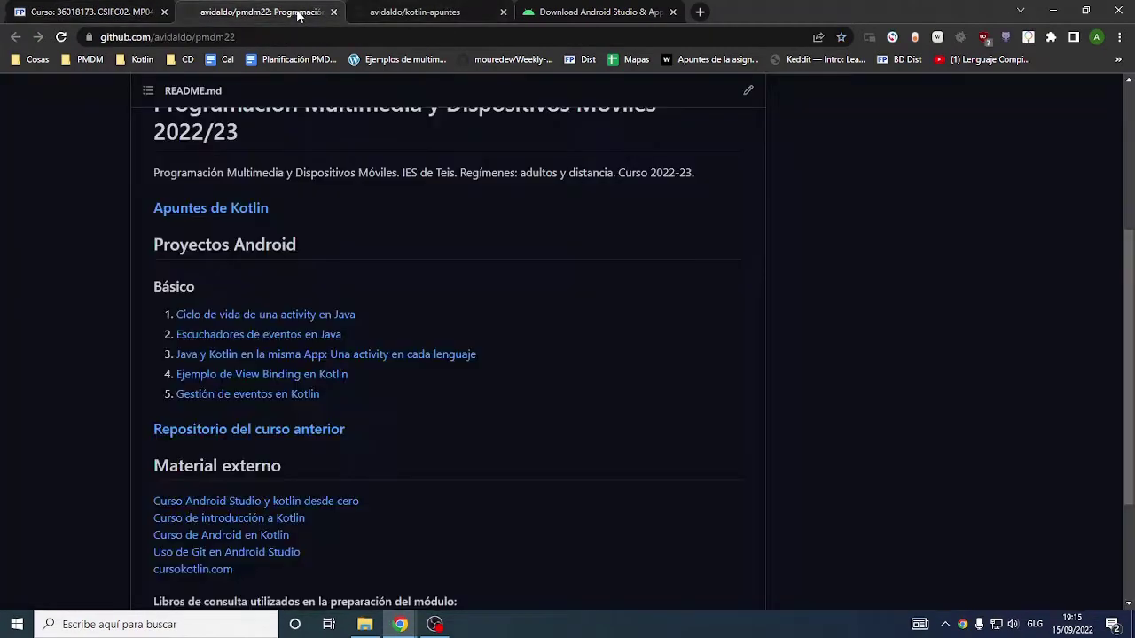
- Open "Curso Android Studio y kotlin desde cero" from the pmdm22 README's external material in a new tab and browse the playlist's videos
left_click(300, 12)
scroll(346, 415, "down", 1)
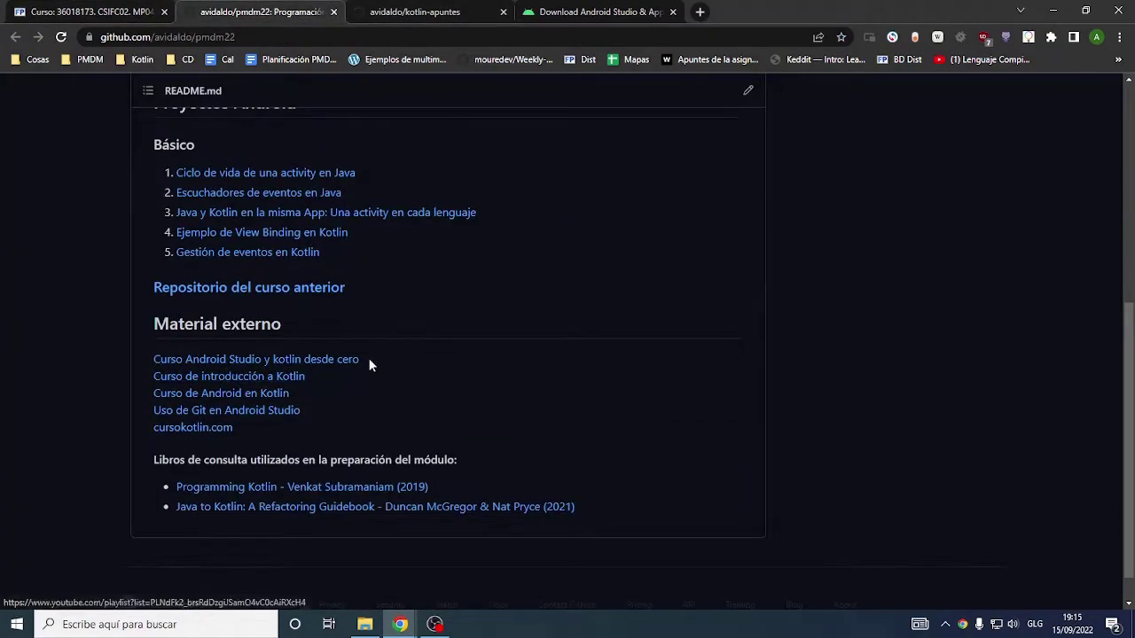
left_click_drag(369, 358, 146, 356)
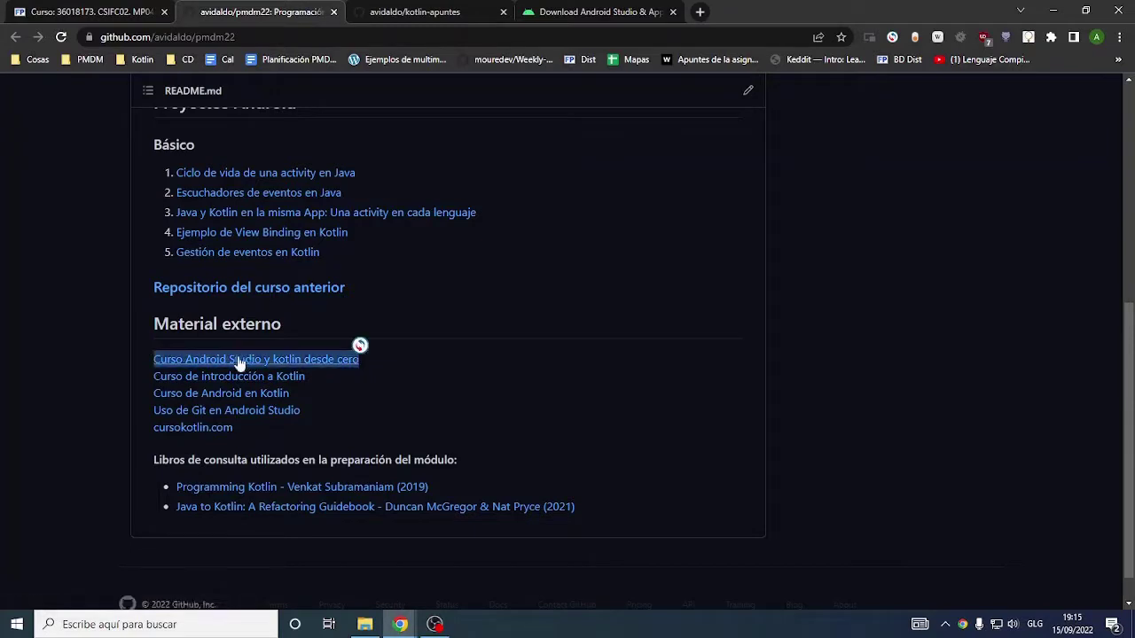
left_click(275, 367, "ctrl")
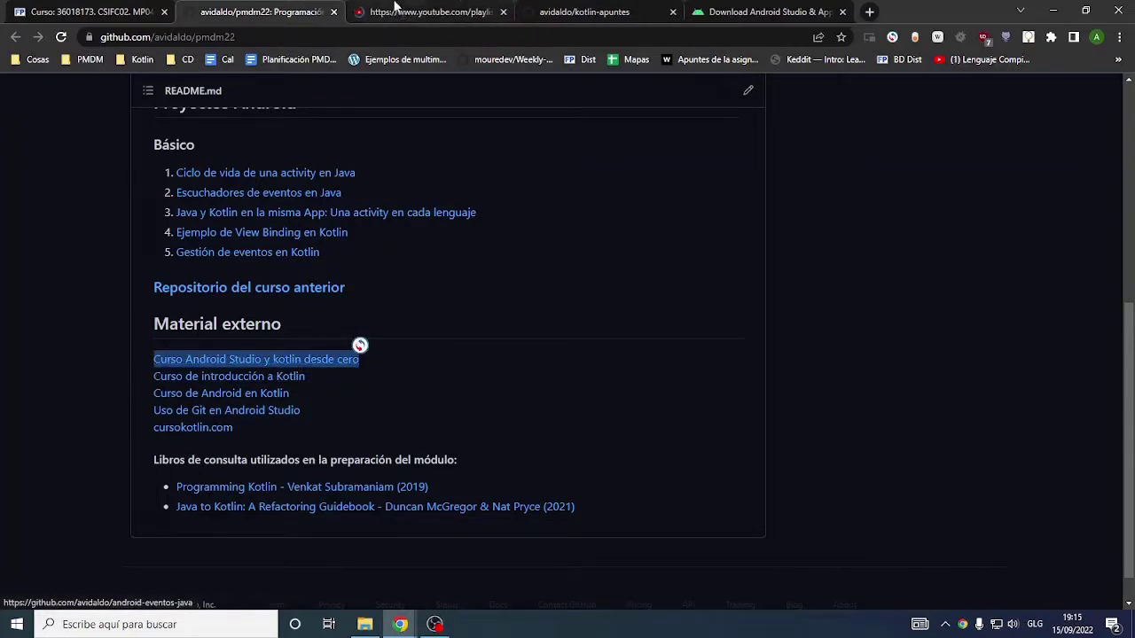
key("ctrl+Tab")
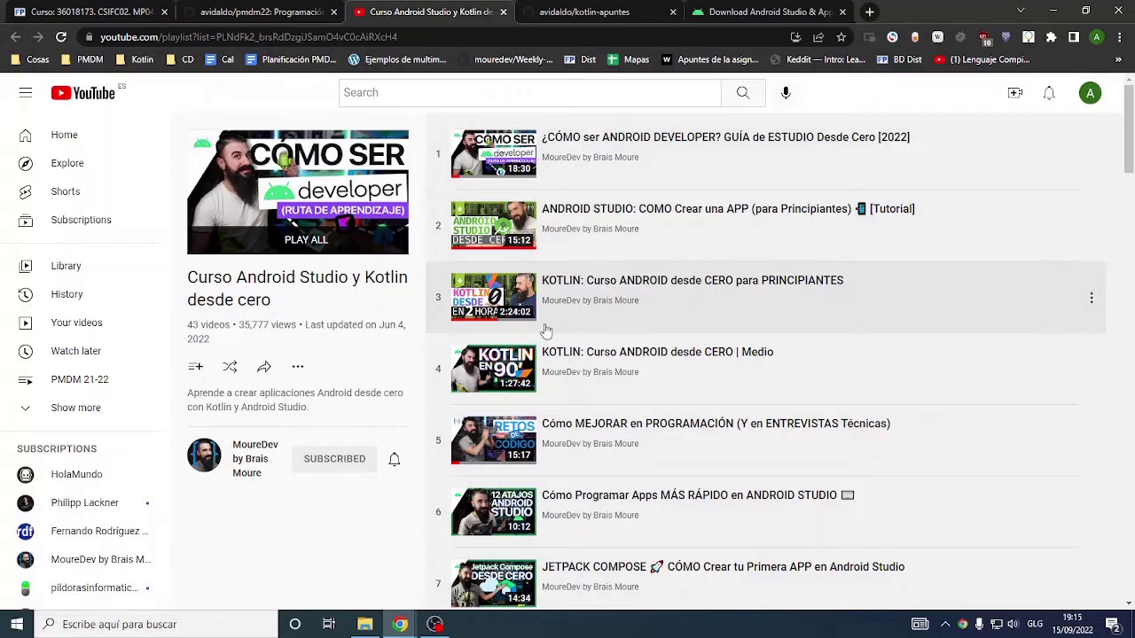
scroll(546, 331, "down", 3)
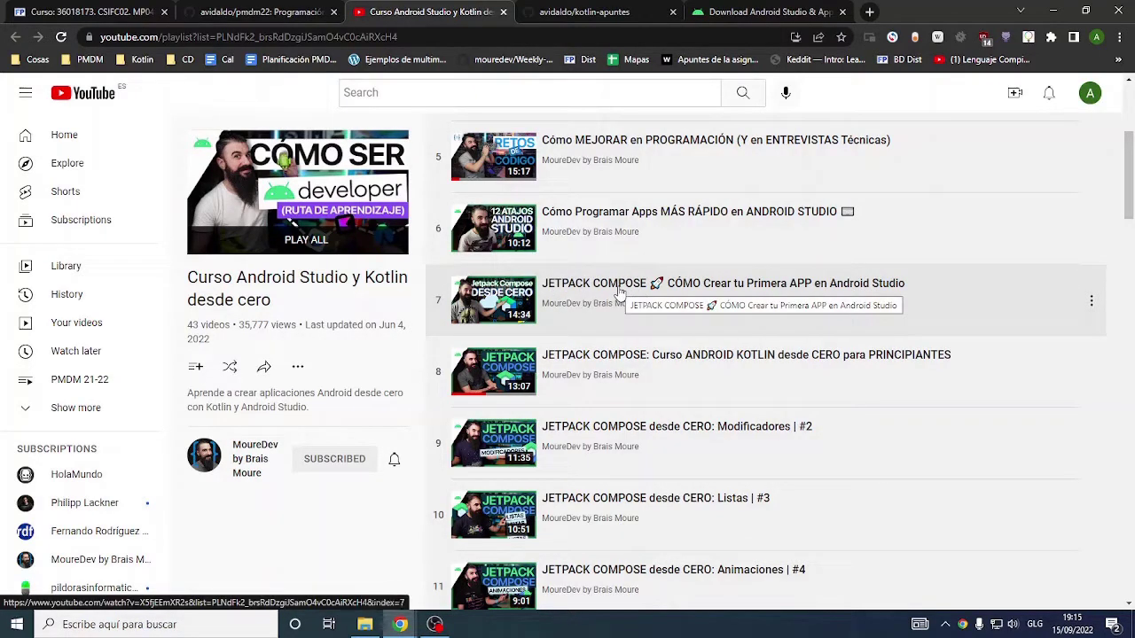
- Open "Curso de introducción a Kotlin" from the README in a new tab, view the OpenWebinars page, and return to the repository
left_click(288, 14)
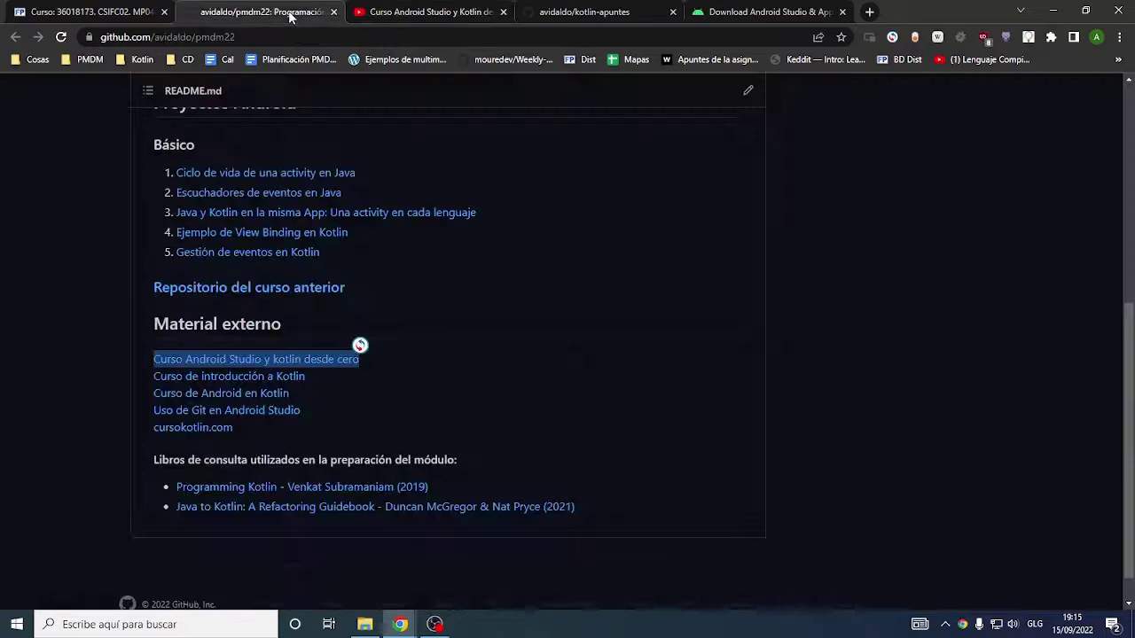
middle_click(264, 383)
left_click(532, 12)
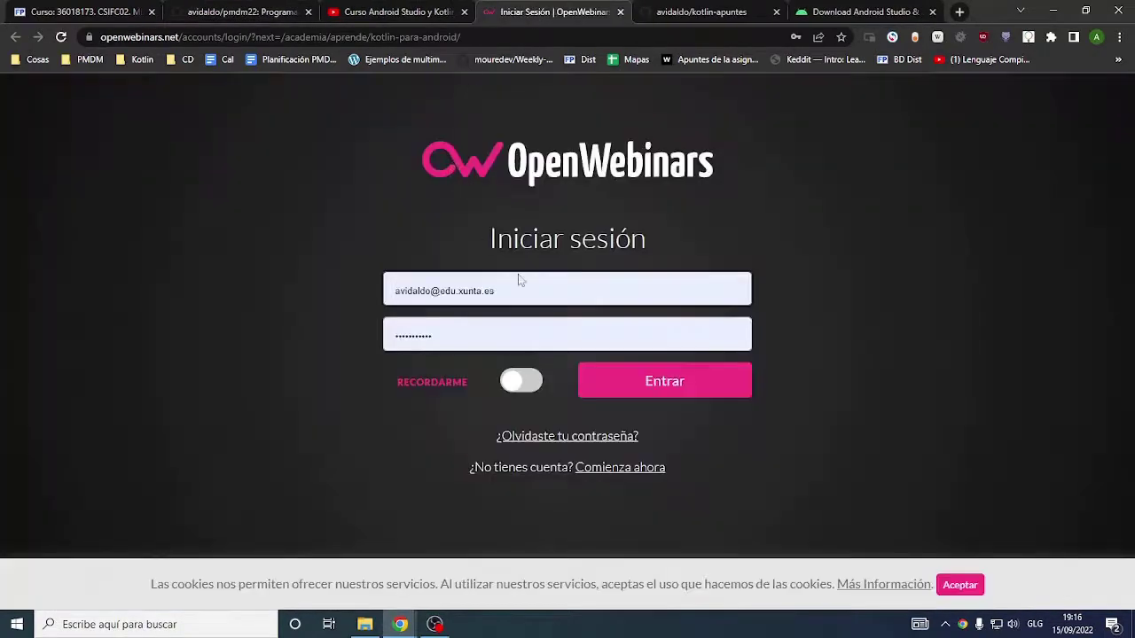
left_click_drag(752, 152, 620, 164)
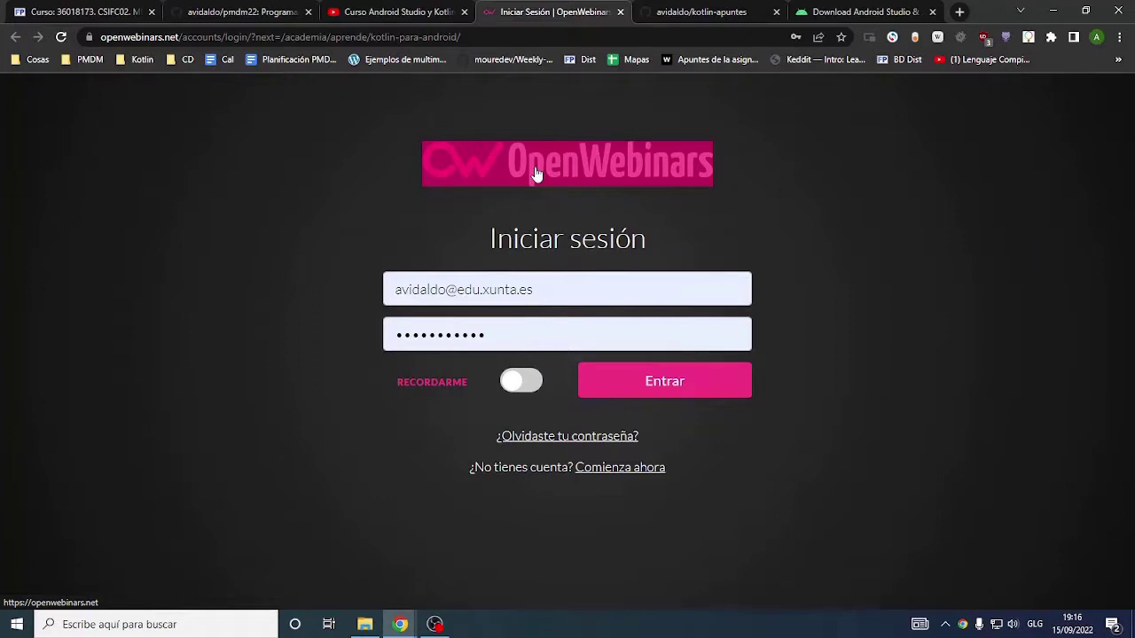
left_click(282, 14)
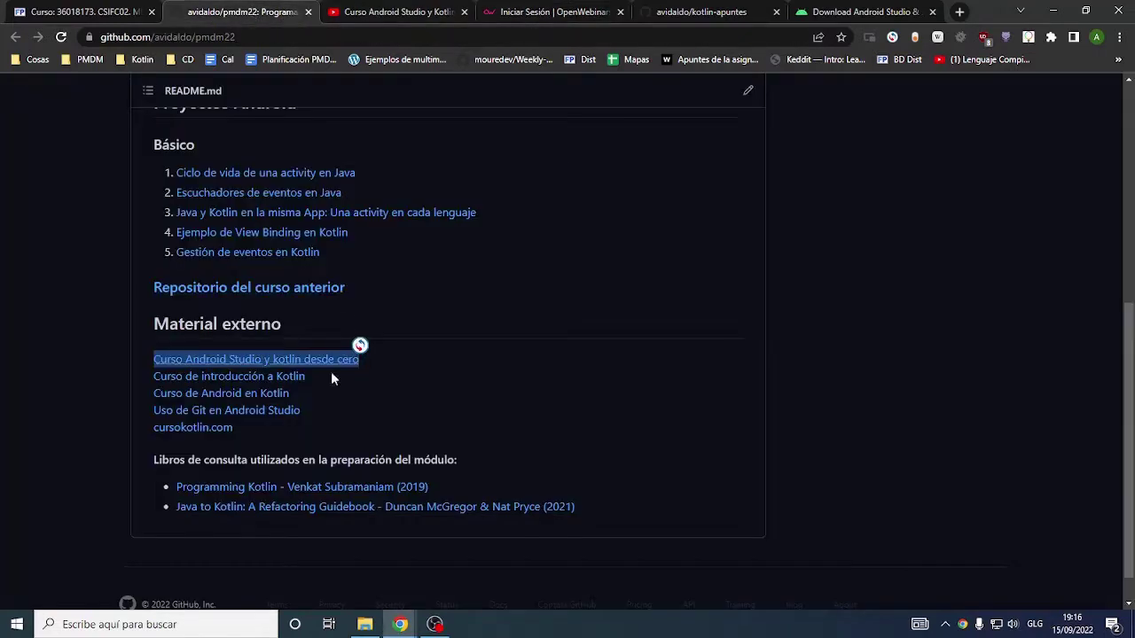
- Agree to the terms on the Android Studio page and download Android Studio Chipmunk 2021.2.1 Patch 2 for Windows
left_click(855, 12)
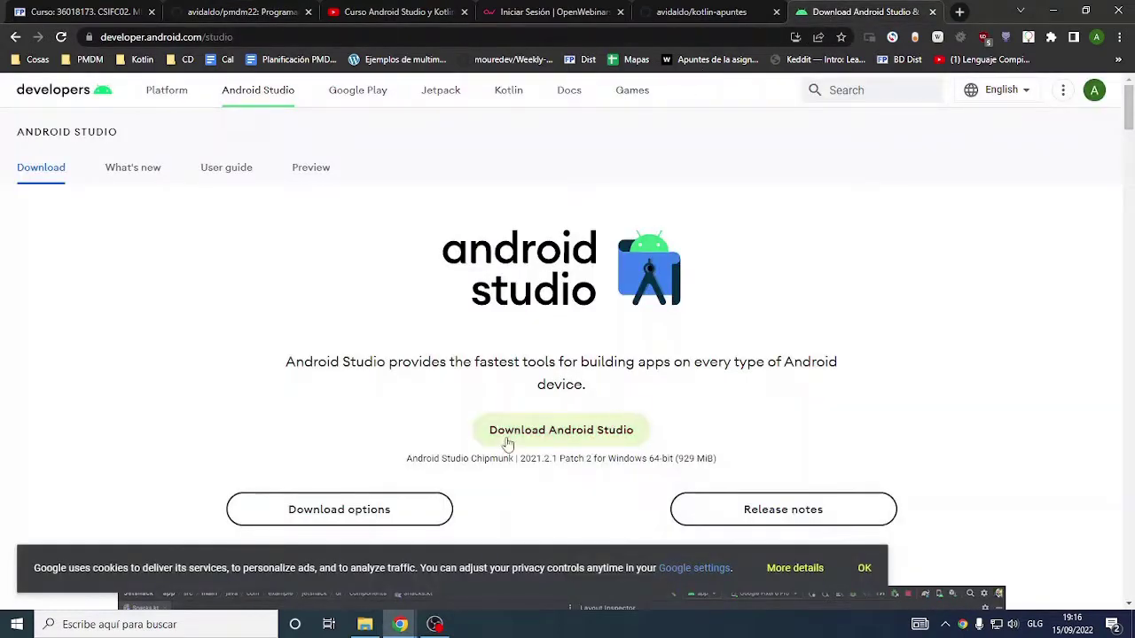
scroll(621, 368, "down", 1)
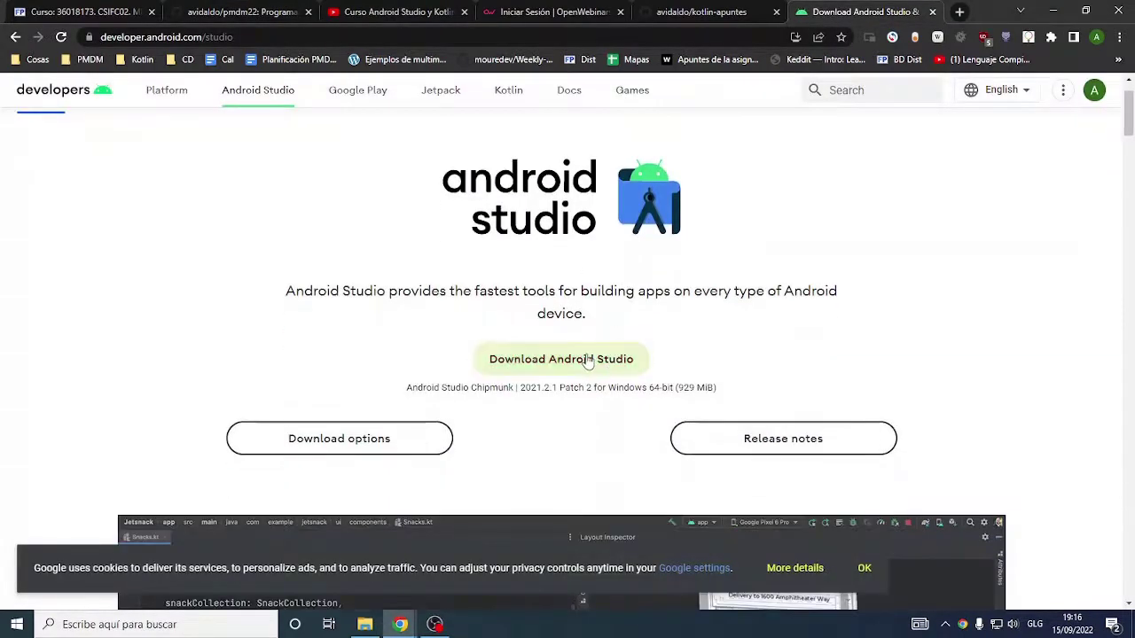
left_click(580, 367)
scroll(478, 504, "down", 20)
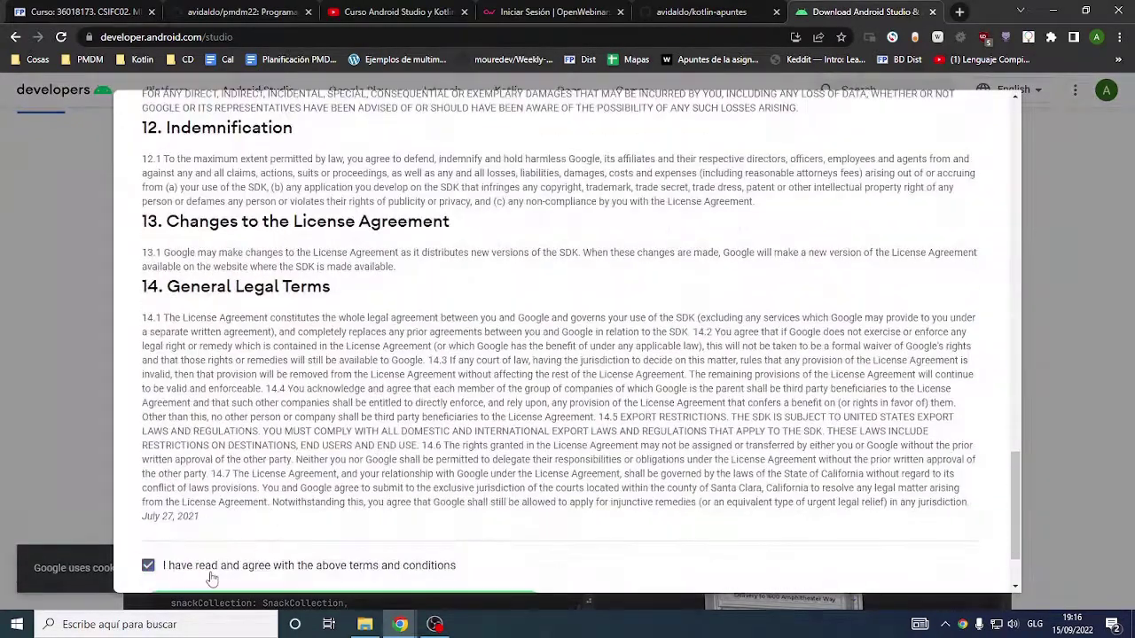
left_click(211, 569)
scroll(229, 569, "down", 1)
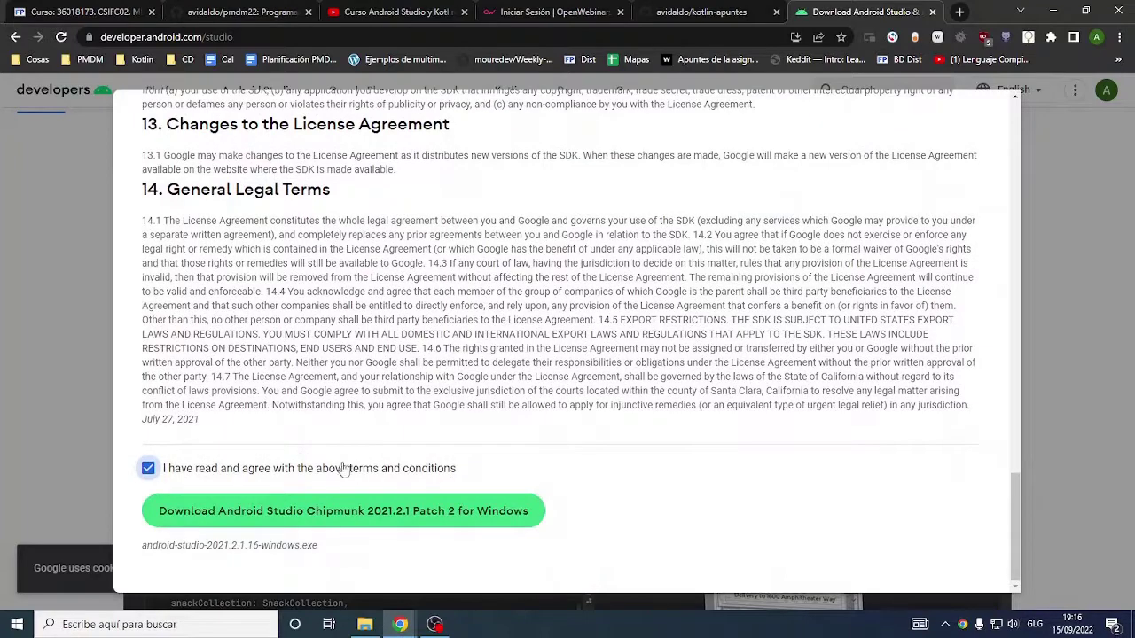
left_click(393, 512)
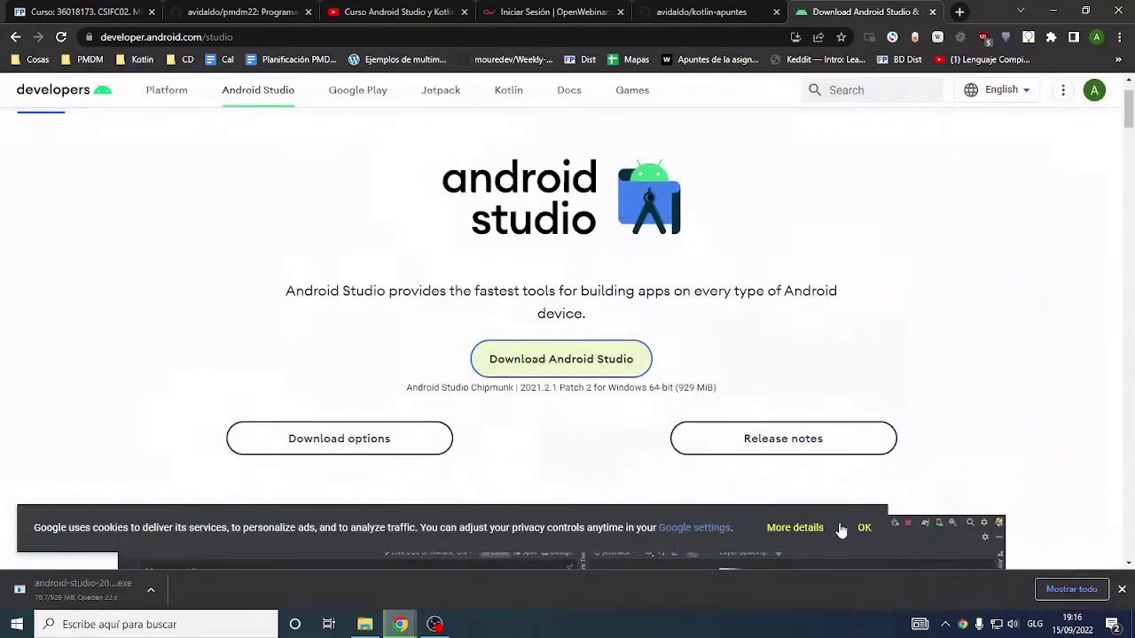
- Accept the cookie notice on the download page and close the OpenWebinars and YouTube playlist tabs
left_click(864, 528)
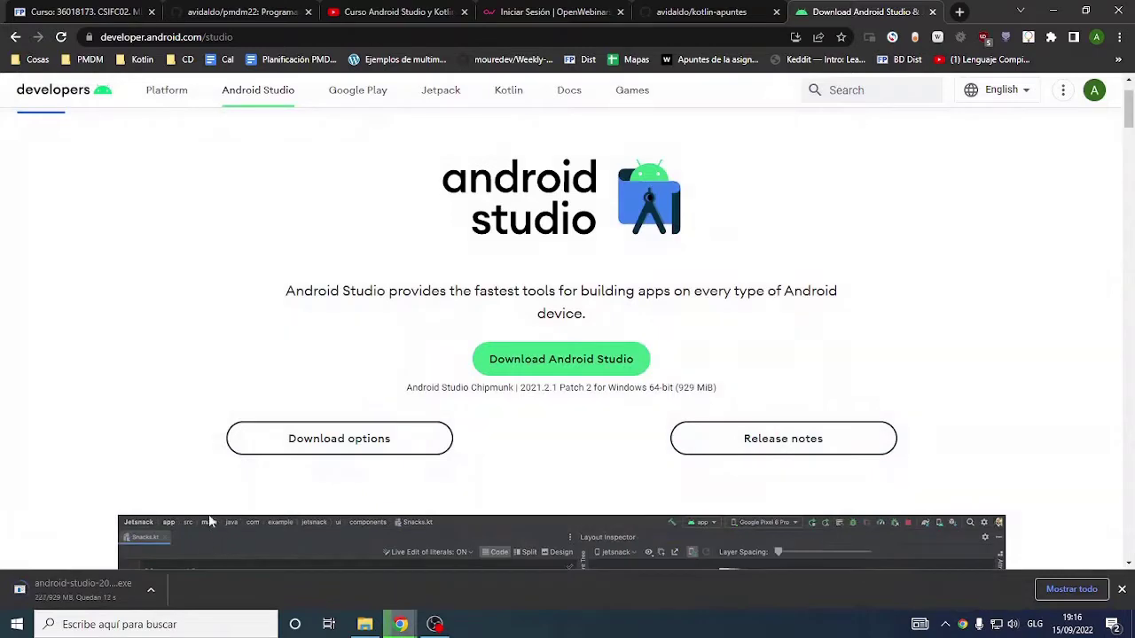
left_click(620, 12)
left_click(464, 11)
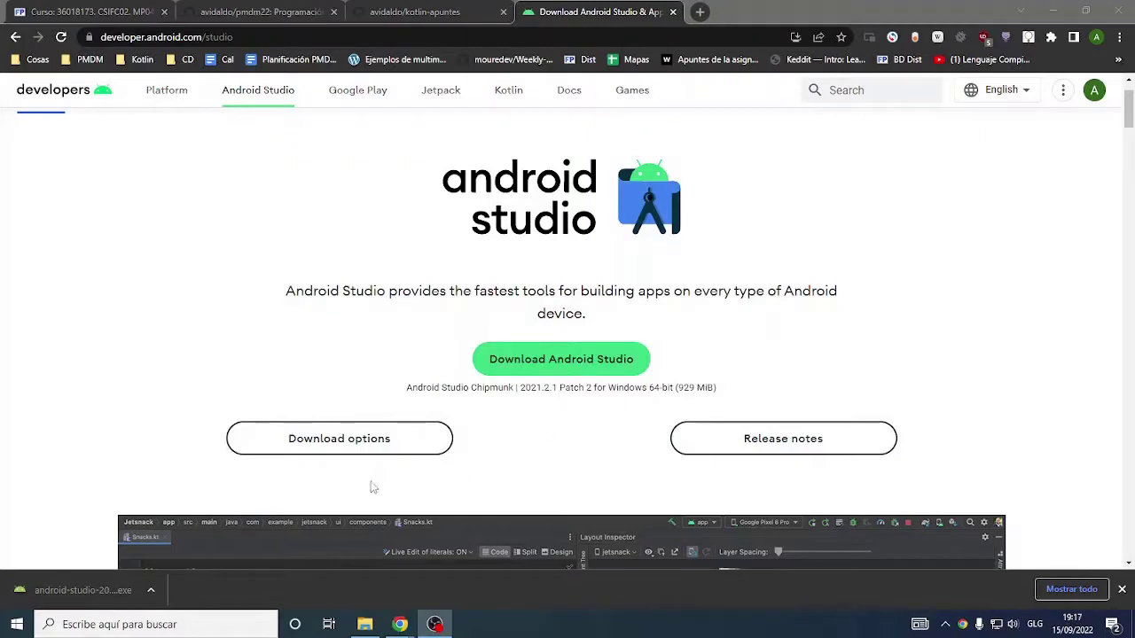
- Launch the downloaded Android Studio installer and wait for its setup window
left_click(89, 589)
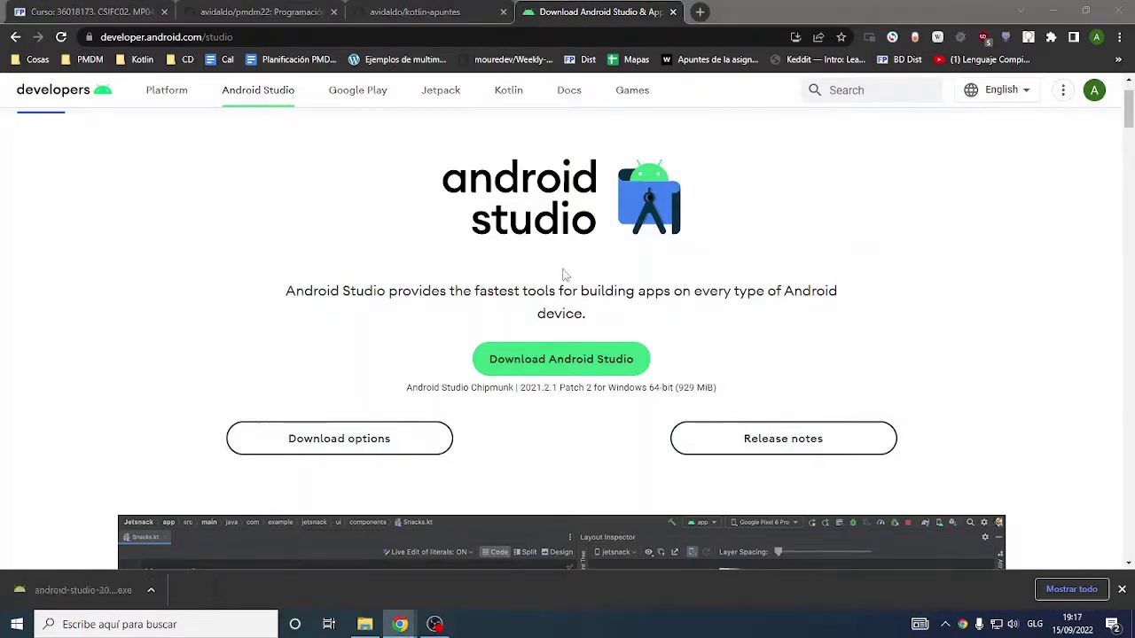
scroll(562, 265, "down", 2)
scroll(567, 268, "down", 3)
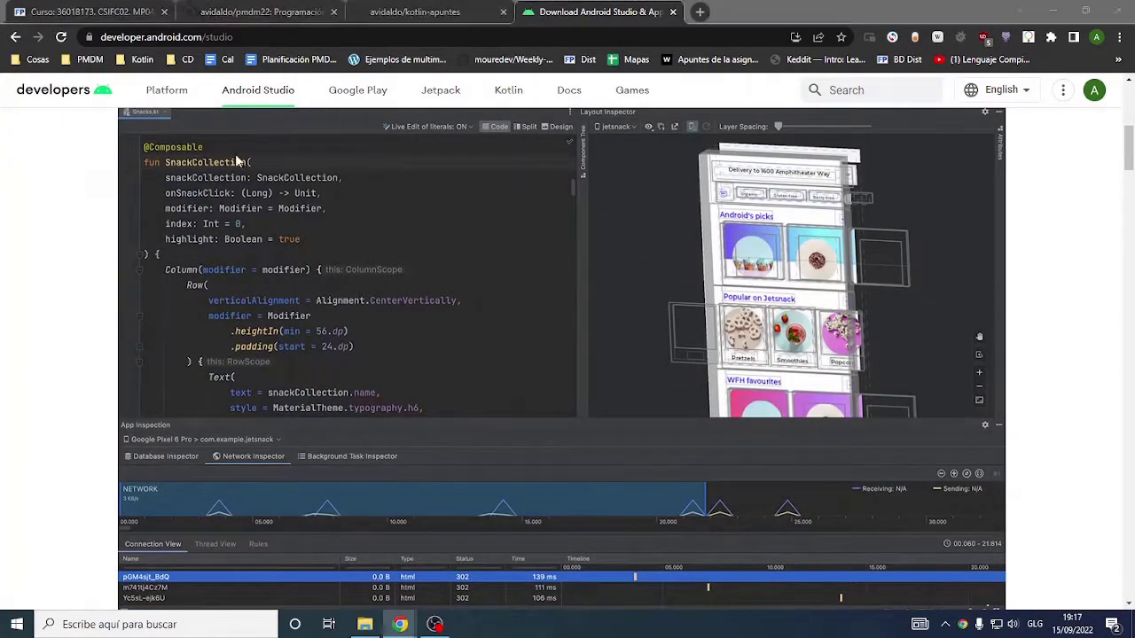
scroll(221, 275, "up", 2)
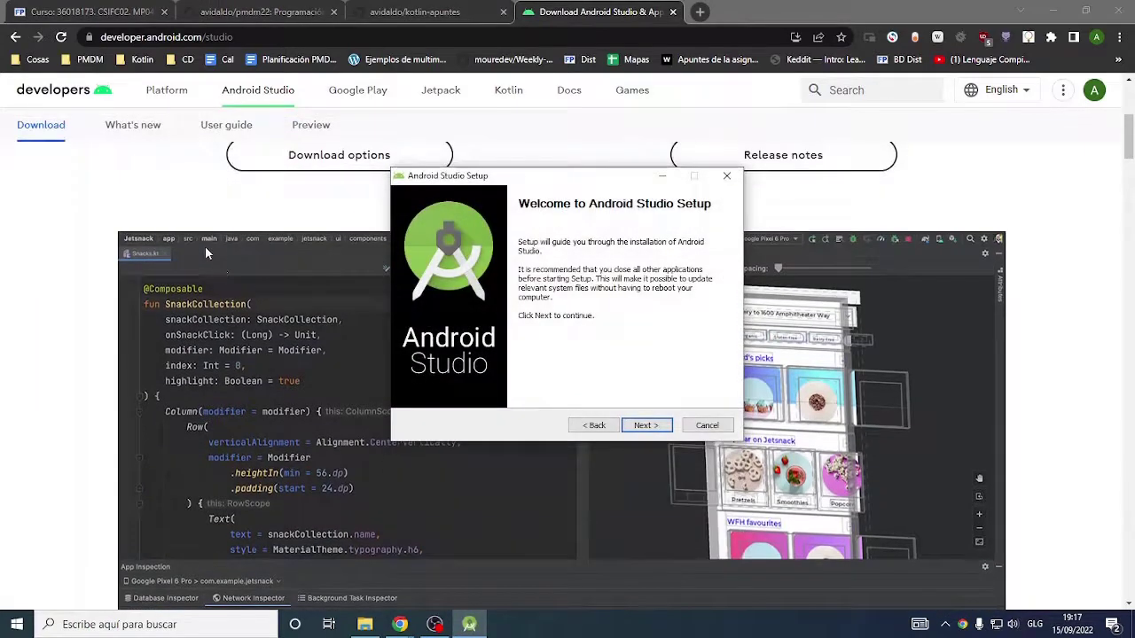
scroll(211, 199, "down", 1)
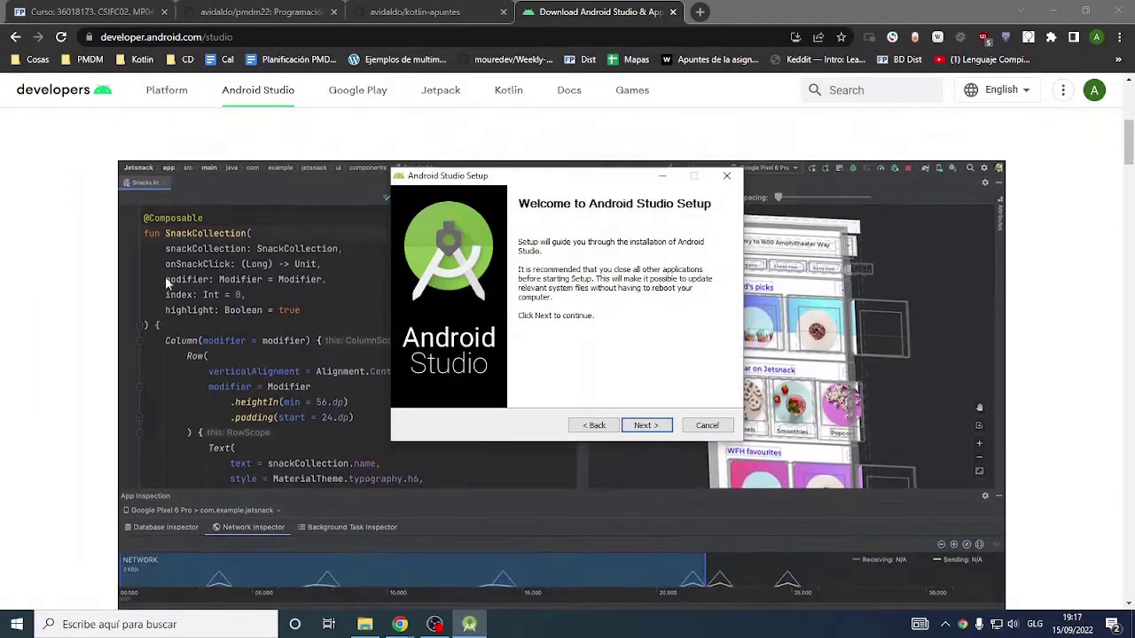
scroll(752, 452, "down", 2)
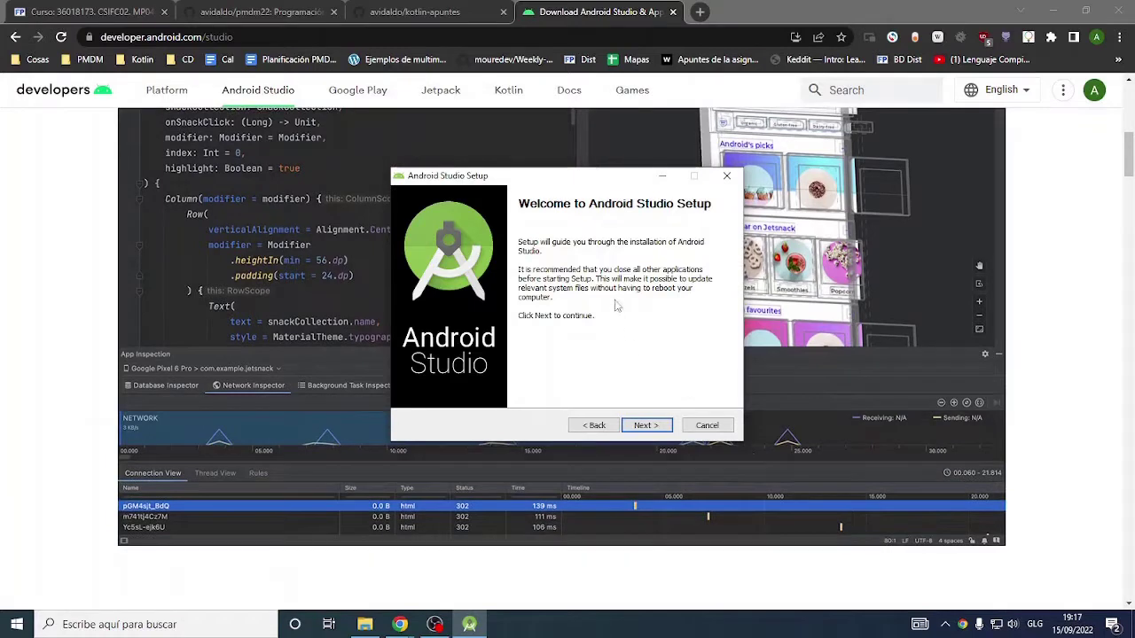
- Continue past the setup welcome page and keep both the Android Studio and Android Virtual Device components for installation
left_click(646, 429)
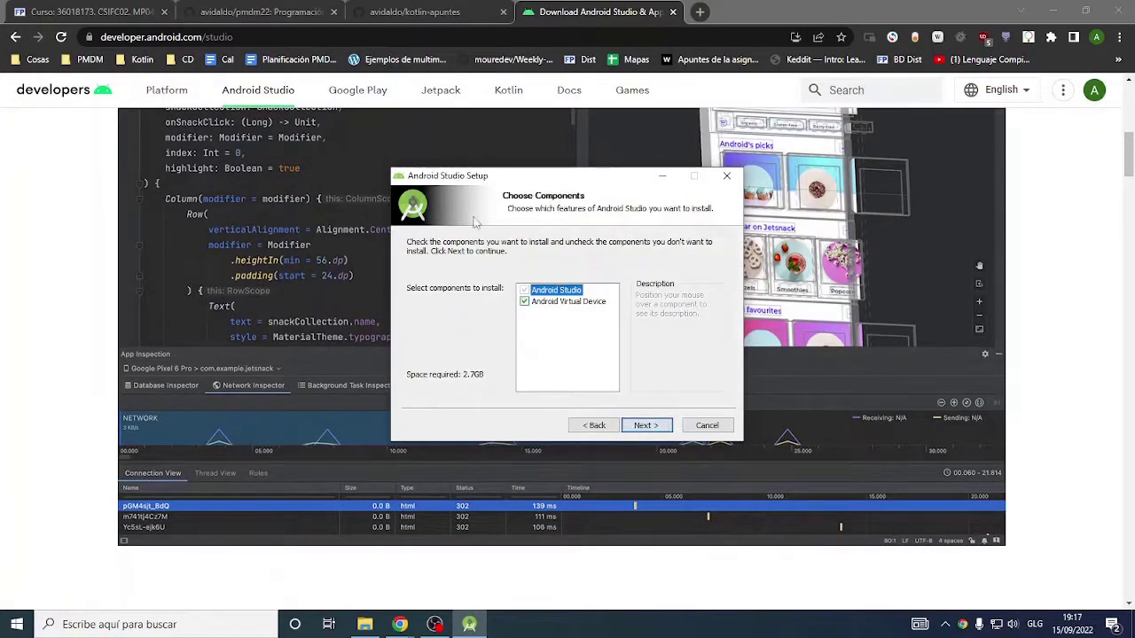
mouse_move(548, 297)
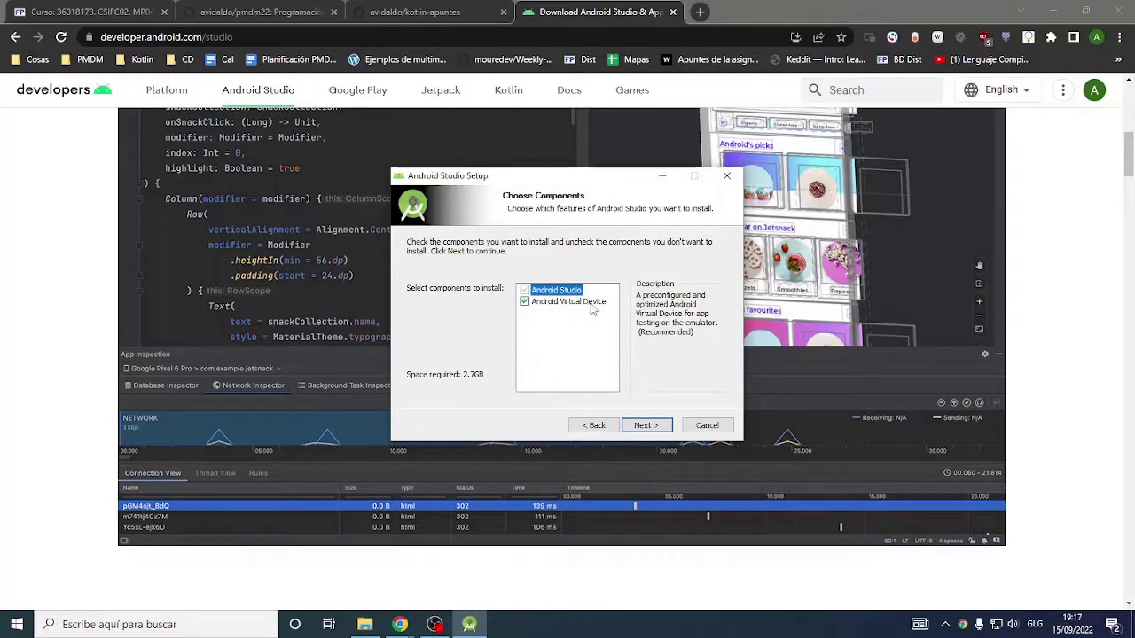
left_click(650, 427)
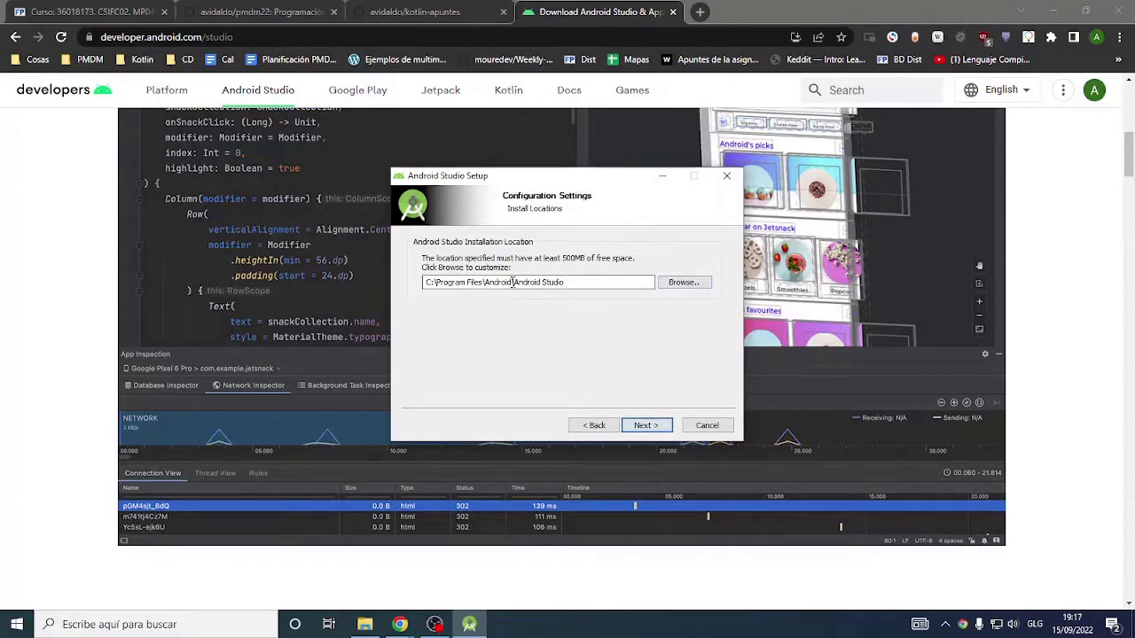
- Set the installation location to Android\Android Studio inside the personal folder on the NOCTURNO (F:) drive and accept it
left_click_drag(483, 284, 635, 285)
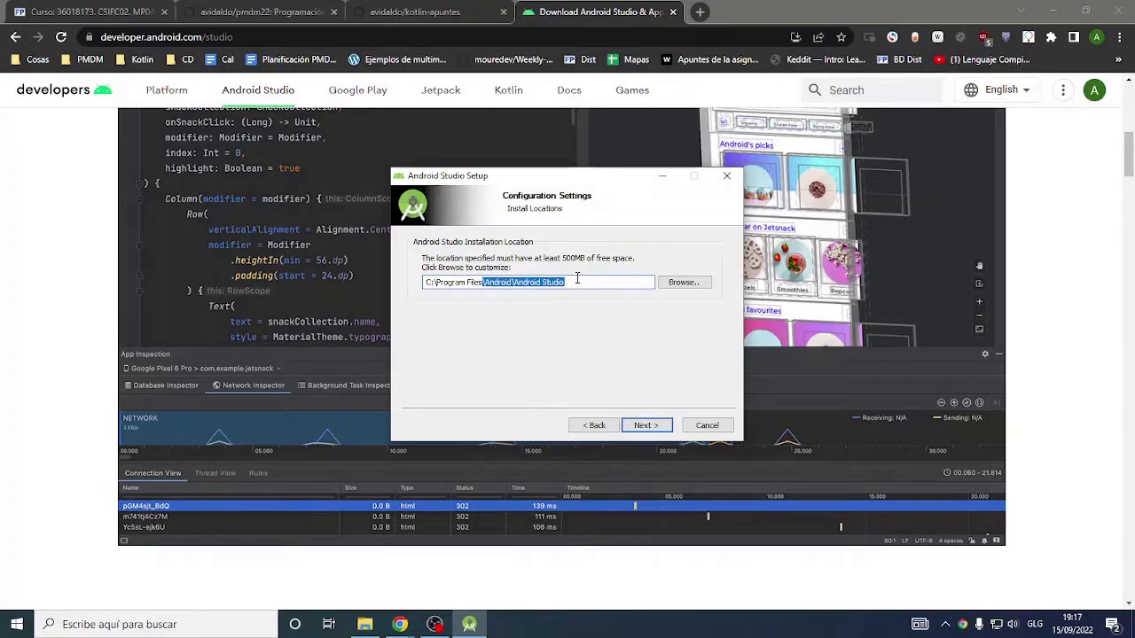
left_click(686, 283)
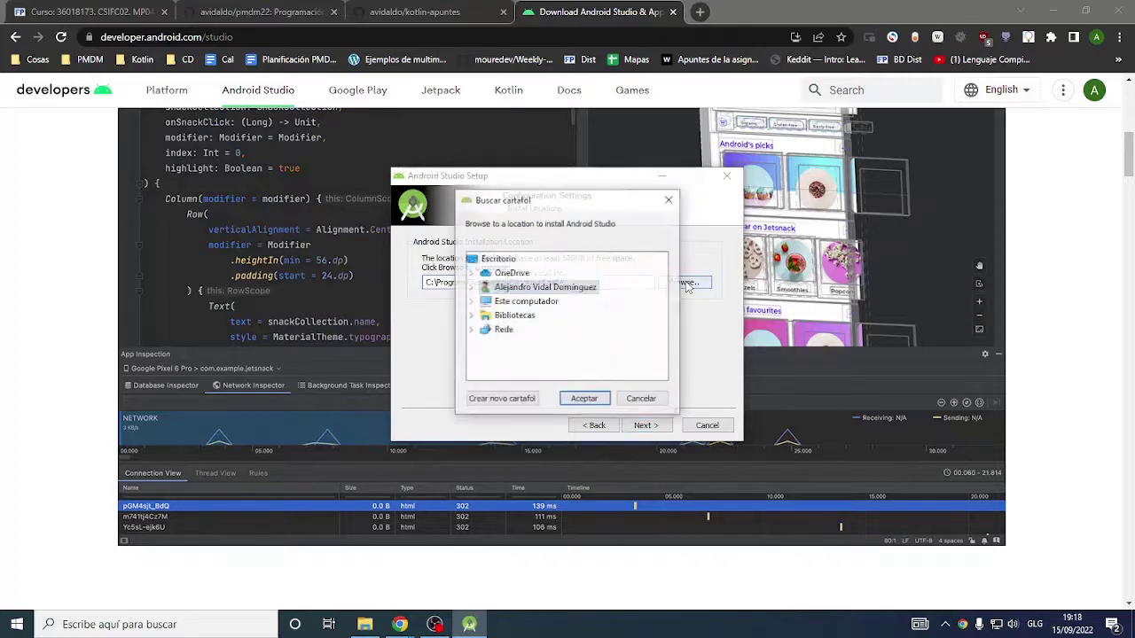
left_click(470, 302)
scroll(520, 321, "down", 3)
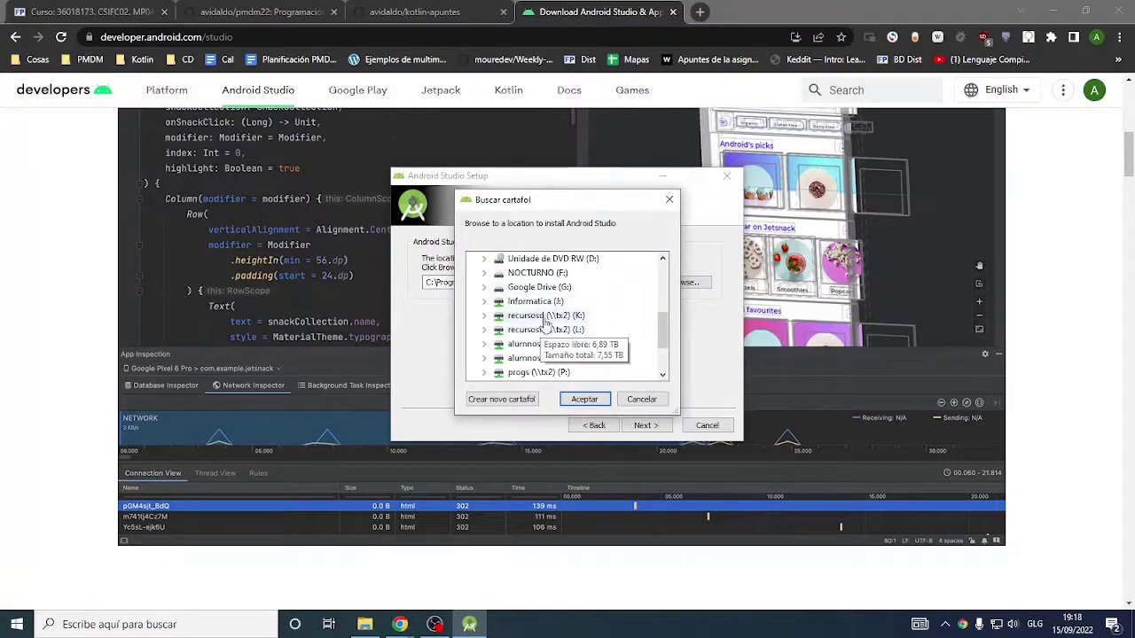
left_click(485, 275)
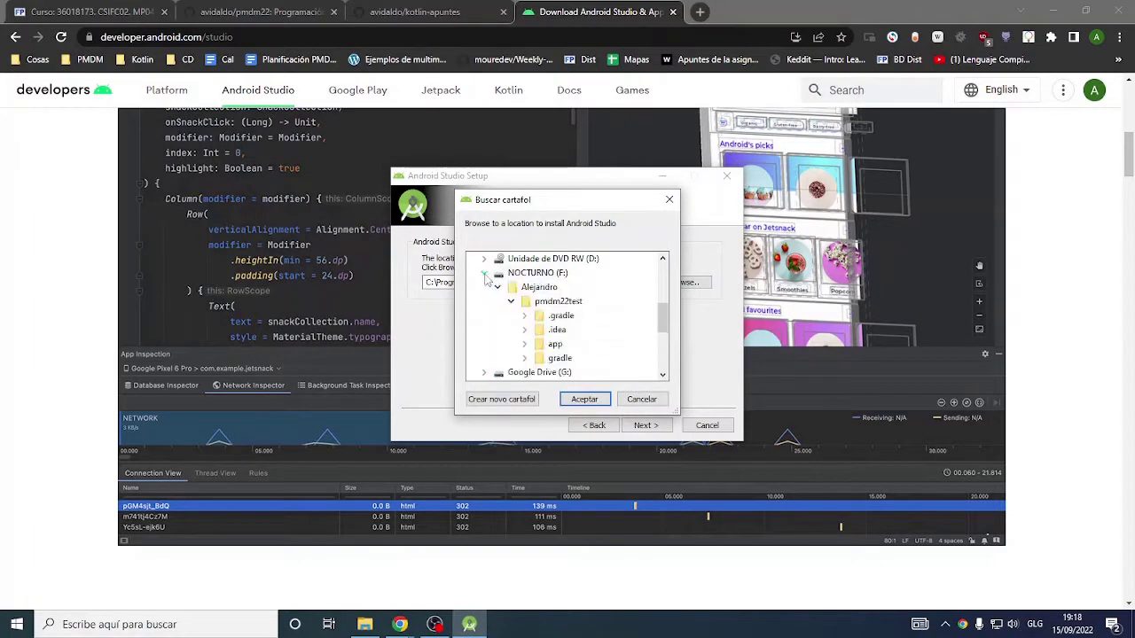
left_click(542, 291)
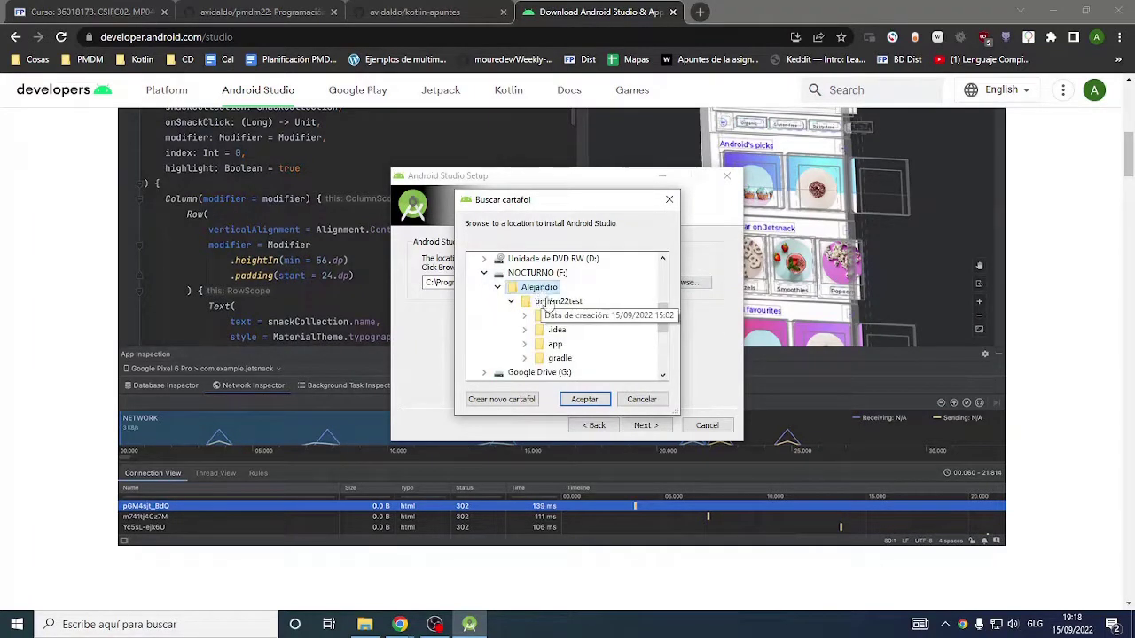
left_click(585, 399)
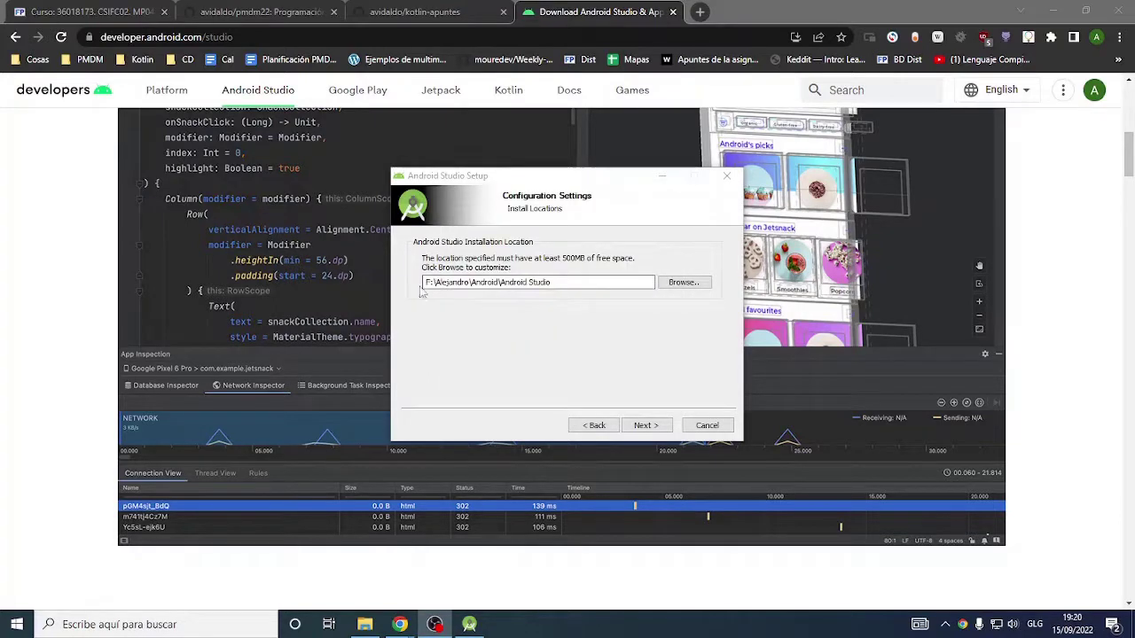
left_click_drag(468, 284, 423, 294)
left_click(478, 283)
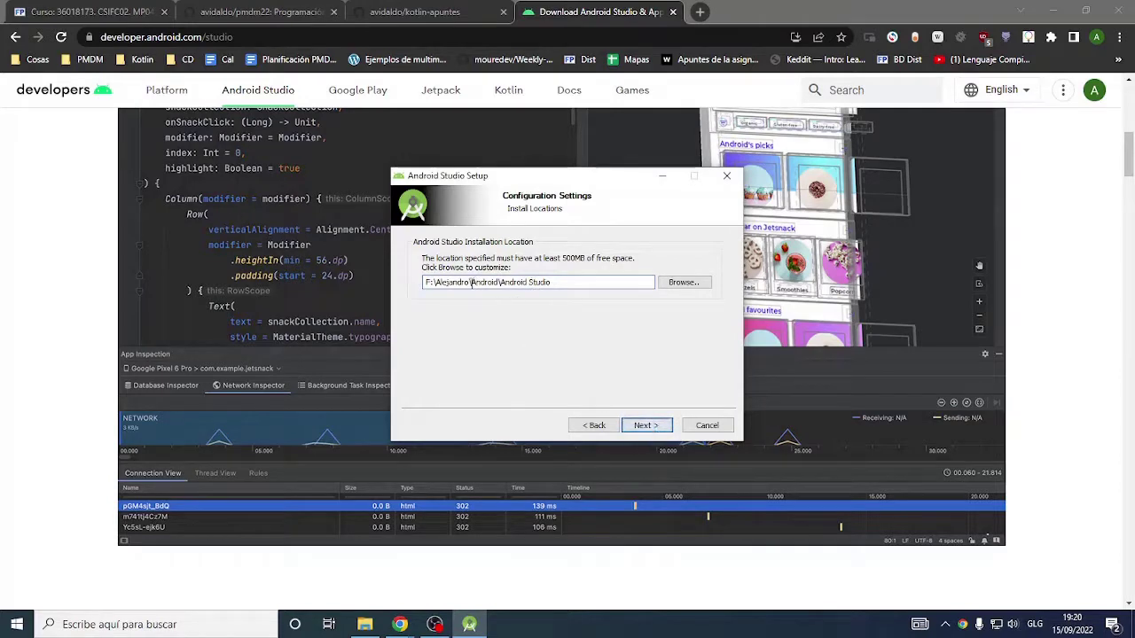
left_click_drag(471, 283, 577, 285)
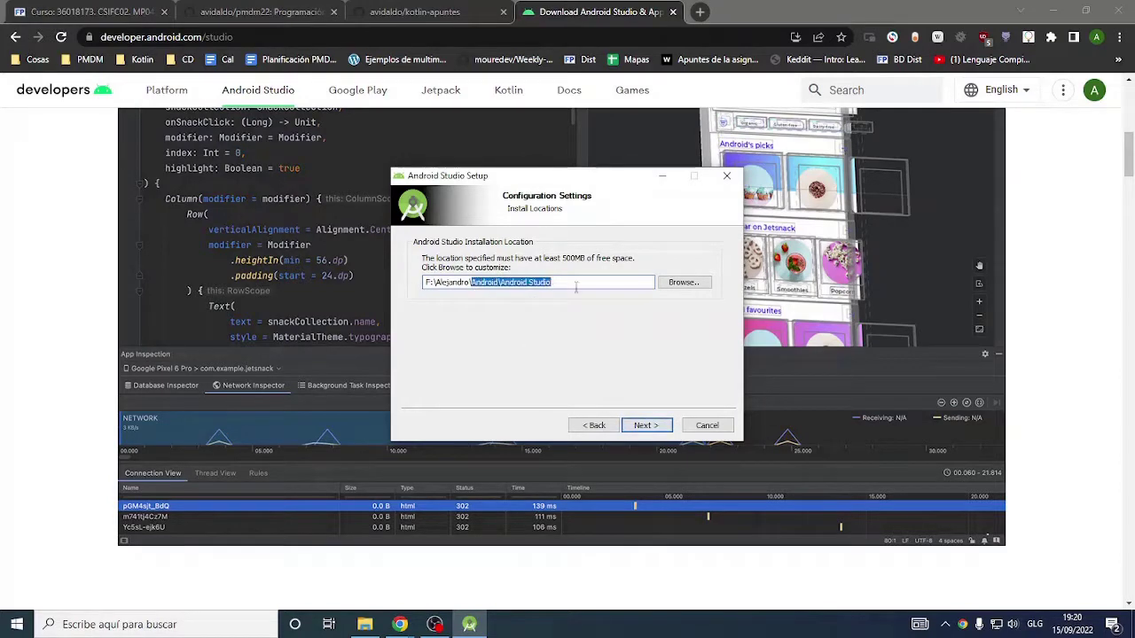
left_click(653, 428)
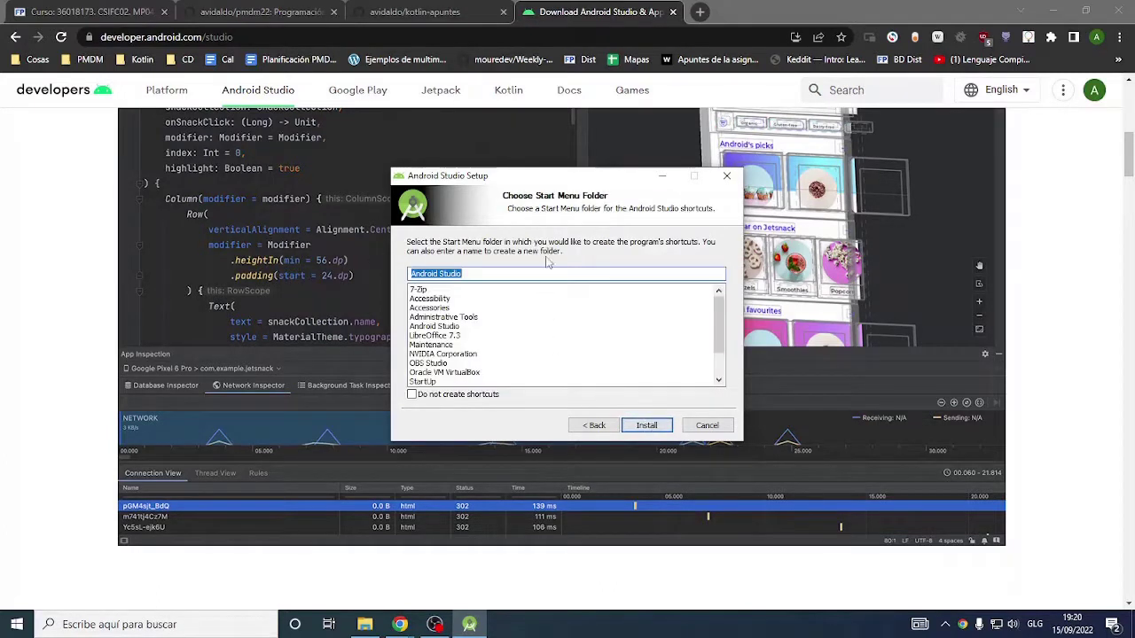
- Install with the default Android Studio Start Menu folder and finish setup with Start Android Studio enabled
left_click(656, 428)
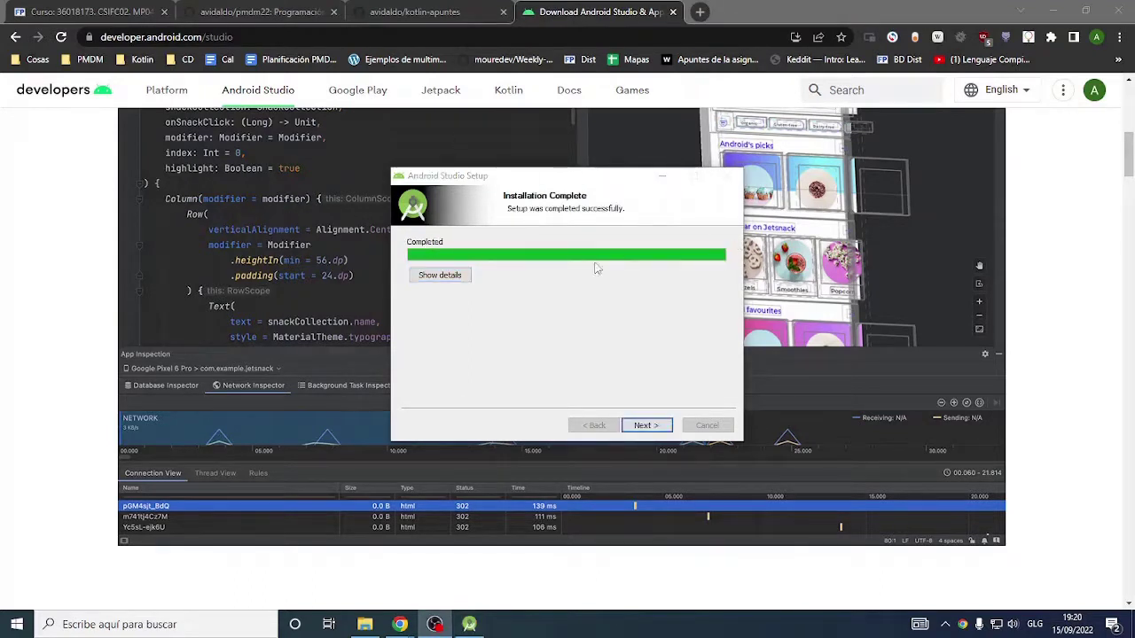
left_click(664, 429)
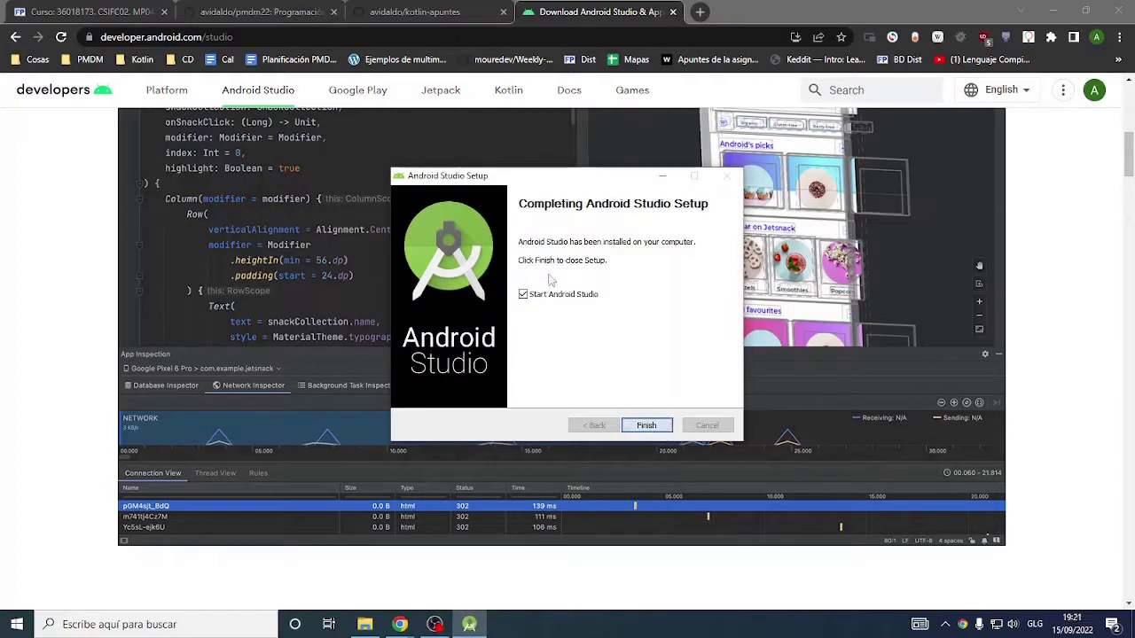
left_click(648, 427)
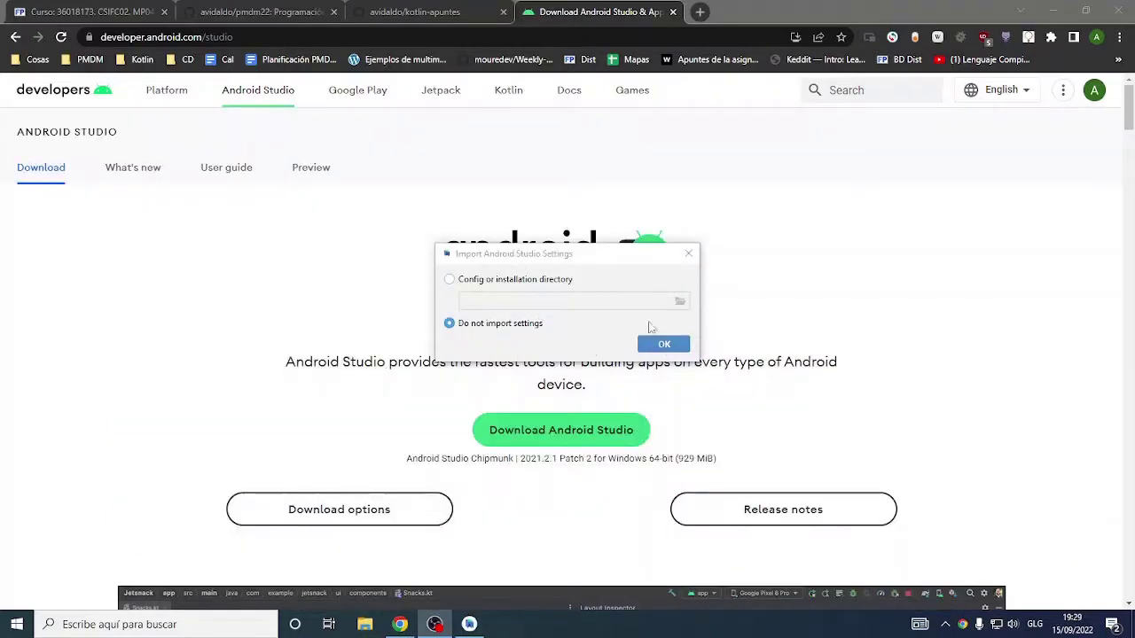
- Skip importing previous settings and choose the Custom install type in the Android Studio Setup Wizard
left_click(671, 347)
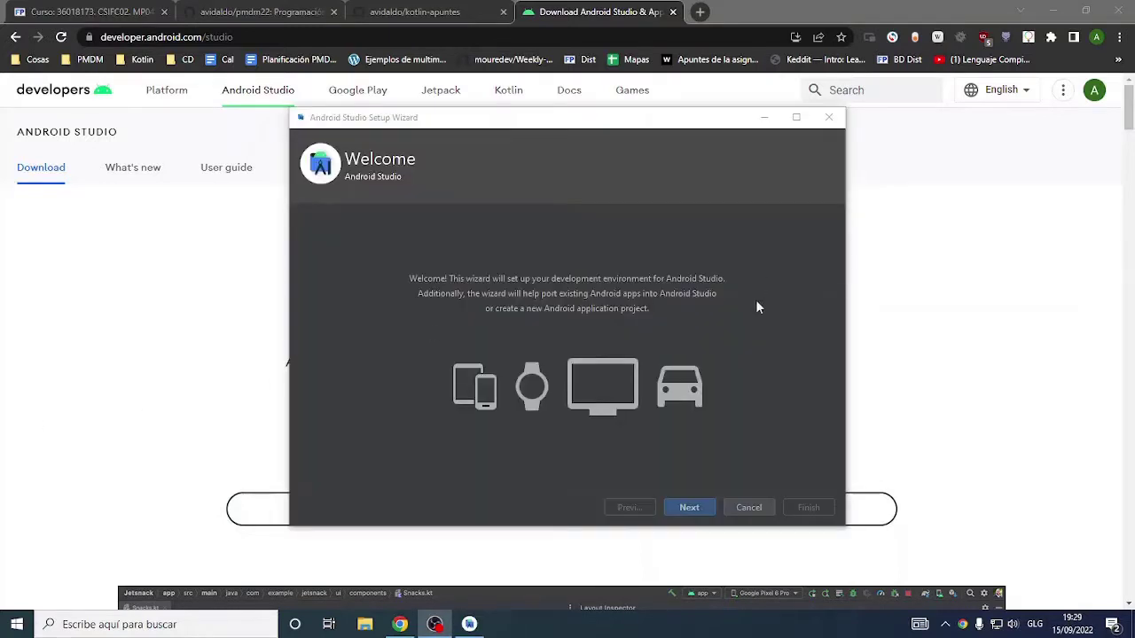
left_click(690, 508)
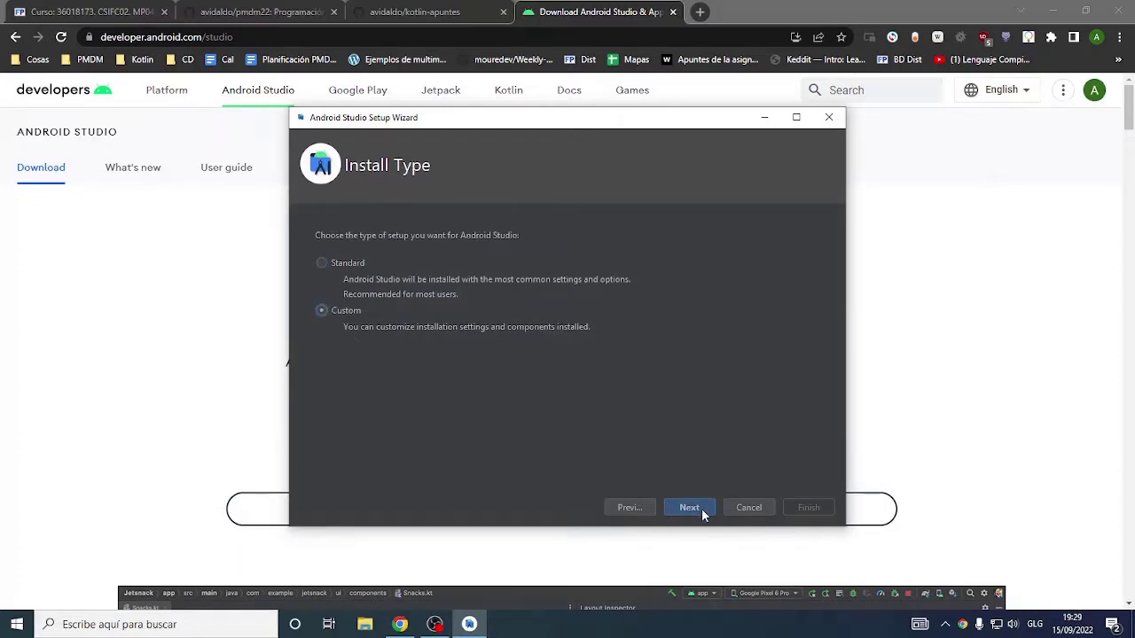
left_click(690, 508)
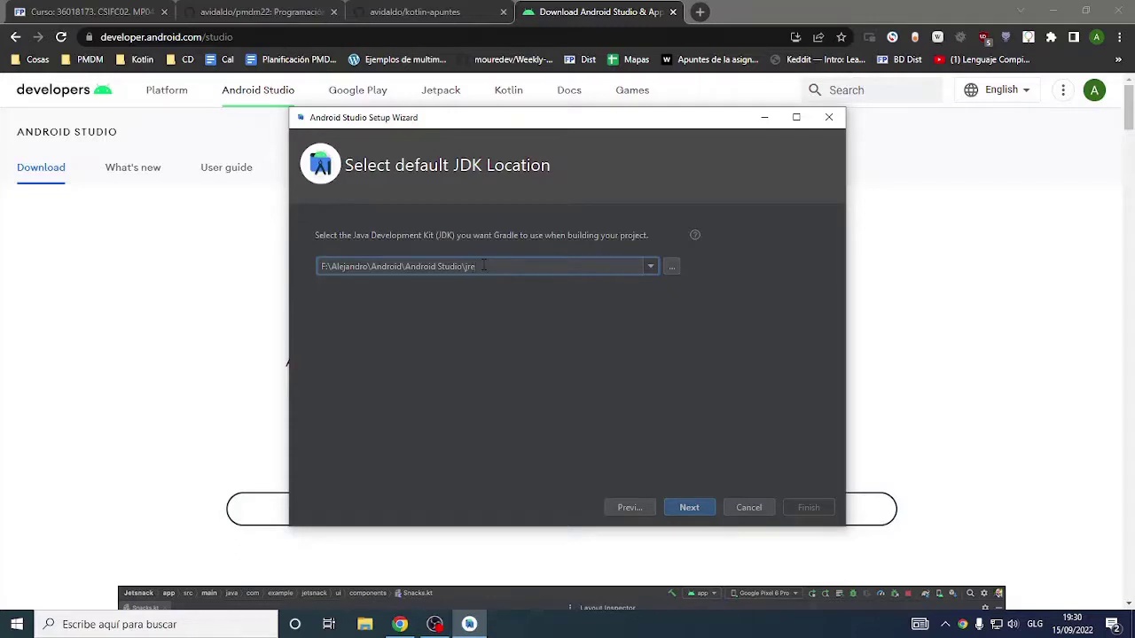
- Choose the Embedded JDK from the Android Studio jre folder as the default JDK location and continue
left_click_drag(547, 126, 564, 123)
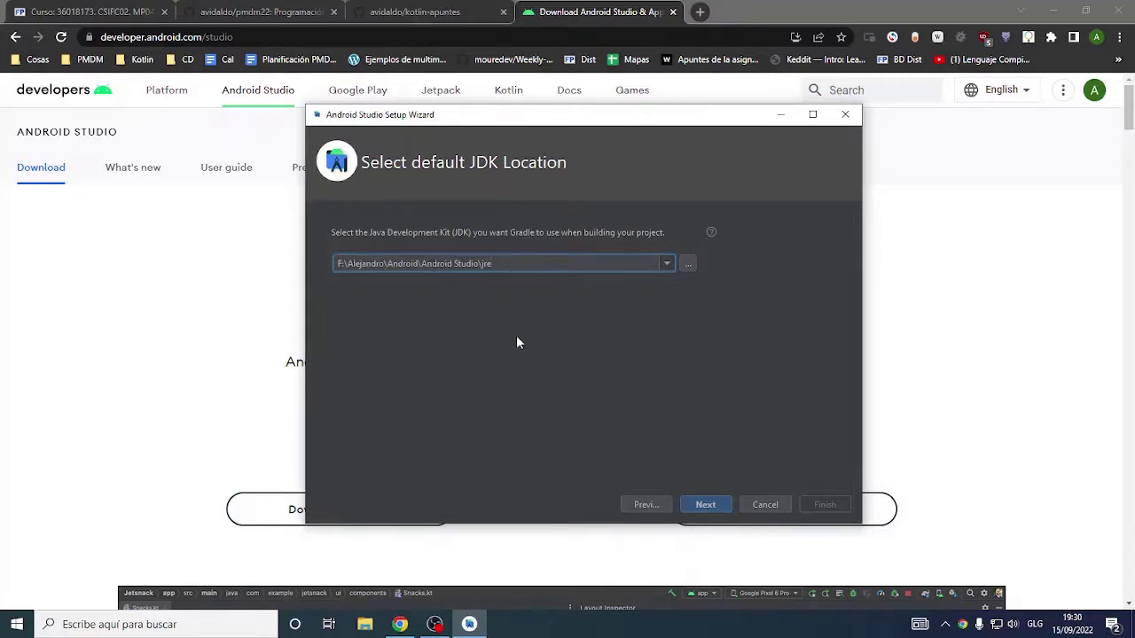
left_click(705, 506)
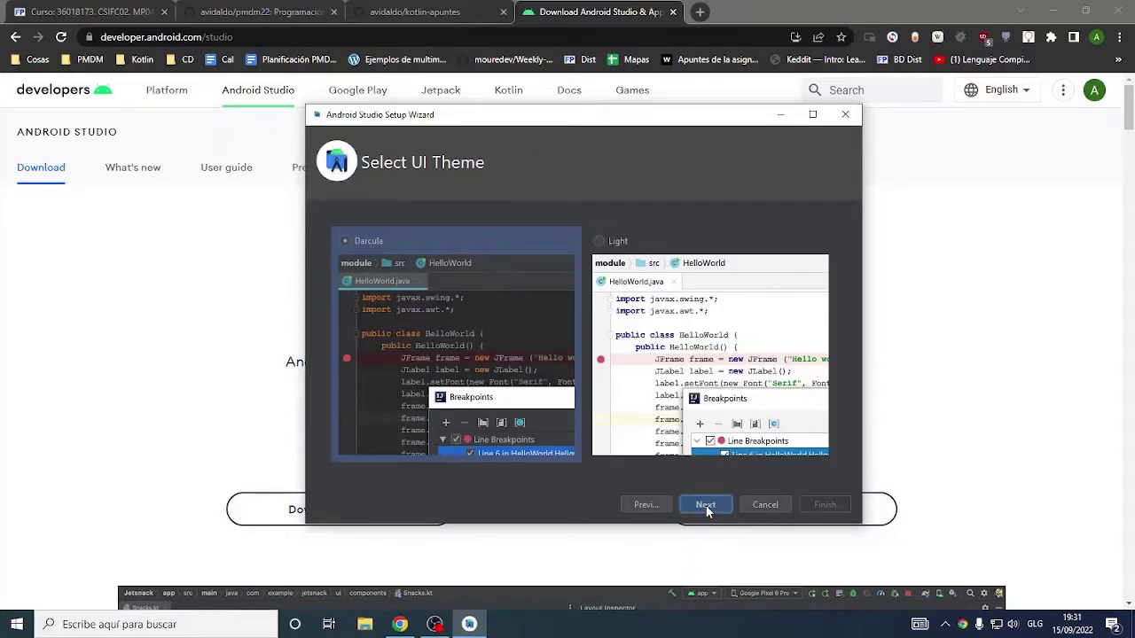
left_click(644, 505)
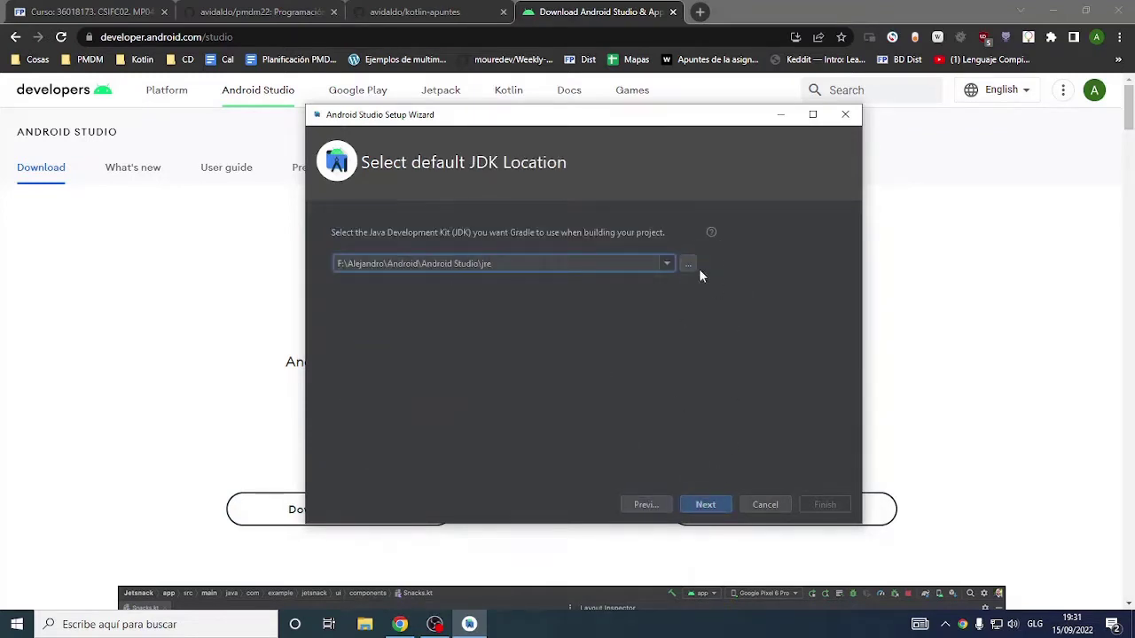
left_click(667, 264)
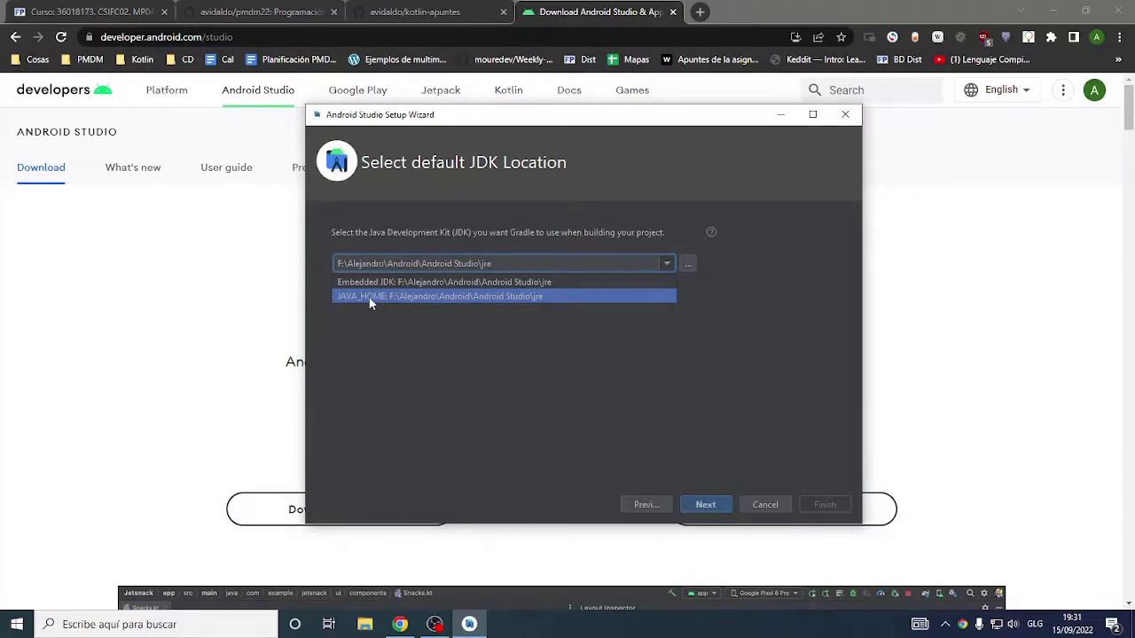
left_click(419, 282)
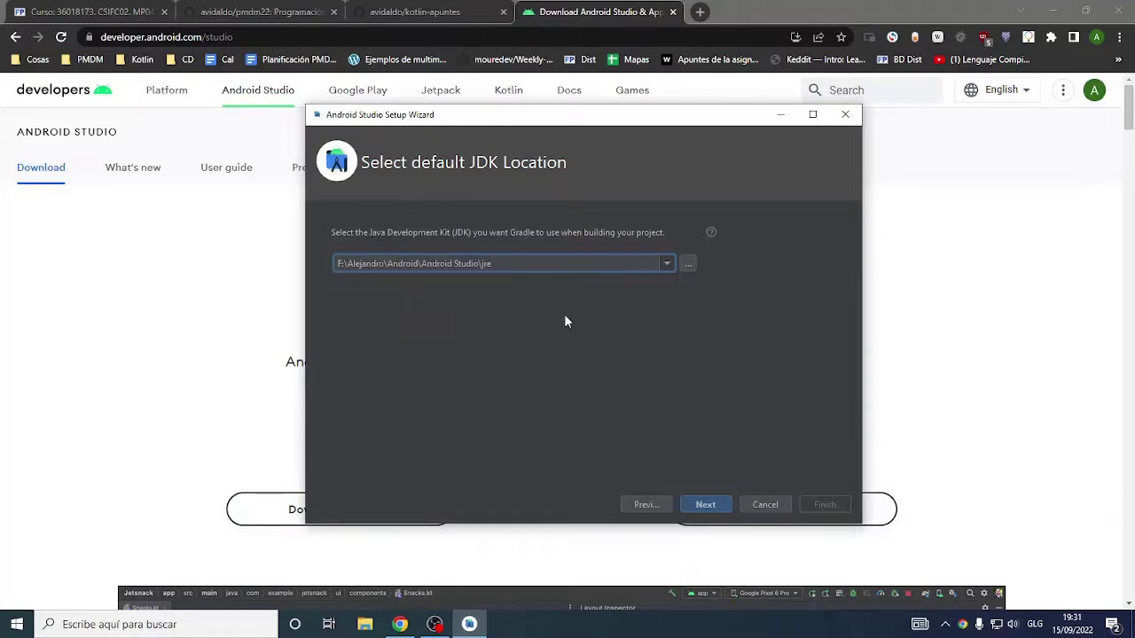
left_click(706, 505)
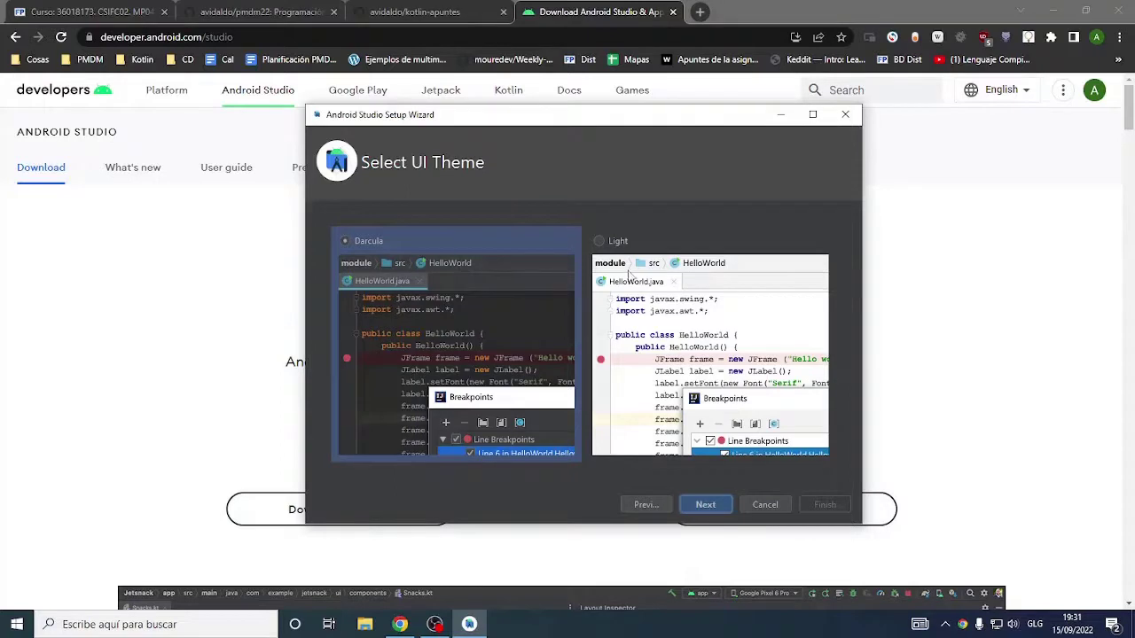
- Compare the Darcula and Light UI themes, select Light, and continue to the SDK components setup
left_click(628, 270)
left_click(454, 293)
left_click(684, 298)
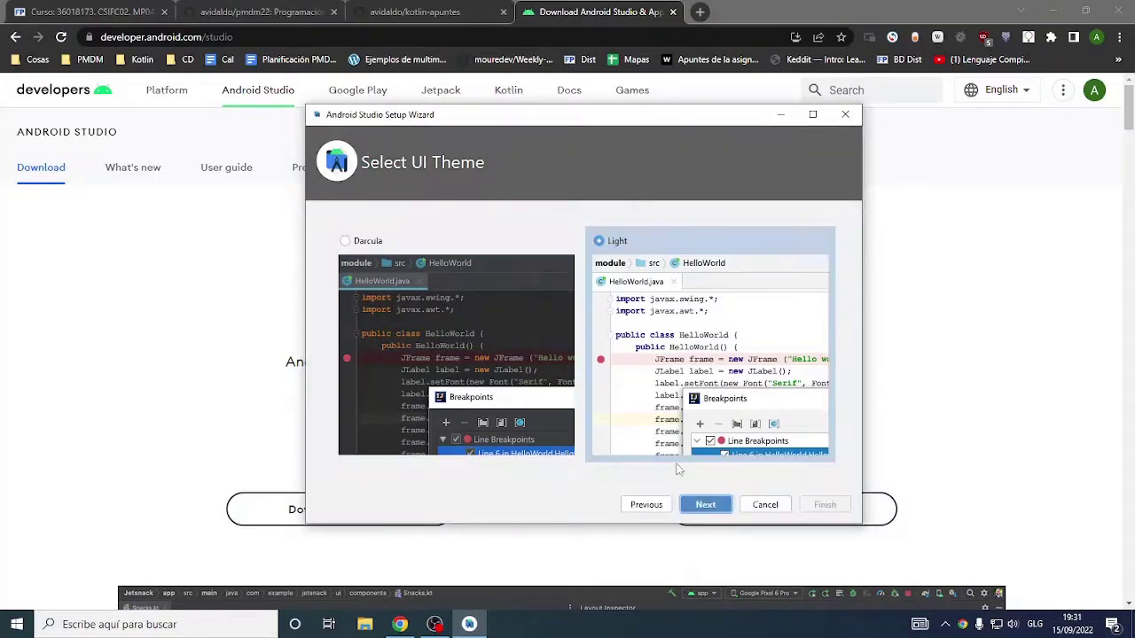
left_click(707, 507)
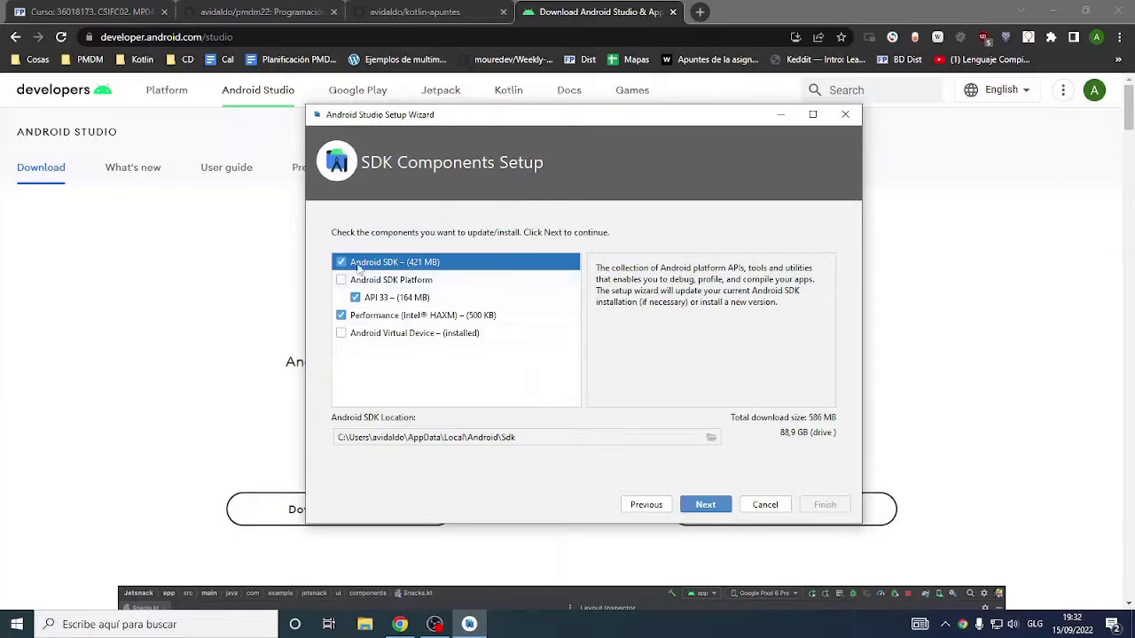
- Examine the Android SDK Platform component's description and the folders in the default Android SDK location path
left_click(380, 282)
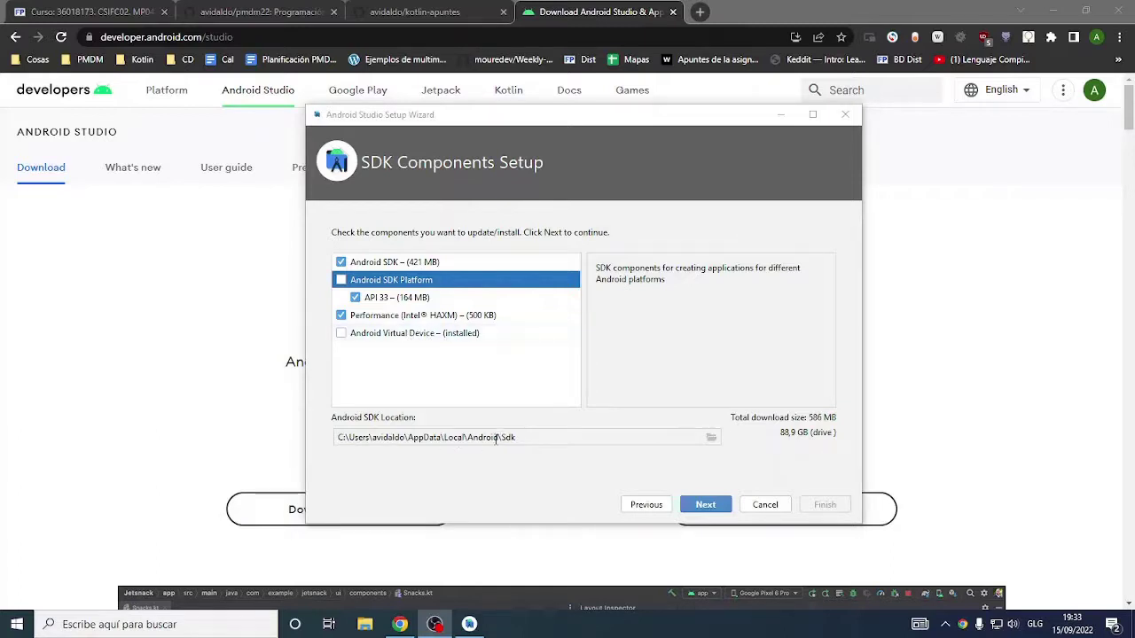
left_click_drag(499, 437, 551, 439)
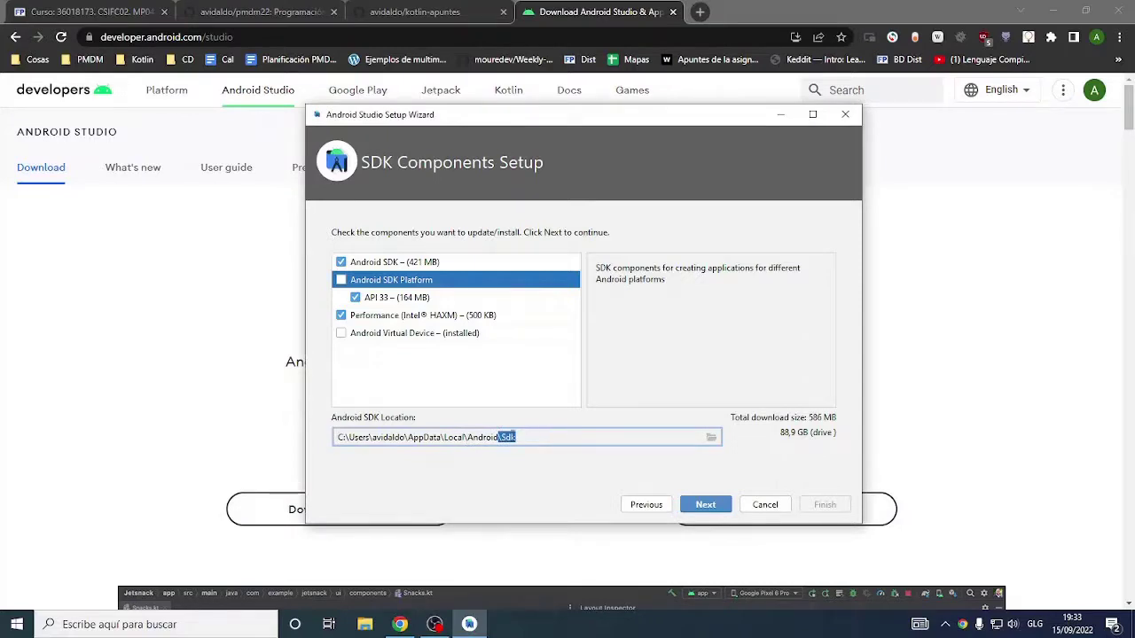
key("ctrl+shift+Left")
key("ctrl+shift+Left")
key("ctrl+shift+Left")
left_click_drag(514, 437, 275, 436)
key("End")
left_click_drag(378, 438, 438, 437)
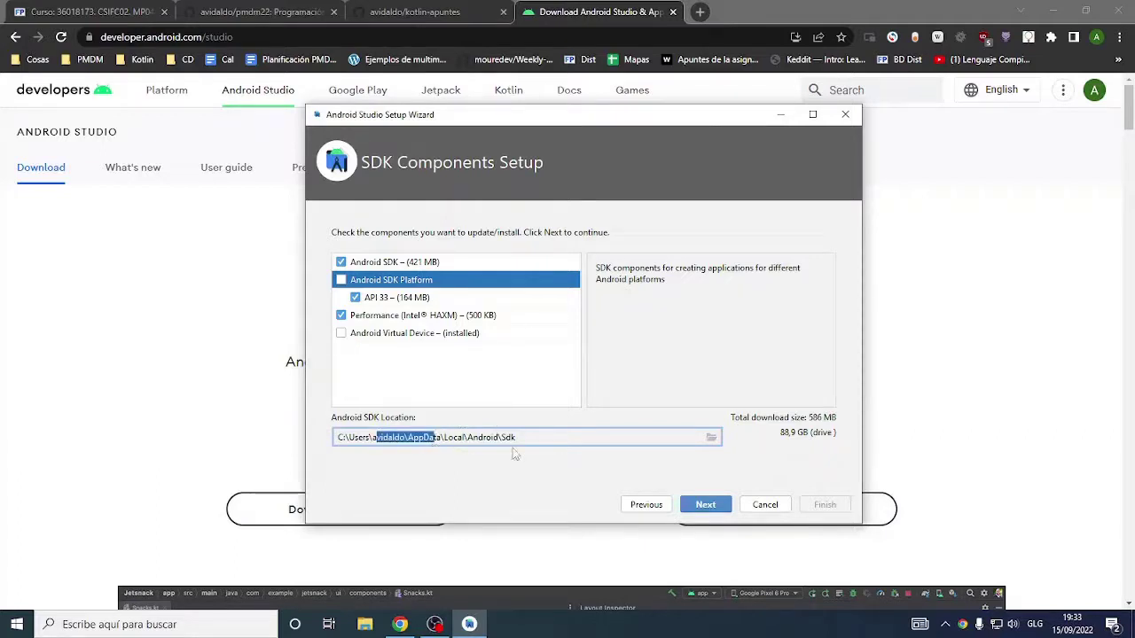
- Set the Android SDK location to the Android folder inside the personal folder on the F: drive
left_click(712, 440)
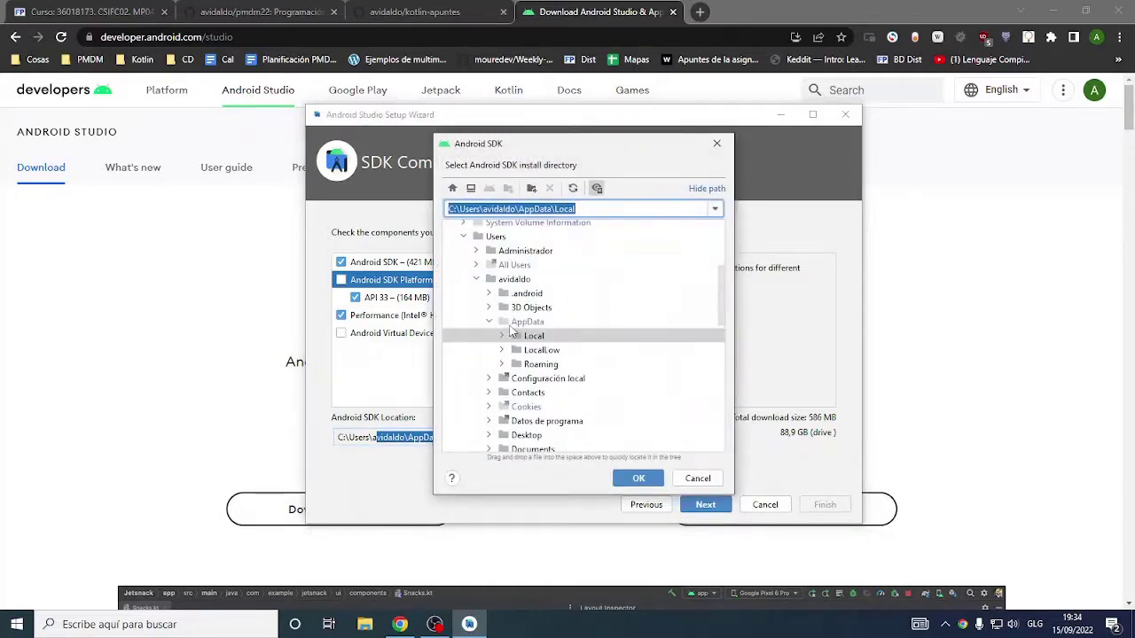
left_click(493, 323)
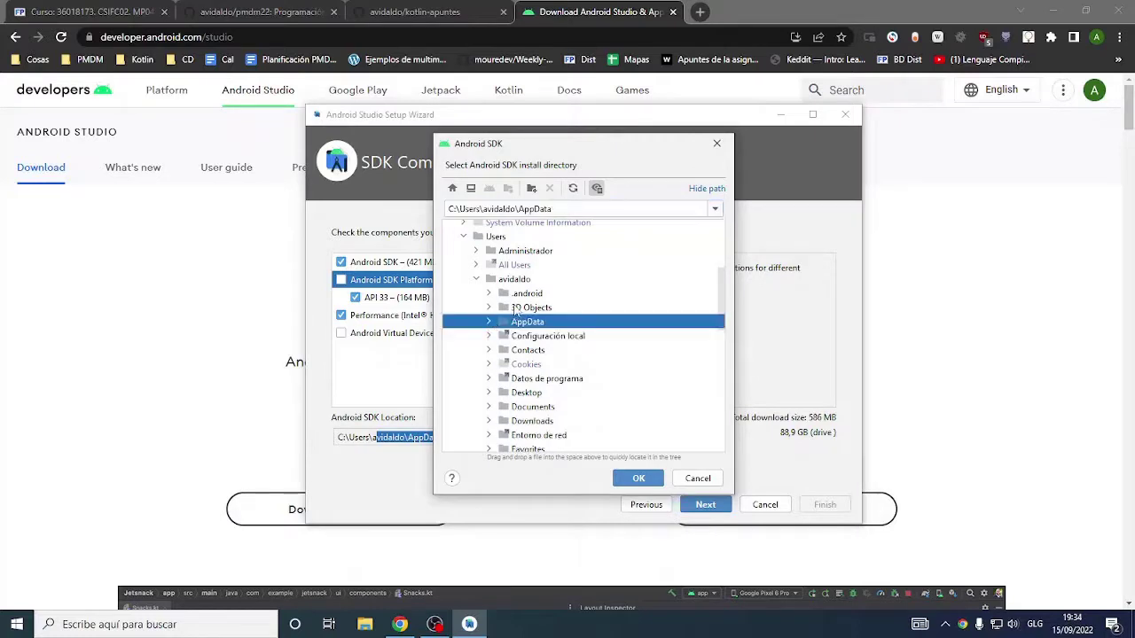
scroll(489, 354, "down", 10)
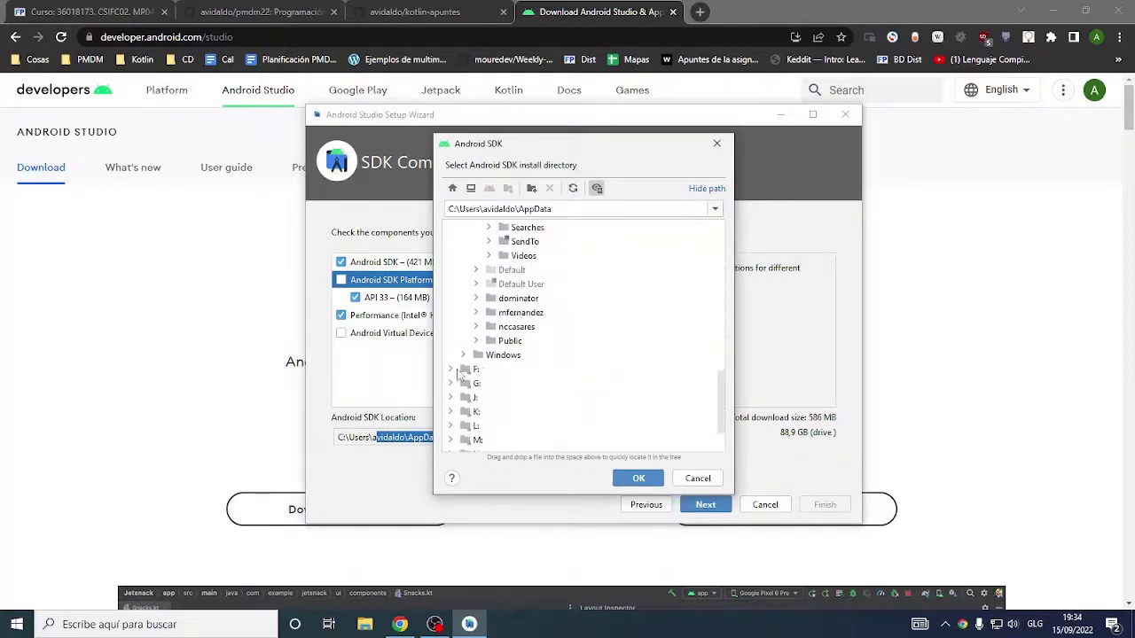
left_click(451, 369)
left_click(463, 398)
scroll(557, 407, "down", 3)
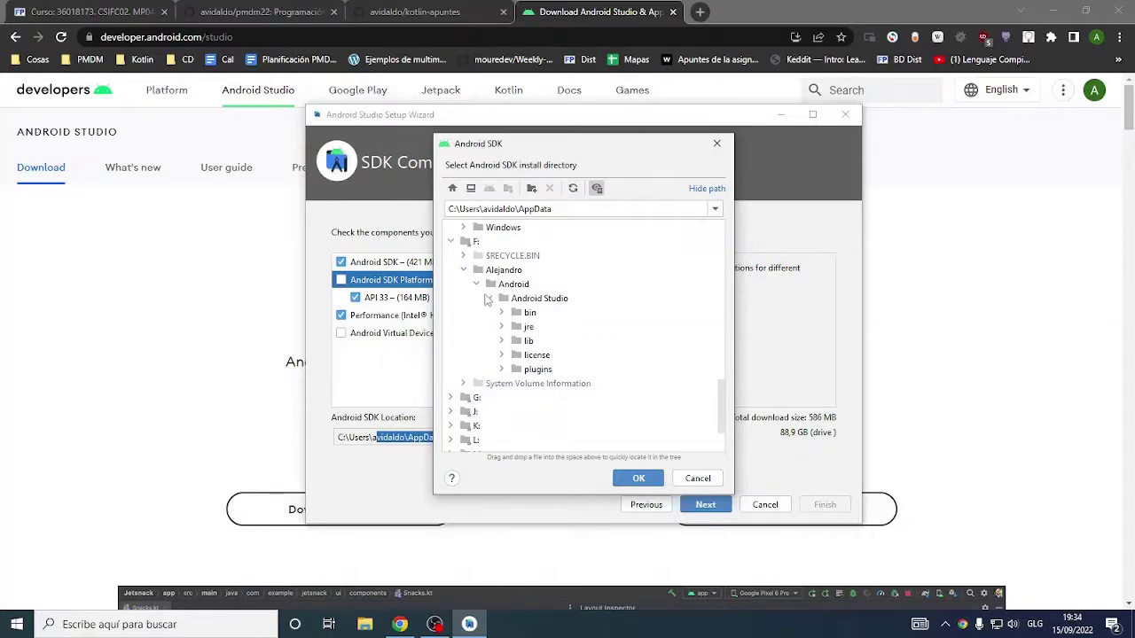
left_click(488, 298)
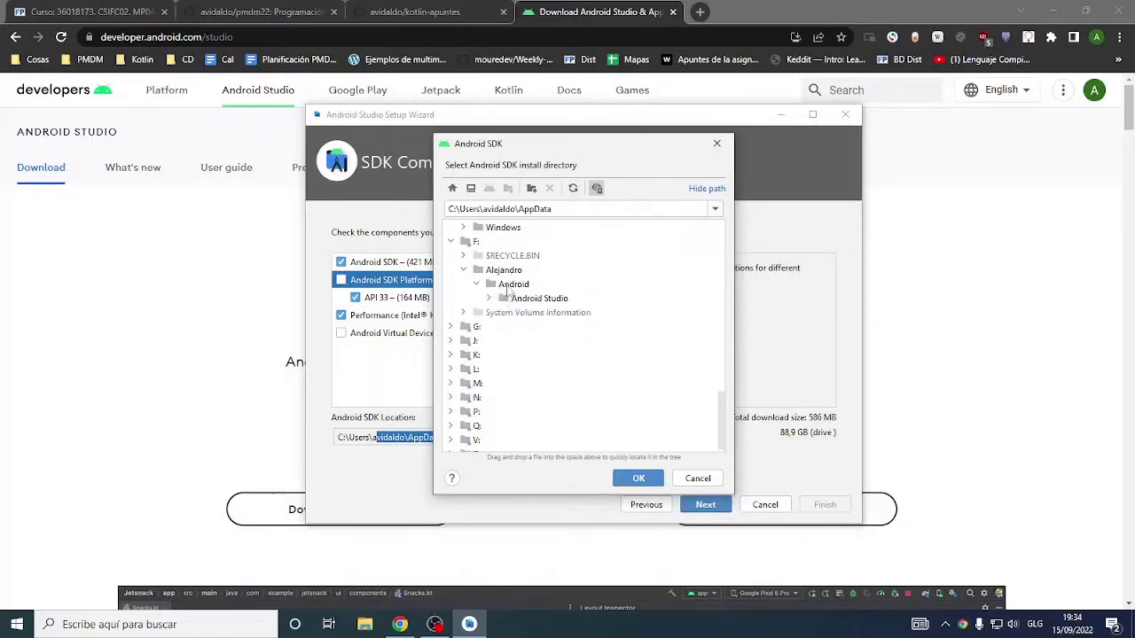
left_click(522, 289)
left_click(523, 289)
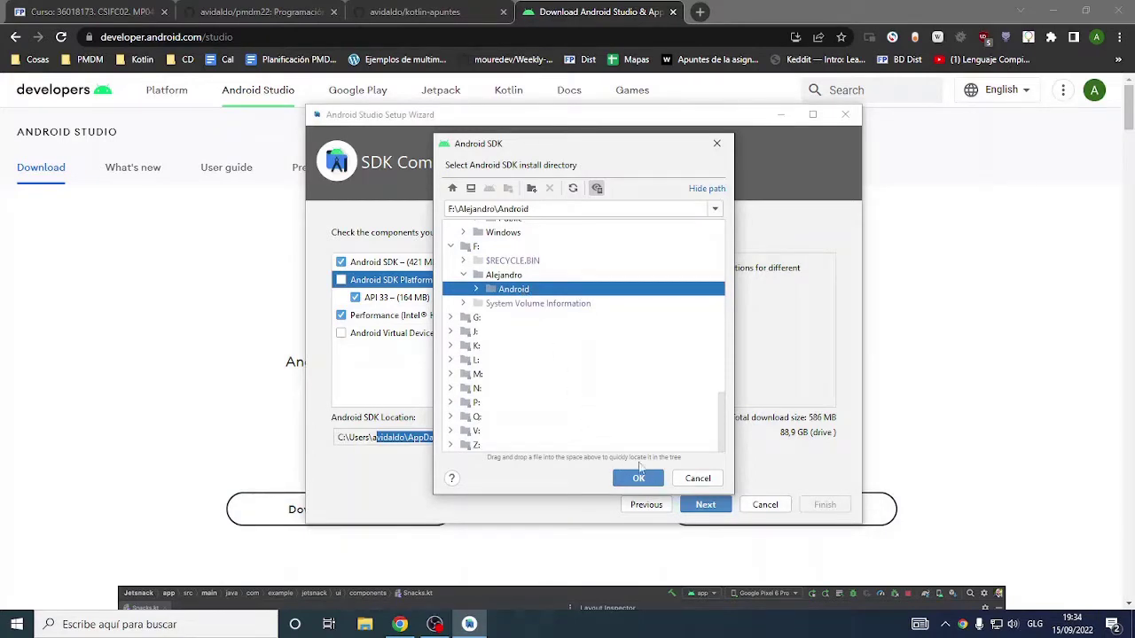
double_click(488, 293)
left_click(640, 479)
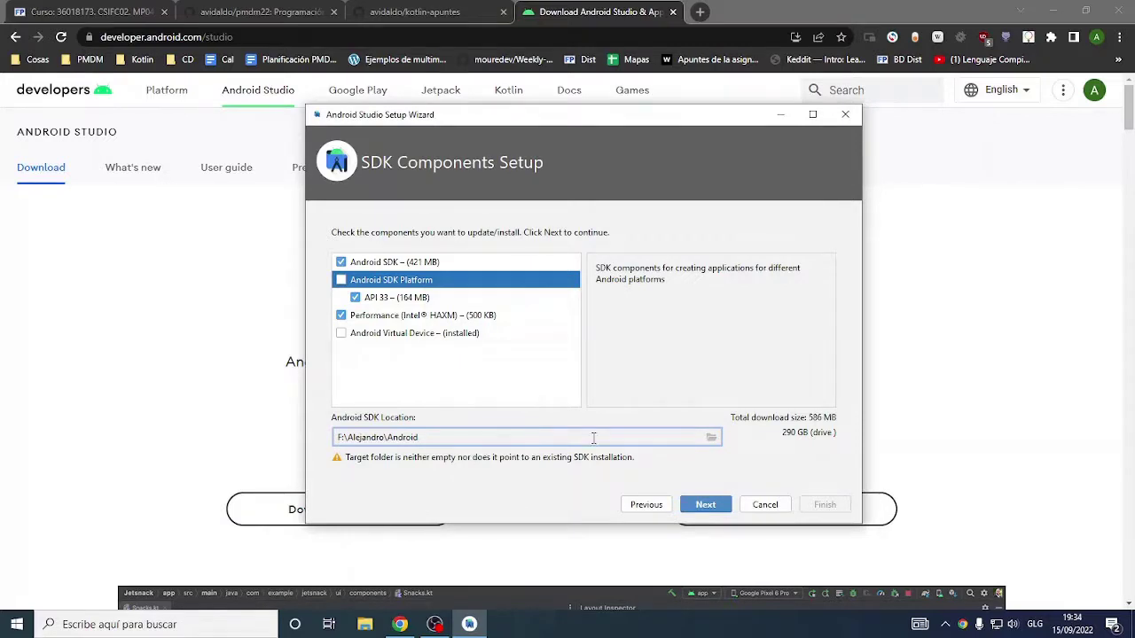
- Create a new folder named Sdk inside the Android folder on the F: drive from the SDK install directory chooser
left_click(711, 437)
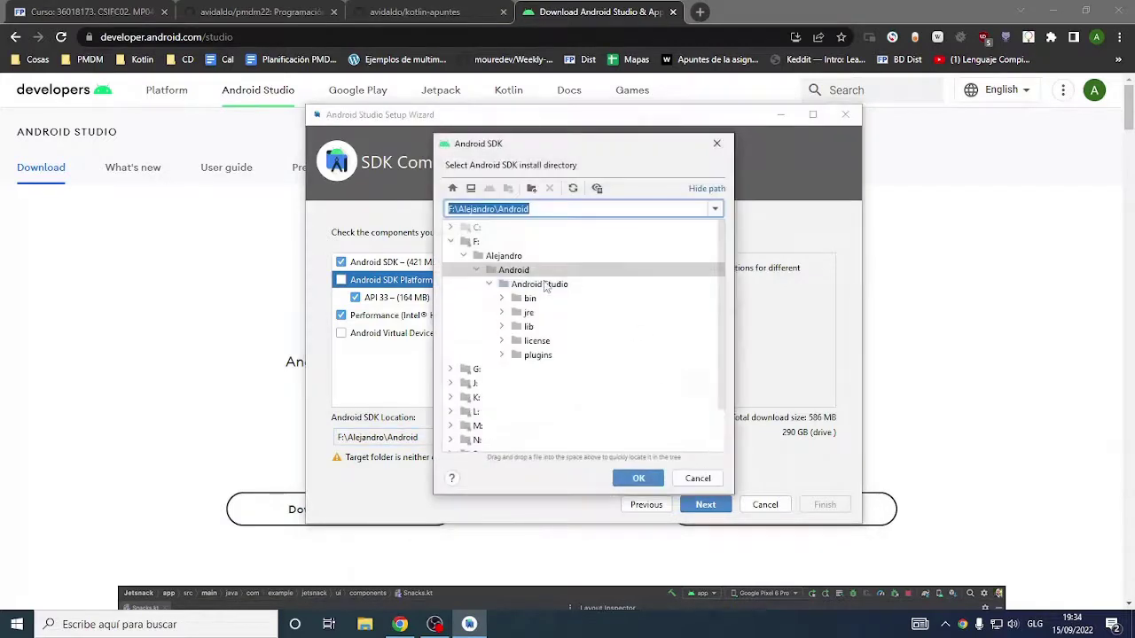
left_click(531, 188)
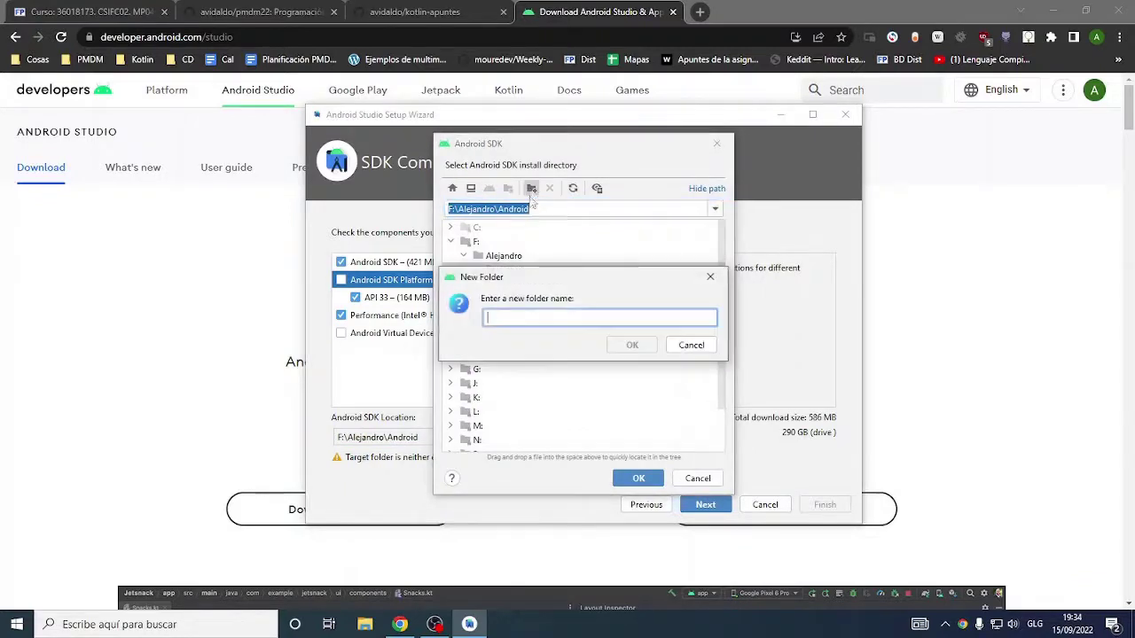
left_click(692, 345)
left_click(520, 271)
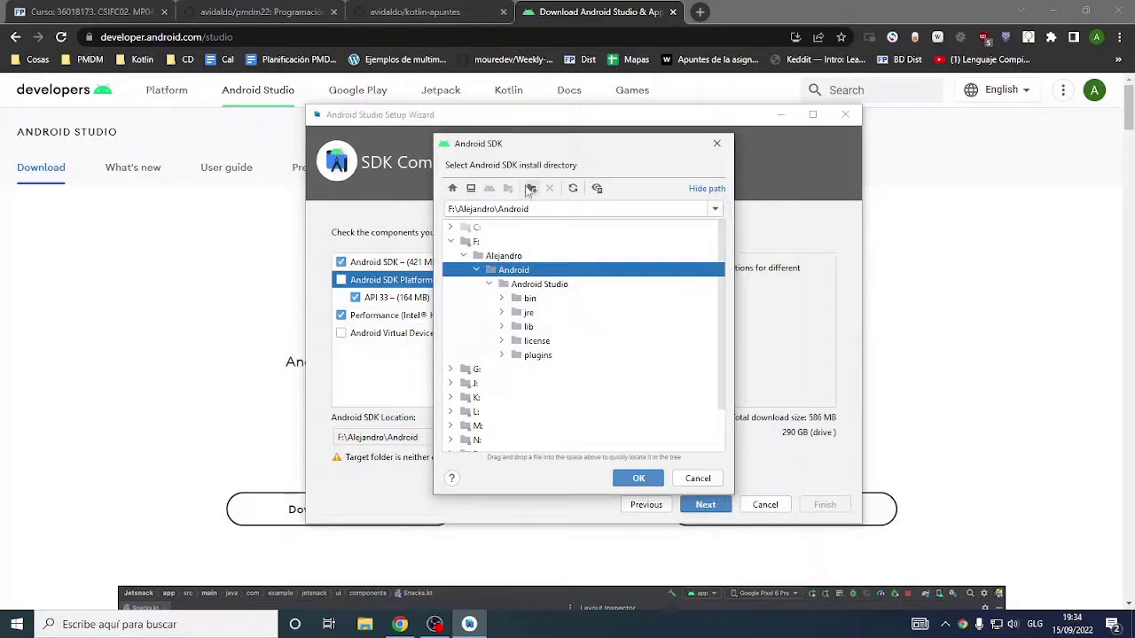
left_click(531, 188)
type("Sdk")
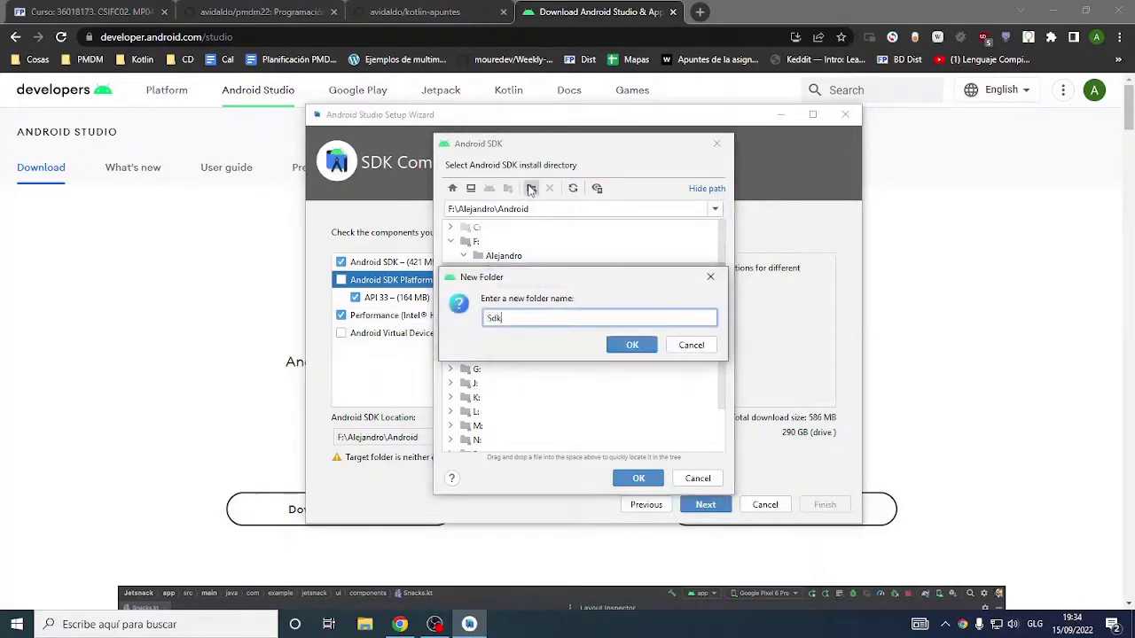
left_click(626, 347)
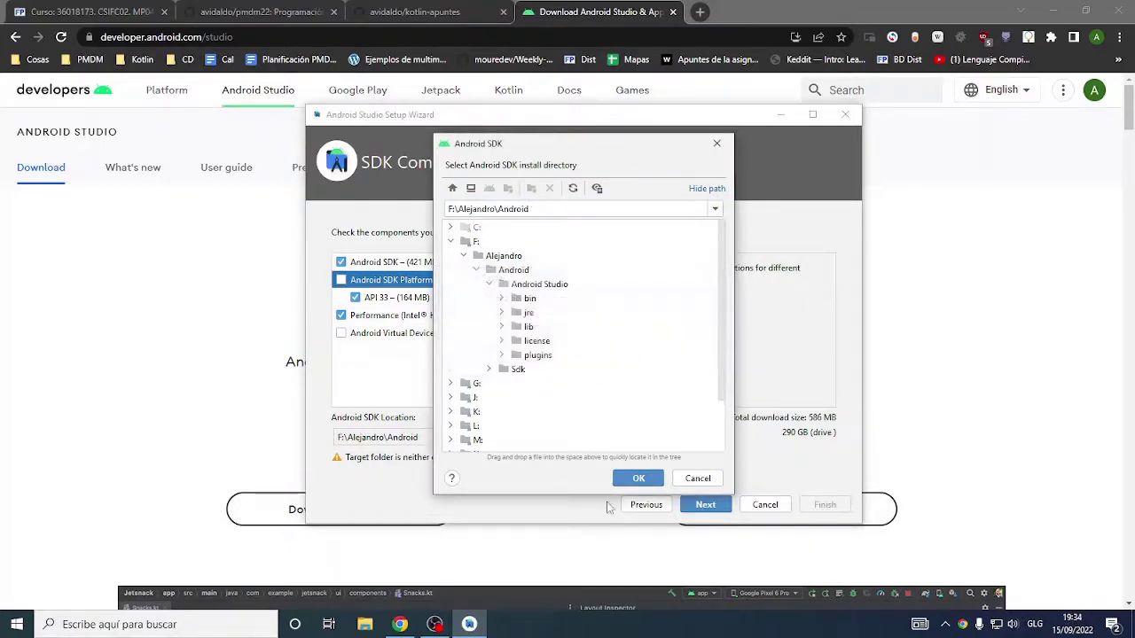
left_click(655, 483)
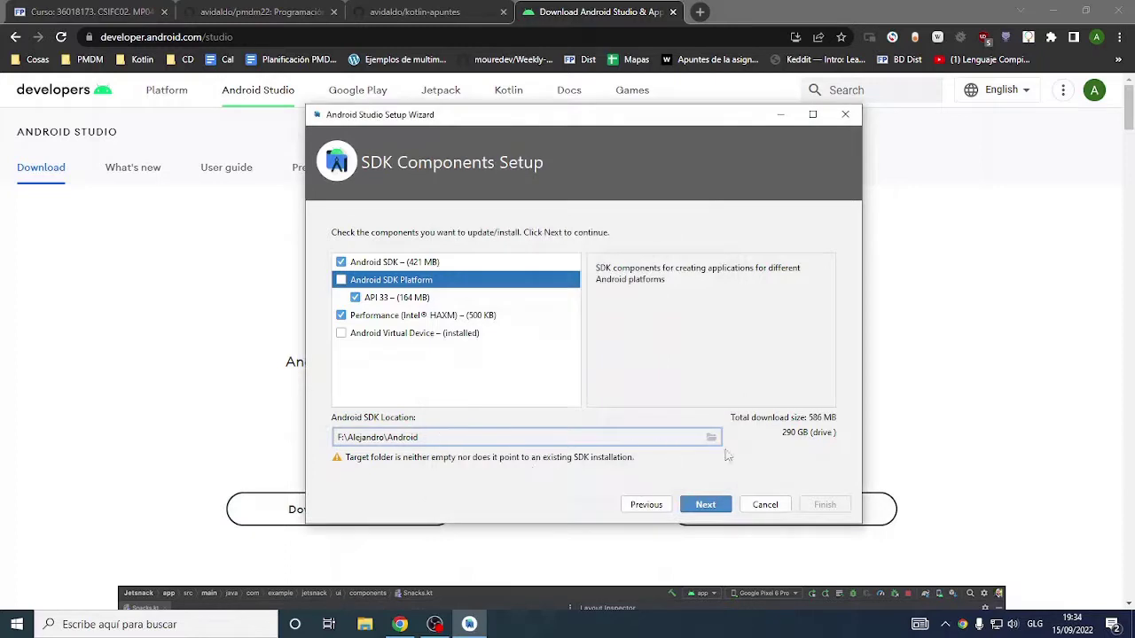
- Set the Android SDK location to the Sdk folder under Android on the F: drive and continue to the emulator settings
left_click(719, 438)
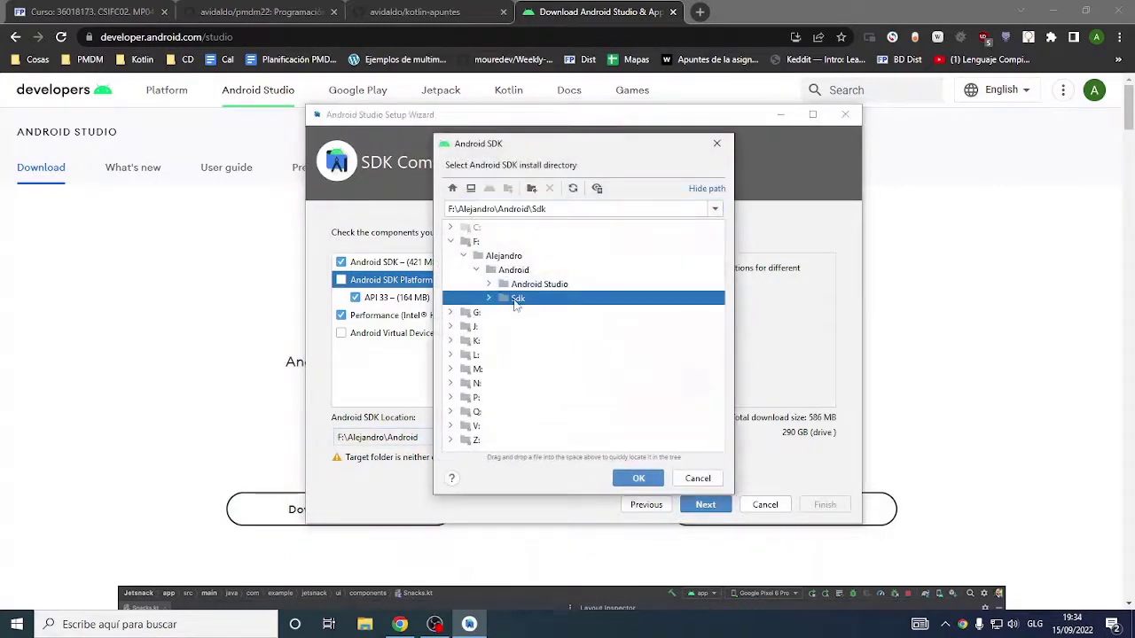
left_click(638, 479)
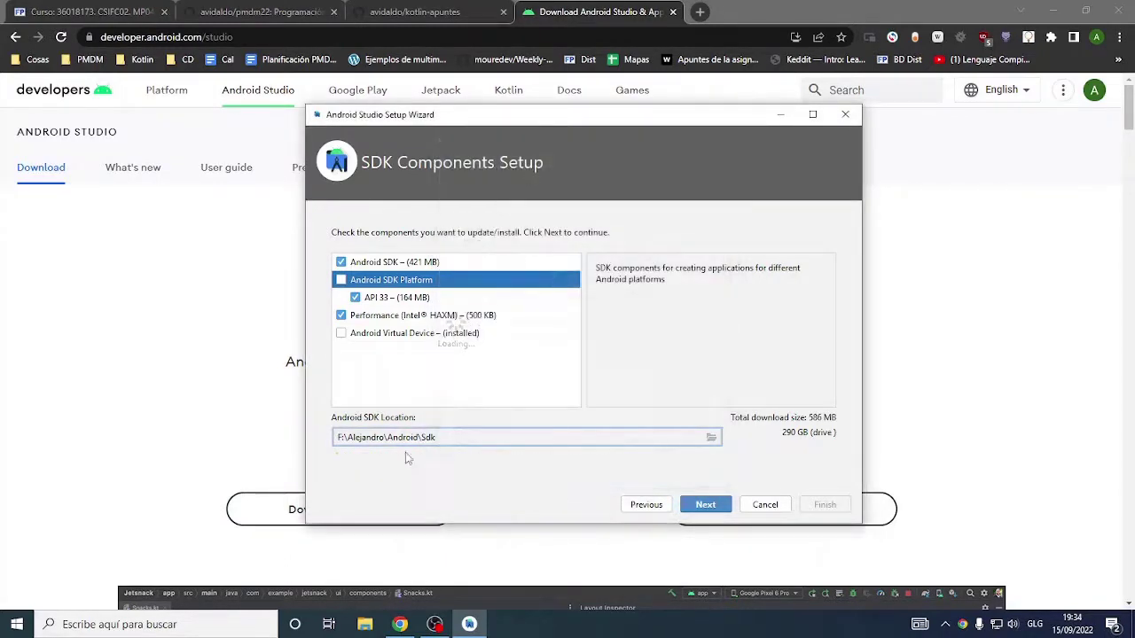
left_click_drag(435, 440, 424, 441)
left_click(711, 507)
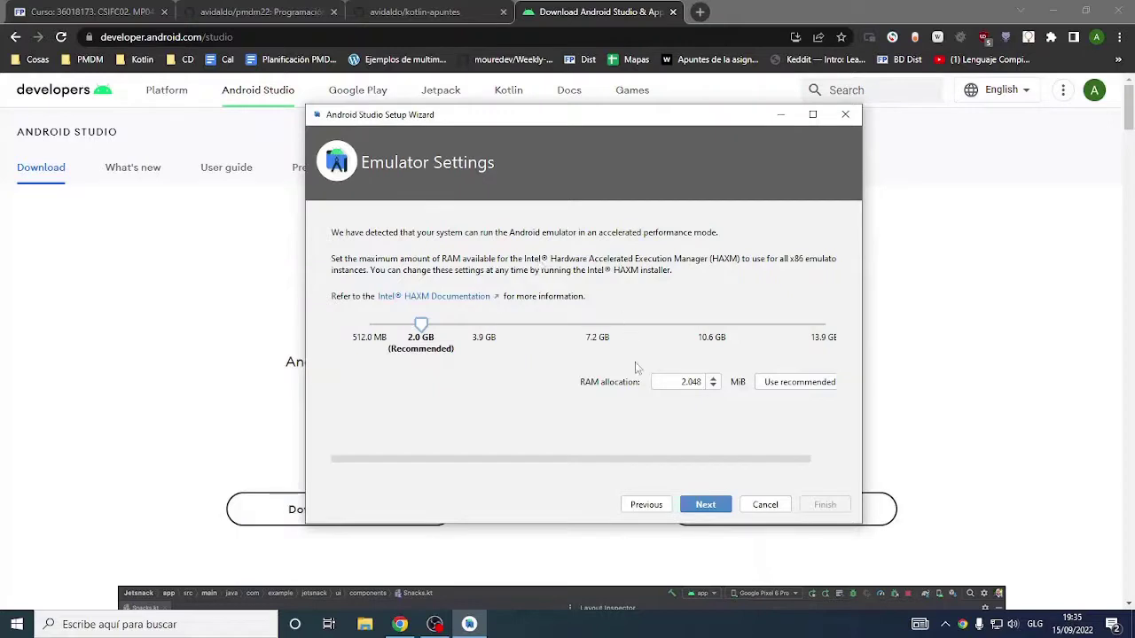
- Keep the recommended 2.0 GB emulator RAM allocation, review the installation settings summary, and continue to the license agreement
left_click(712, 510)
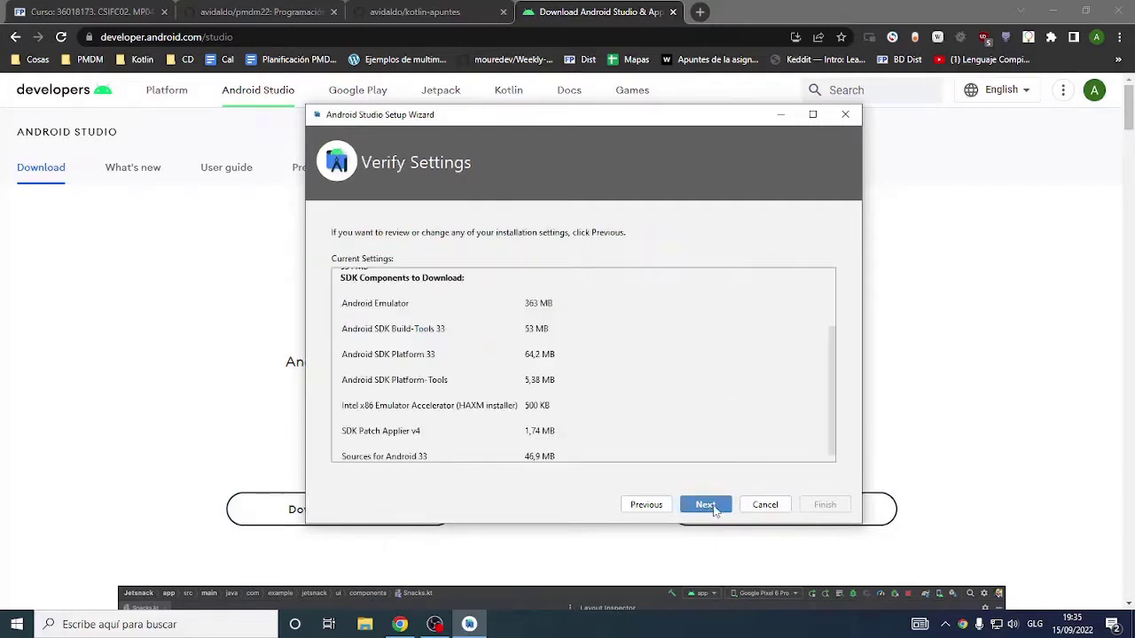
scroll(590, 399, "up", 3)
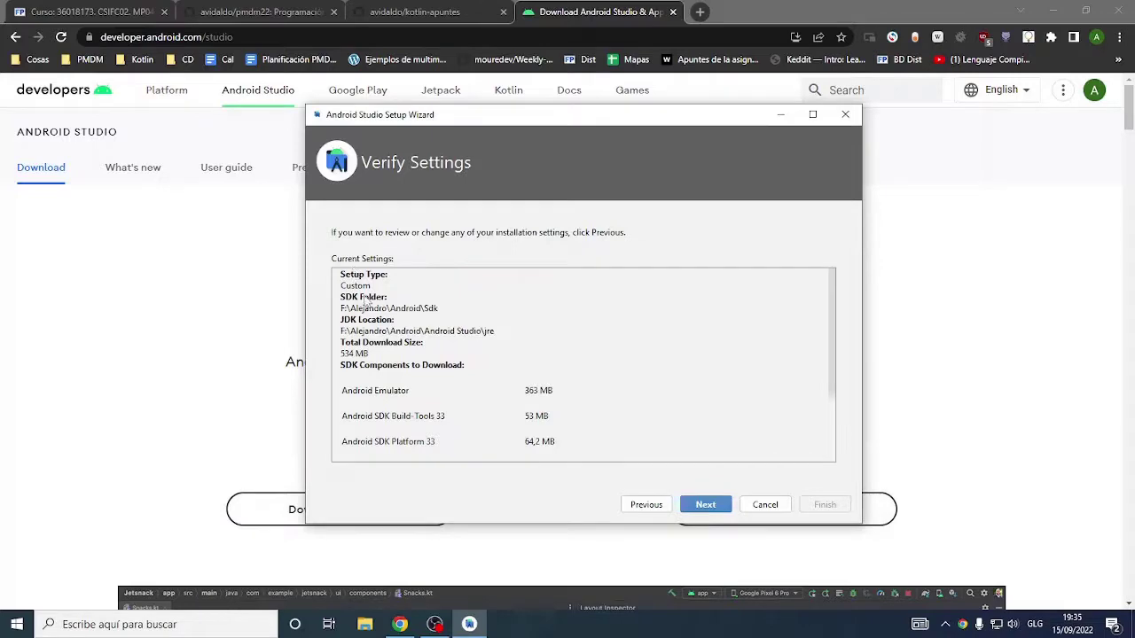
scroll(623, 384, "down", 5)
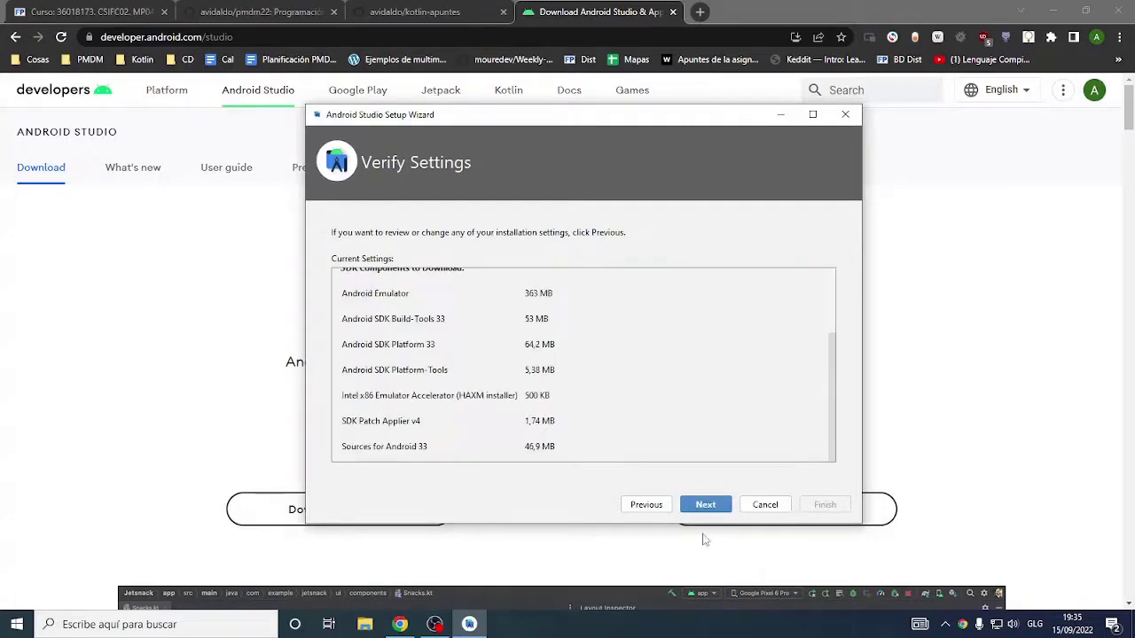
left_click(706, 505)
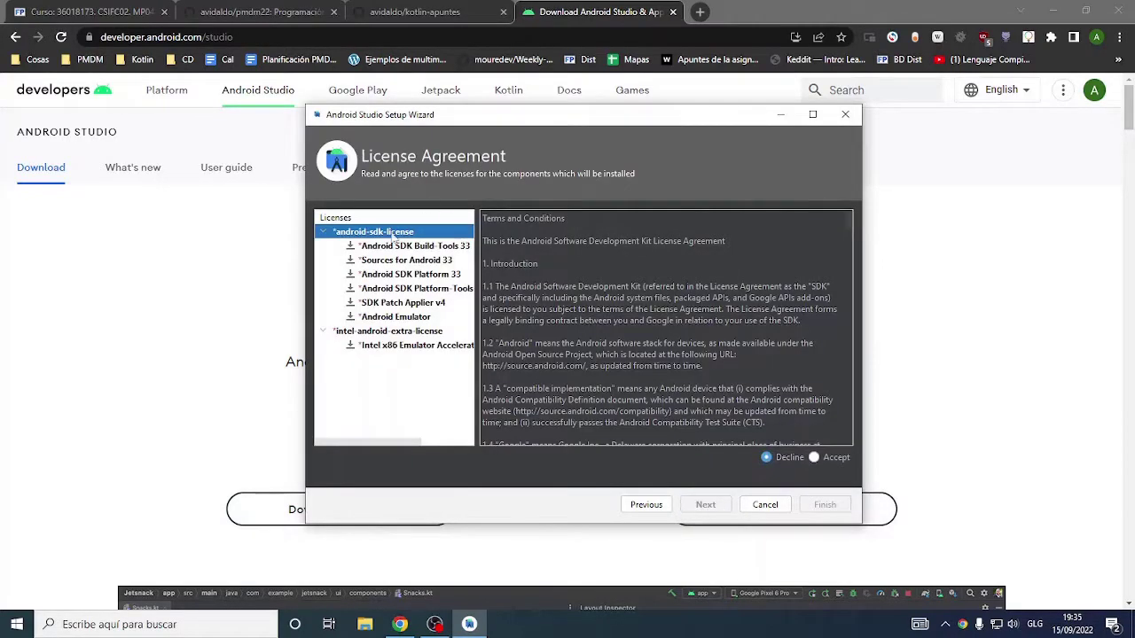
- Read and accept the android-sdk-license and intel-android-extra-license, and start downloading the SDK components
scroll(735, 328, "down", 15)
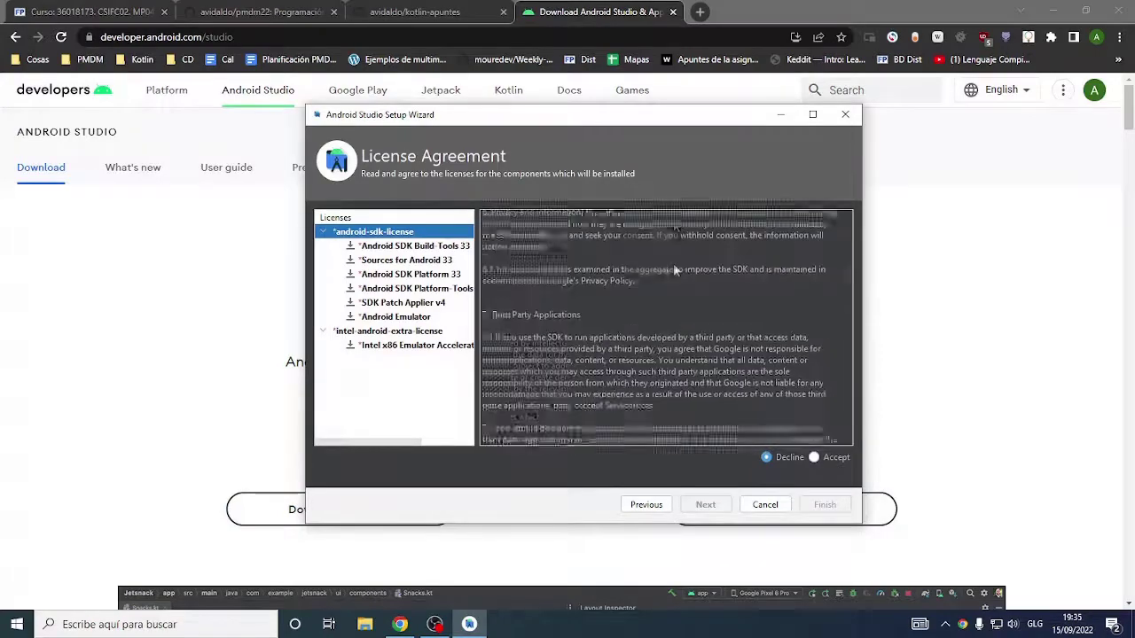
scroll(673, 266, "down", 15)
left_click(814, 457)
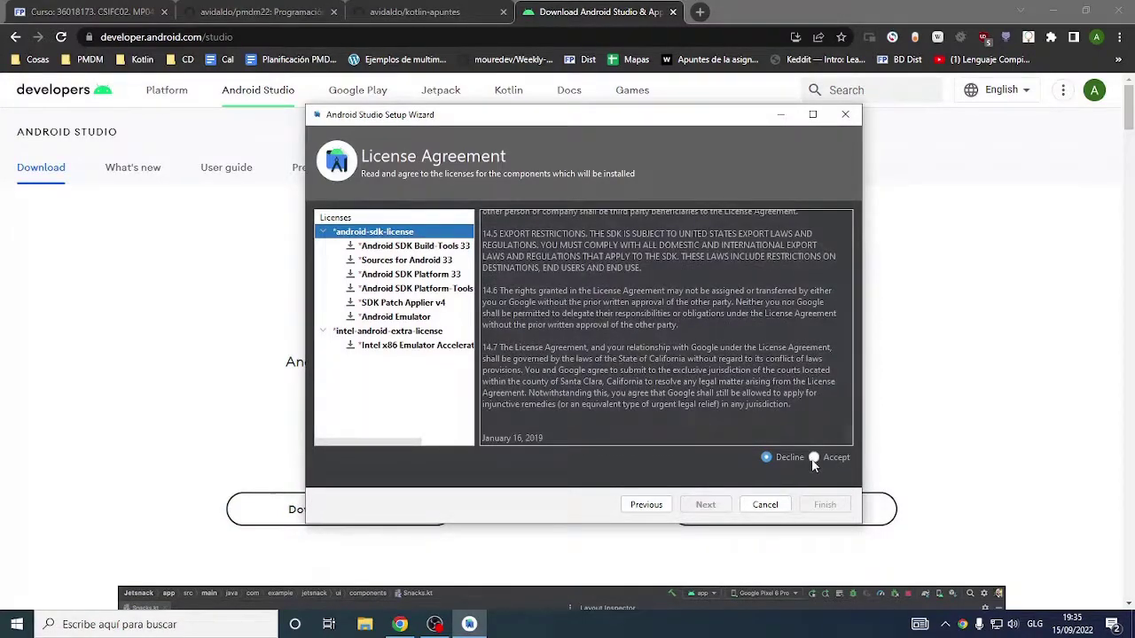
left_click(383, 332)
scroll(700, 359, "down", 3)
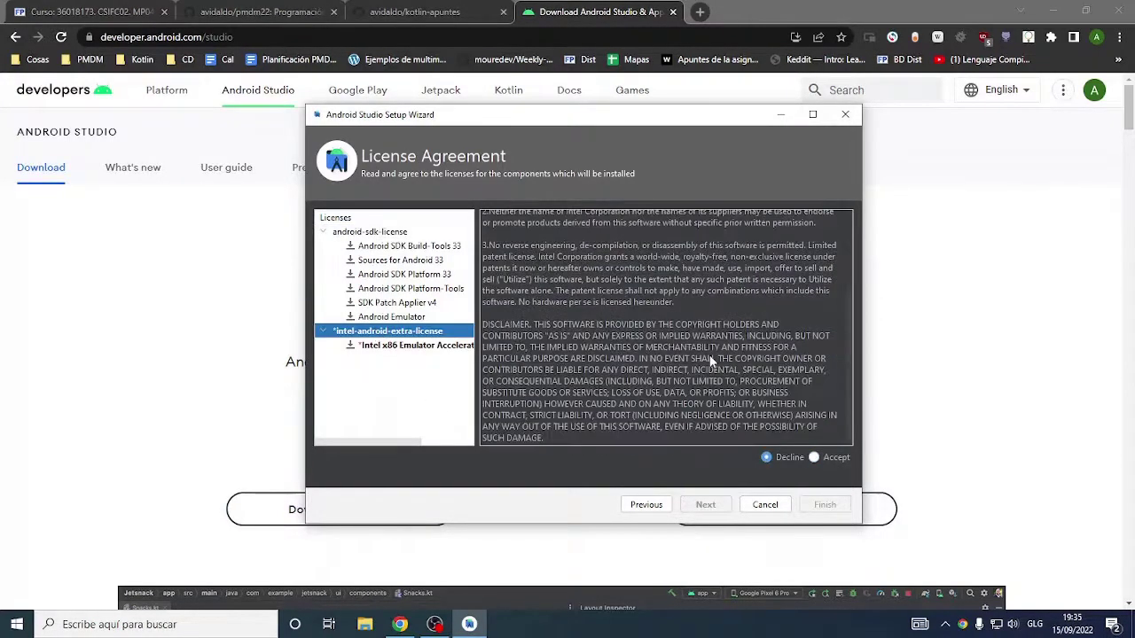
left_click(815, 458)
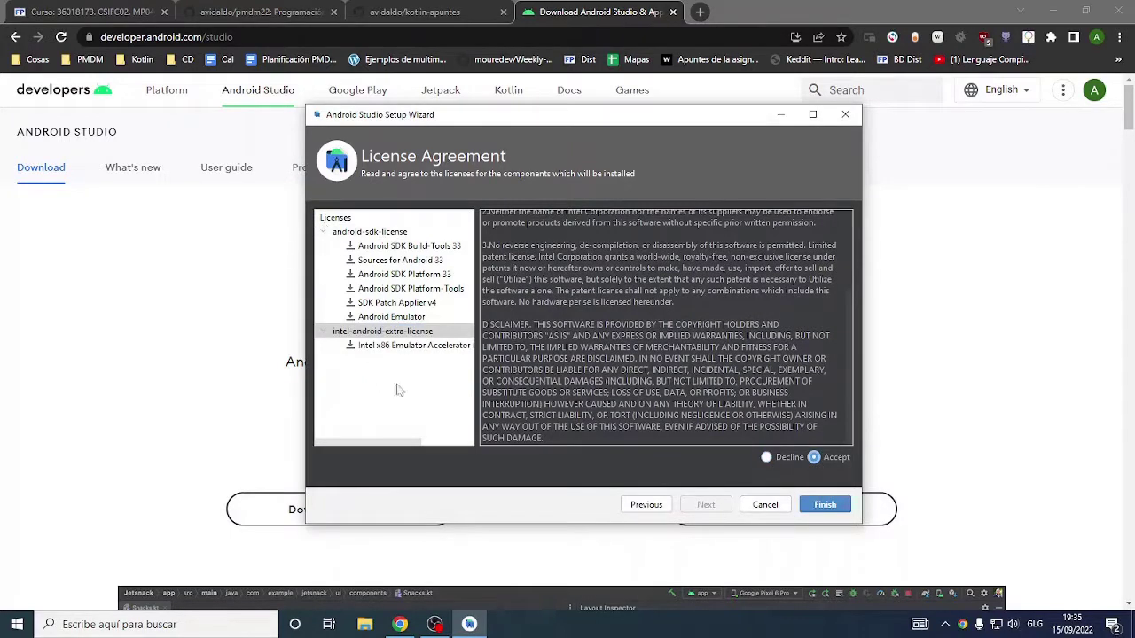
left_click(825, 503)
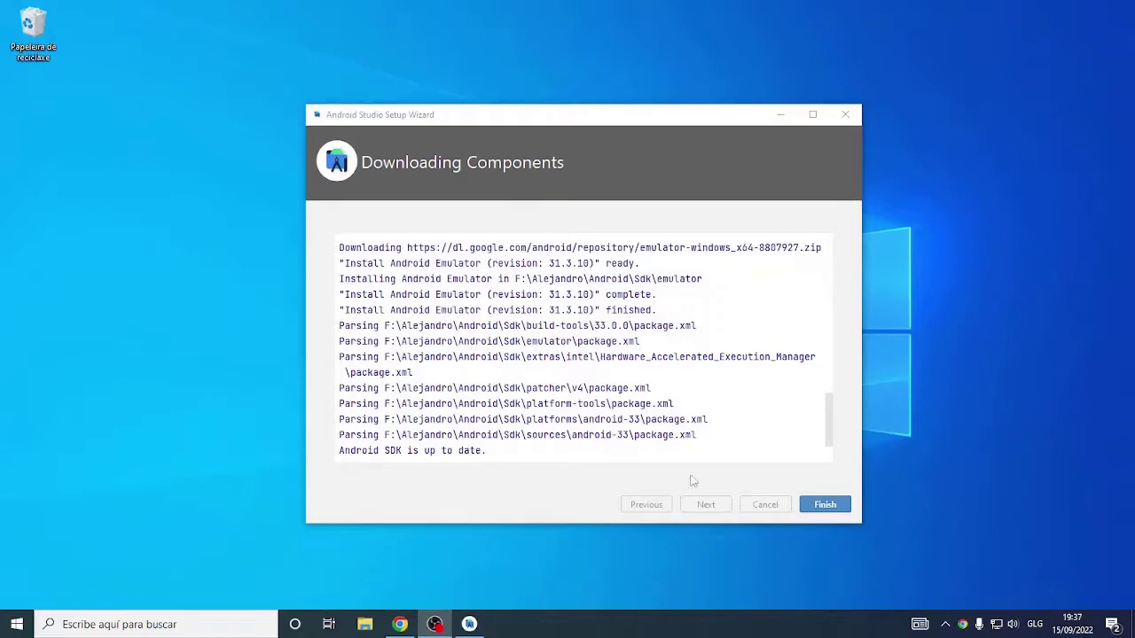
- Finish the setup wizard once the SDK components are installed and reposition the Android Studio welcome window
left_click(825, 507)
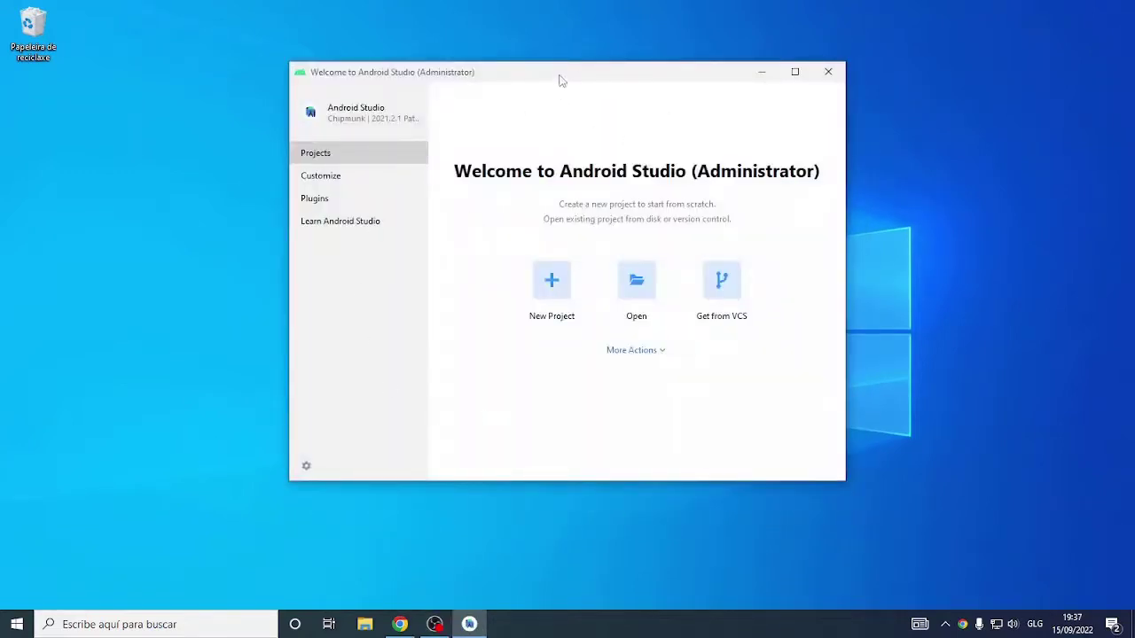
left_click_drag(559, 81, 602, 82)
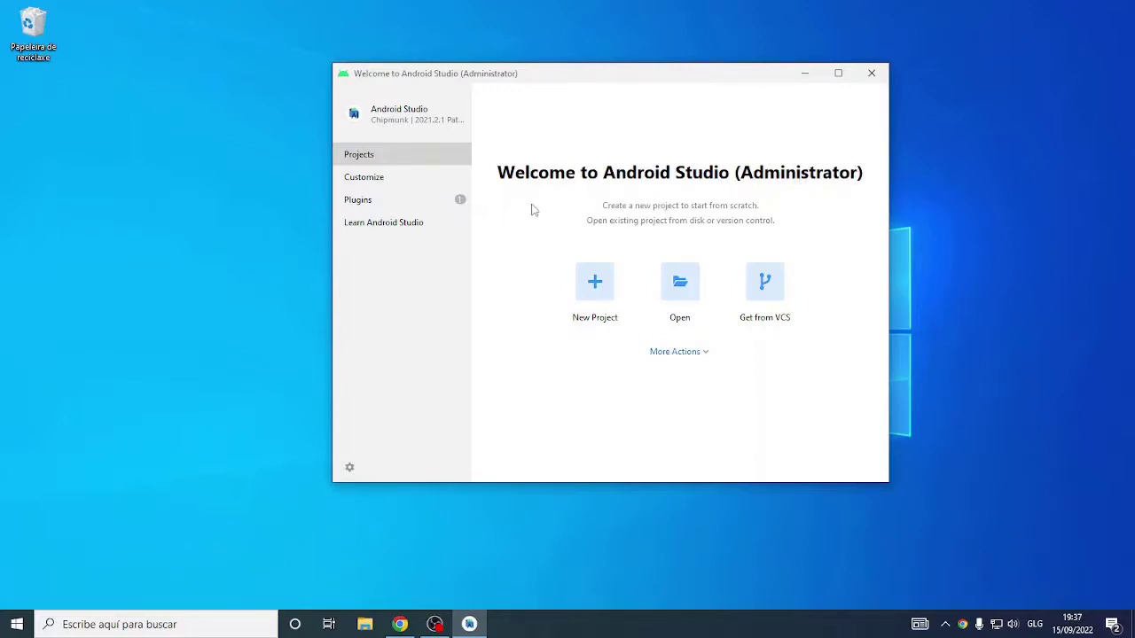
left_click_drag(545, 76, 537, 71)
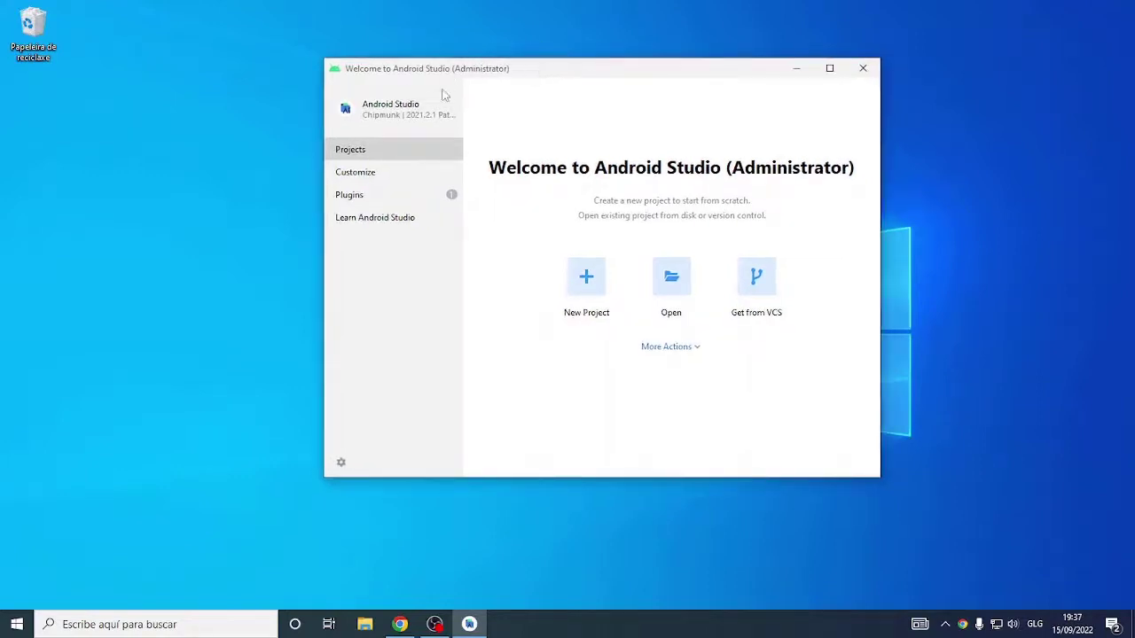
- Open the plugin manager and examine the list of installed plugins
left_click(422, 197)
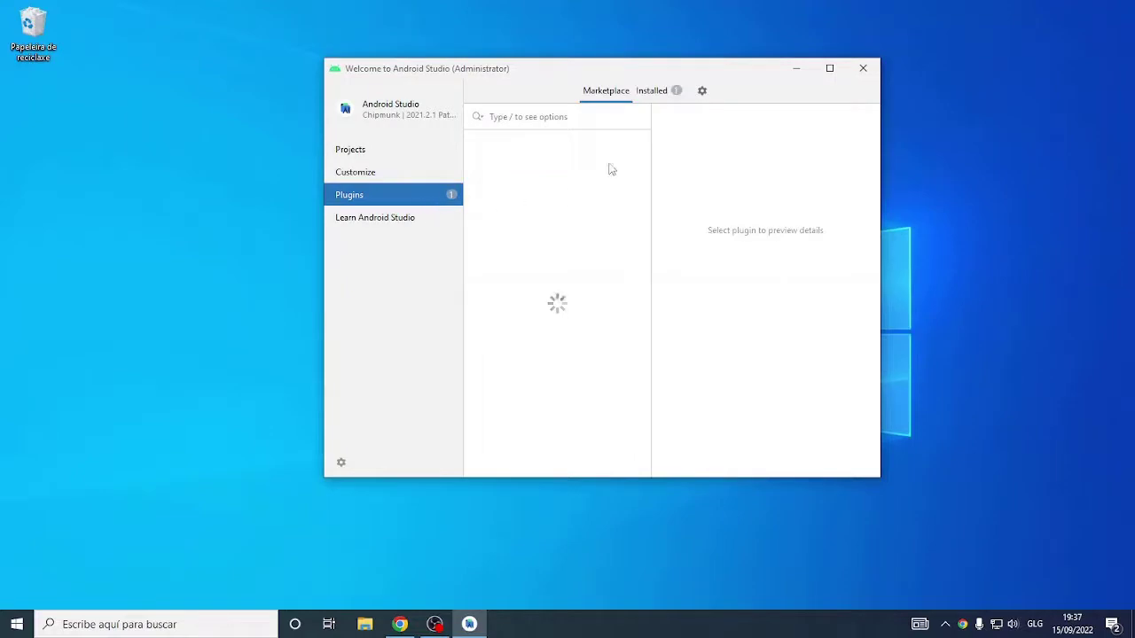
left_click(672, 90)
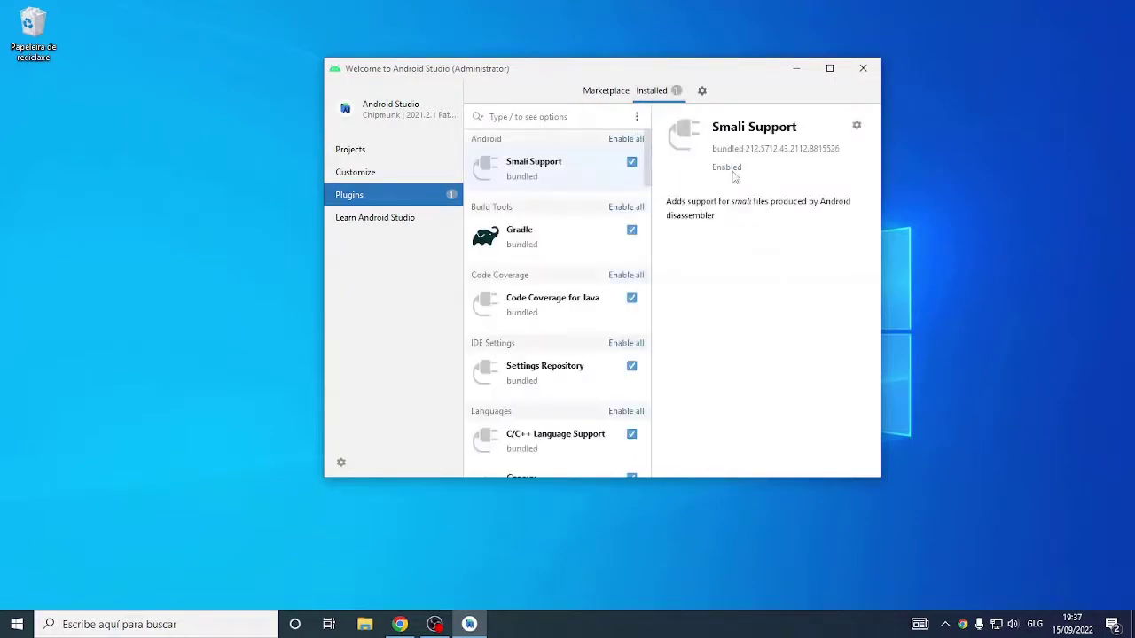
scroll(610, 213, "down", 3)
scroll(576, 209, "up", 3)
scroll(602, 200, "down", 1)
scroll(602, 201, "down", 3)
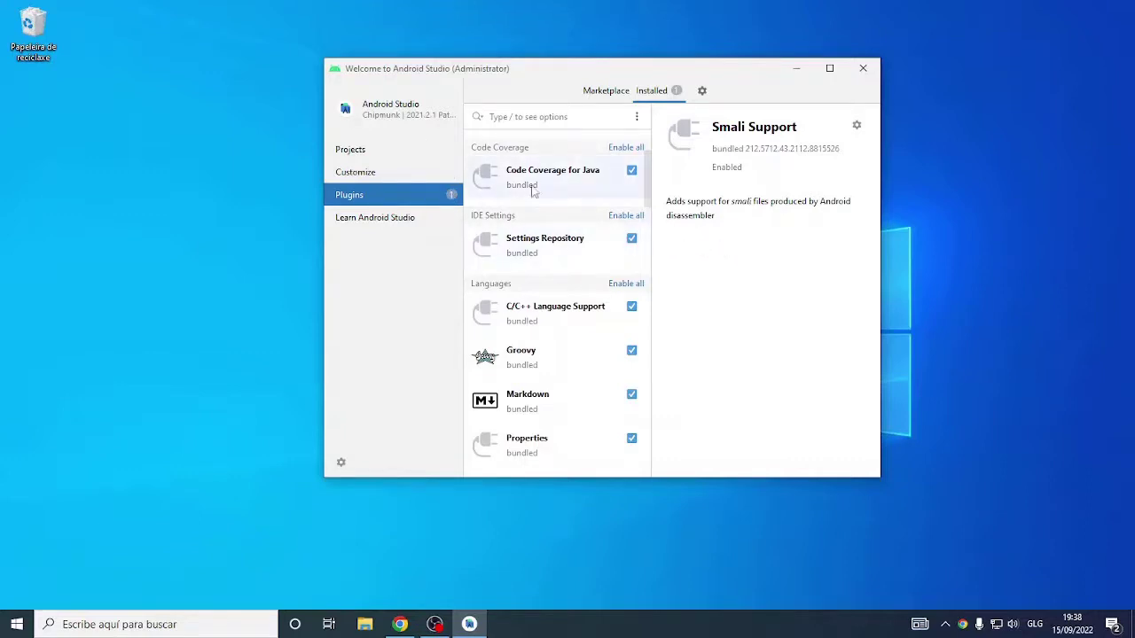
scroll(568, 187, "up", 3)
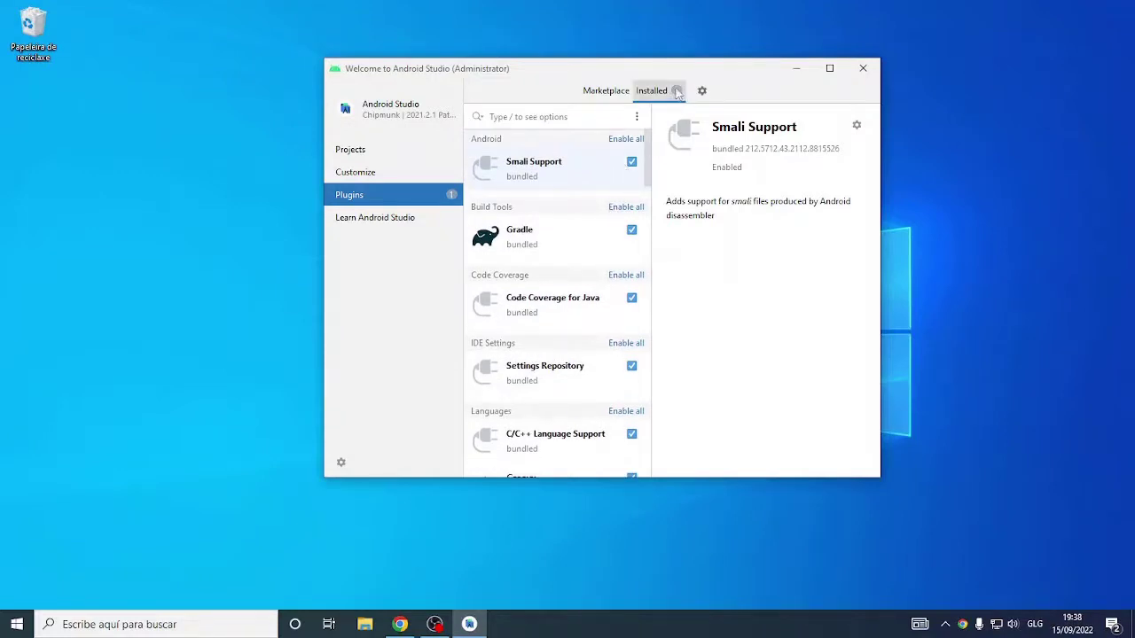
- Look through the remaining installed plugins and the Customize and Learn Android Studio pages, and return to the Projects page
scroll(611, 220, "down", 6)
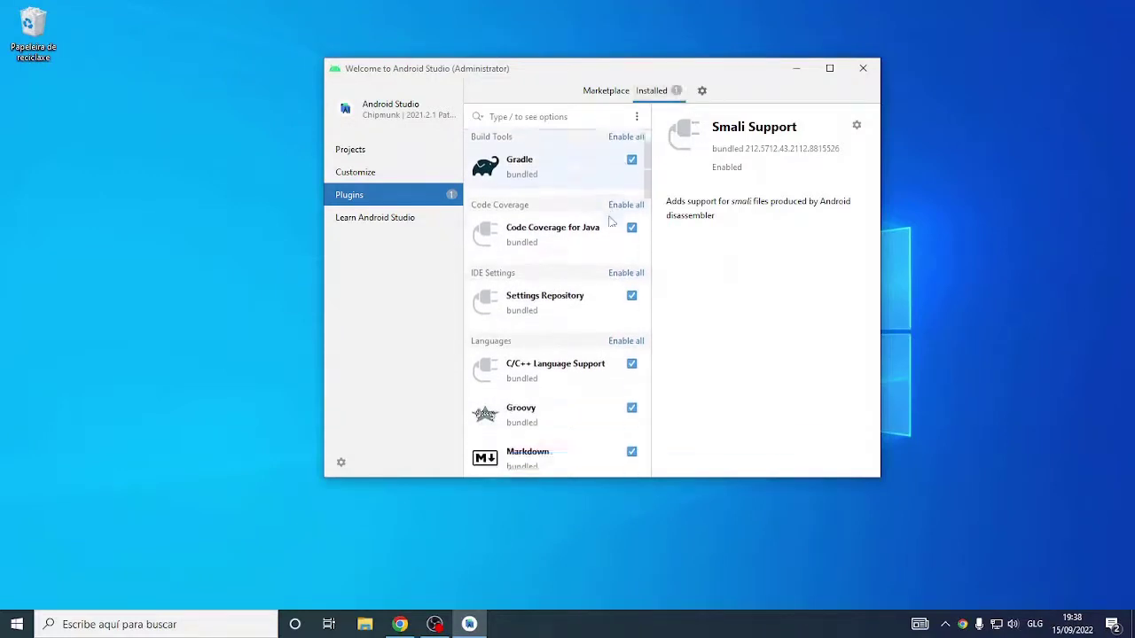
left_click_drag(651, 217, 646, 410)
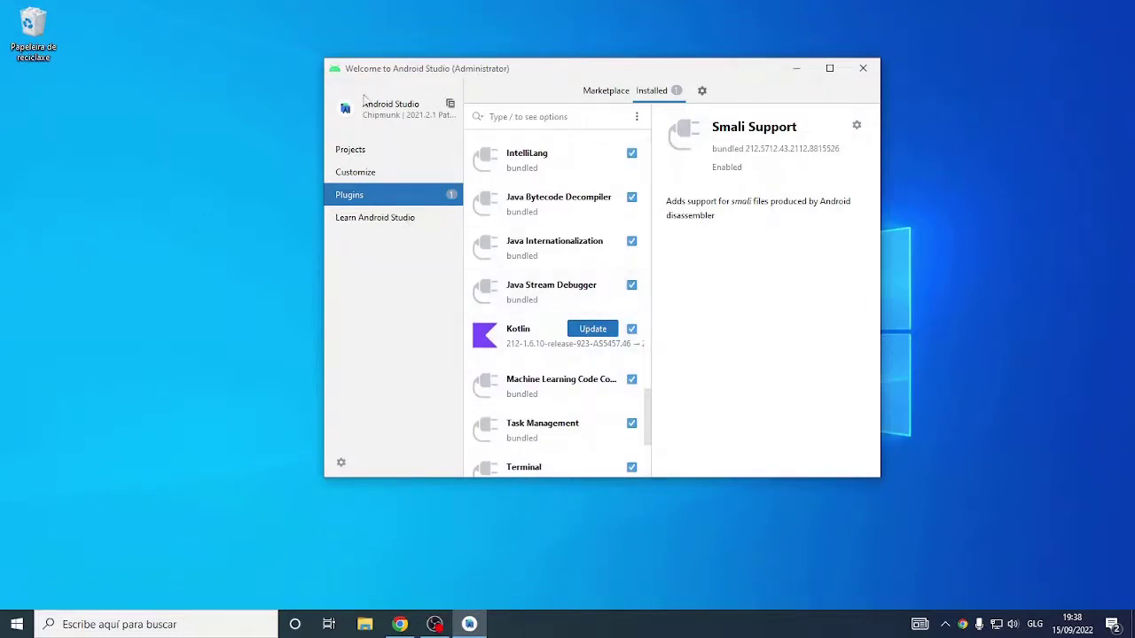
left_click(364, 174)
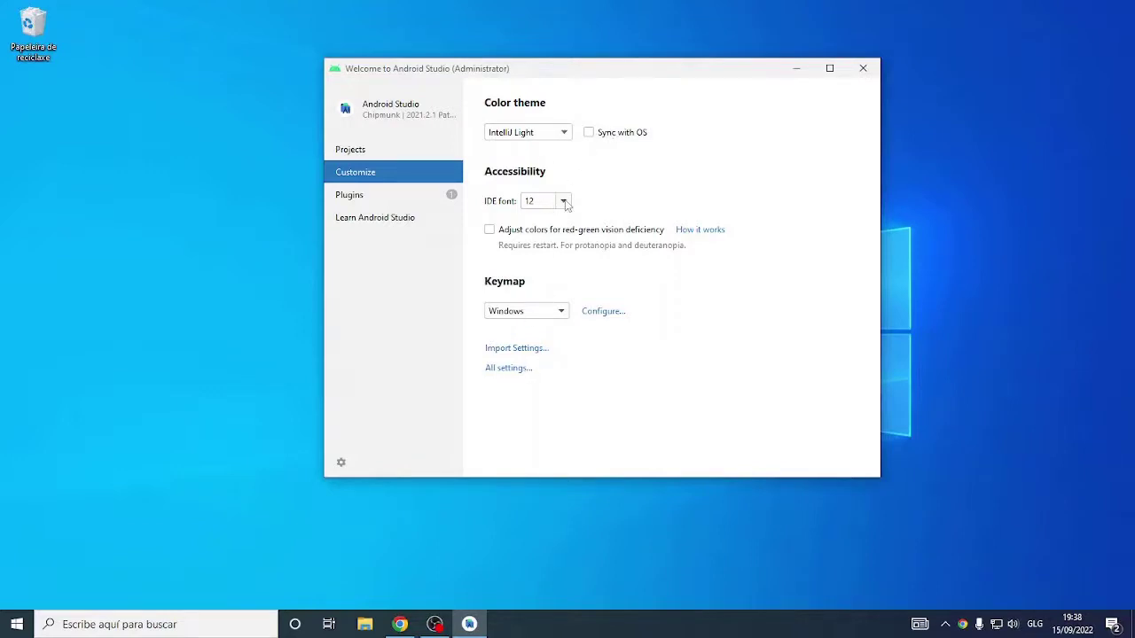
left_click(379, 224)
left_click(362, 156)
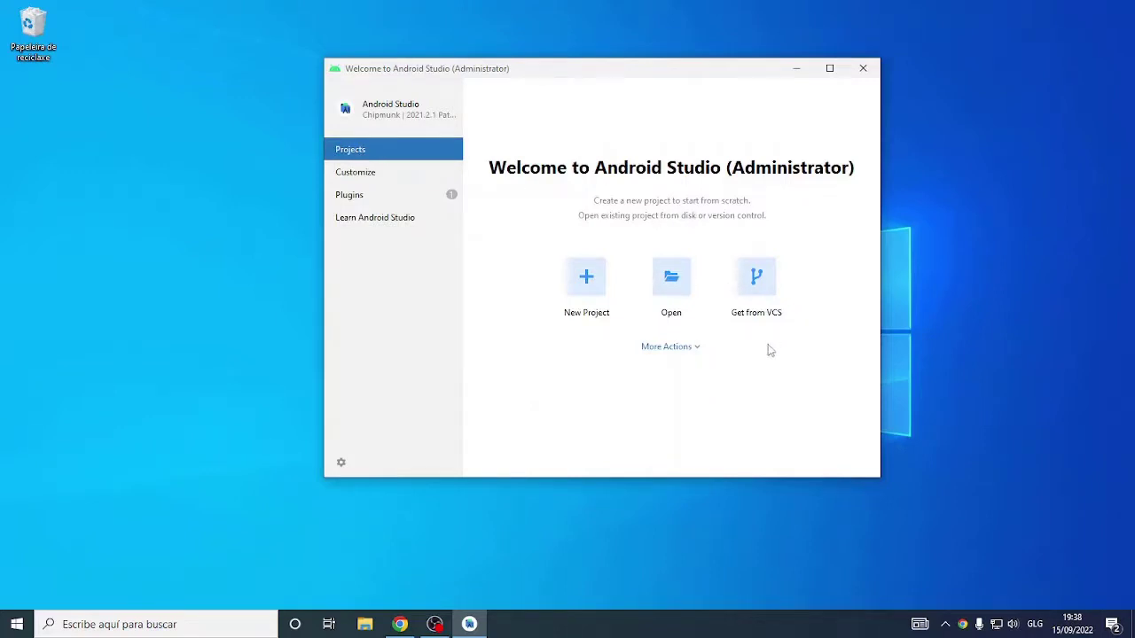
- Start a new project, review the Wear OS, Android TV and Automotive templates, and select Basic Activity (Material3) under Phone and Tablet
left_click(586, 280)
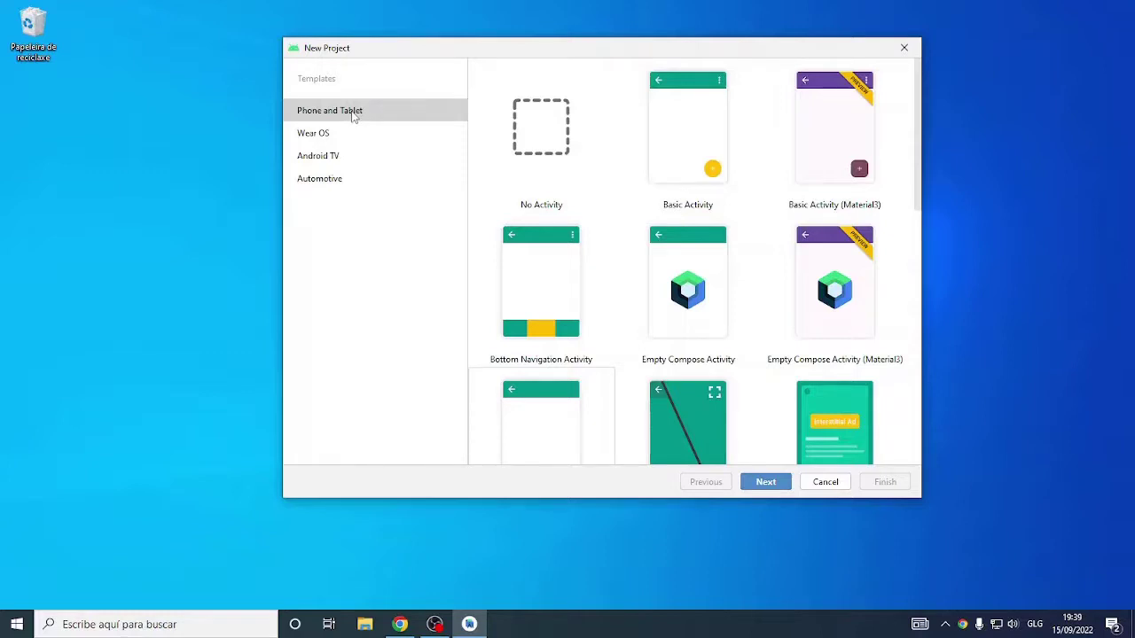
left_click(321, 142)
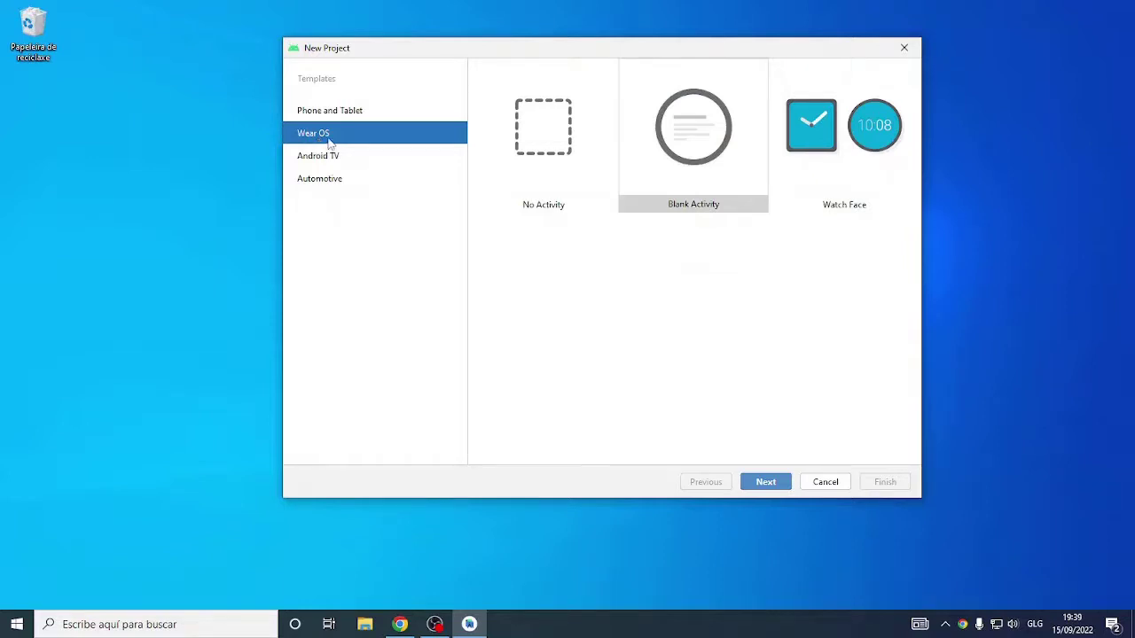
left_click(326, 158)
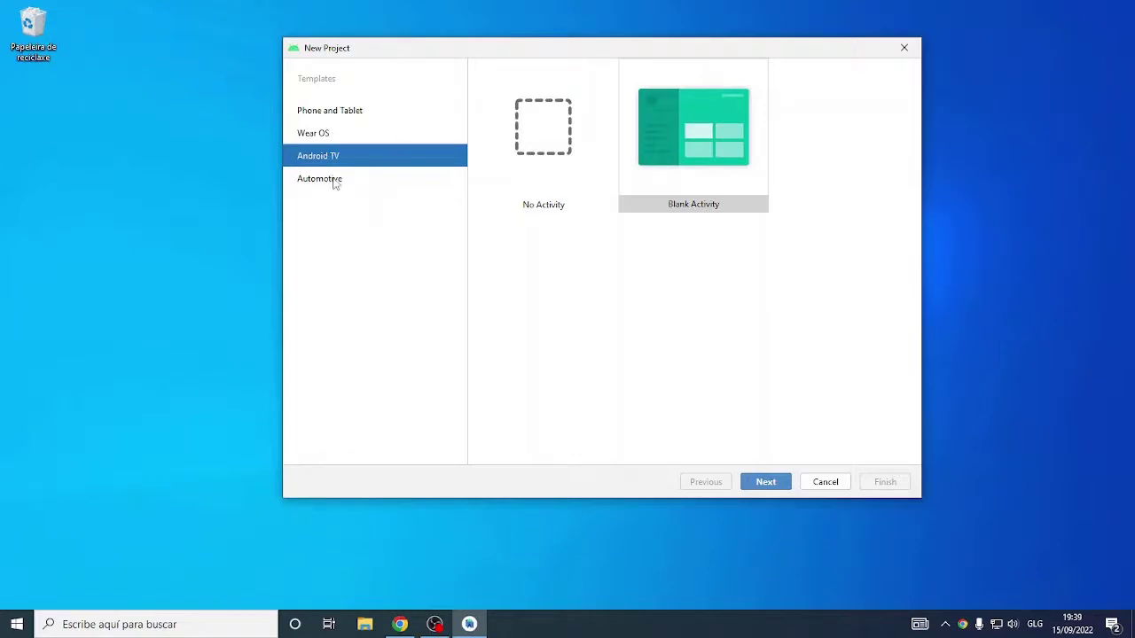
left_click(335, 181)
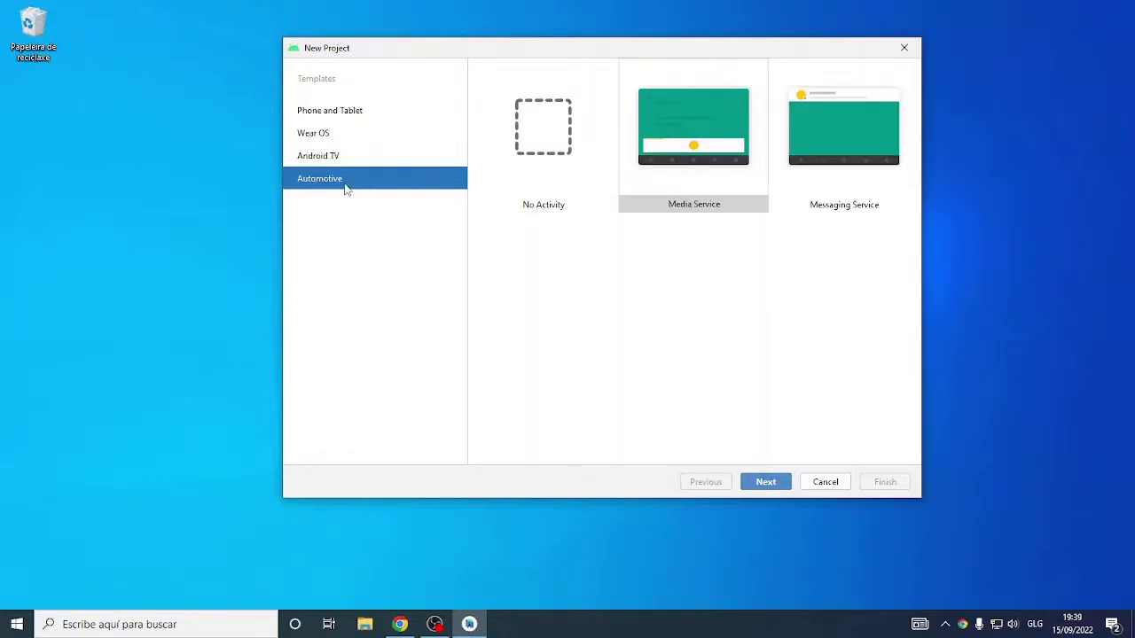
left_click(328, 112)
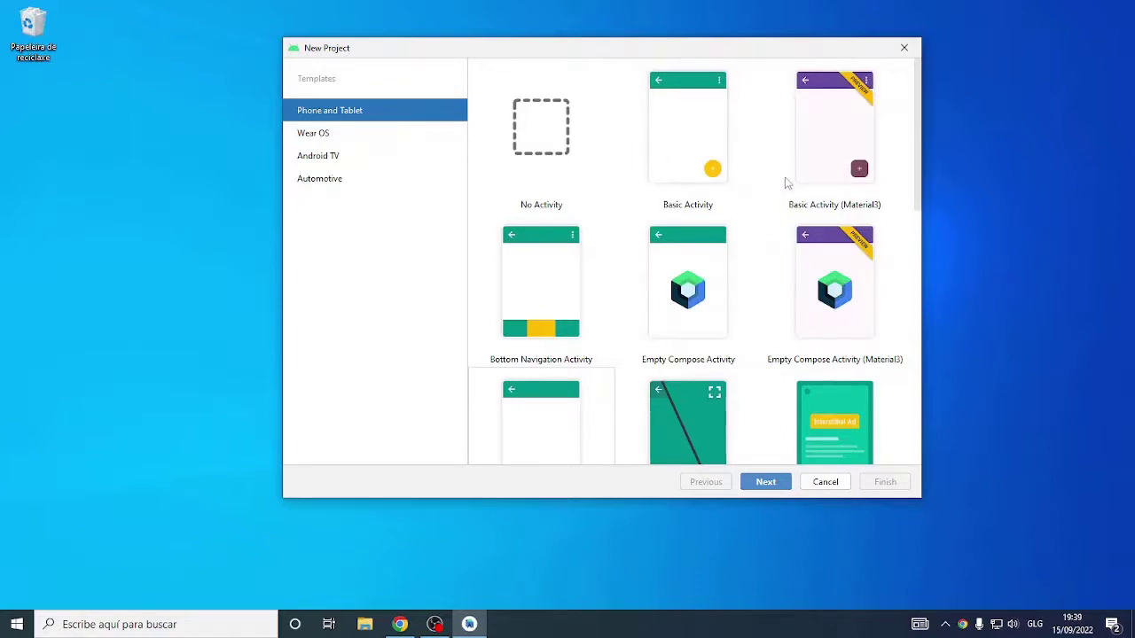
left_click(702, 145)
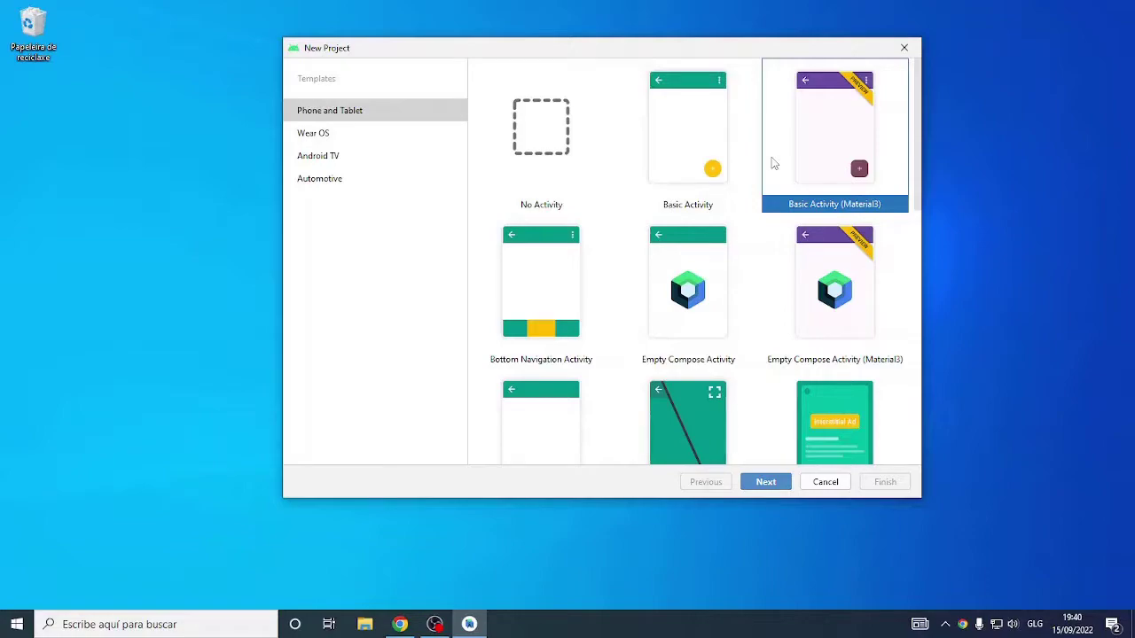
- Switch to Chrome and search Google for "ux design"
key("alt+Tab")
type("u")
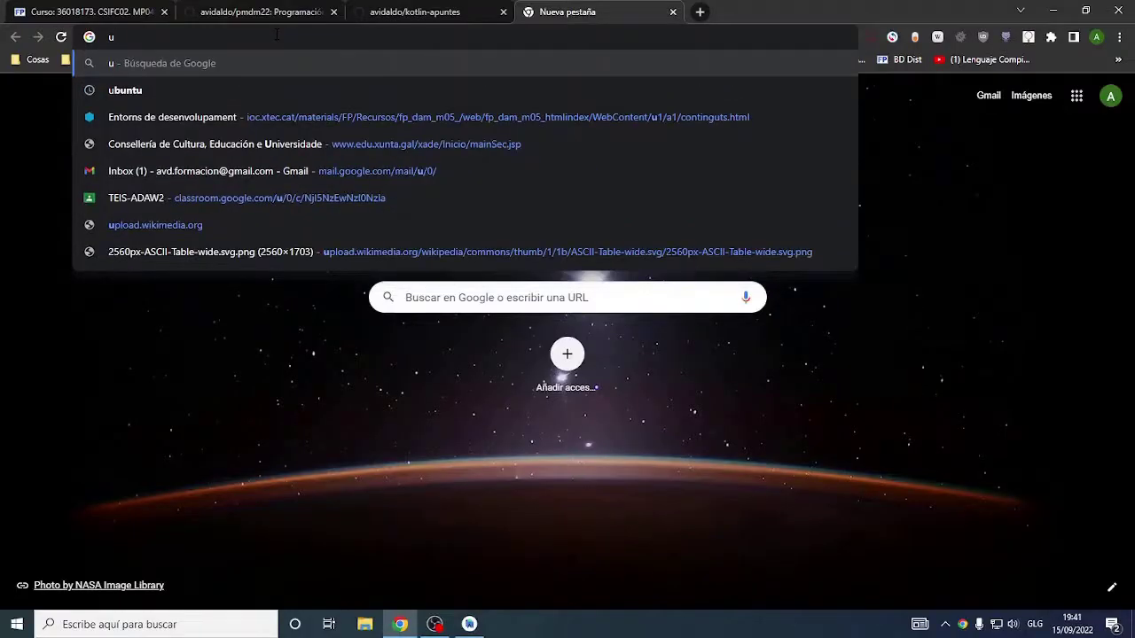
type("x")
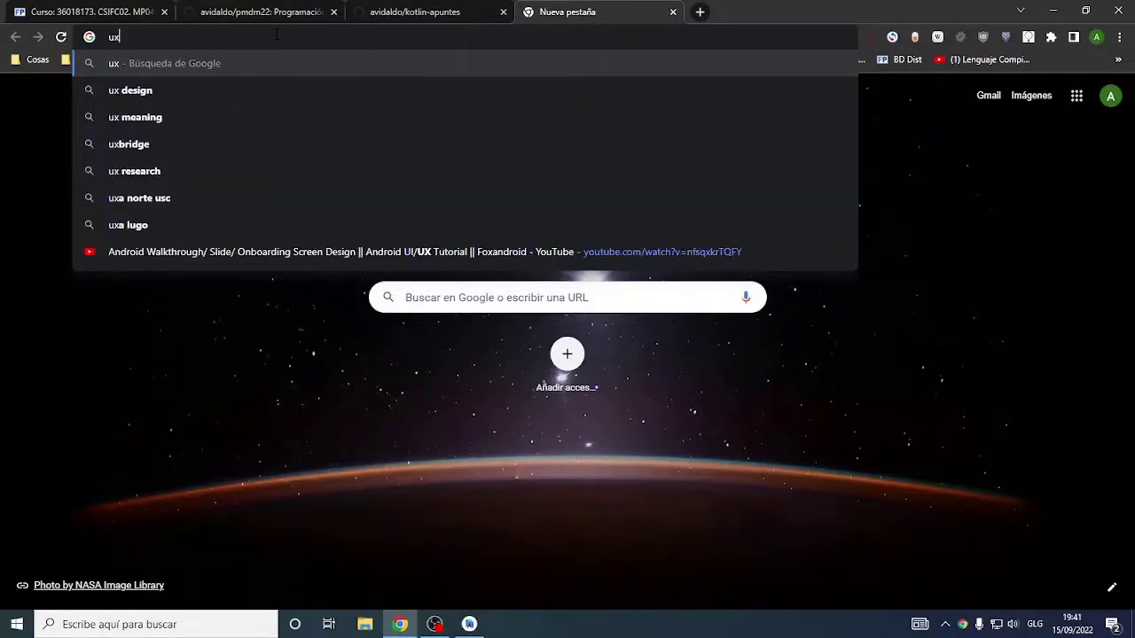
key("Down")
key("Return")
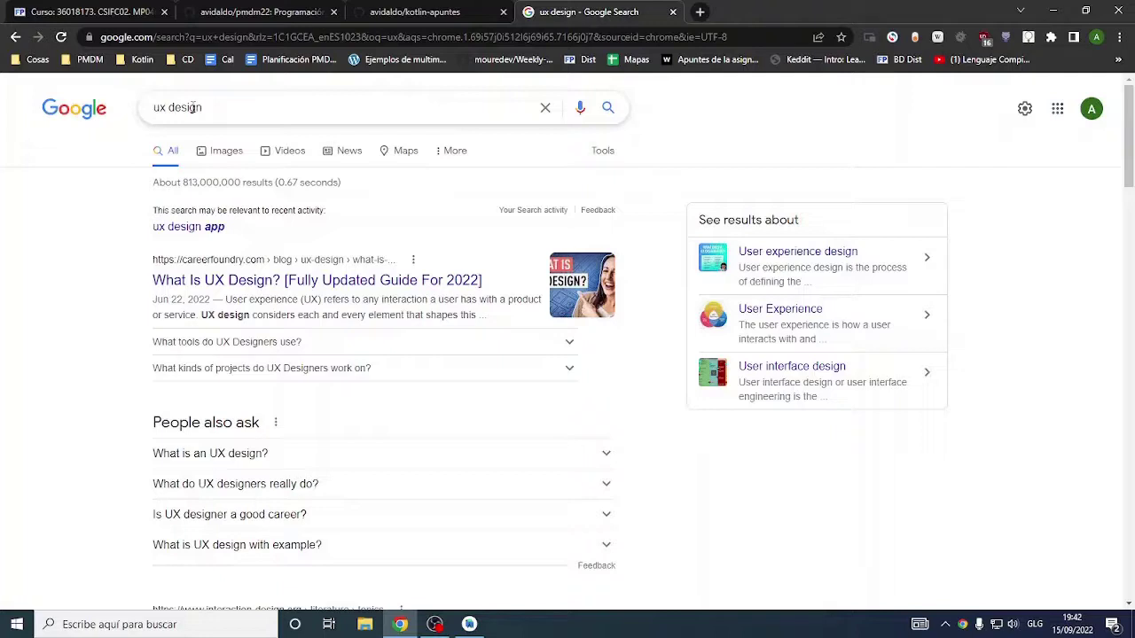
- Replace the Google search query with "material design" and run the search
left_click_drag(236, 107, 3, 75)
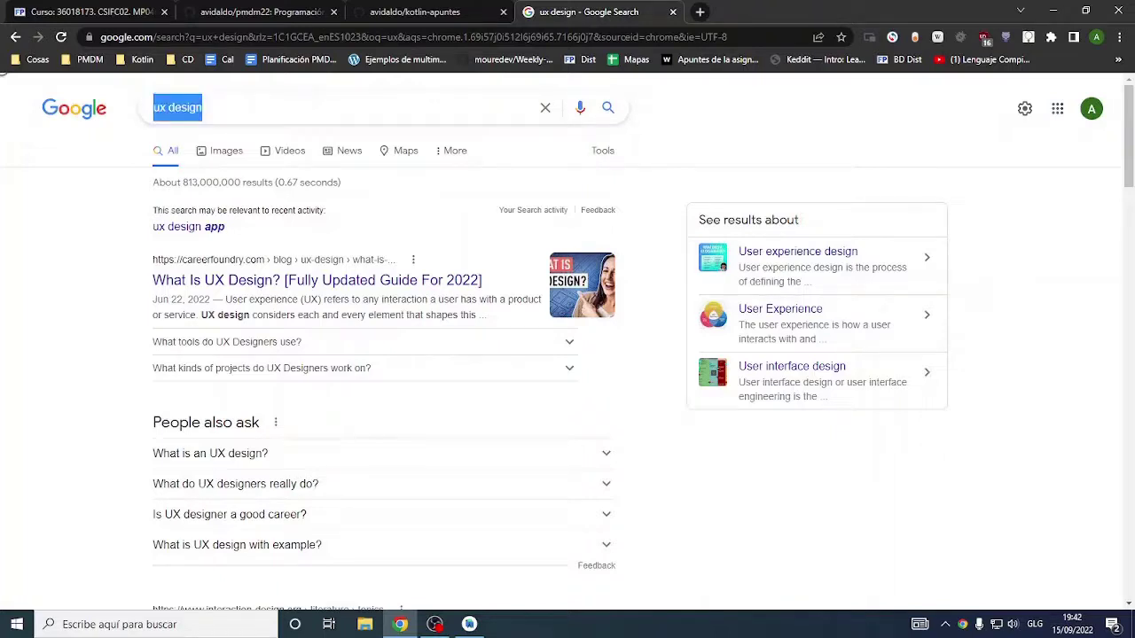
type("ma")
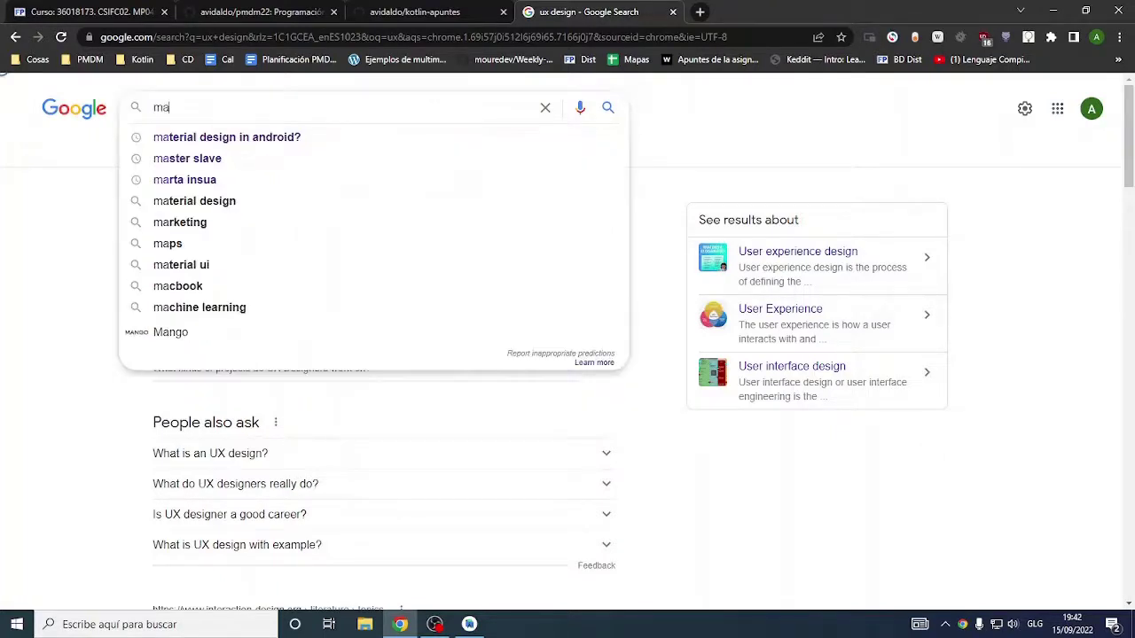
key("Down")
key("BackSpace")
key("BackSpace")
key("BackSpace")
key("BackSpace")
key("BackSpace")
key("BackSpace")
key("BackSpace")
key("BackSpace")
key("BackSpace")
key("BackSpace")
key("BackSpace")
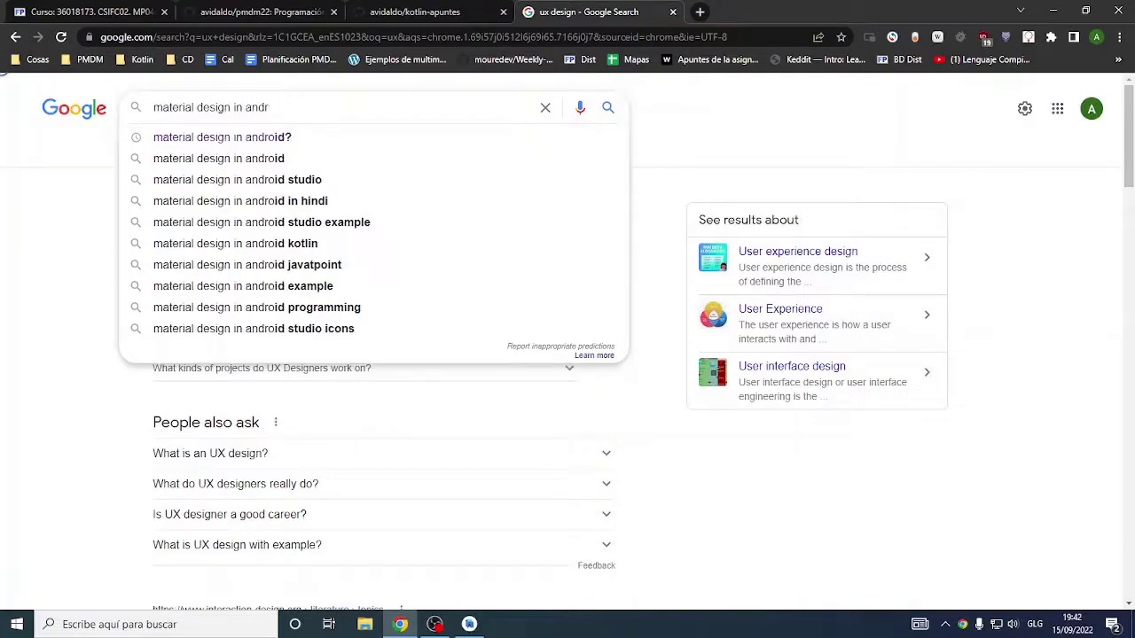
key("BackSpace")
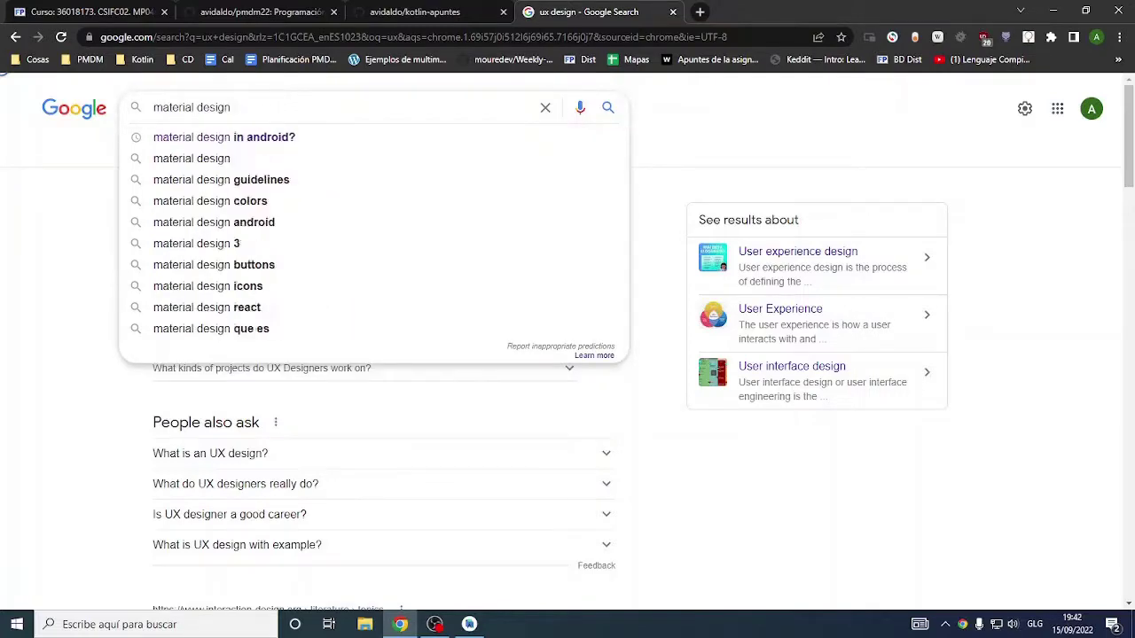
key("Return")
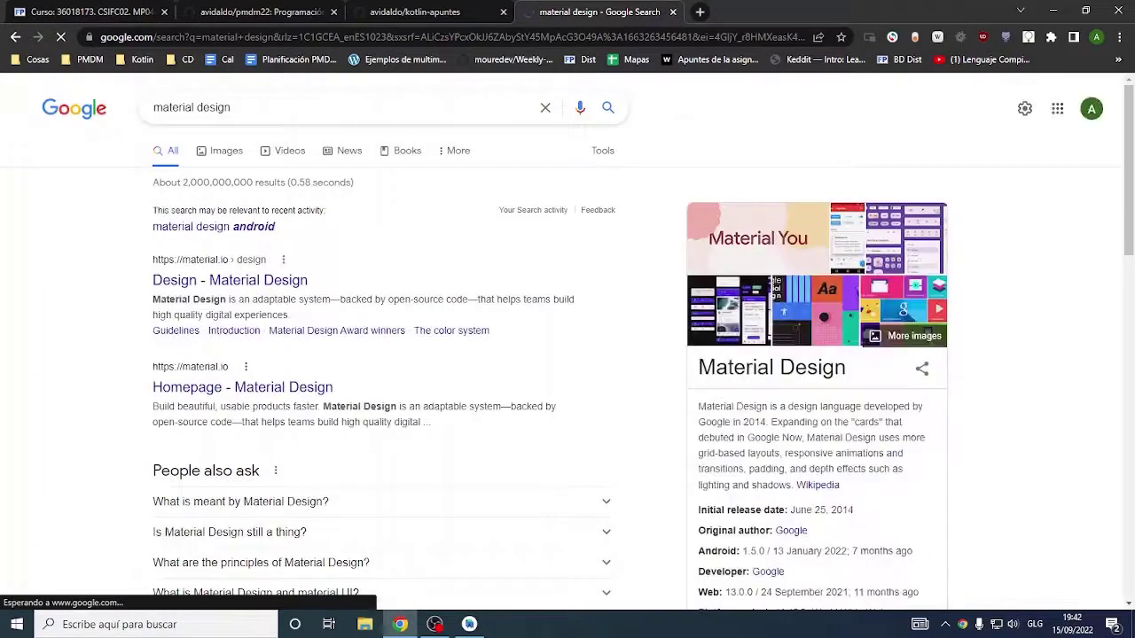
- Open the "Design - Material Design" result and look over the whole page, including its guidelines and Material studies
left_click(238, 285)
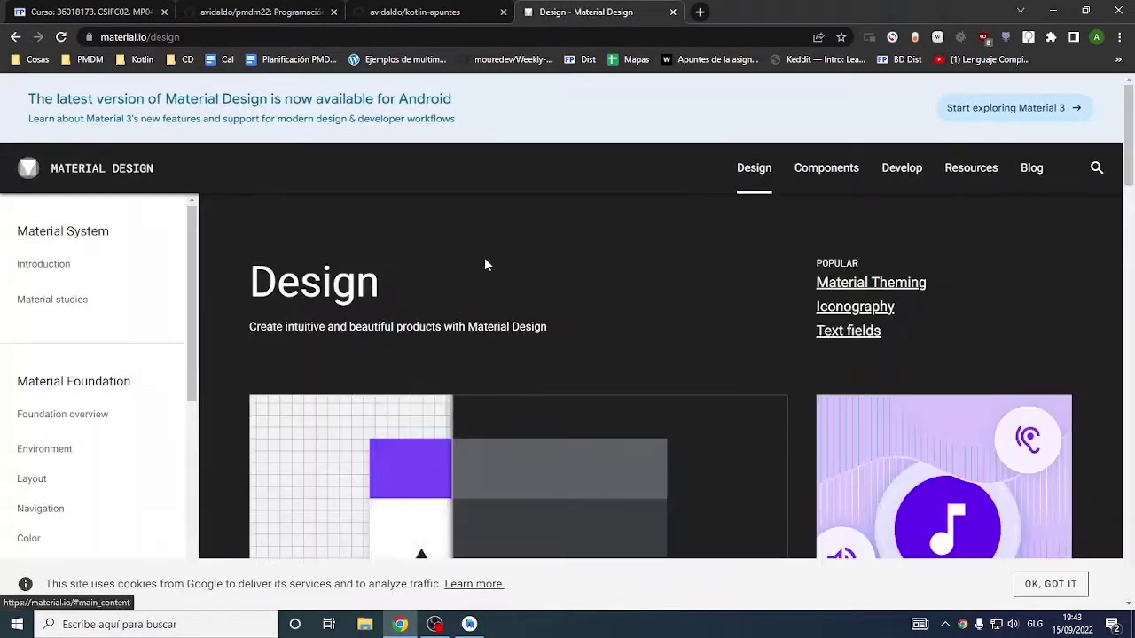
scroll(484, 257, "down", 1)
scroll(609, 293, "down", 5)
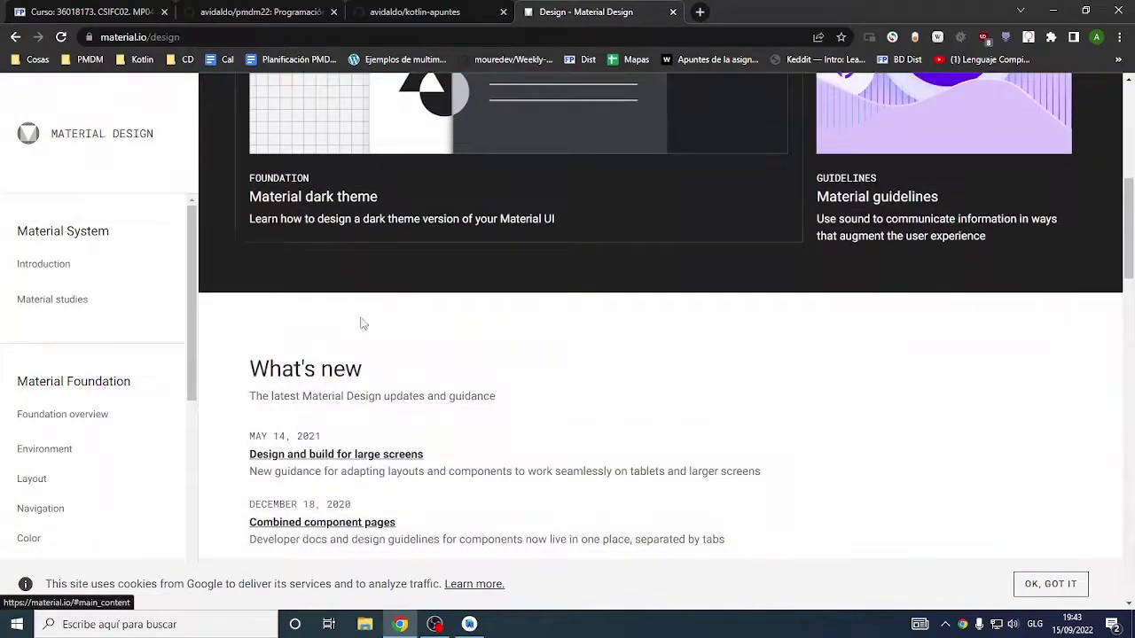
scroll(393, 291, "down", 2)
scroll(392, 290, "down", 10)
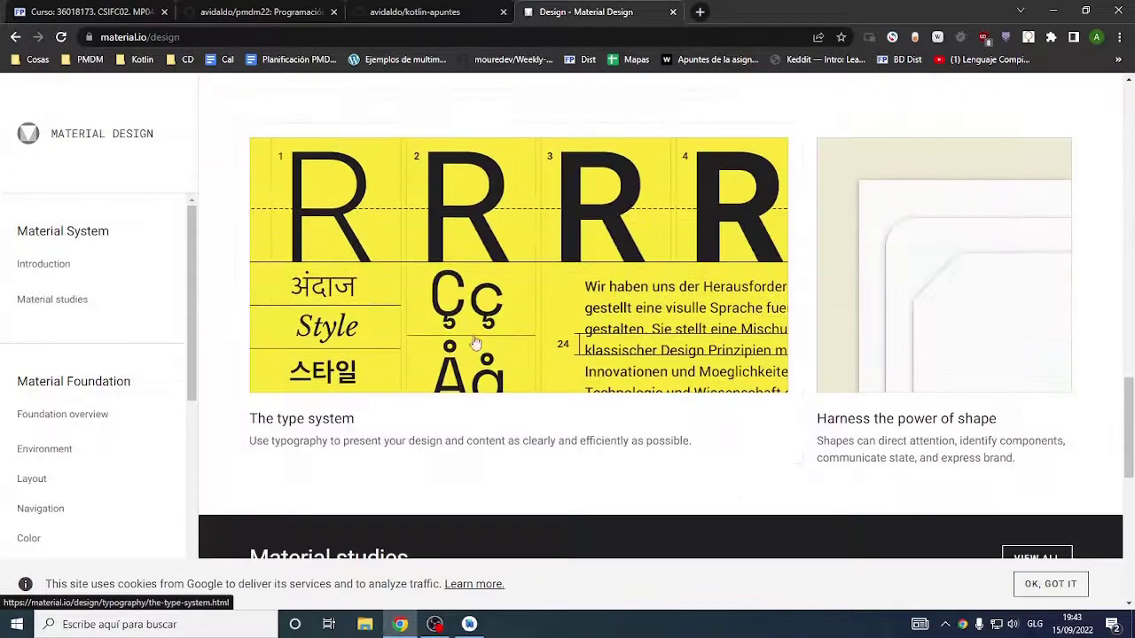
scroll(513, 289, "down", 6)
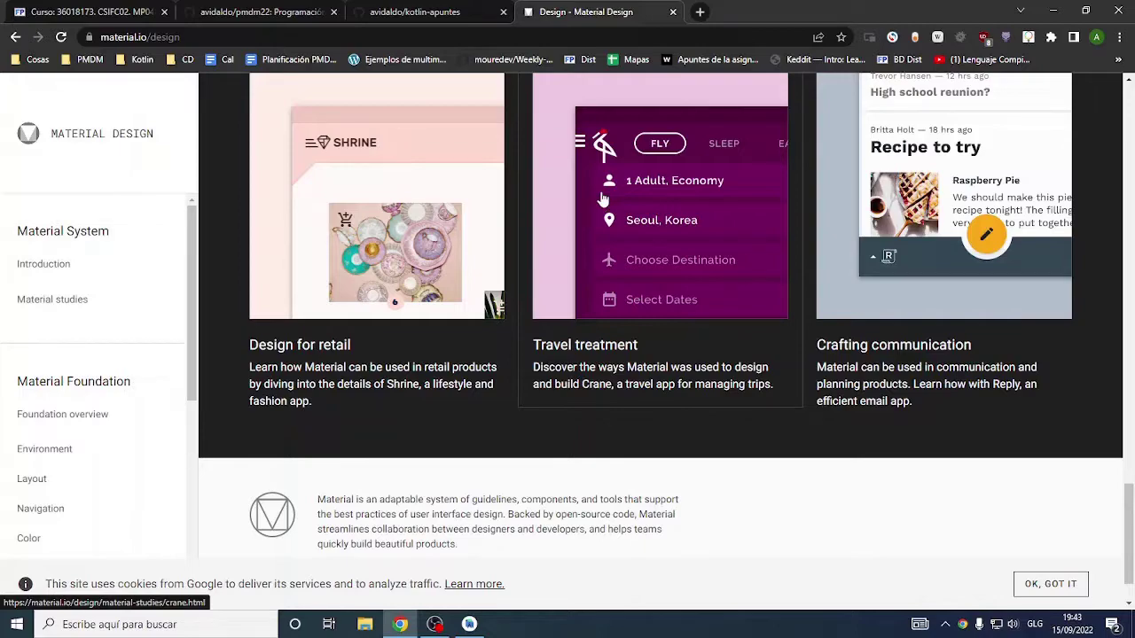
scroll(576, 190, "up", 10)
scroll(576, 190, "up", 5)
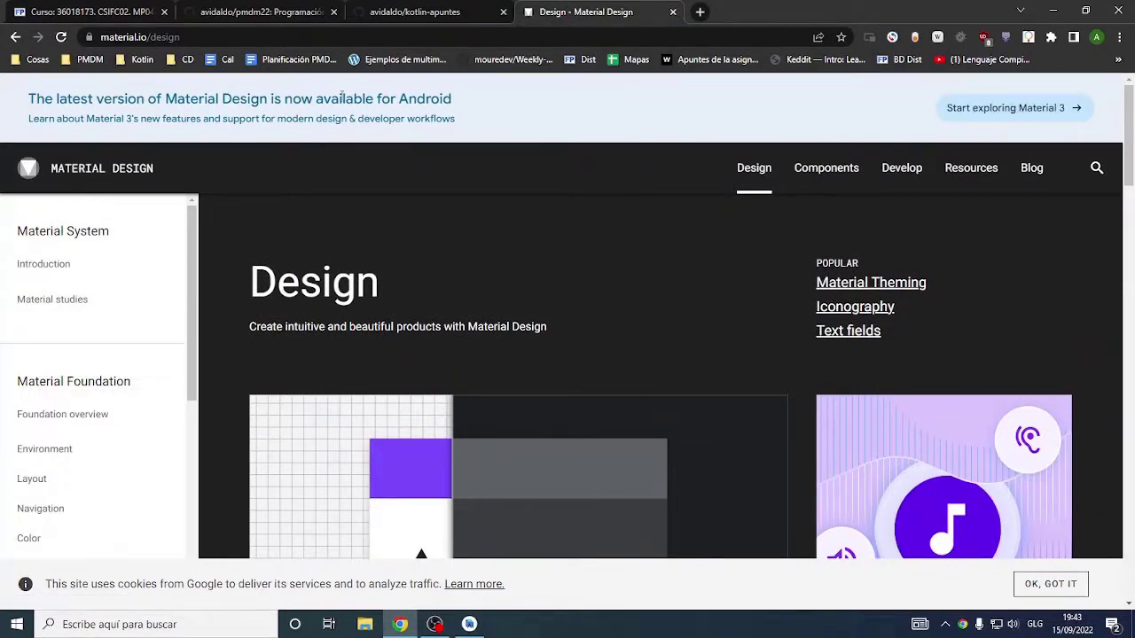
- Open the Material 3 site from the latest-version banner, close the older Material Design page, and accept the cookie notice
left_click_drag(448, 99, 56, 105)
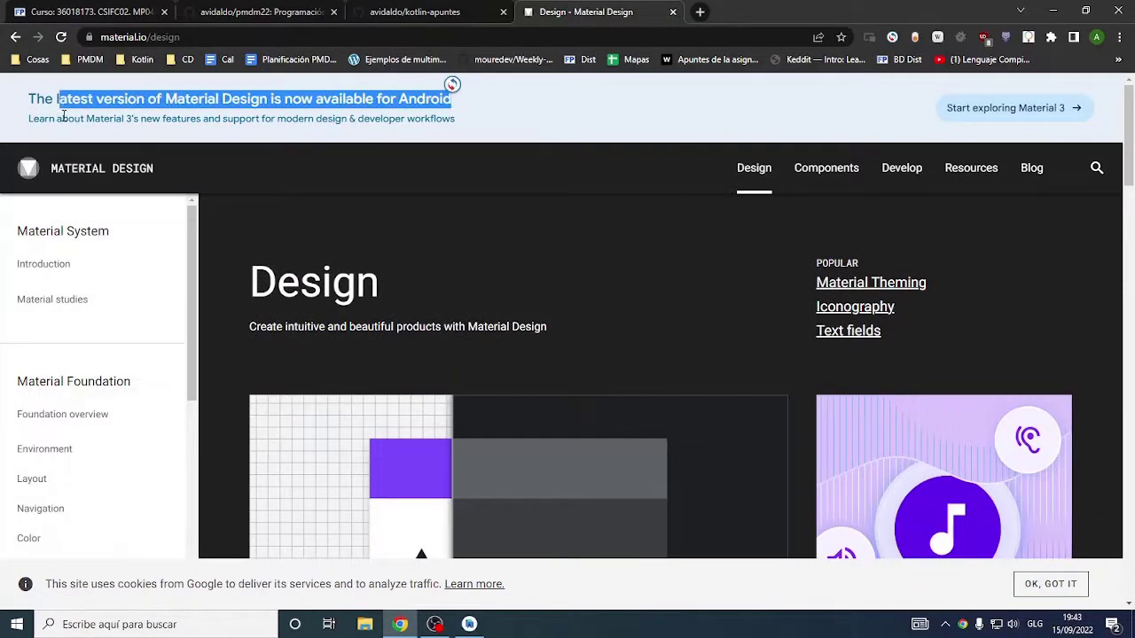
left_click(986, 114)
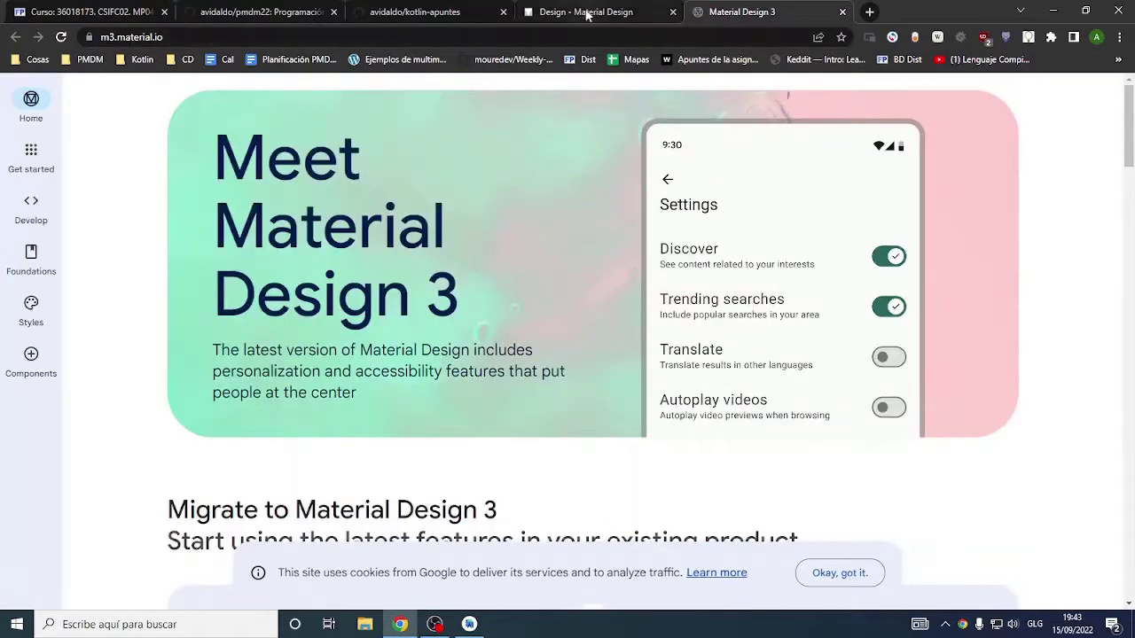
left_click(620, 12)
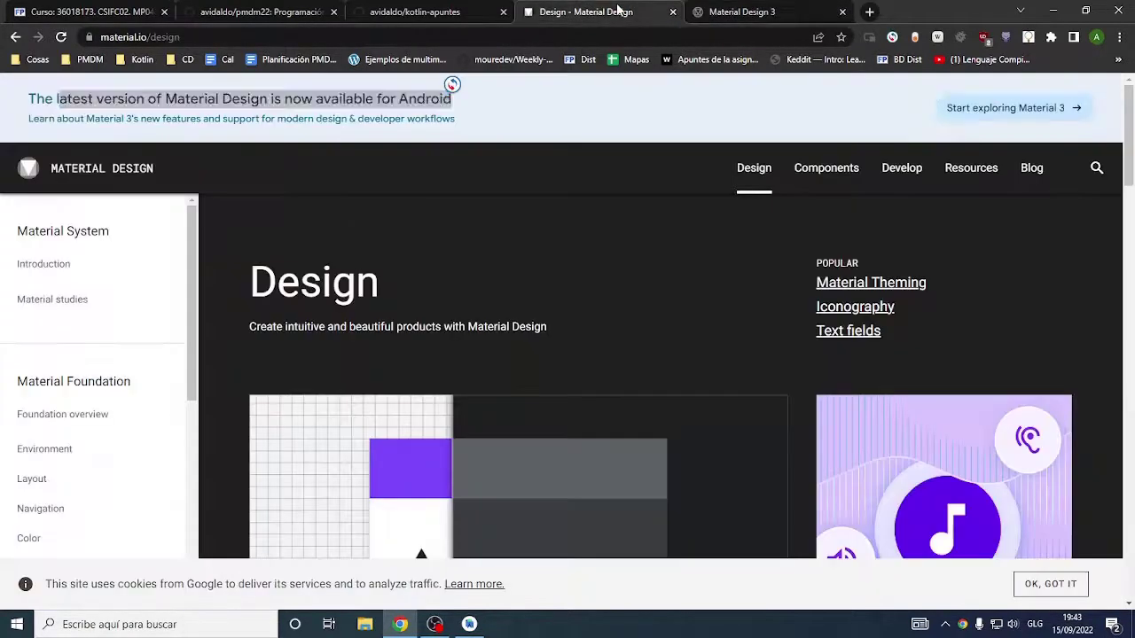
left_click(673, 12)
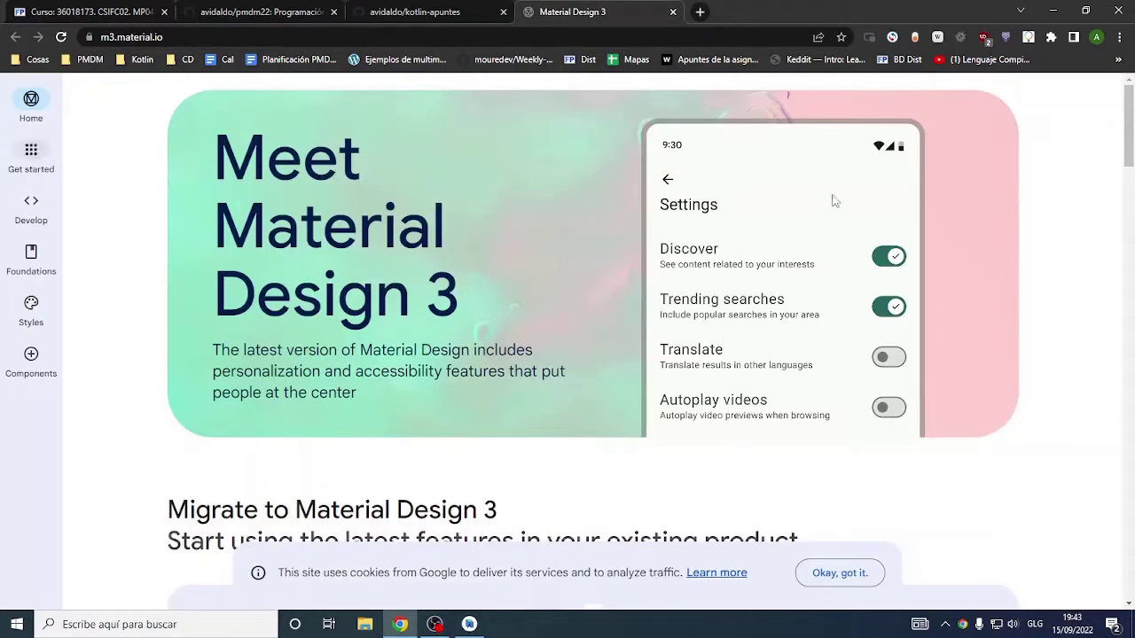
left_click(858, 574)
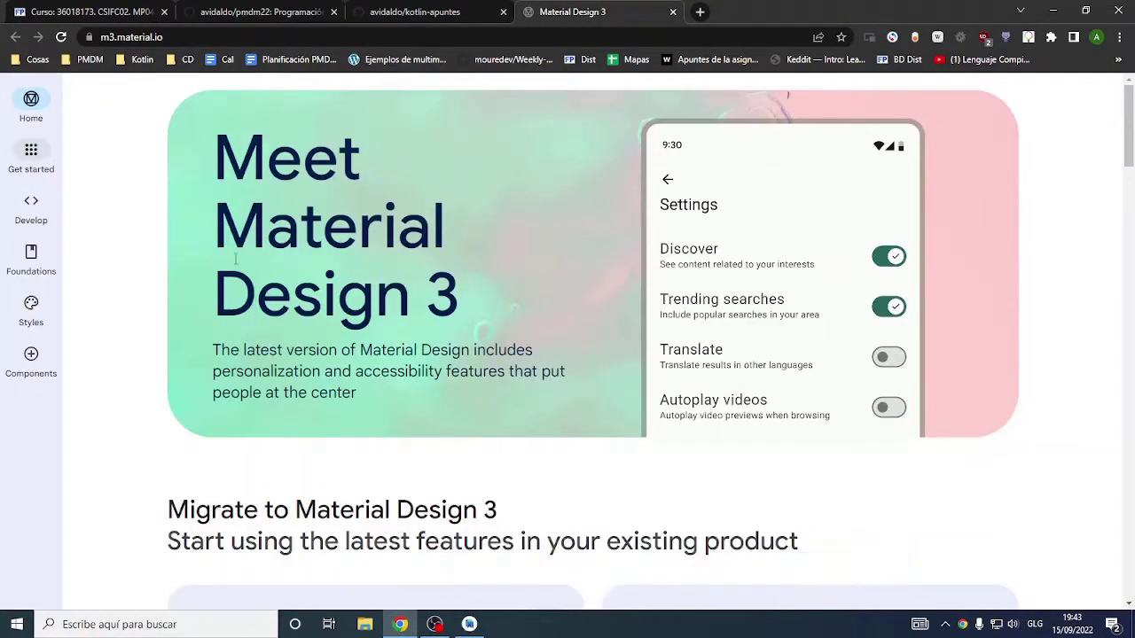
- Browse the Material 3 site's Get started page, examine its Android 12 page under Develop, and open the Components section
left_click(31, 152)
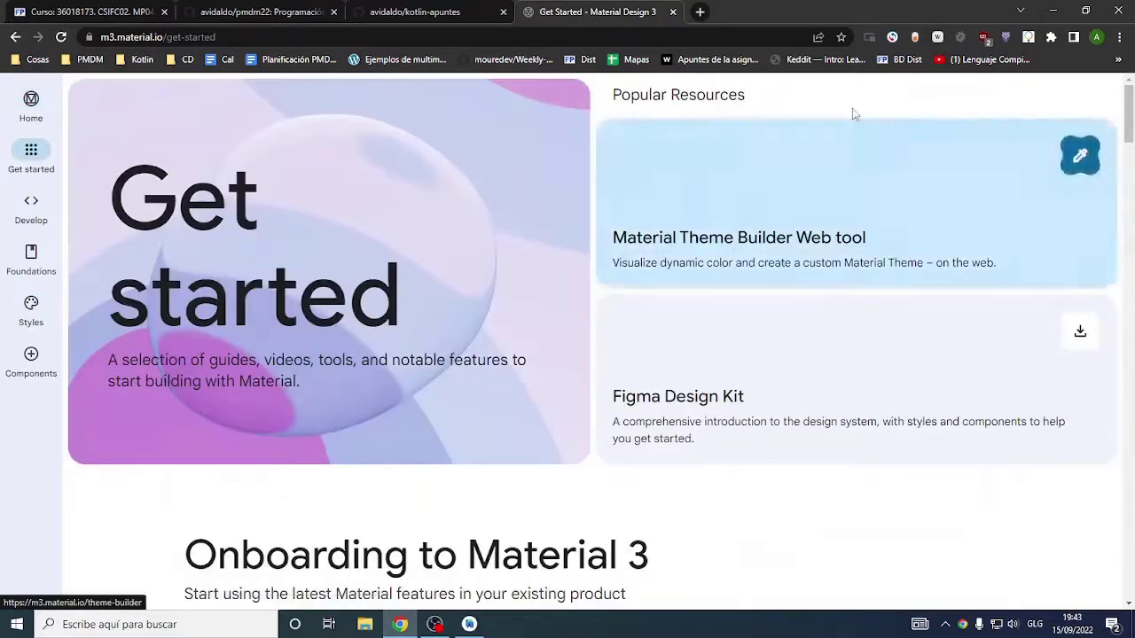
mouse_move(31, 208)
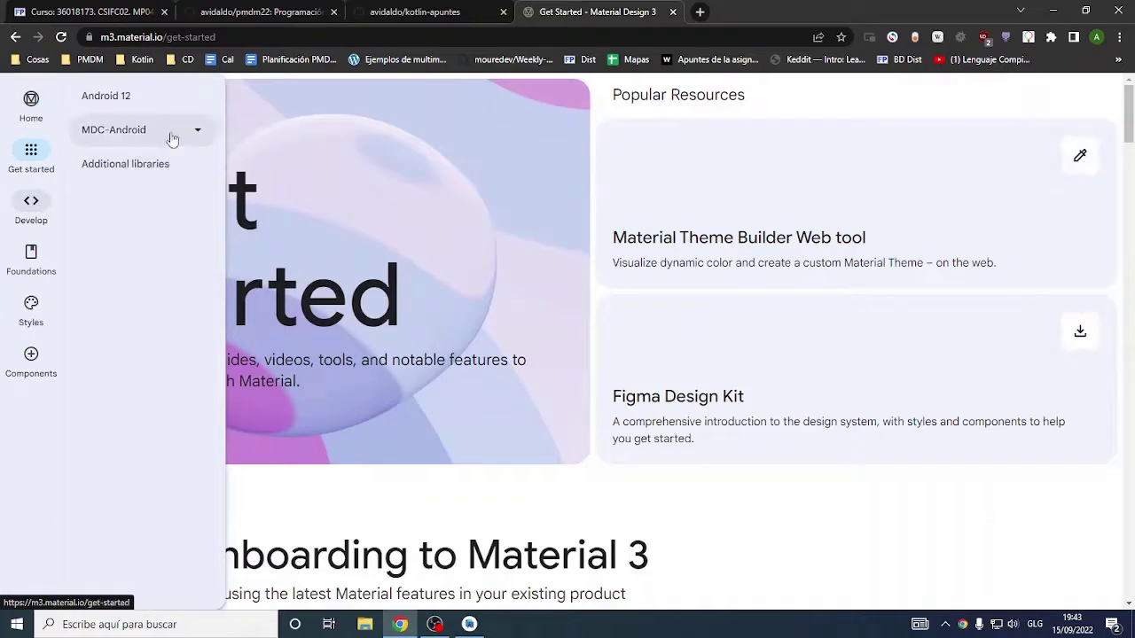
left_click(170, 135)
left_click(127, 99)
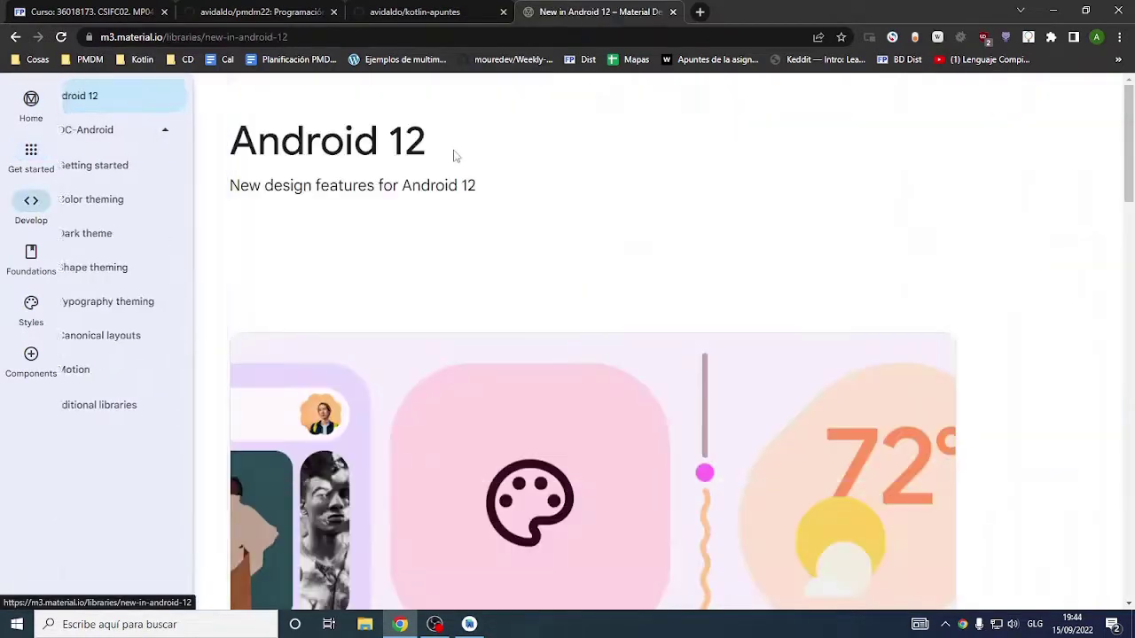
scroll(422, 193, "down", 10)
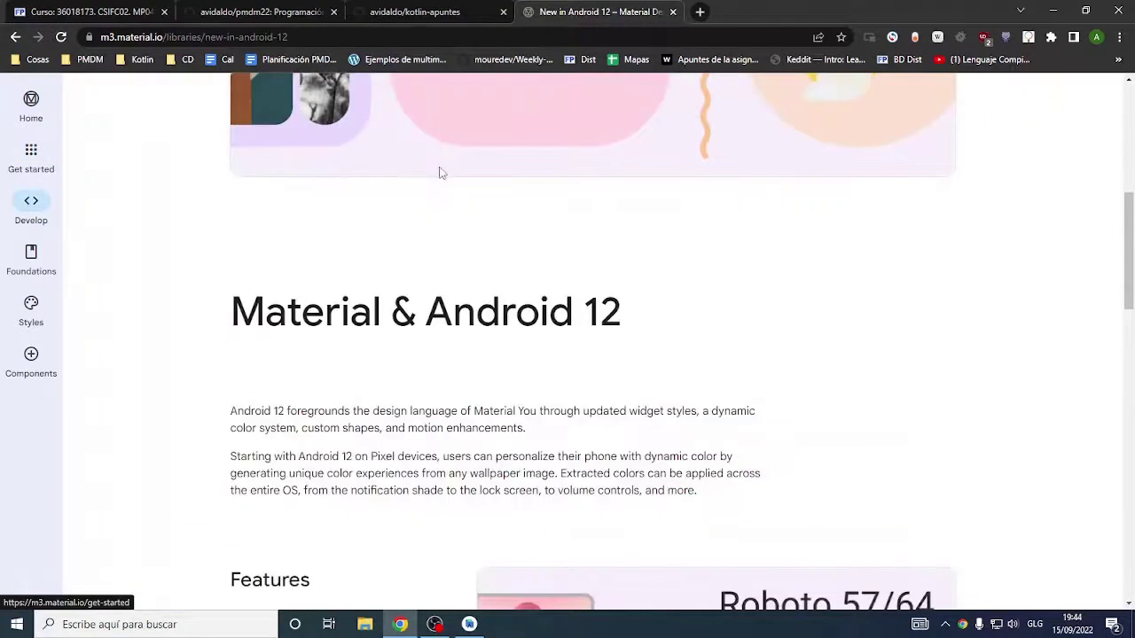
scroll(435, 203, "down", 4)
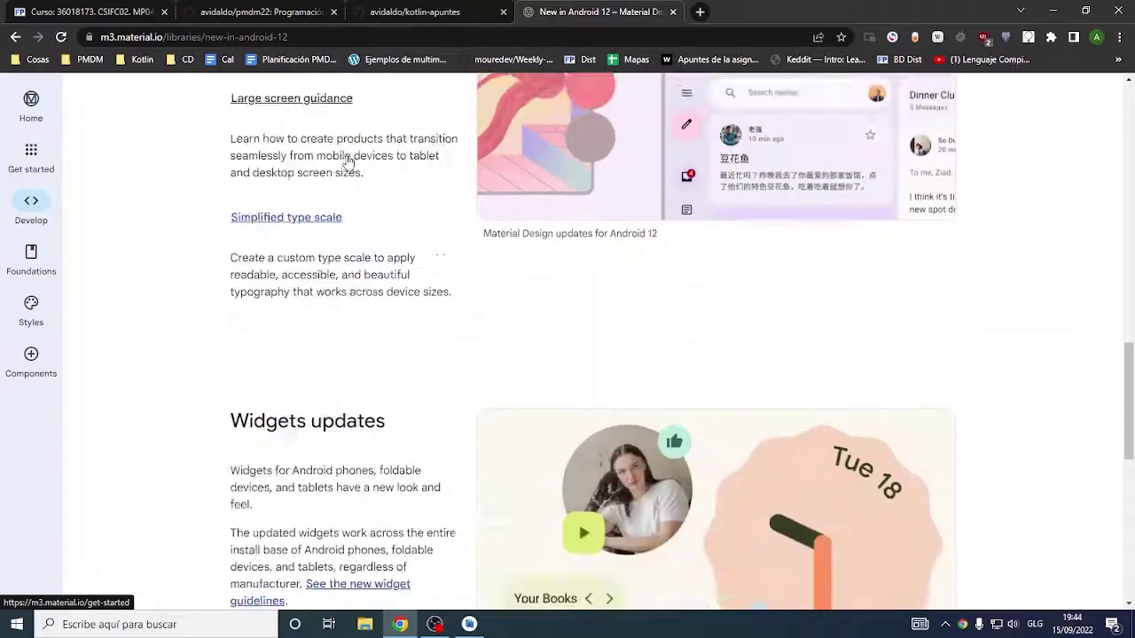
scroll(346, 157, "up", 2)
scroll(669, 273, "up", 10)
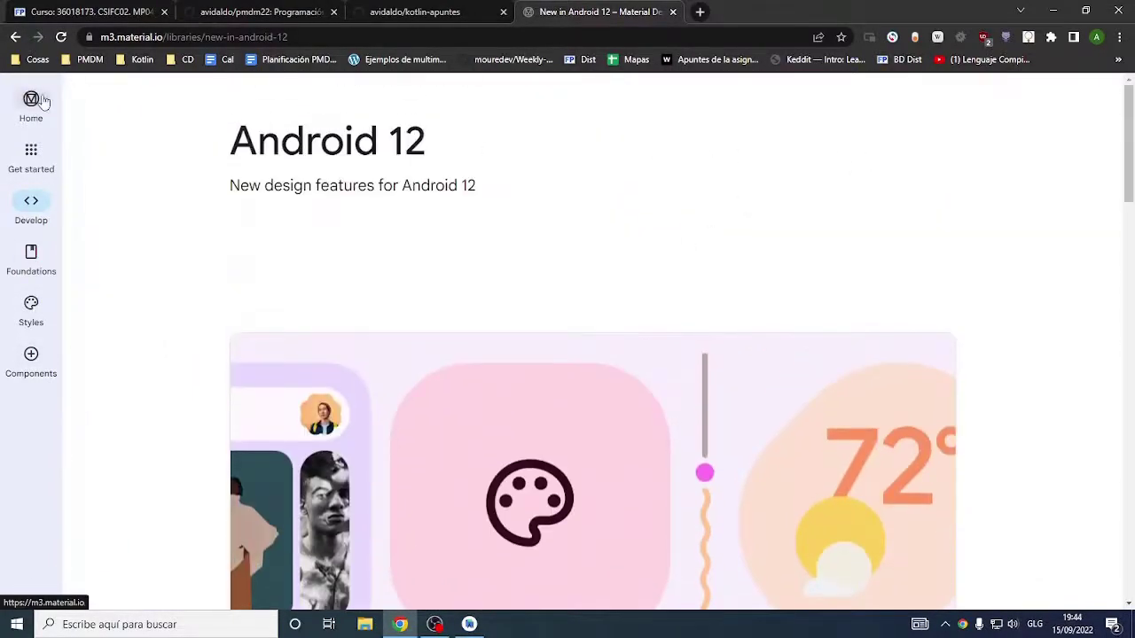
left_click(32, 353)
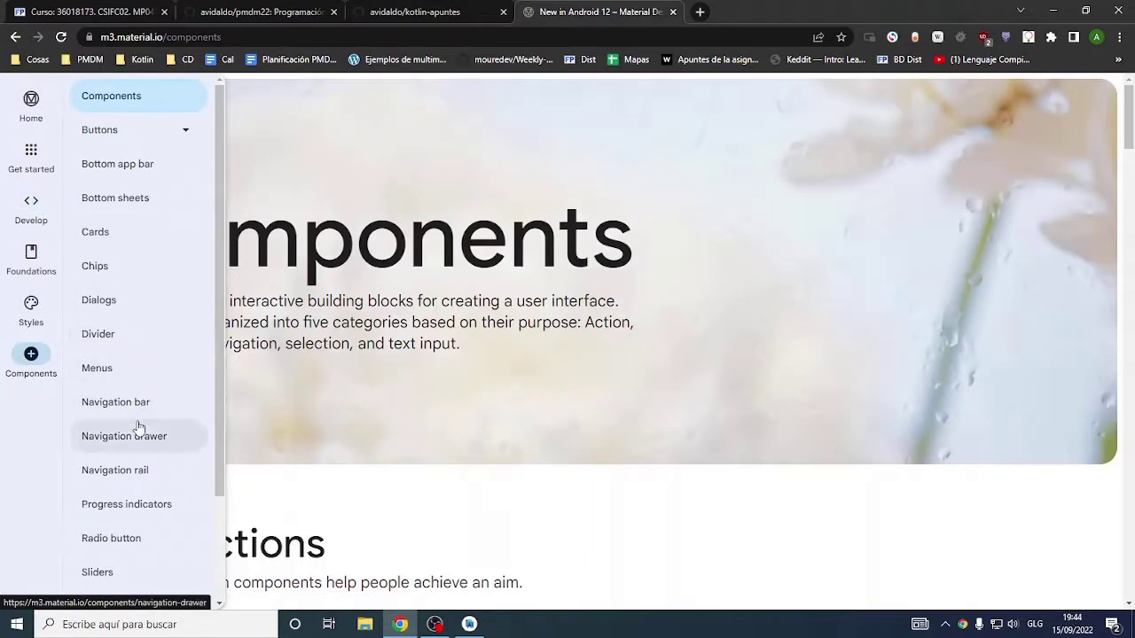
- Expand the Buttons group under Components, open the Common buttons page, and look over its overview of the button types
left_click(119, 135)
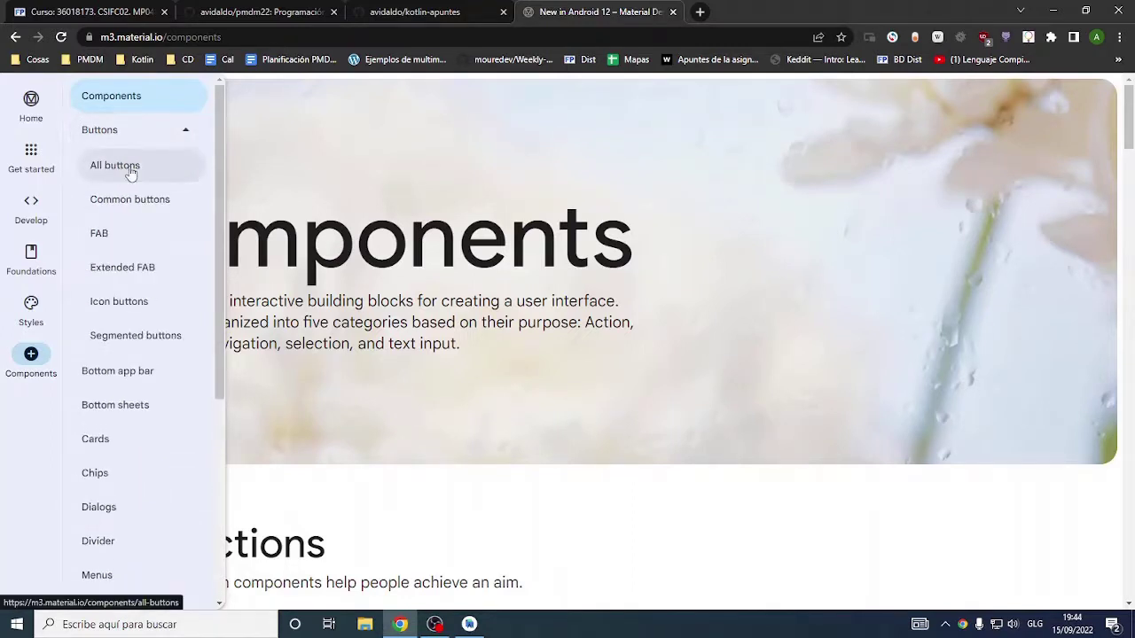
left_click(139, 203)
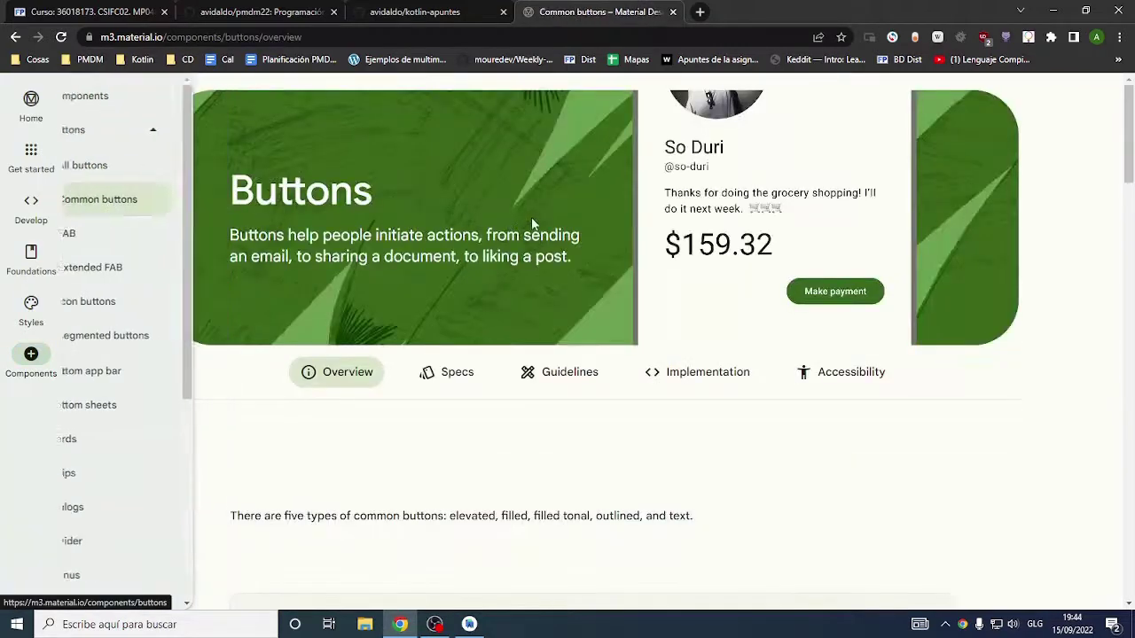
scroll(564, 271, "down", 3)
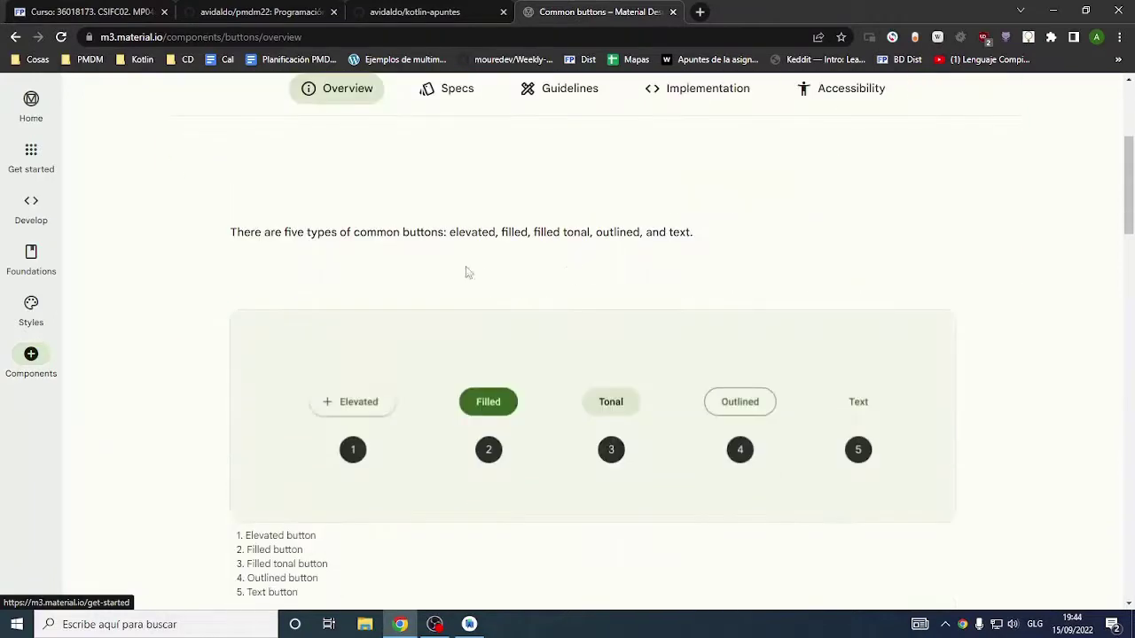
scroll(464, 271, "up", 3)
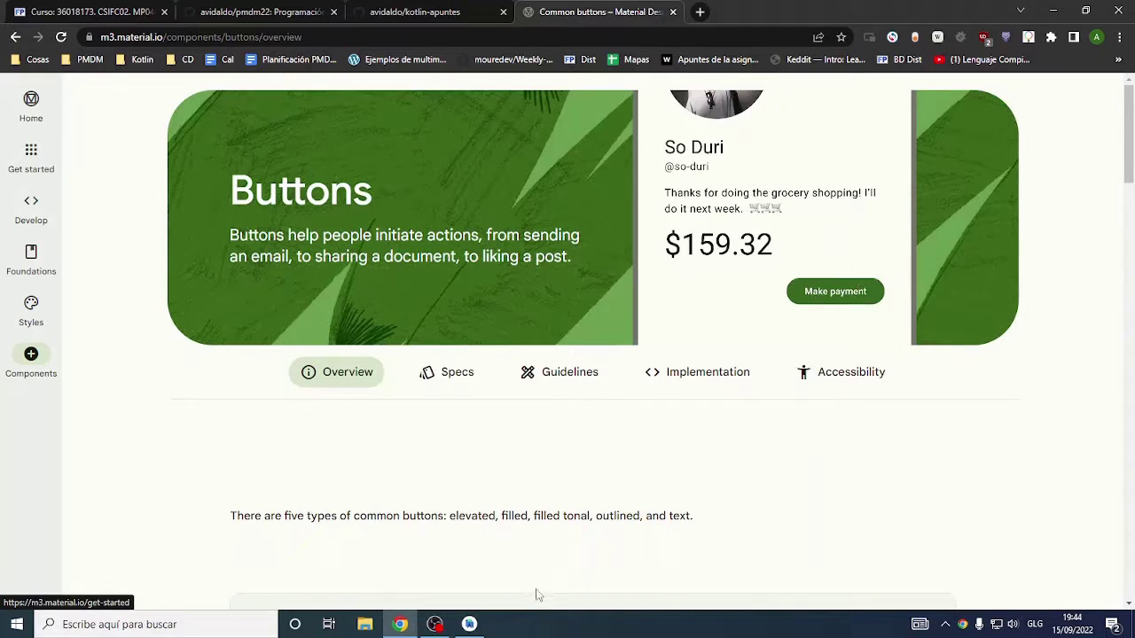
left_click(471, 625)
left_click(476, 626)
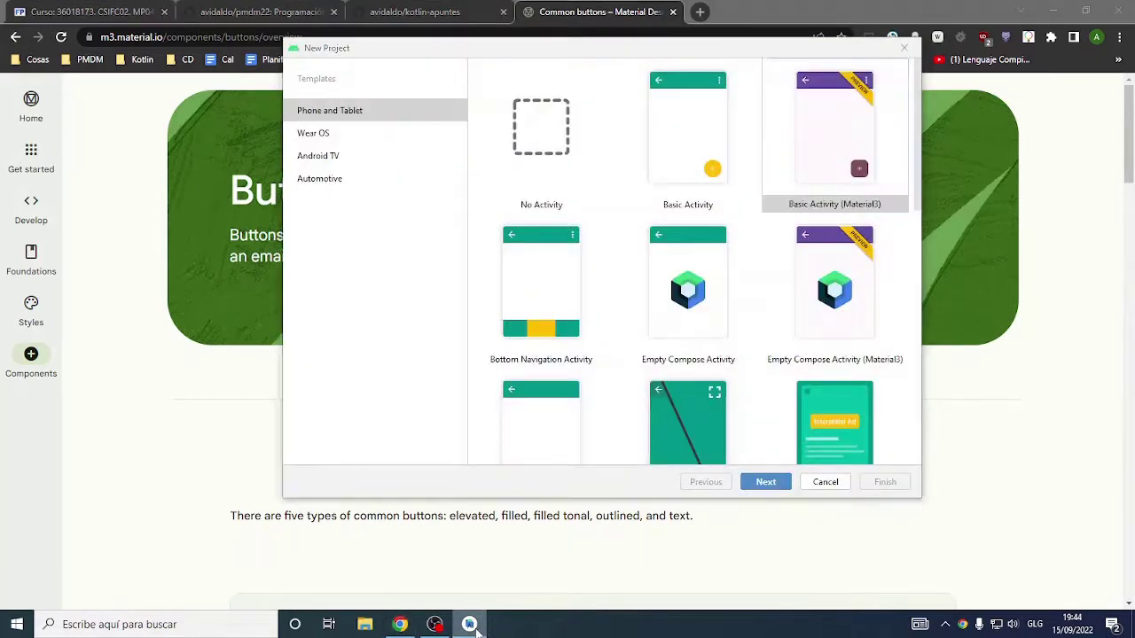
left_click(196, 407)
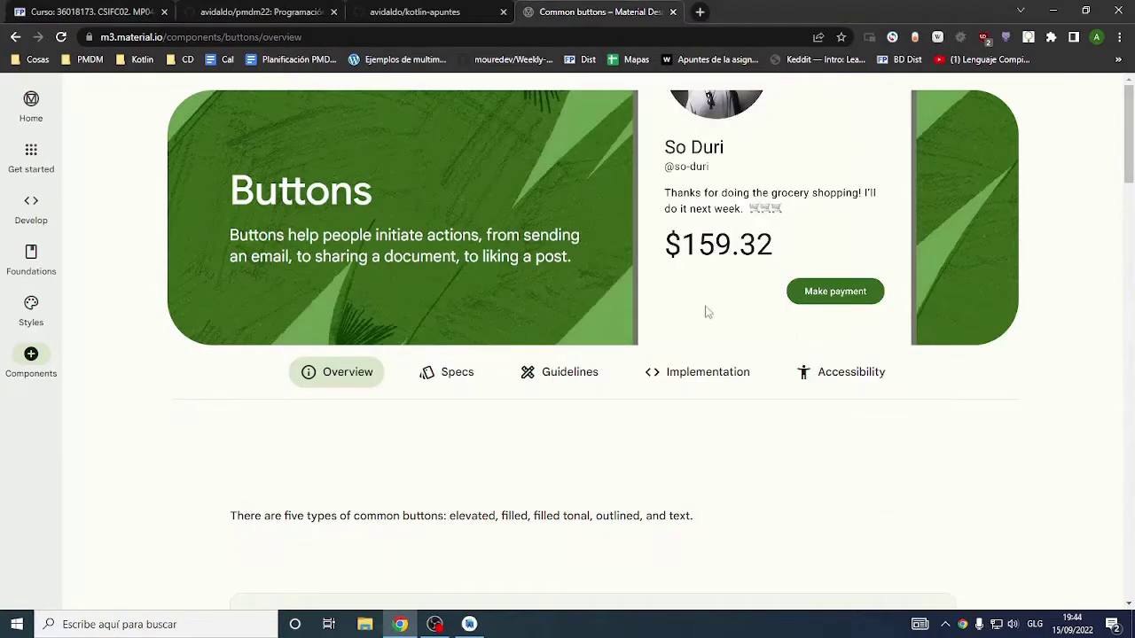
- Open the Common buttons guidelines, go to the Usage section, and read through the page to its end
left_click(551, 377)
scroll(523, 368, "down", 4)
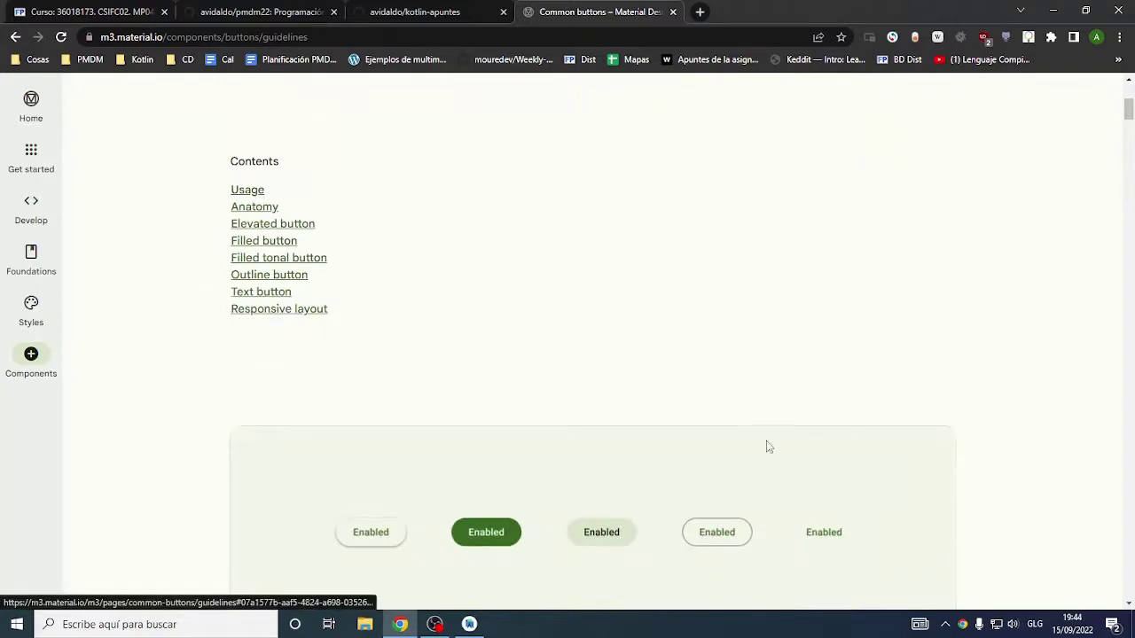
left_click(255, 191)
scroll(461, 266, "down", 10)
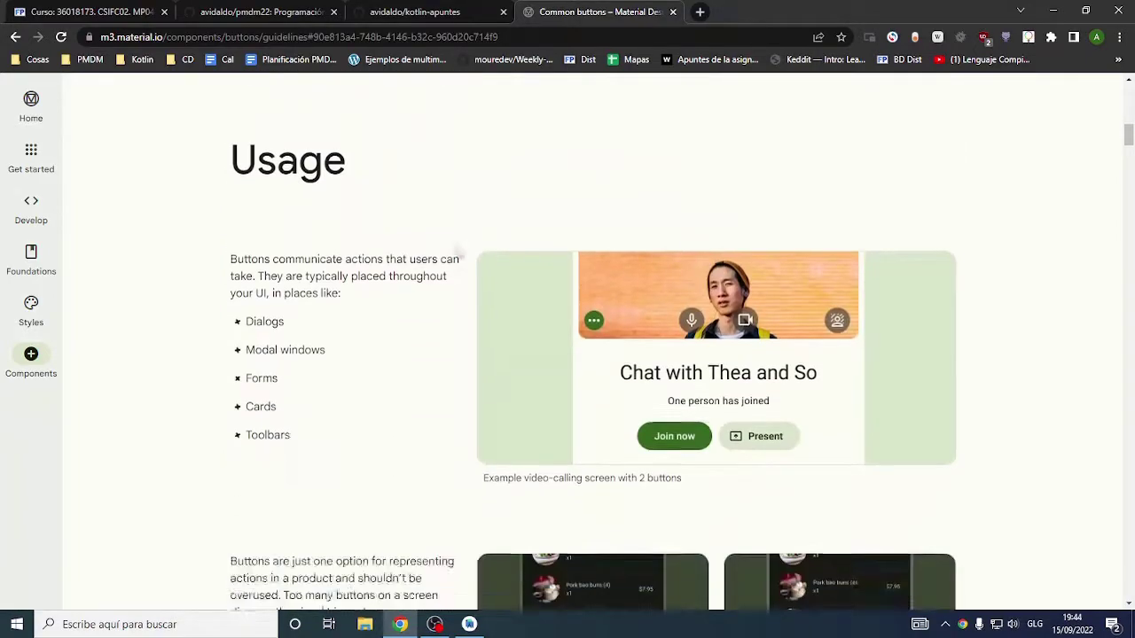
scroll(443, 247, "down", 15)
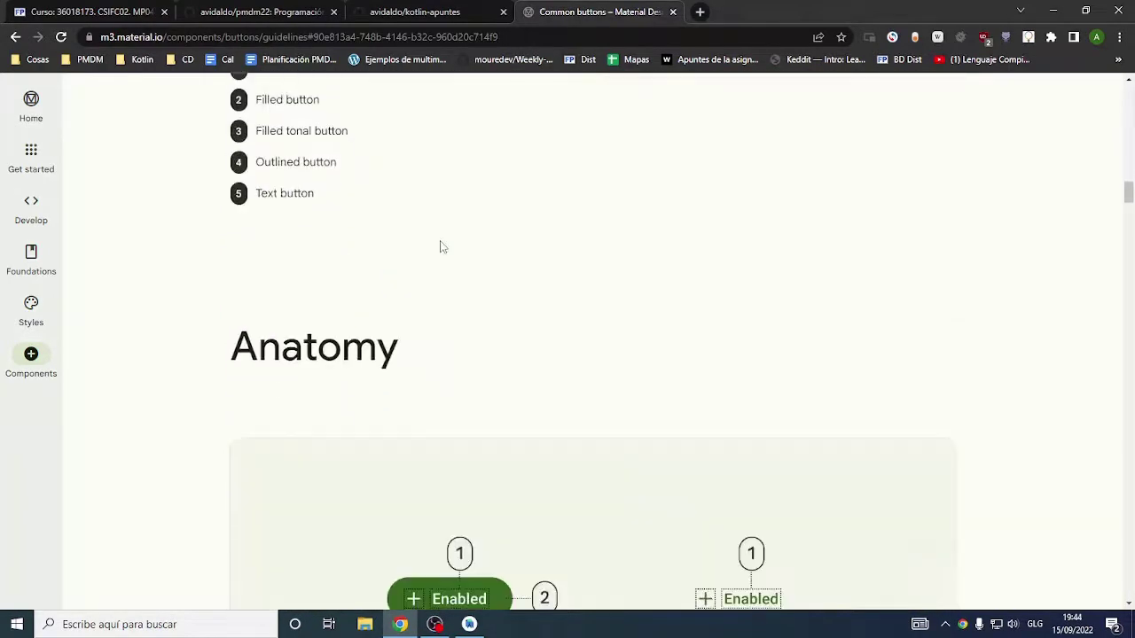
scroll(441, 247, "down", 15)
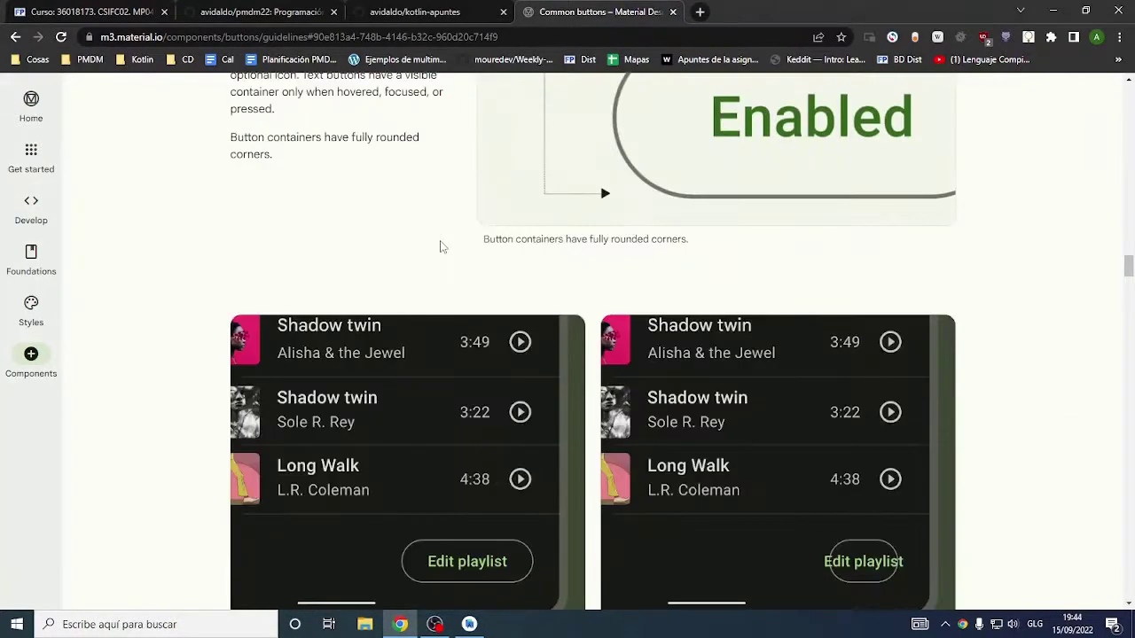
scroll(442, 247, "down", 15)
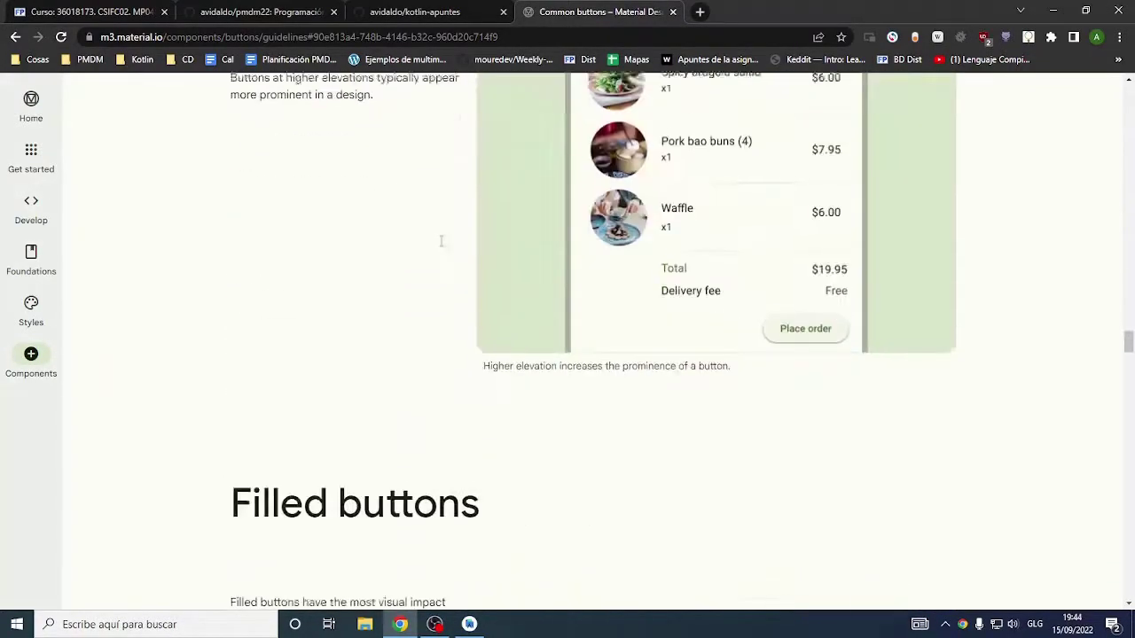
scroll(442, 247, "down", 15)
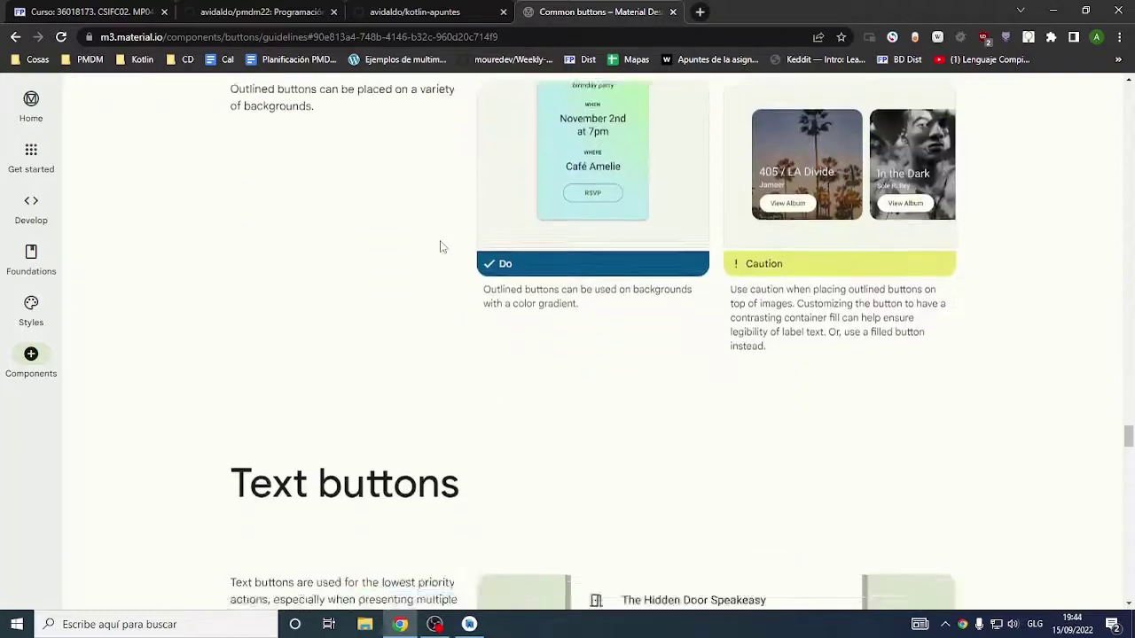
scroll(442, 247, "down", 10)
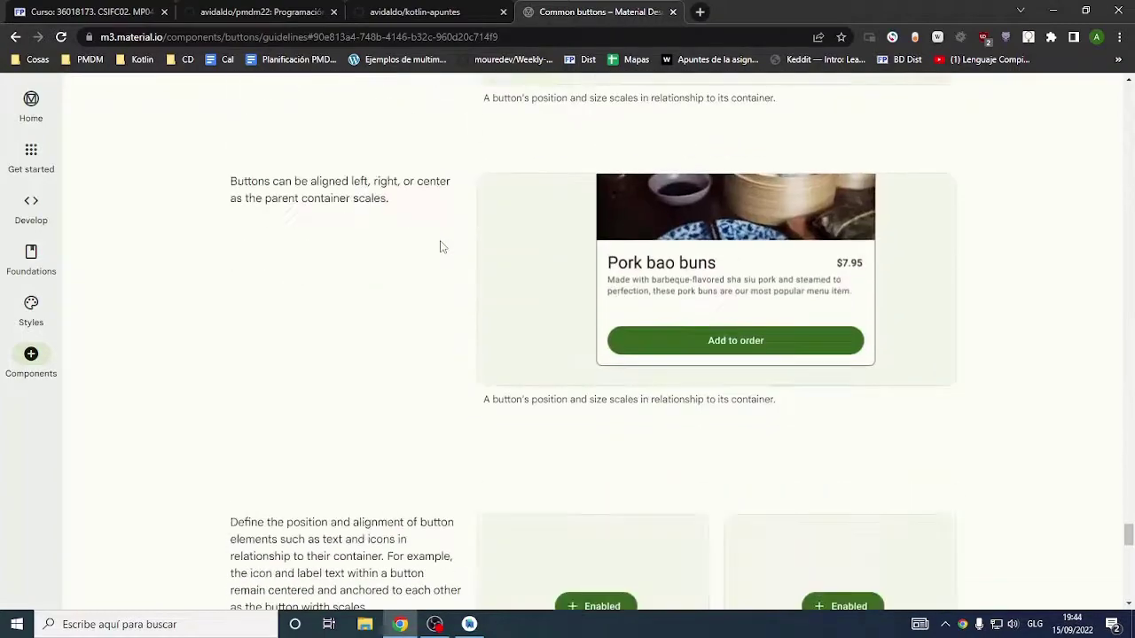
scroll(647, 373, "down", 5)
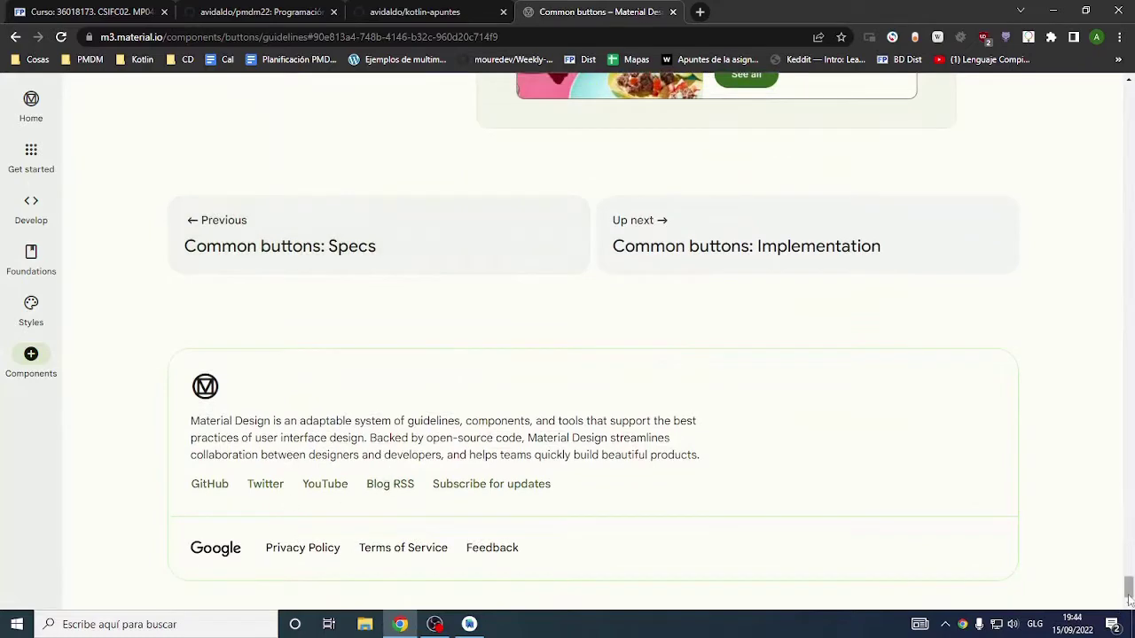
left_click_drag(1127, 587, 1128, 587)
- Open the Common buttons Implementation page and highlight the Elevated button's XML layout example and its style attribute
left_click(761, 248)
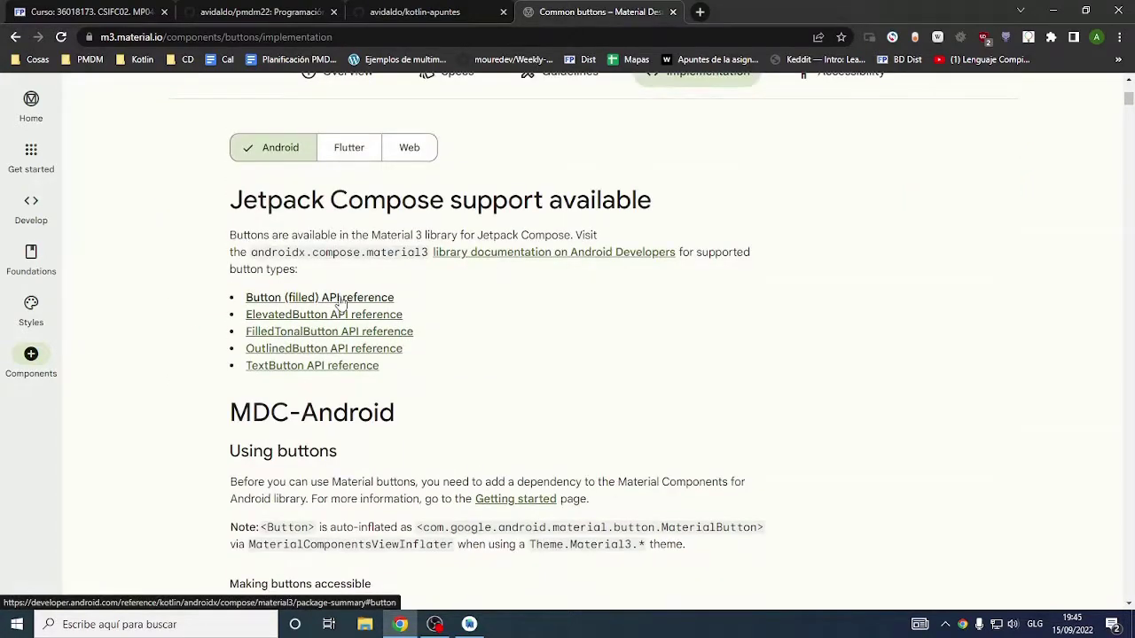
scroll(341, 304, "down", 9)
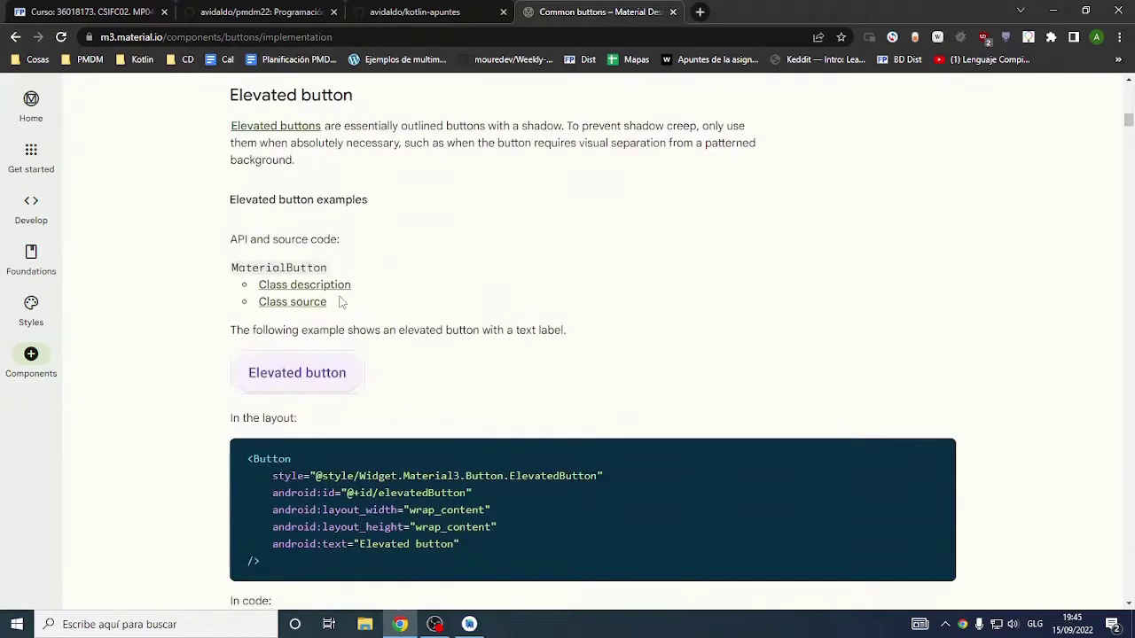
scroll(372, 346, "down", 3)
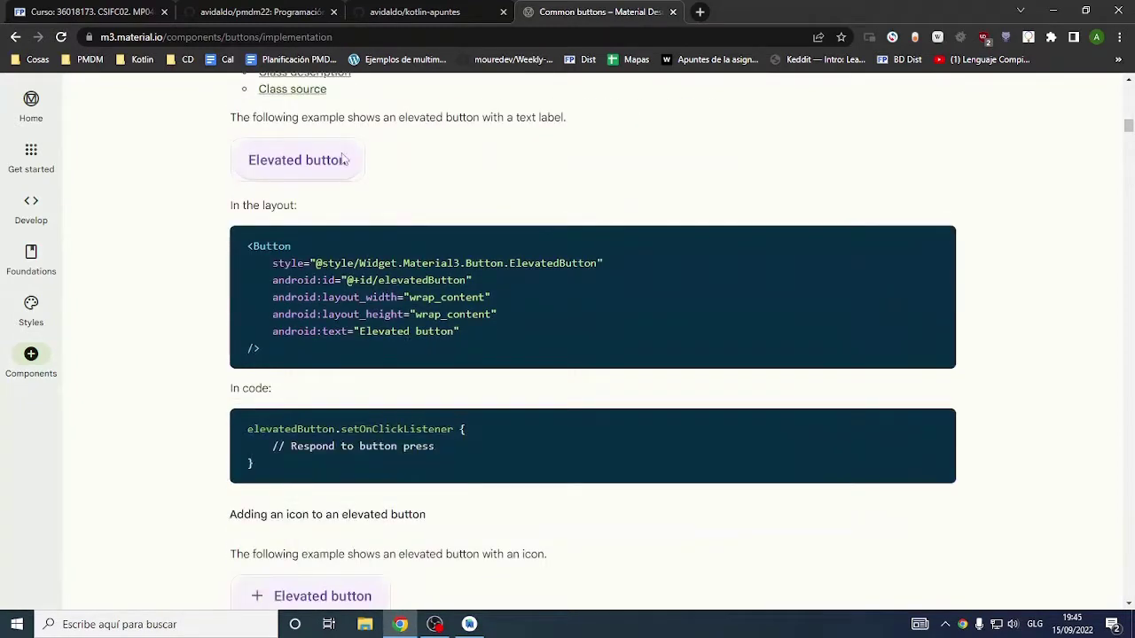
left_click_drag(262, 351, 247, 246)
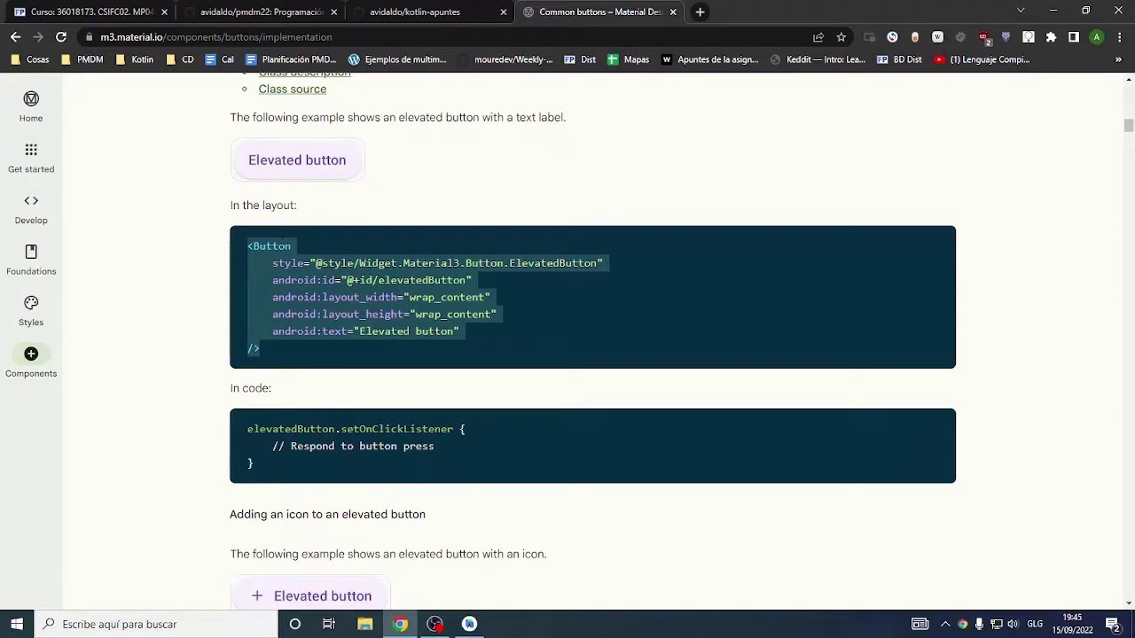
left_click(324, 246)
left_click_drag(248, 246, 261, 351)
left_click(261, 350)
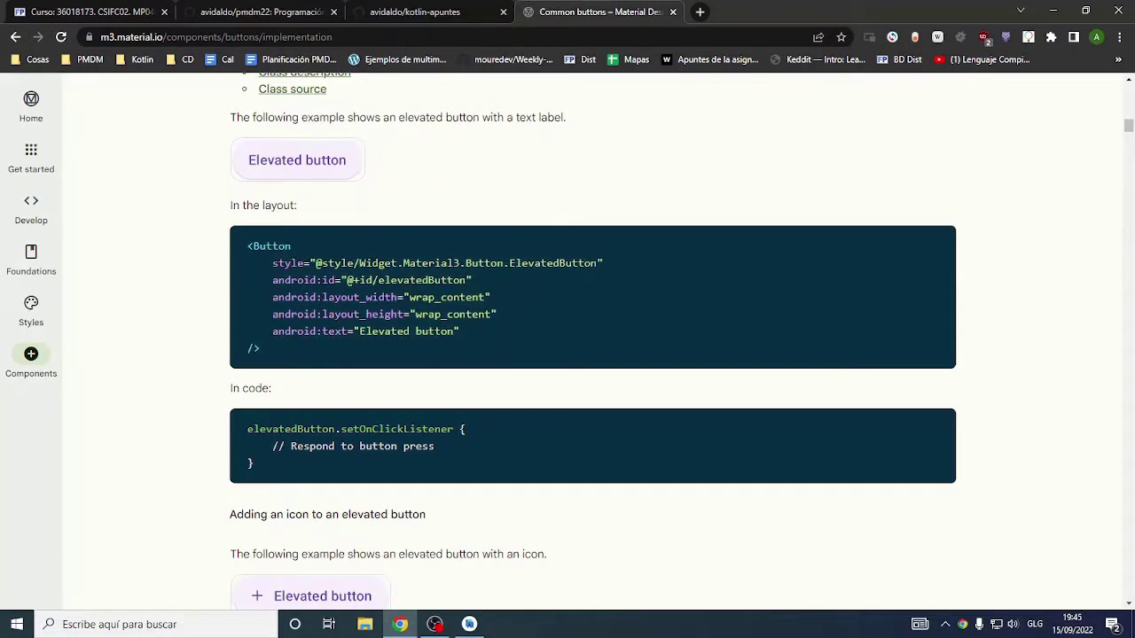
left_click_drag(403, 263, 273, 264)
left_click(597, 263)
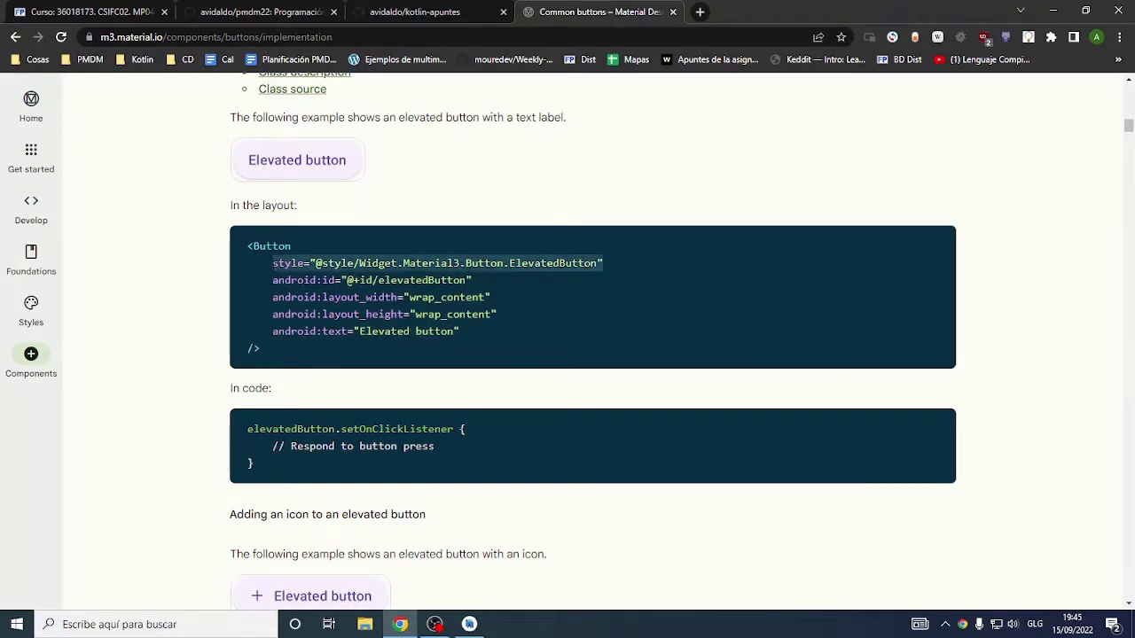
- Examine the example of an elevated button with an icon, return to the page's start, and highlight material.io in the address
scroll(382, 236, "down", 4)
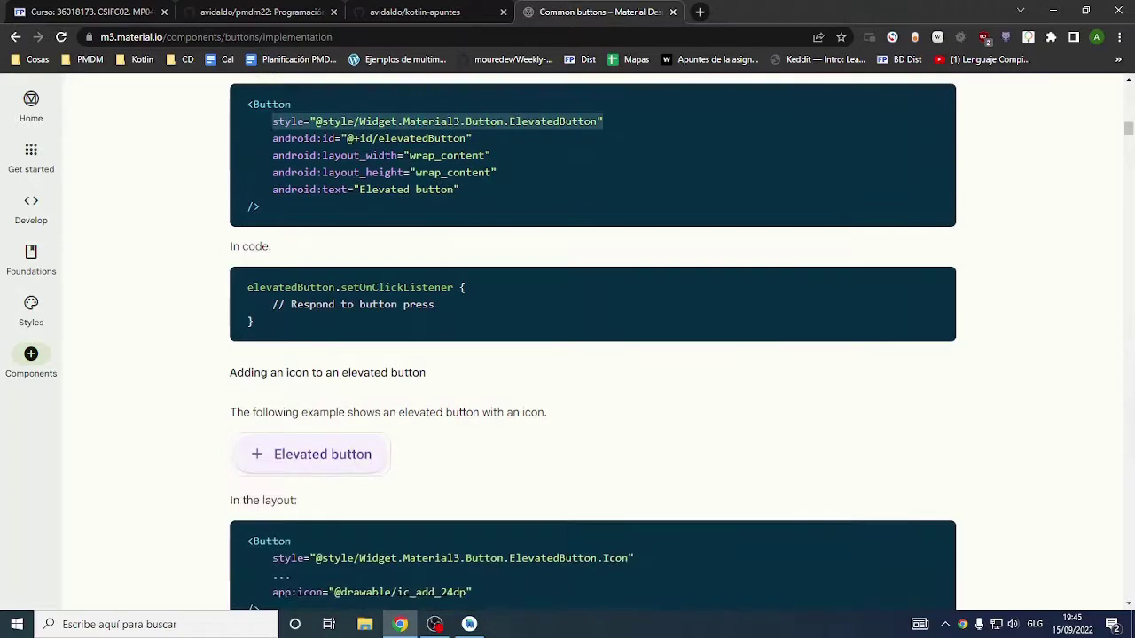
scroll(362, 362, "down", 3)
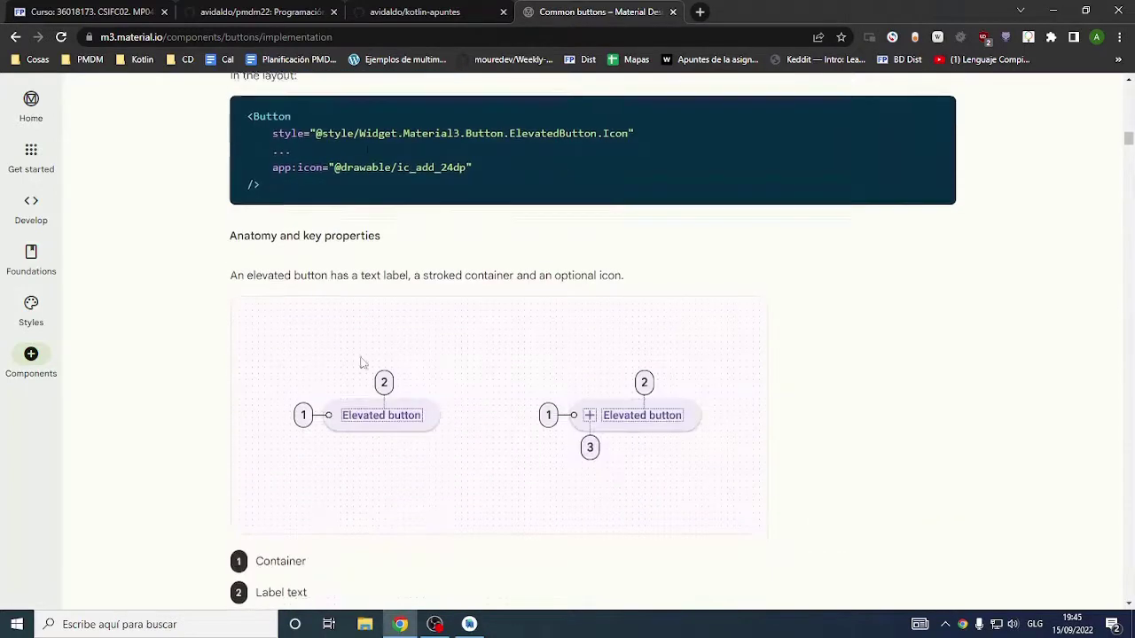
scroll(334, 324, "down", 2)
scroll(336, 326, "up", 5)
scroll(336, 326, "up", 1)
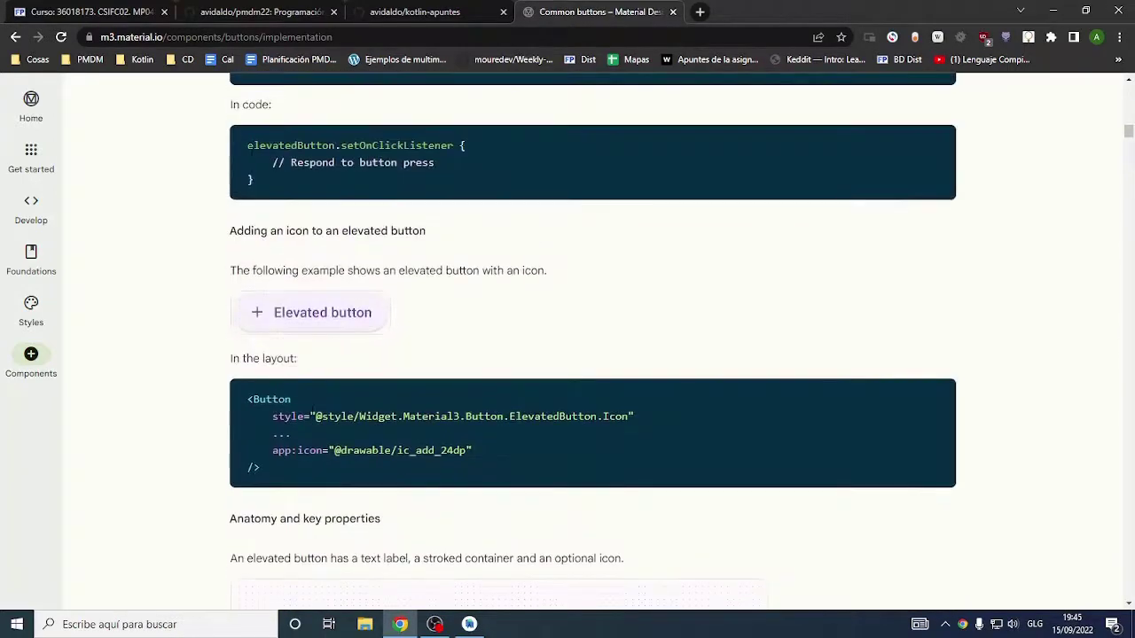
double_click(272, 399)
scroll(529, 344, "up", 5)
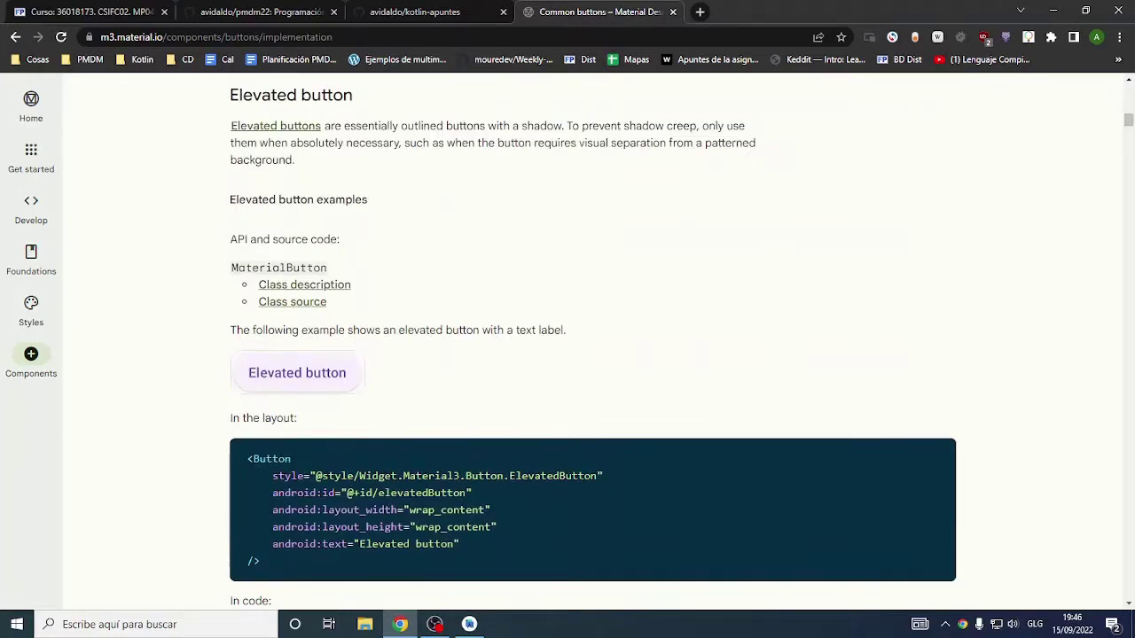
scroll(271, 365, "up", 10)
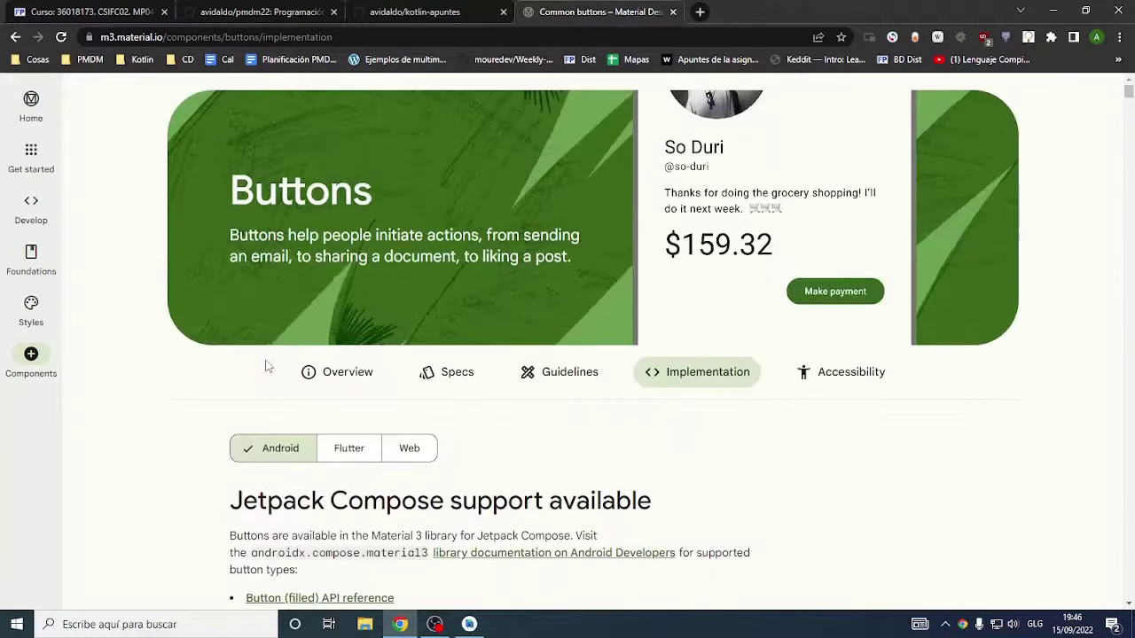
left_click_drag(117, 37, 164, 36)
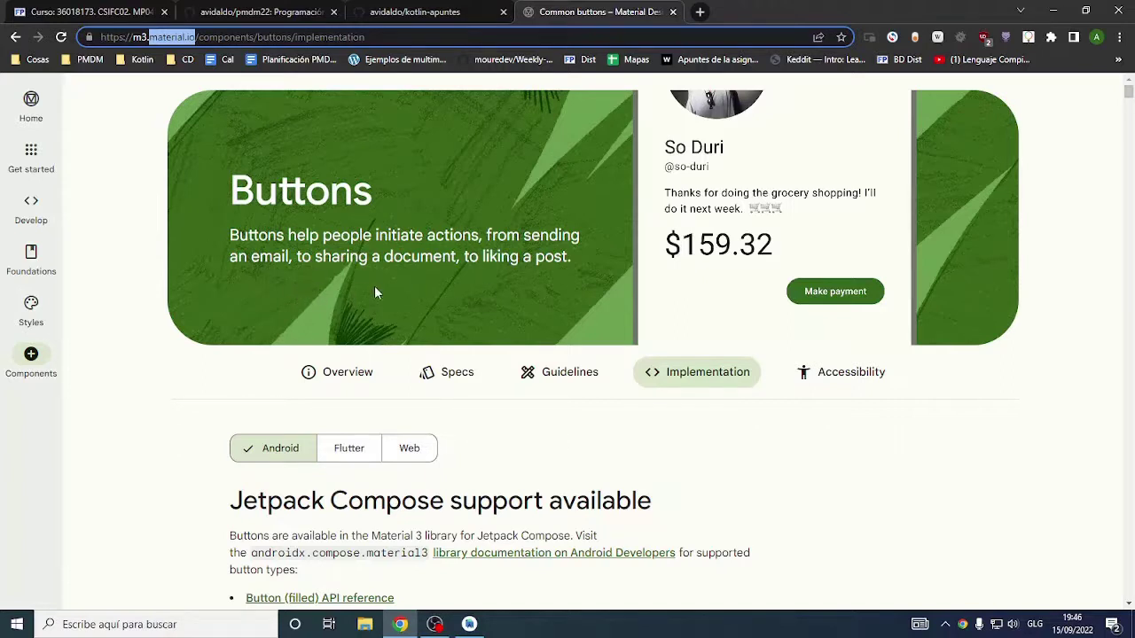
- Switch to Android Studio's New Project window and compare the Basic Activity and Basic Activity (Material3) templates
mouse_move(465, 628)
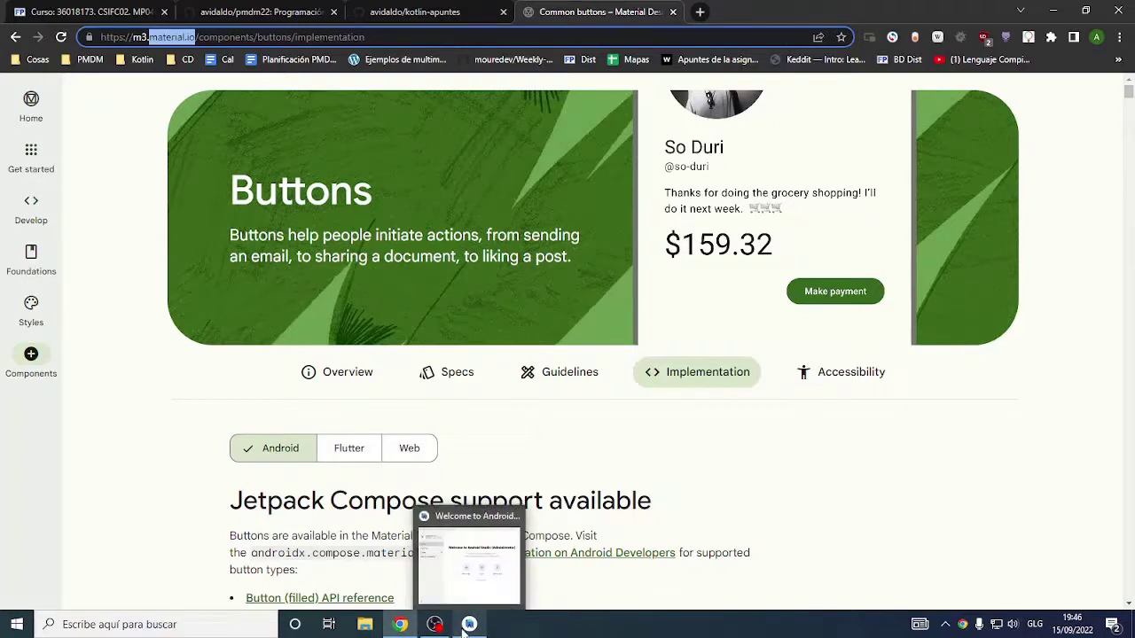
left_click(467, 626)
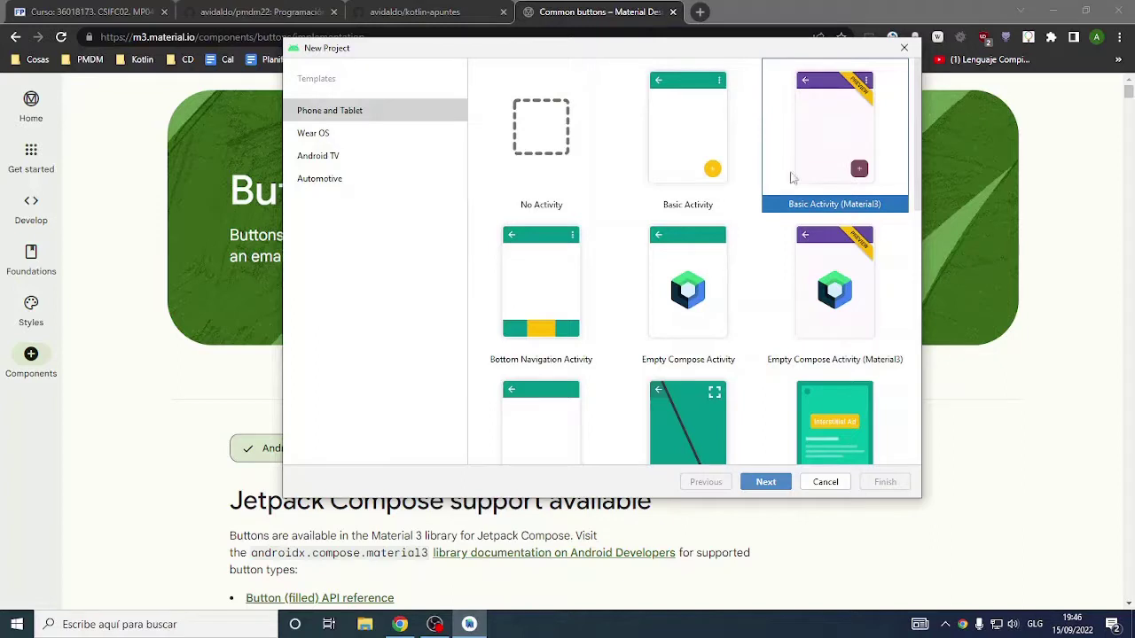
left_click(694, 151)
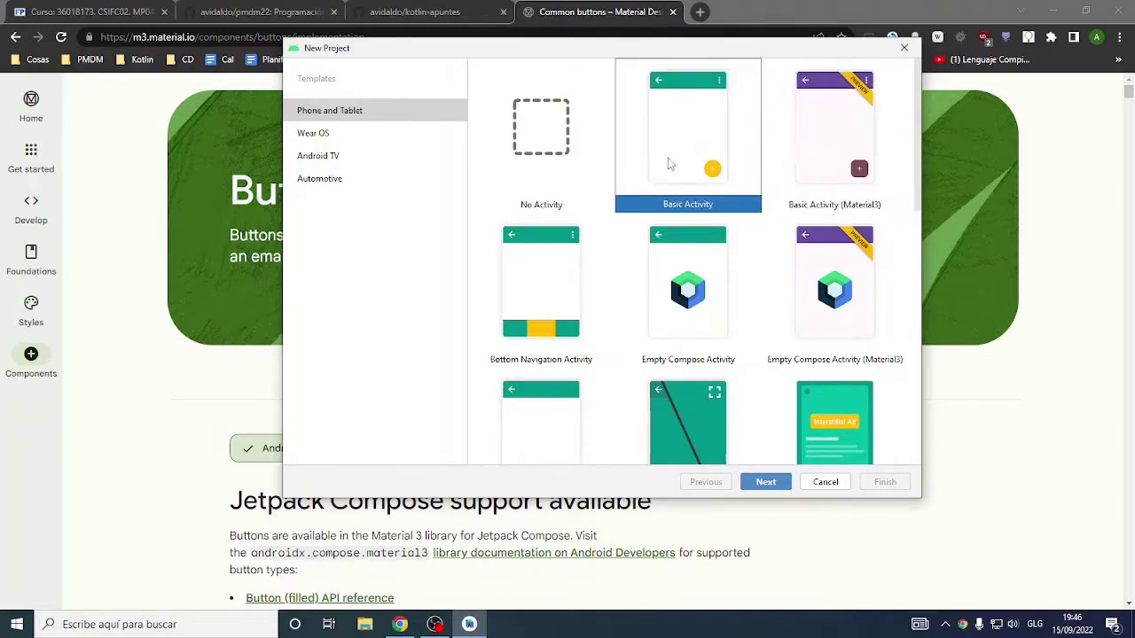
left_click(831, 140)
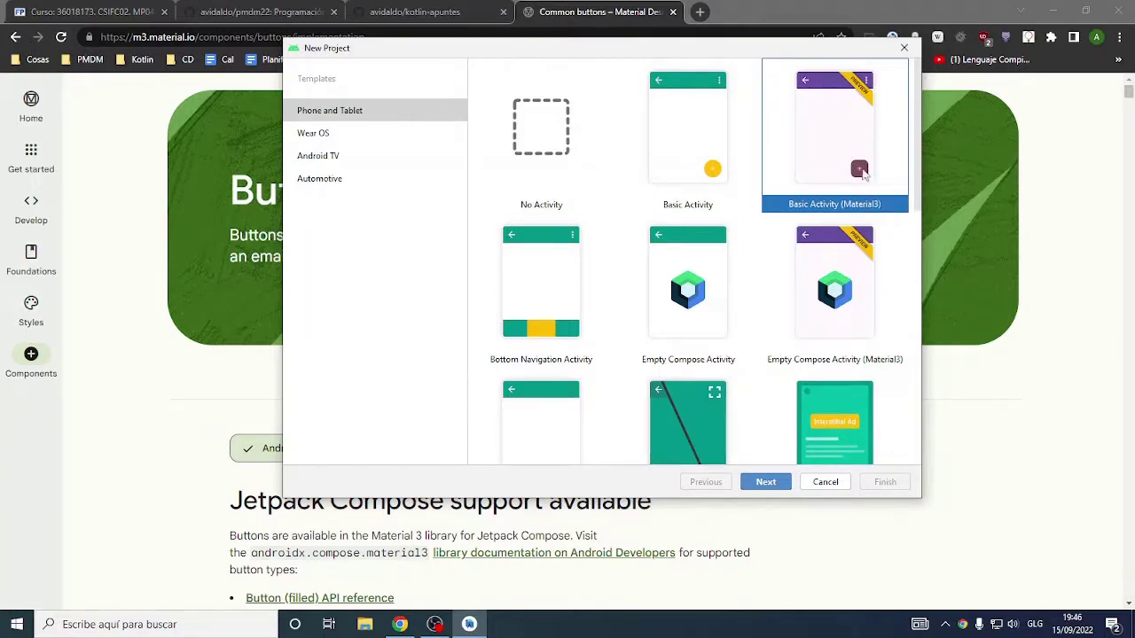
- Enlarge the New Project window to show more templates and select Empty Compose Activity
scroll(837, 186, "down", 1)
scroll(792, 264, "down", 2)
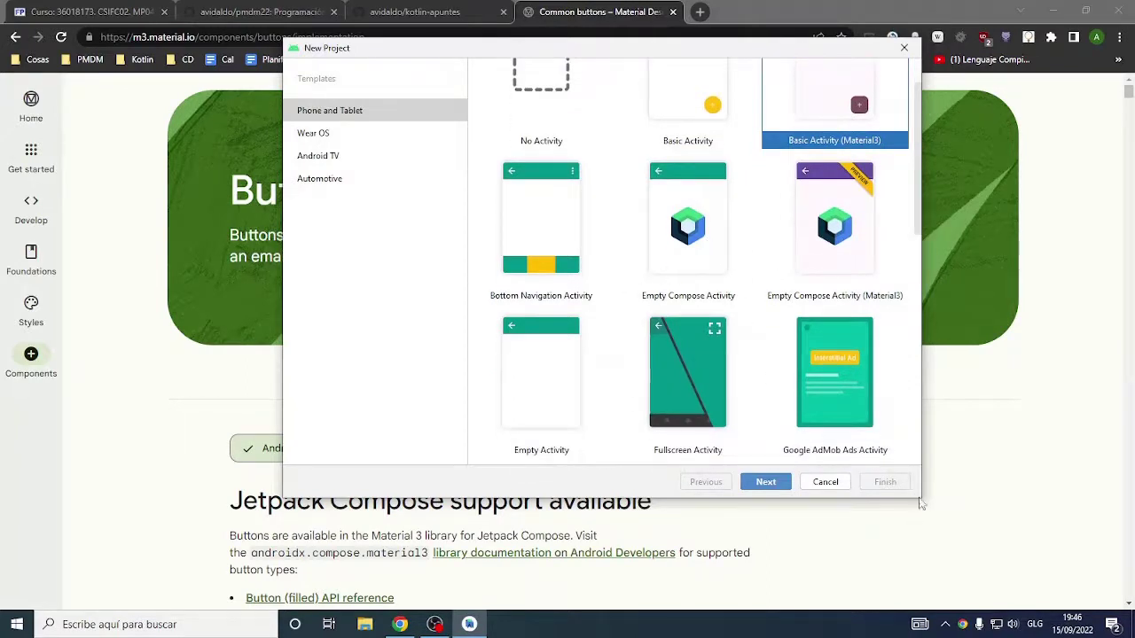
left_click_drag(923, 501, 1033, 585)
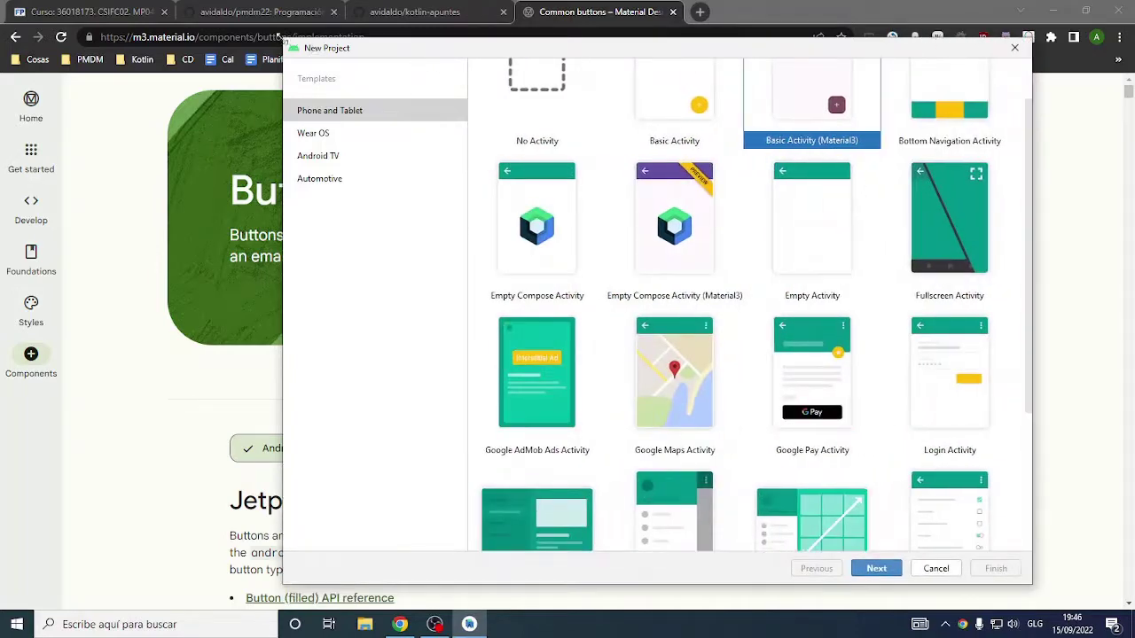
left_click_drag(284, 41, 153, 9)
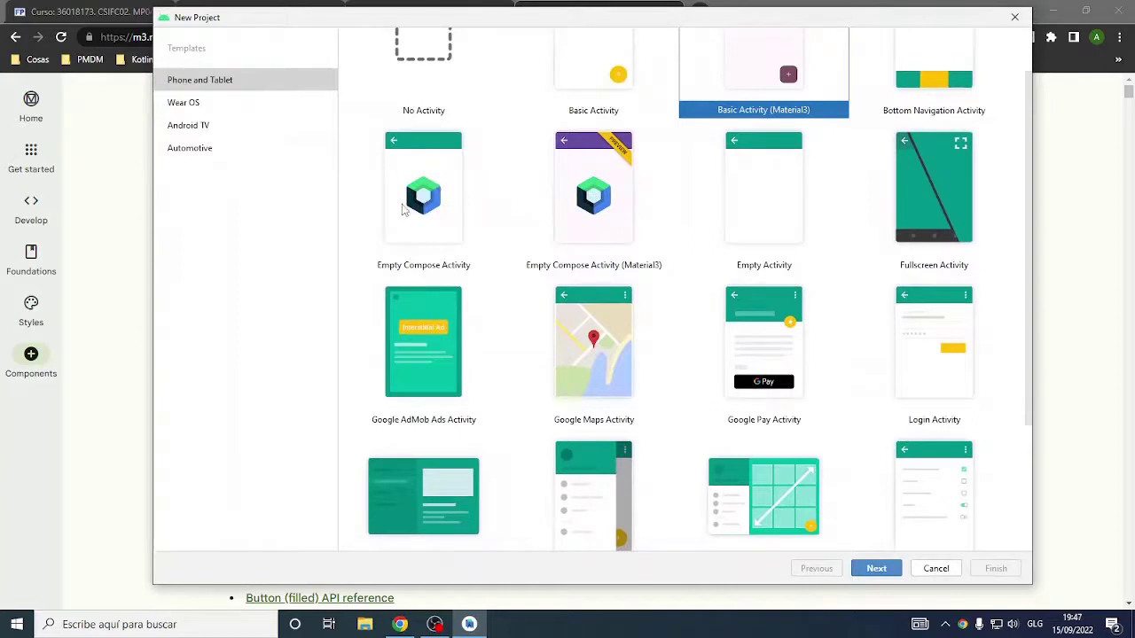
scroll(412, 191, "up", 1)
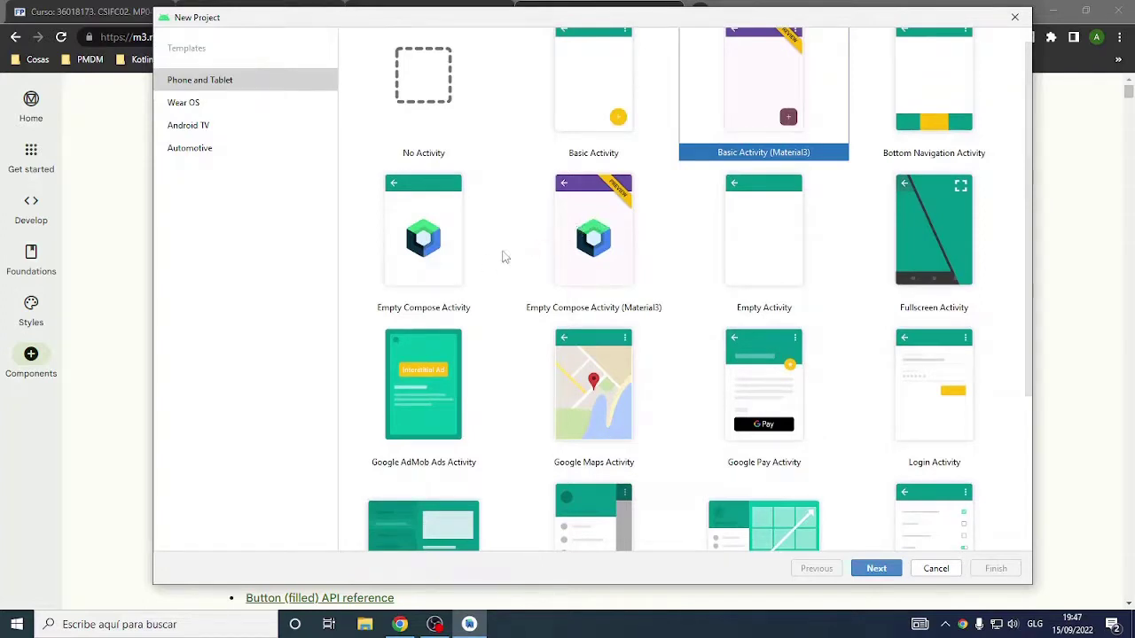
left_click(421, 265)
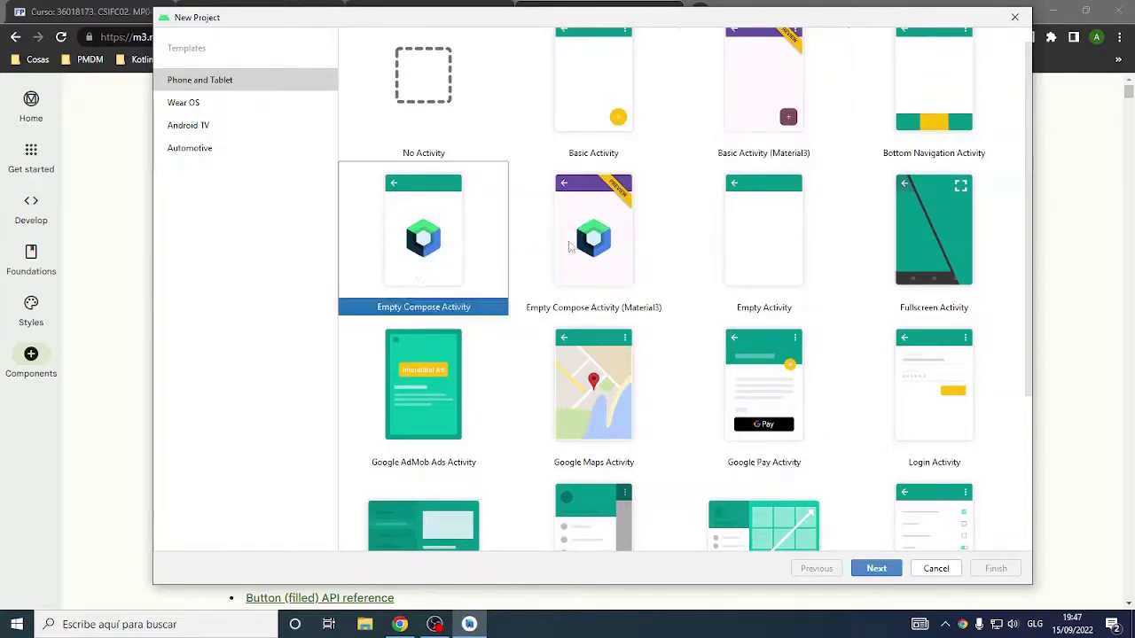
- Examine the Empty Compose Activity (Material3), Google Pay, Google Maps, Login Activity and Native C++ project templates
left_click(599, 241)
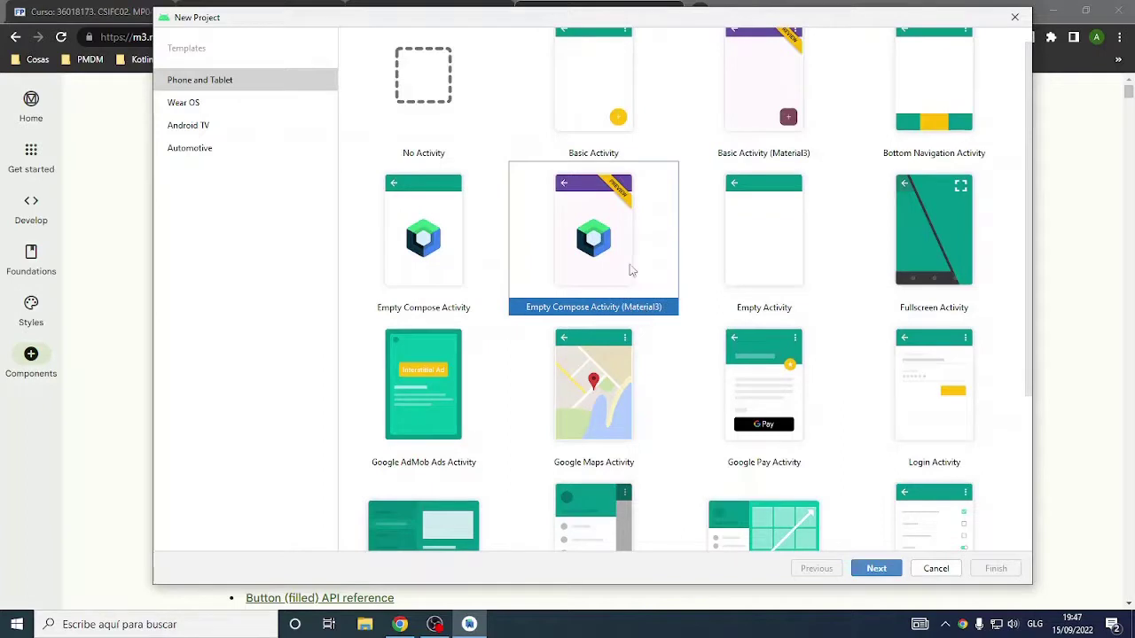
scroll(627, 266, "down", 1)
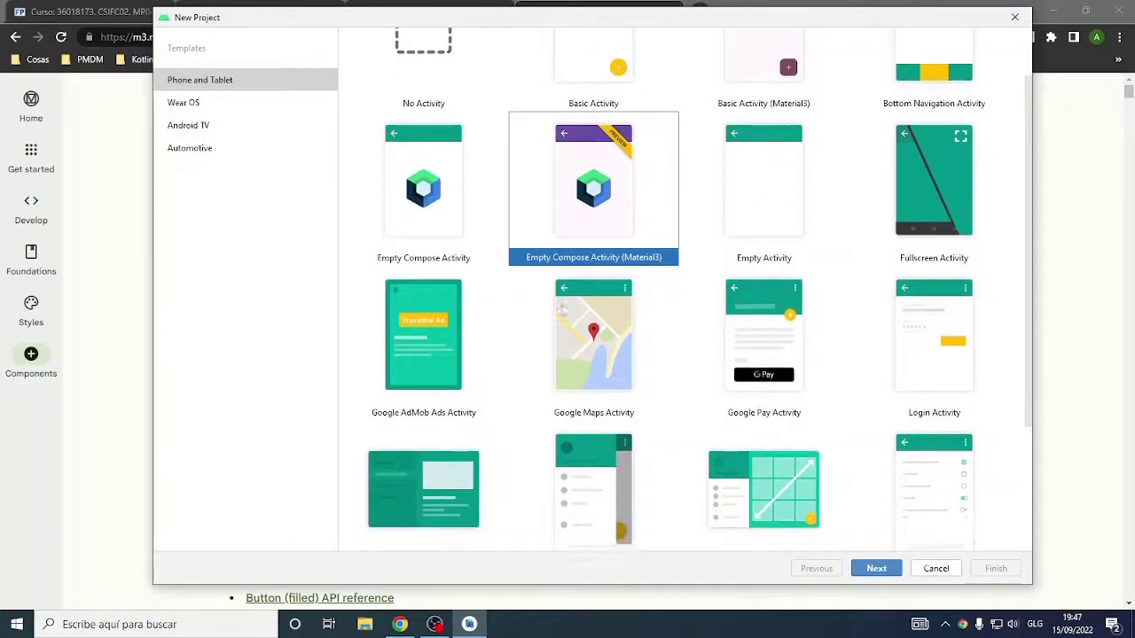
scroll(515, 231, "down", 2)
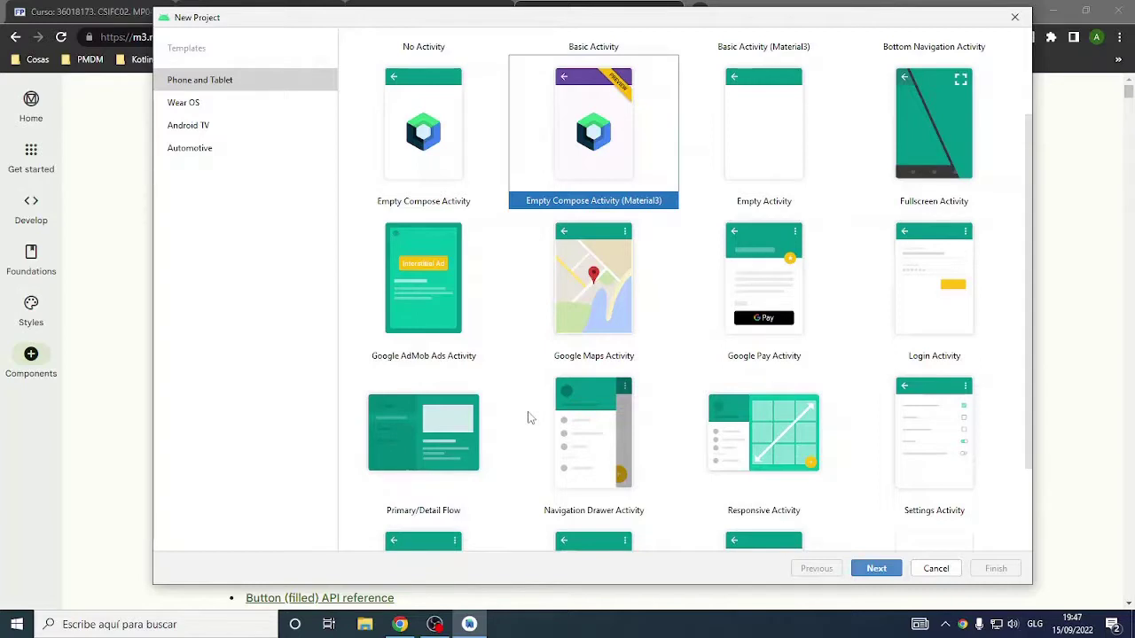
left_click(743, 317)
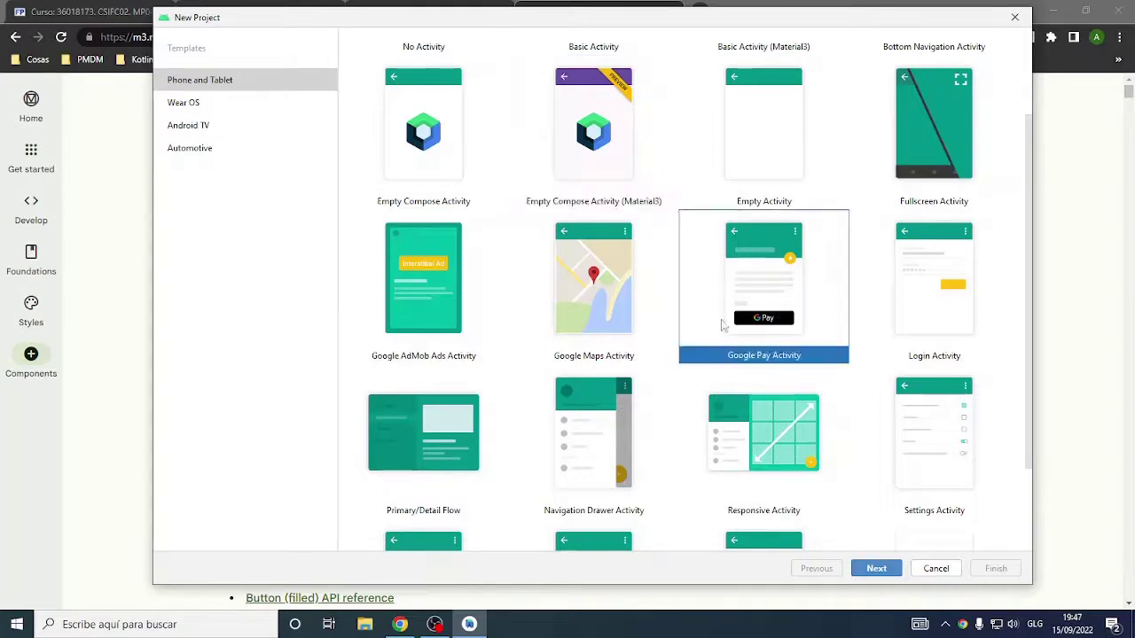
left_click(602, 284)
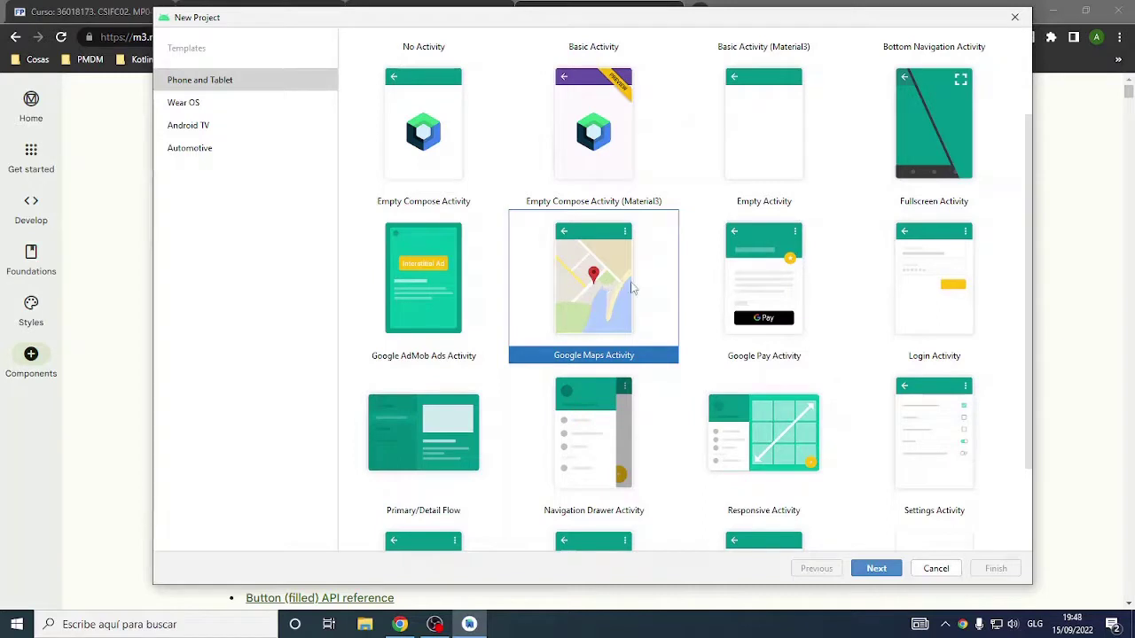
left_click(938, 275)
scroll(910, 264, "down", 3)
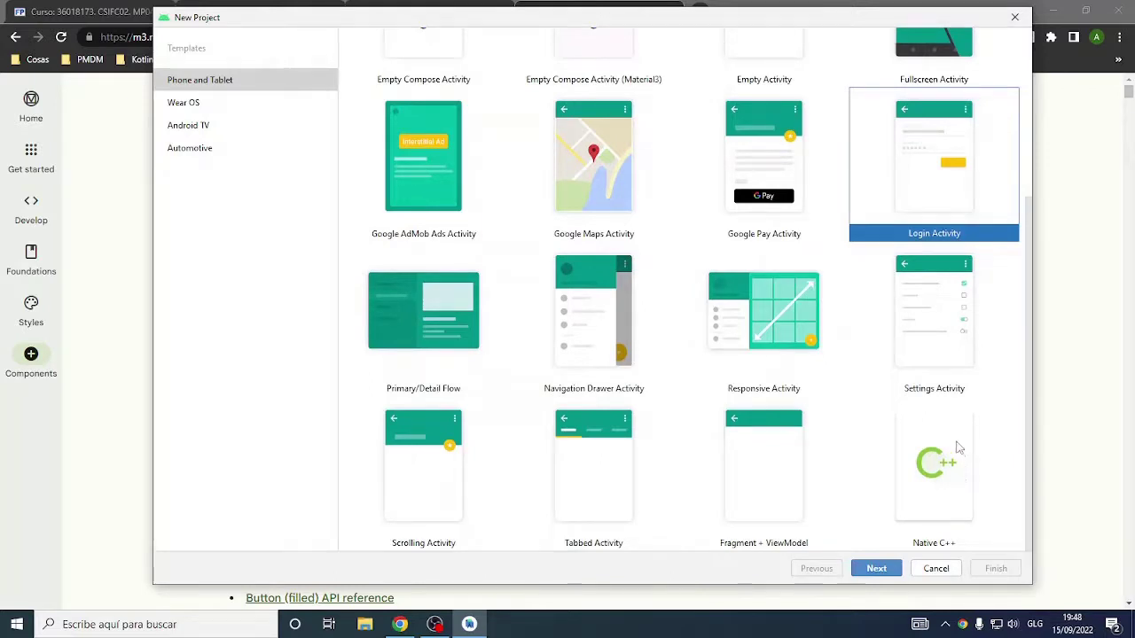
left_click(933, 473)
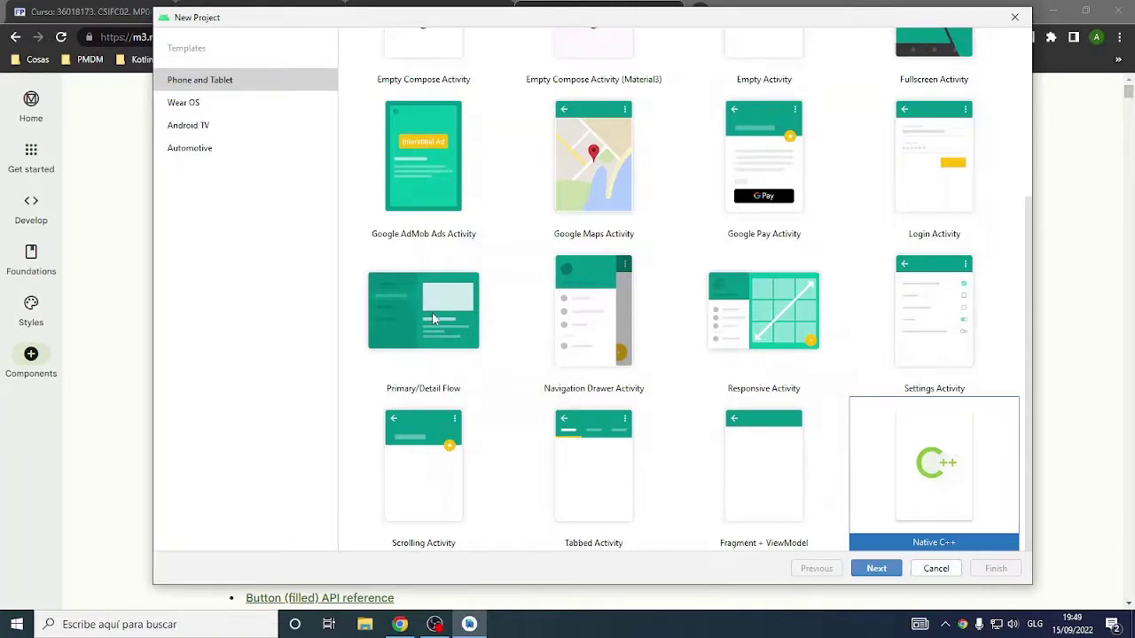
- Return to the first templates and compare Empty Activity with No Activity
scroll(433, 317, "up", 3)
scroll(432, 318, "up", 3)
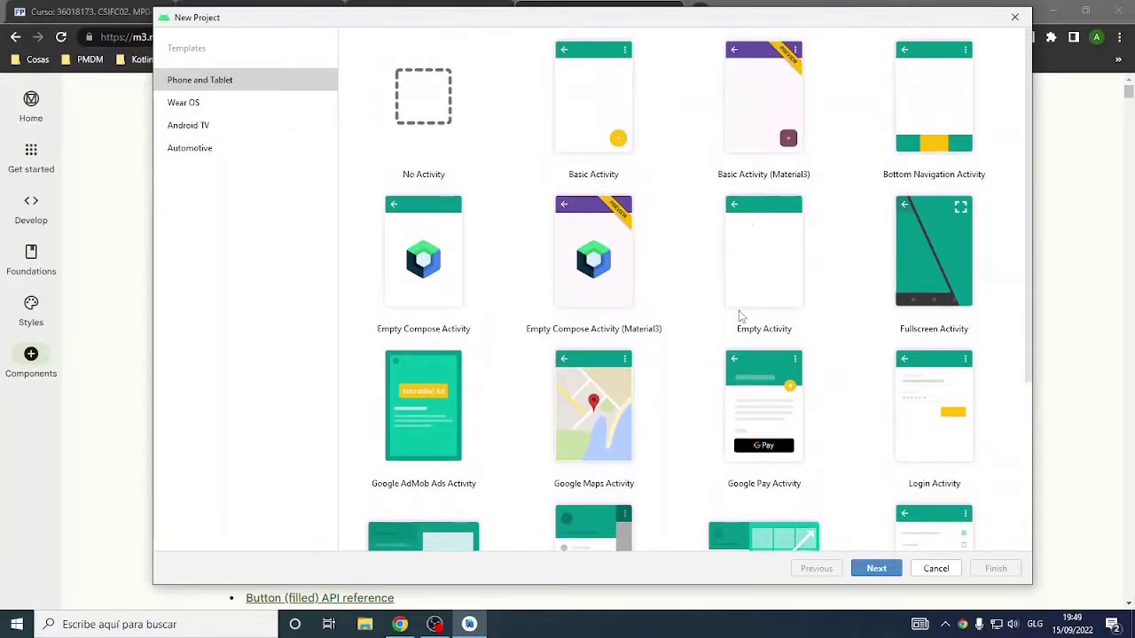
left_click(773, 274)
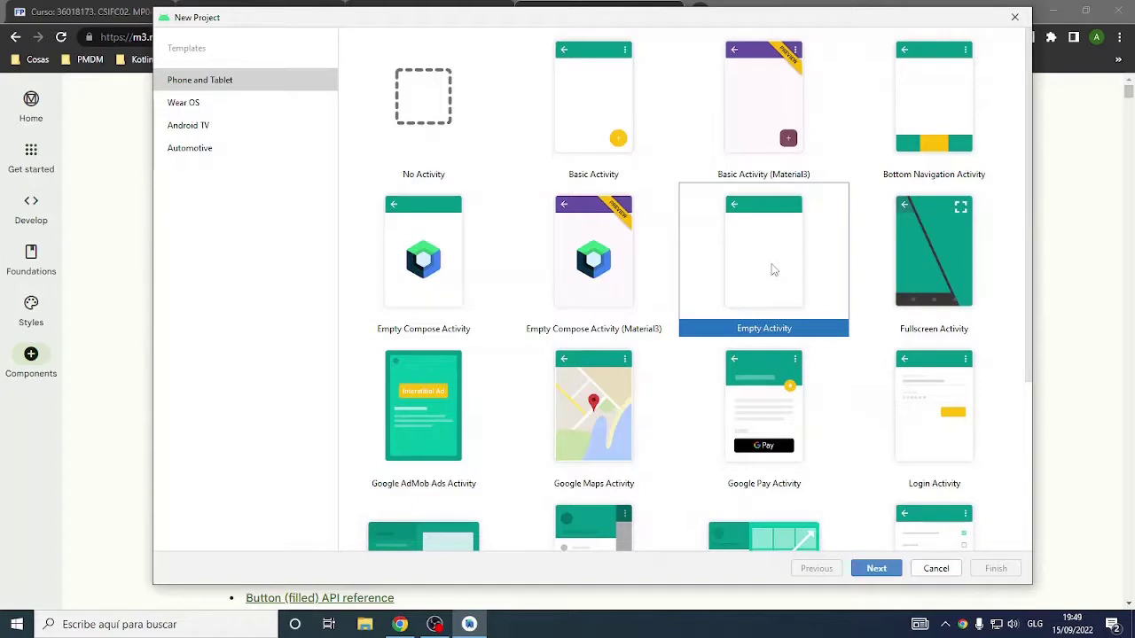
left_click(410, 106)
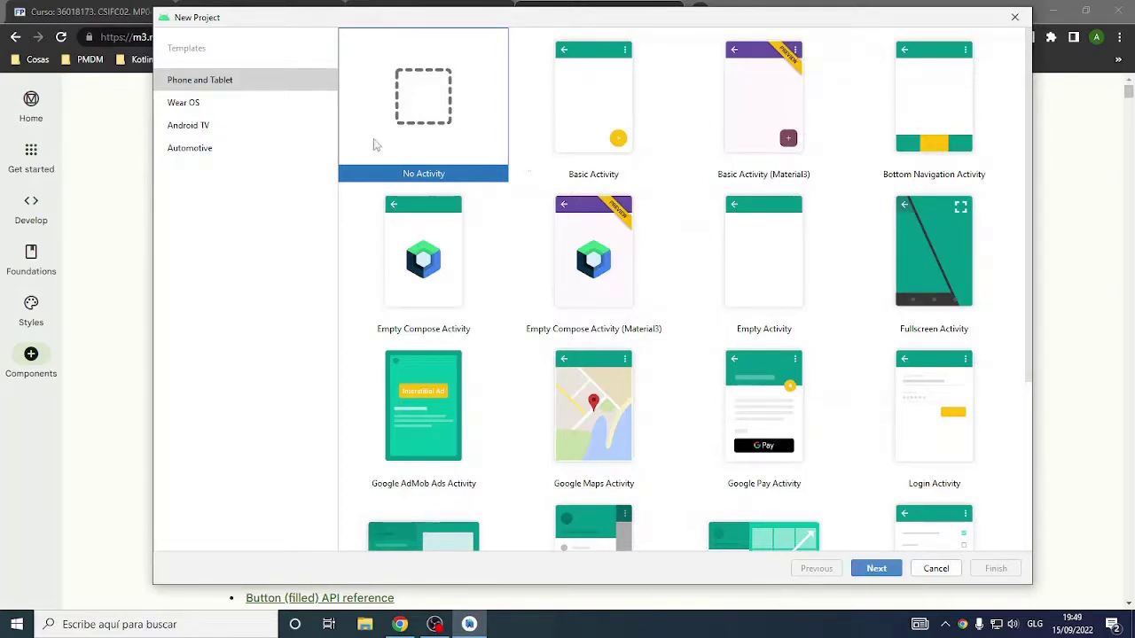
scroll(667, 146, "down", 1)
scroll(656, 168, "down", 1)
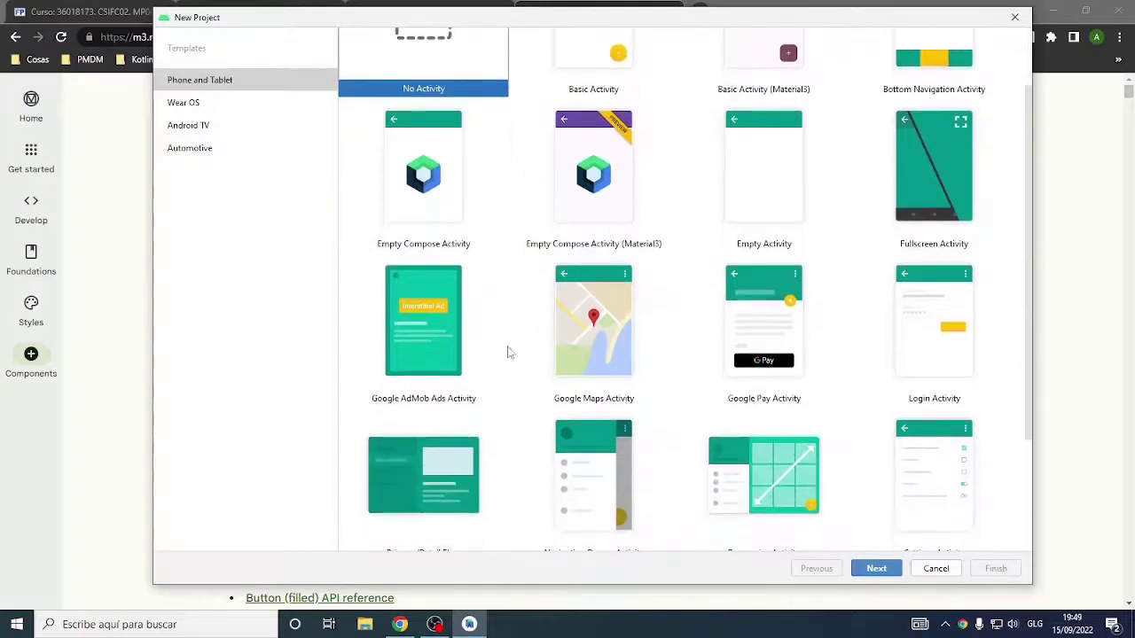
scroll(914, 259, "up", 2)
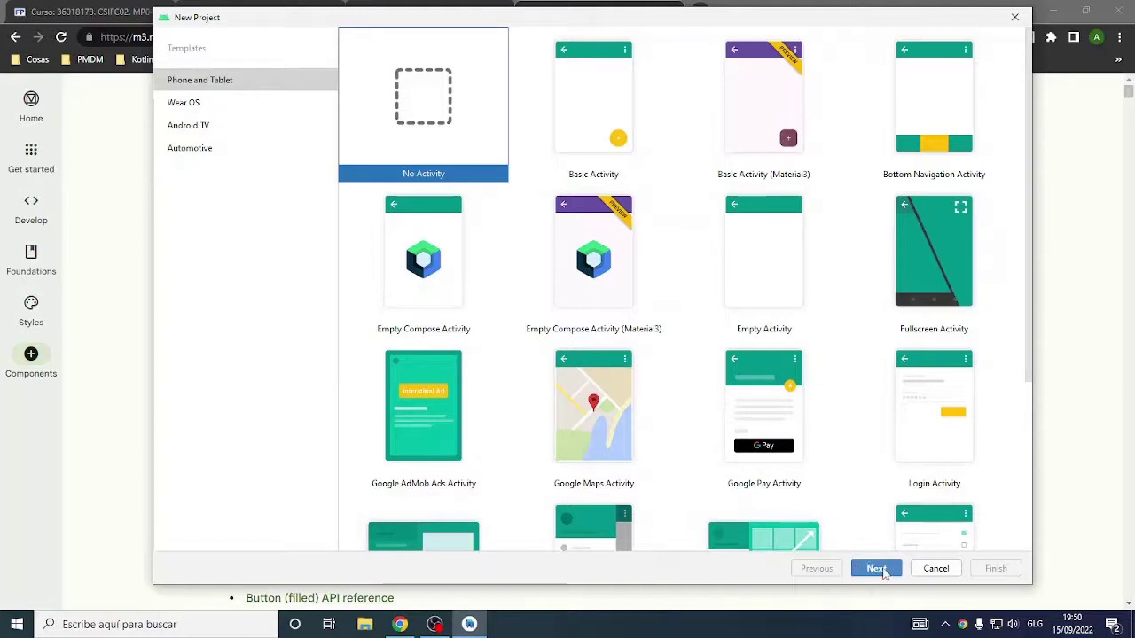
- Choose the Empty Activity template for the new project and remove the space from its name so it reads MyApplication
left_click(769, 302)
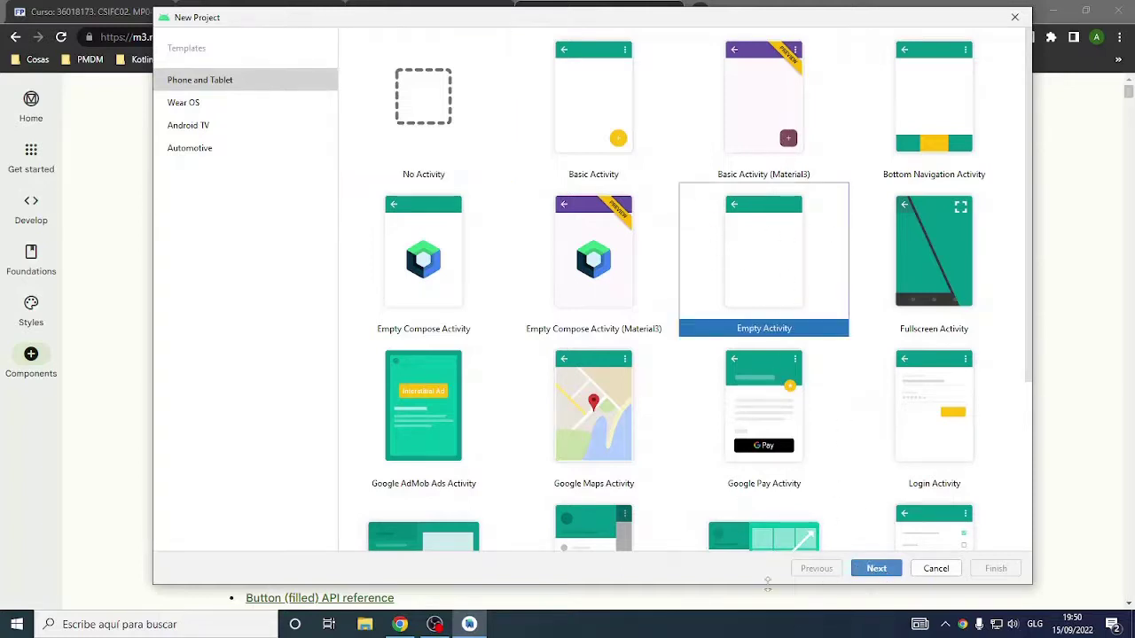
left_click(882, 572)
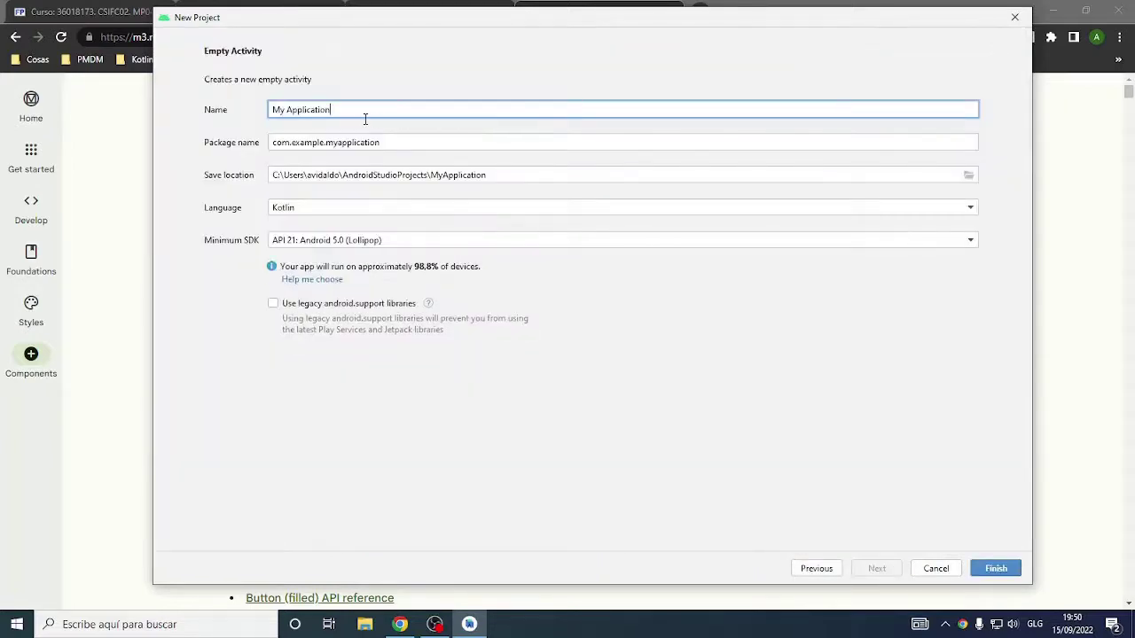
left_click_drag(356, 106, 269, 109)
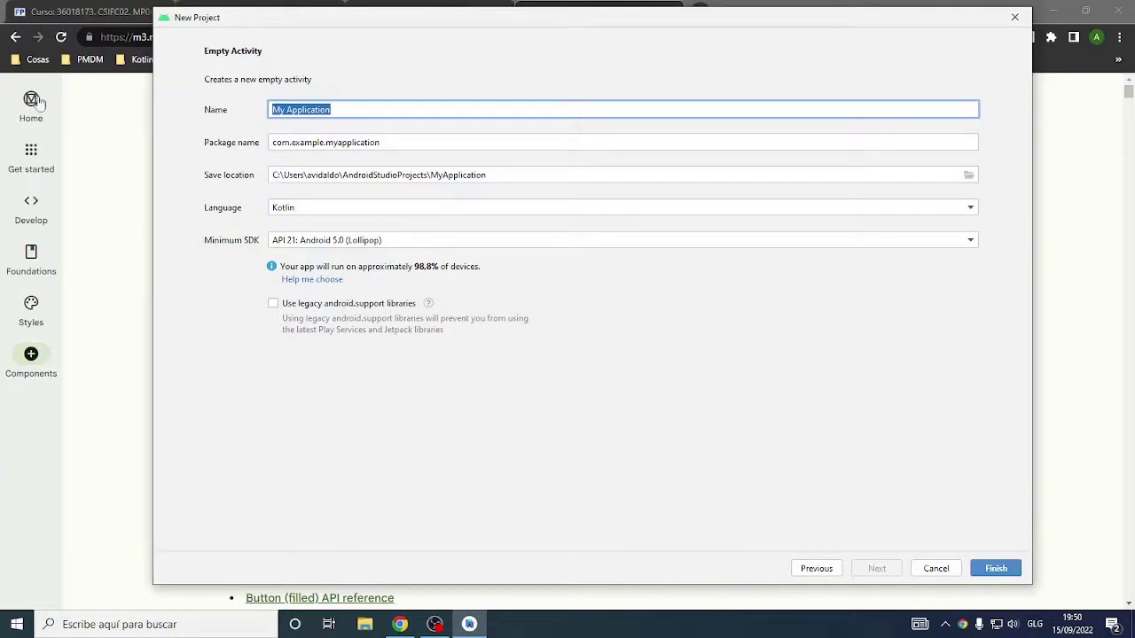
left_click(286, 109)
key("BackSpace")
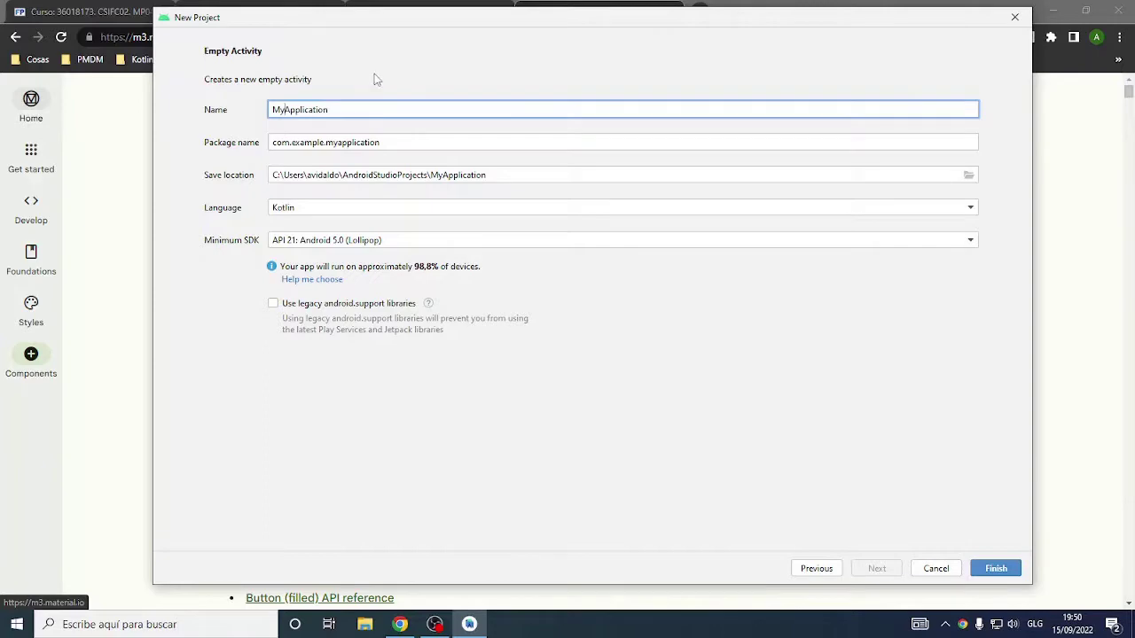
- Switch to the browser, review the Android project names in the pmdm22 GitHub README, and return to Android Studio's New Project window
key("alt+Tab")
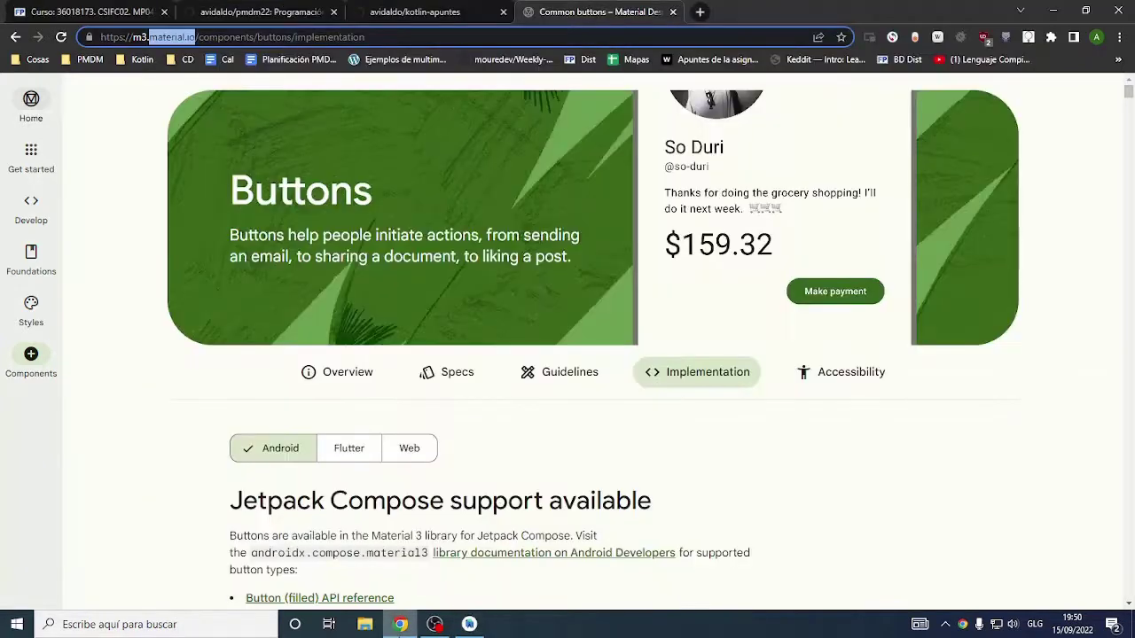
left_click(280, 16)
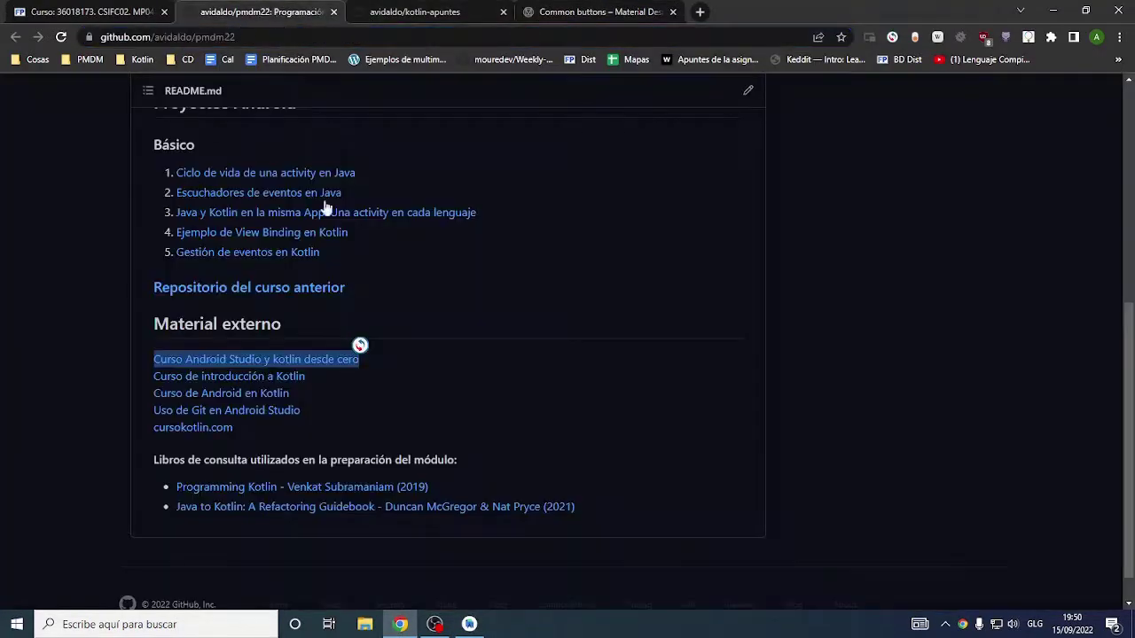
scroll(254, 222, "up", 3)
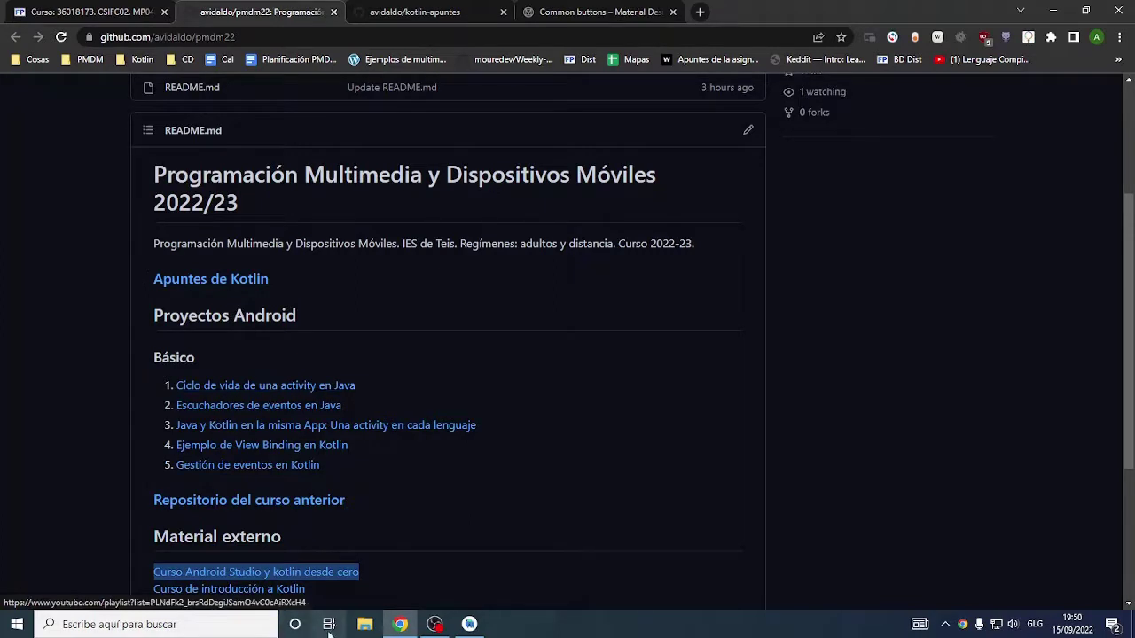
left_click(469, 624)
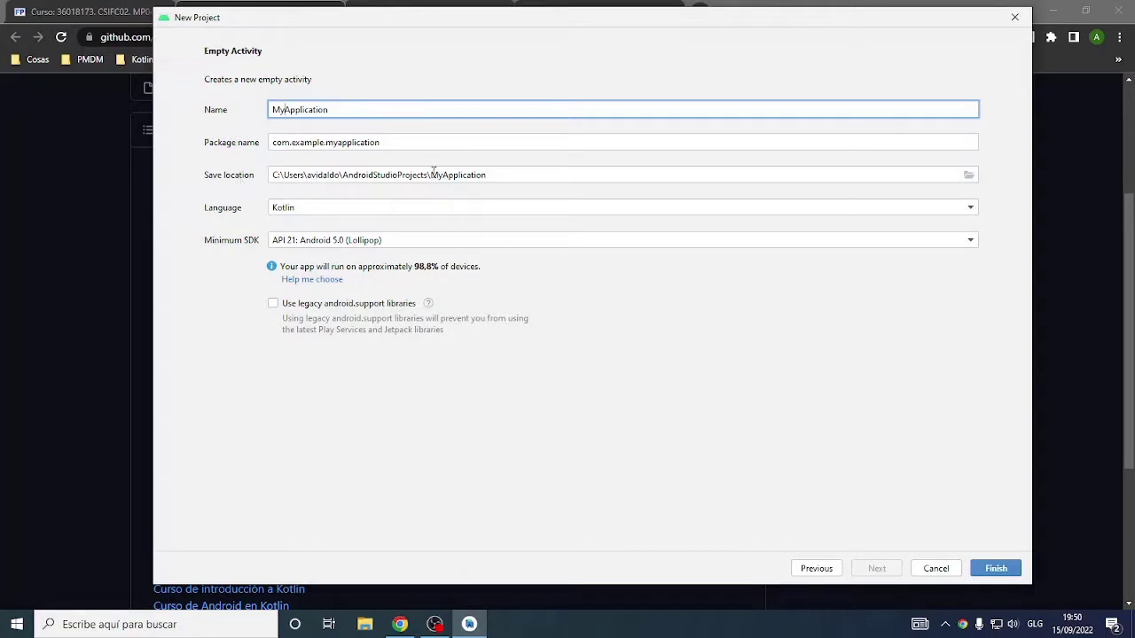
- Examine the default save location path, highlighting its user folder and the full path
left_click_drag(344, 175, 431, 175)
left_click(329, 175)
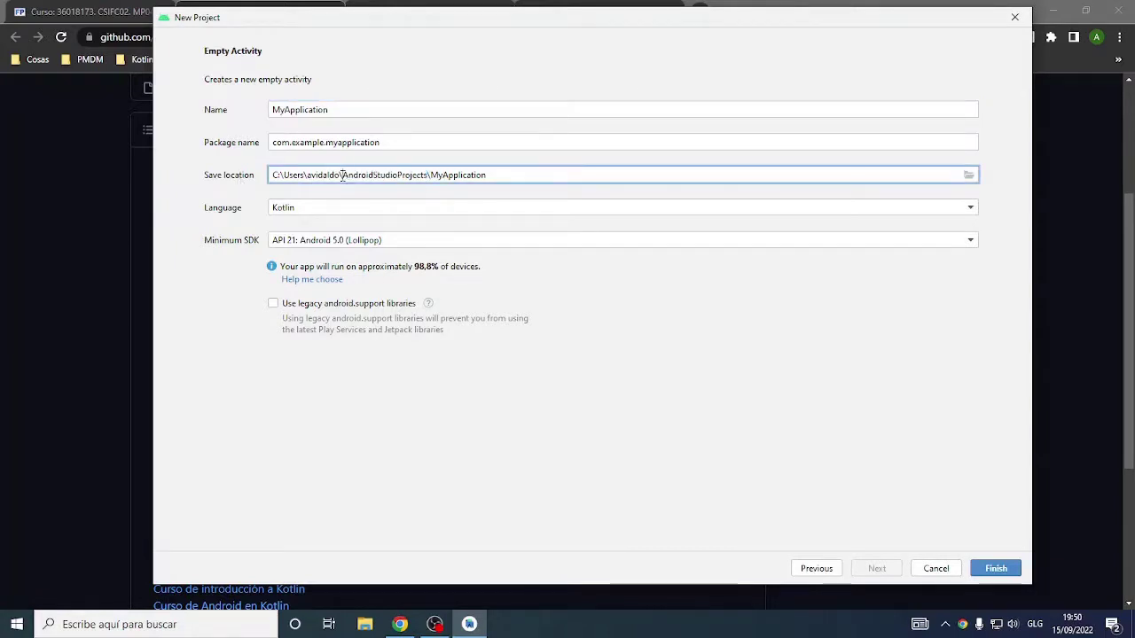
left_click_drag(342, 175, 309, 176)
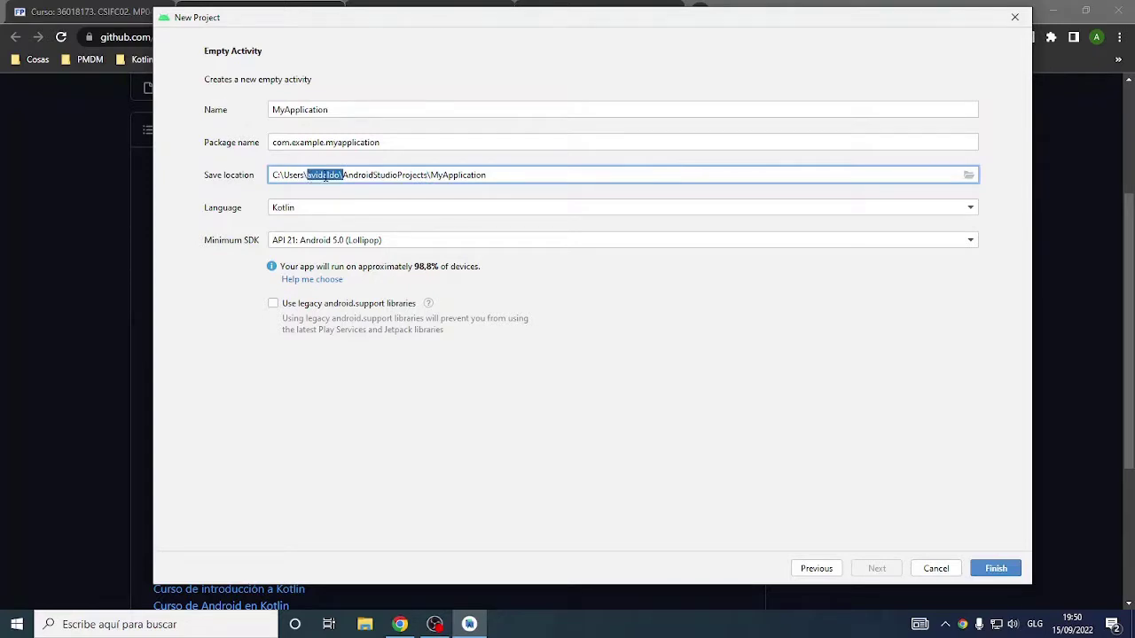
left_click(363, 175)
left_click_drag(274, 175, 507, 175)
left_click(513, 175)
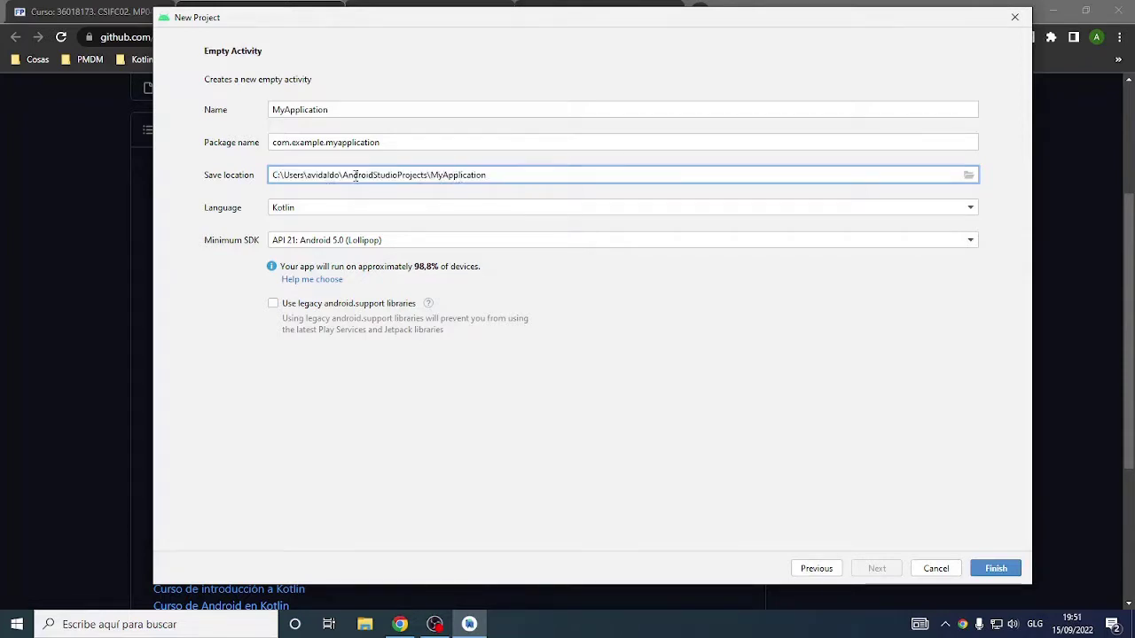
- Browse for a save location and create a new folder named pmdm22b inside the personal folder on drive F:
left_click(968, 175)
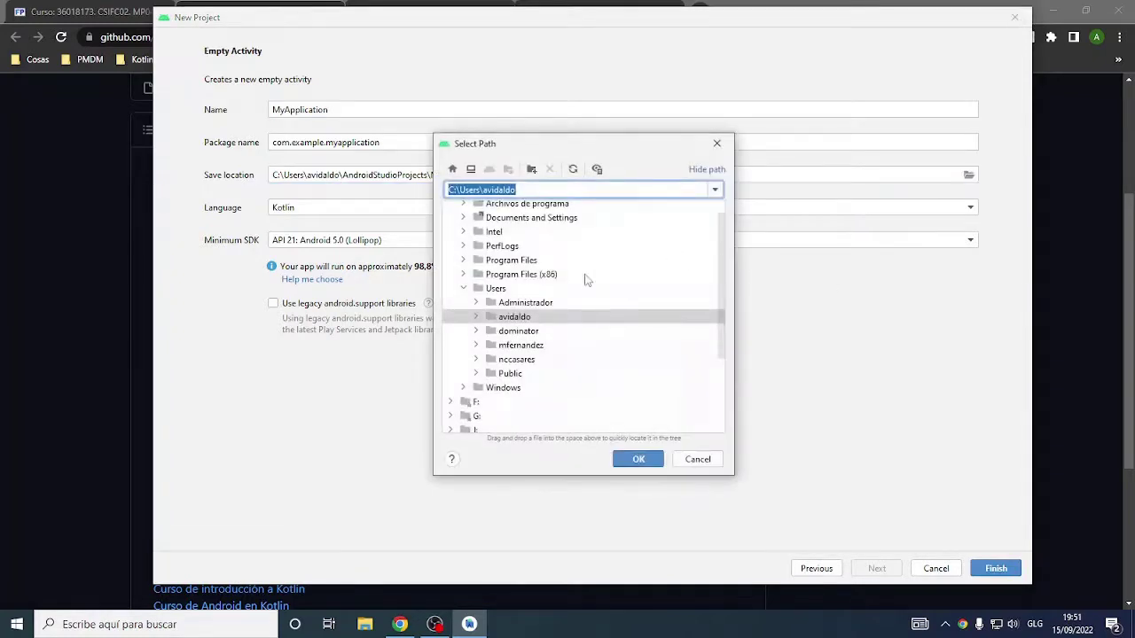
scroll(458, 251, "up", 1)
left_click(451, 207)
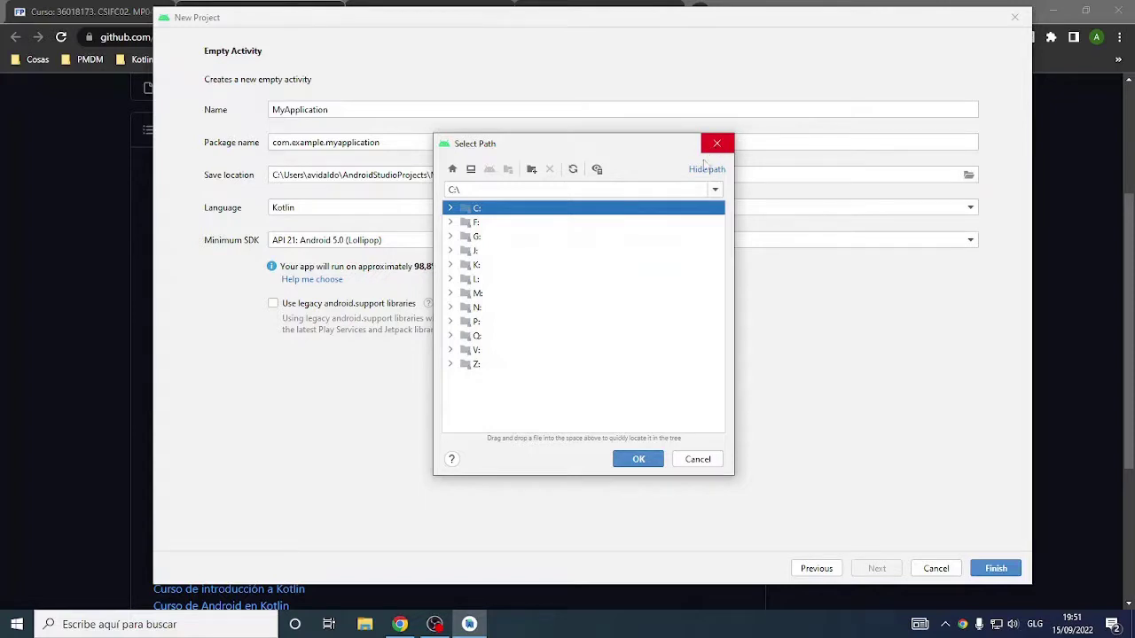
left_click(450, 223)
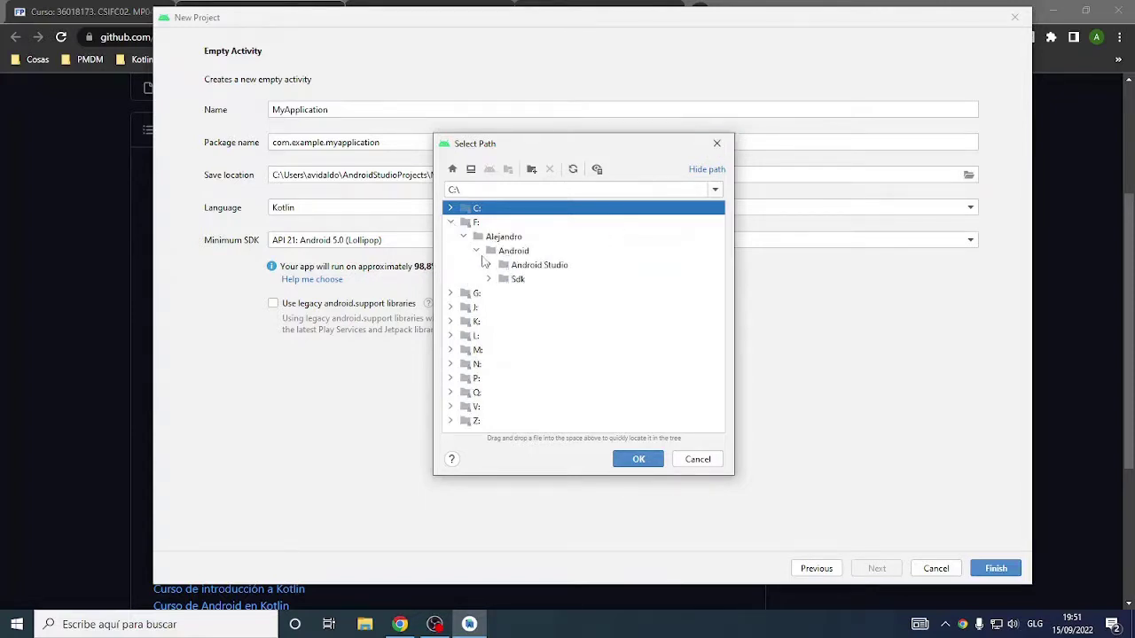
left_click(512, 236)
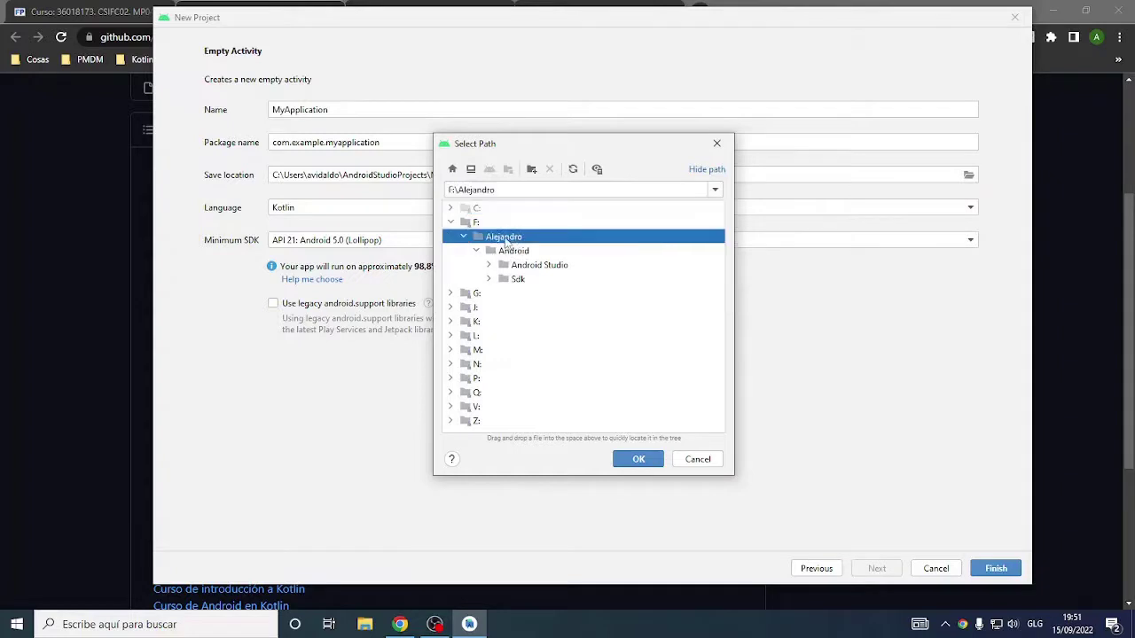
left_click(532, 171)
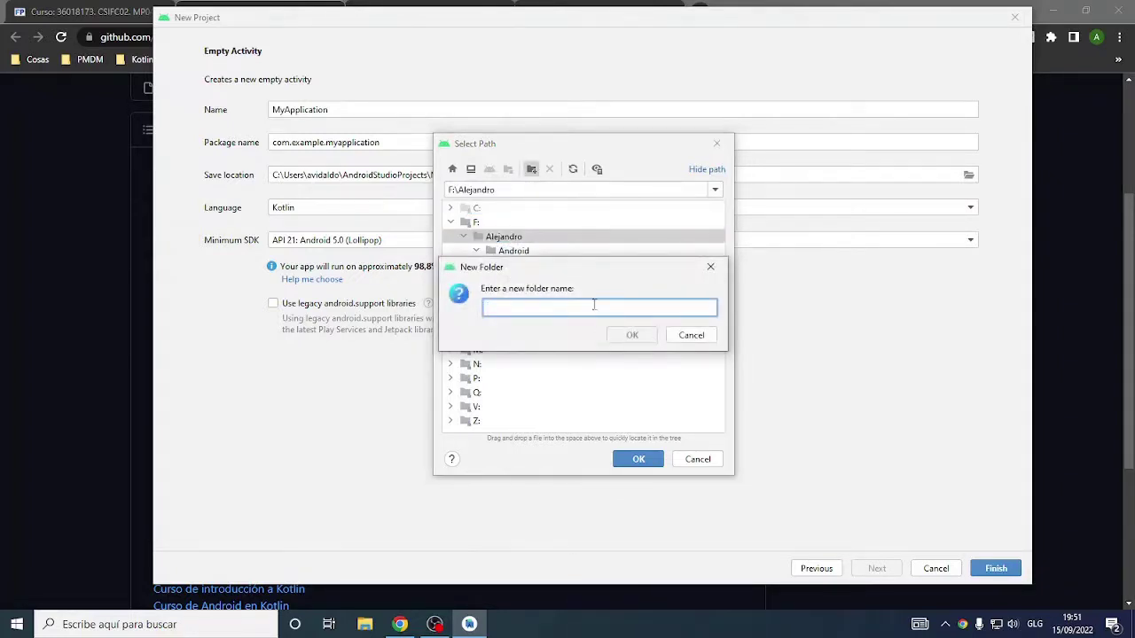
type("pmdm")
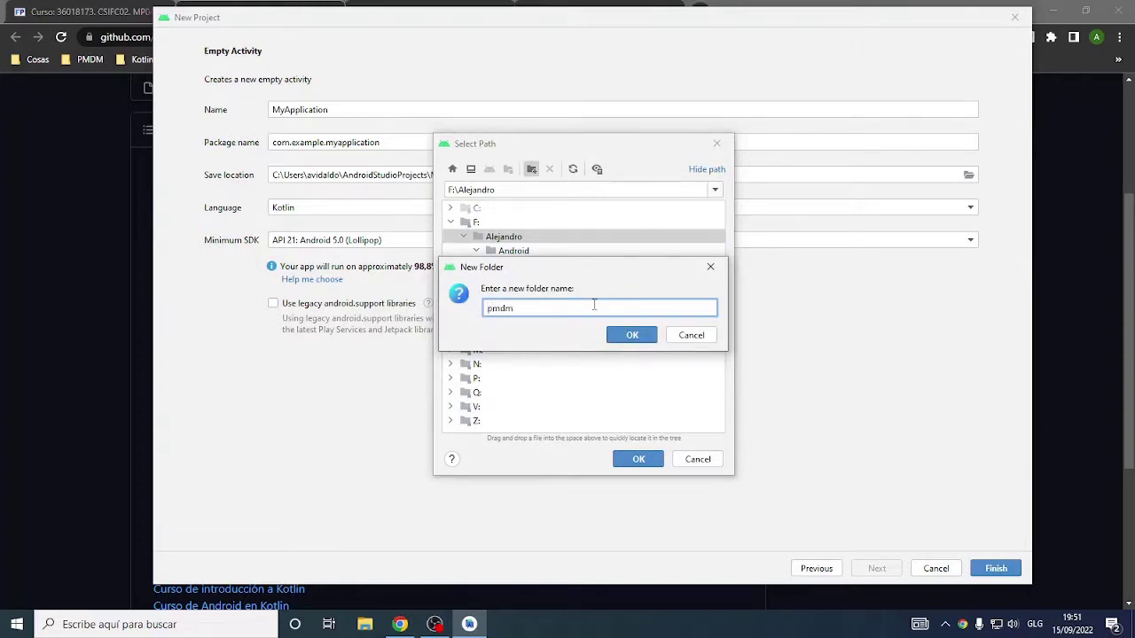
type("22b")
left_click(632, 339)
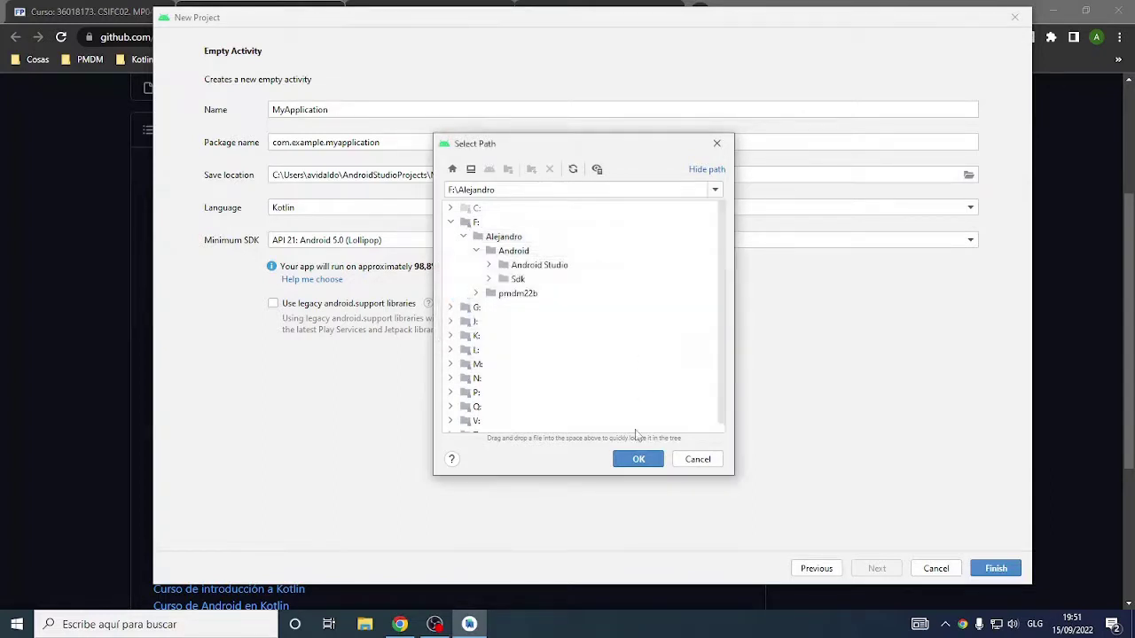
- Set the new pmdm22b folder as the project's save location, moving the path dialog aside to check the form
left_click(535, 296)
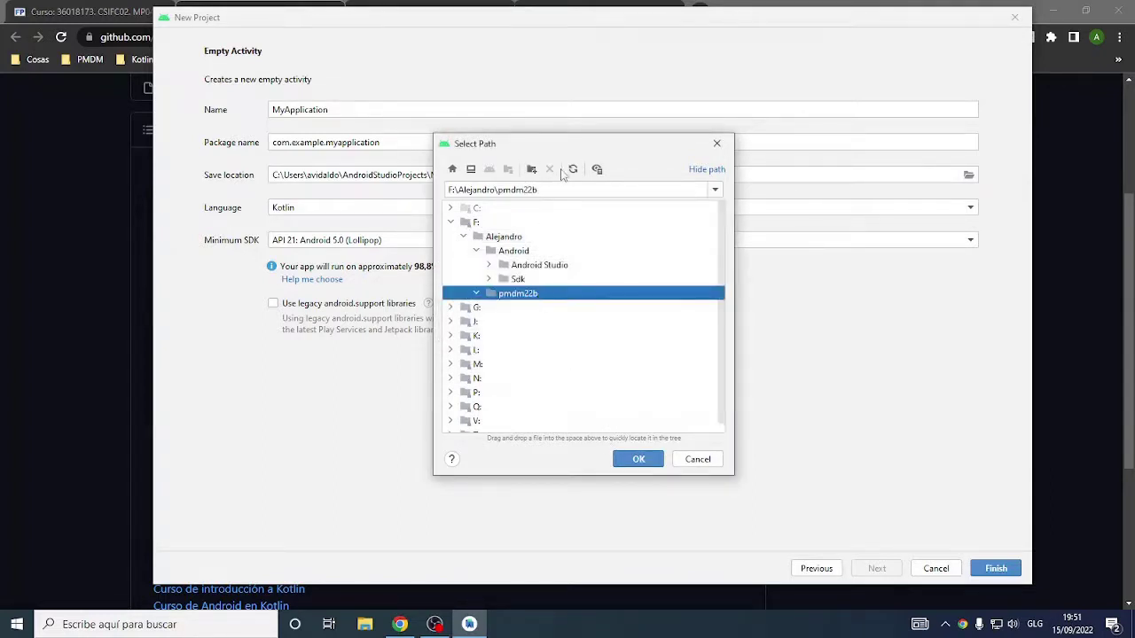
left_click_drag(574, 139, 640, 248)
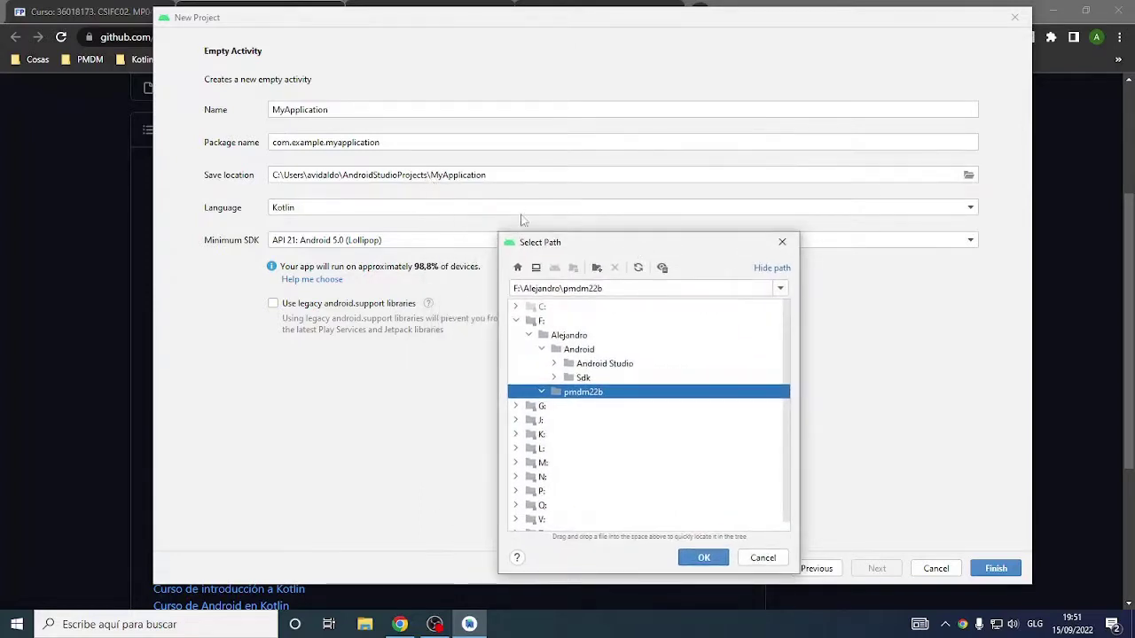
left_click_drag(657, 241, 654, 146)
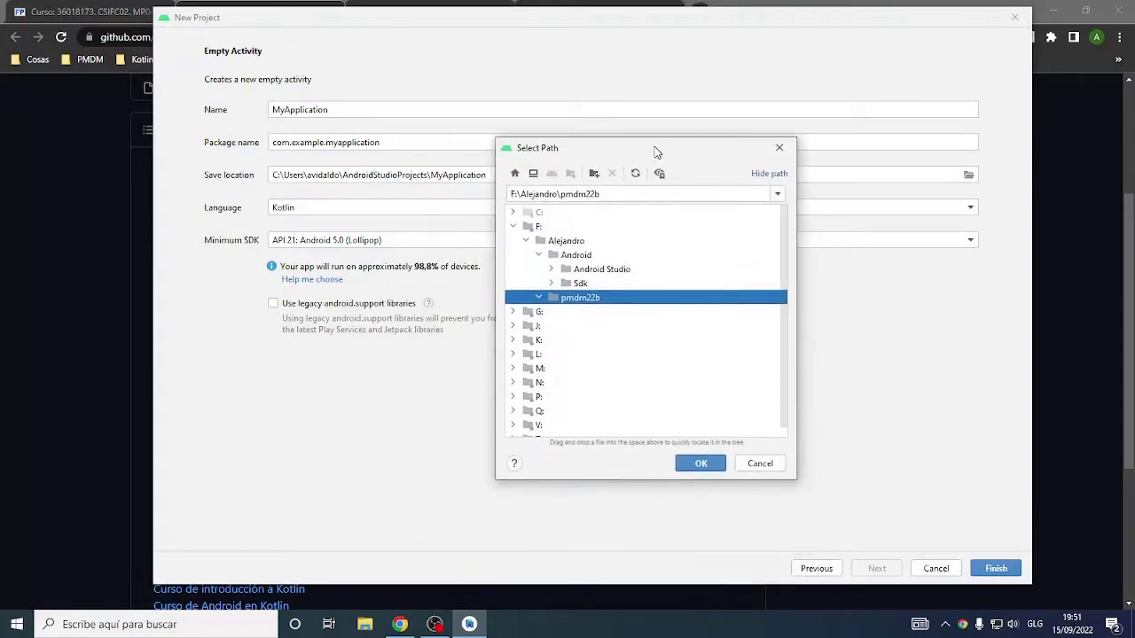
left_click(701, 464)
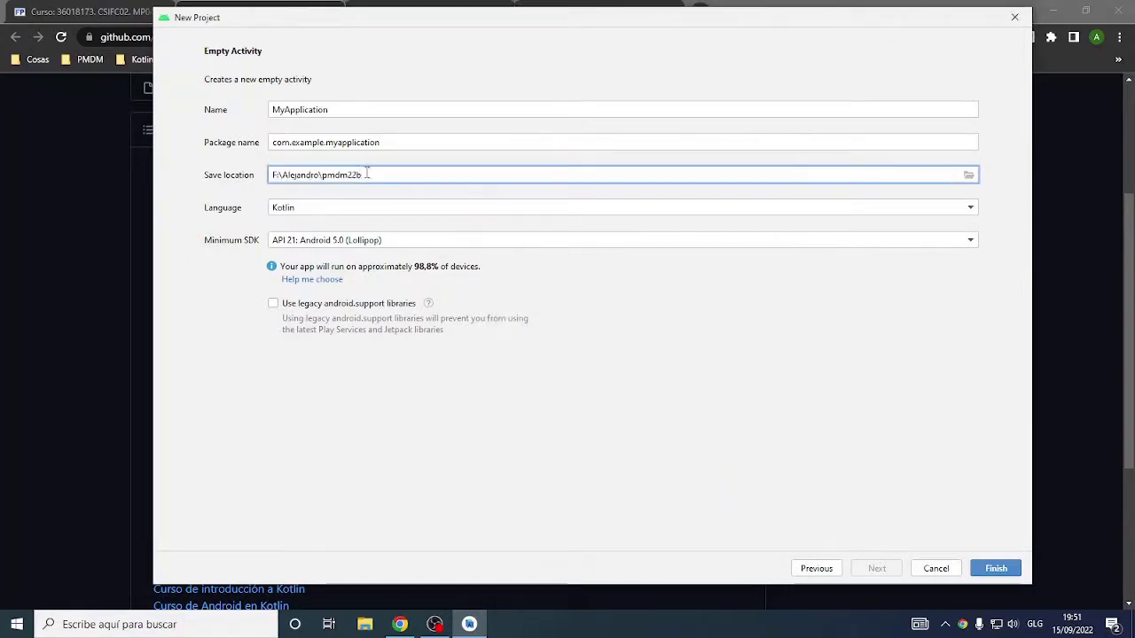
- Append the project name MyApplication as a subfolder of pmdm22b in the save location
left_click_drag(329, 110, 167, 96)
key("ctrl+c")
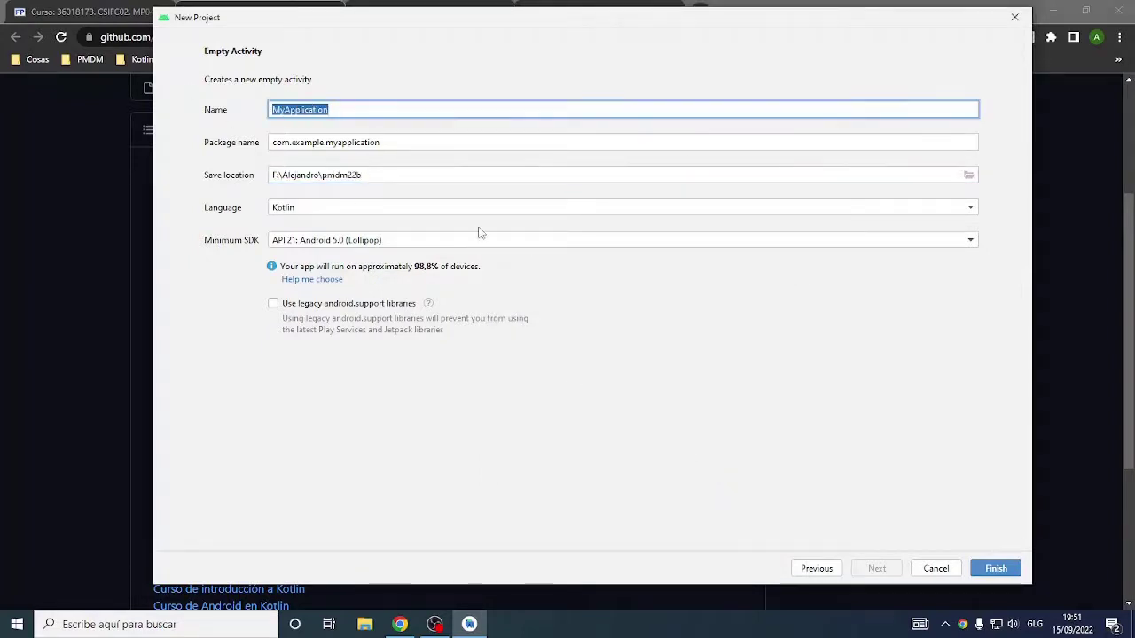
left_click(387, 177)
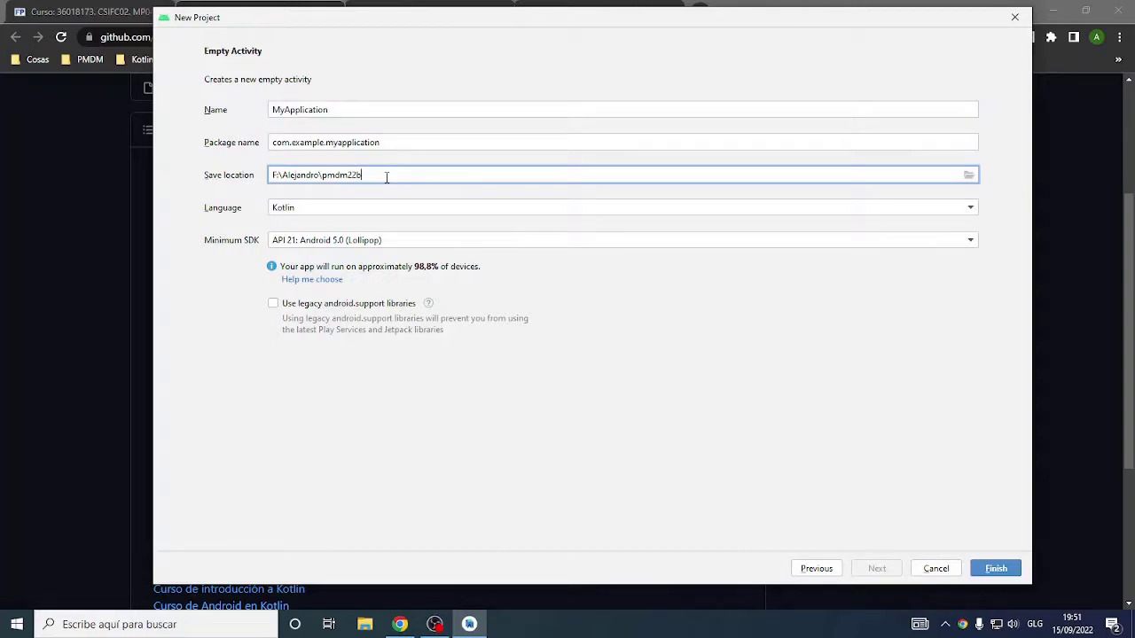
type("\\")
key("ctrl+v")
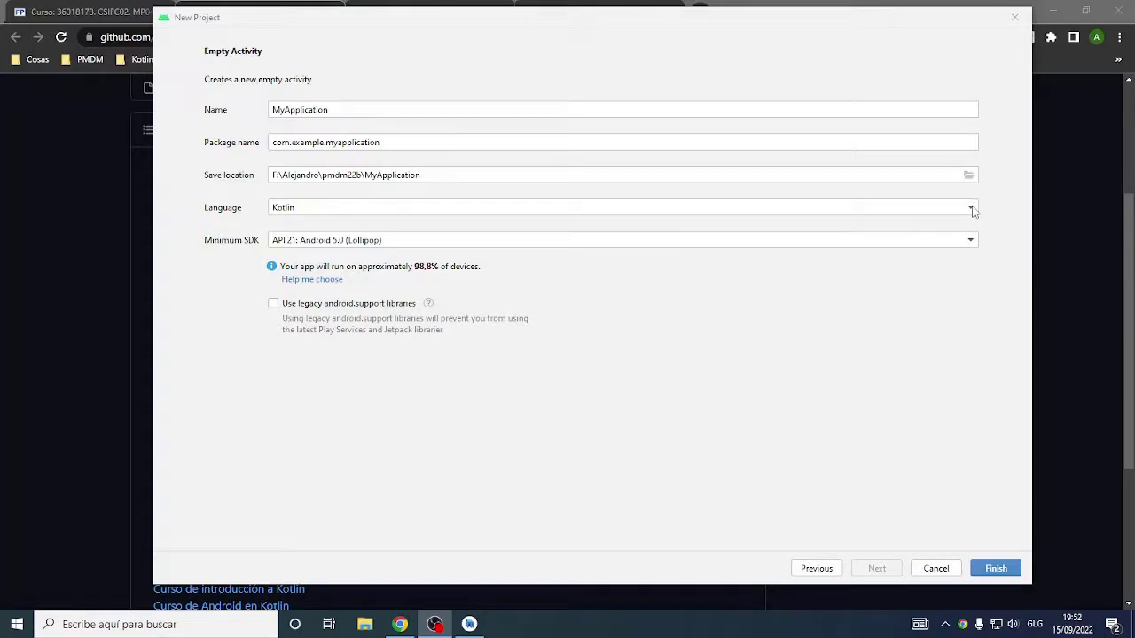
- Switch to the browser, search the web for kotlin in a new tab and highlight the language's designer
left_click(405, 621)
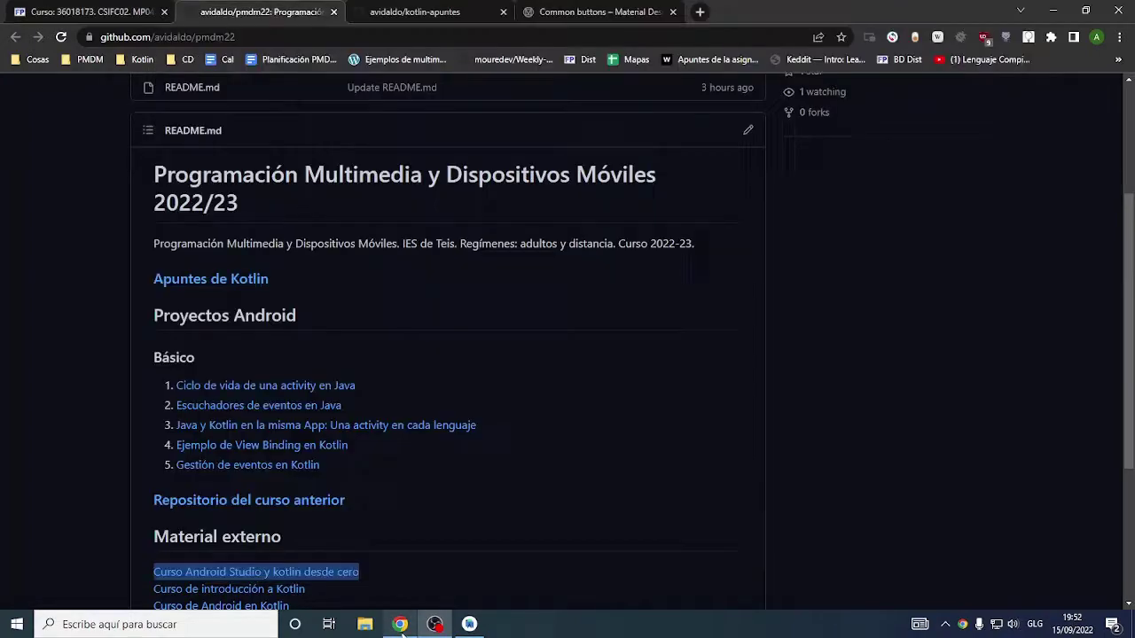
left_click(700, 12)
type("kotlin")
key("Return")
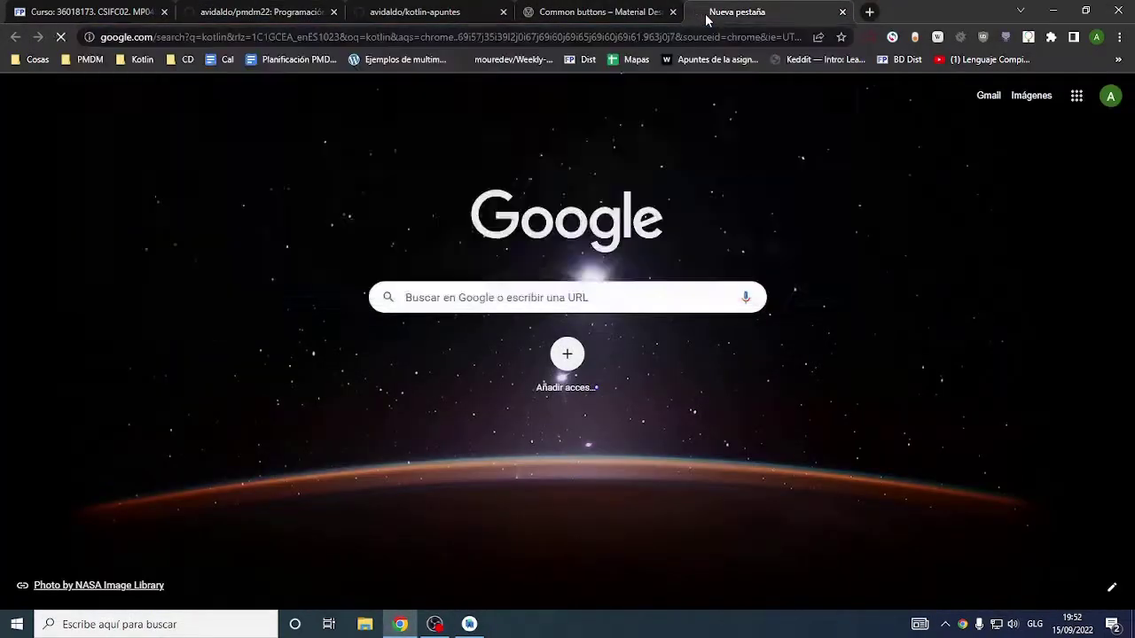
scroll(804, 381, "down", 3)
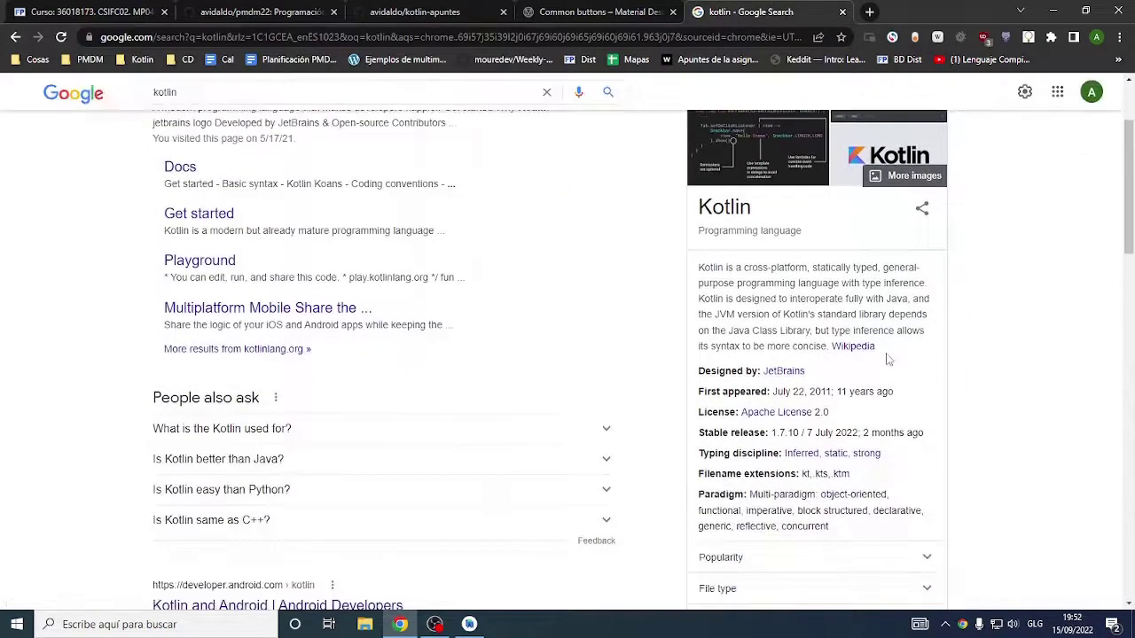
left_click_drag(807, 371, 763, 371)
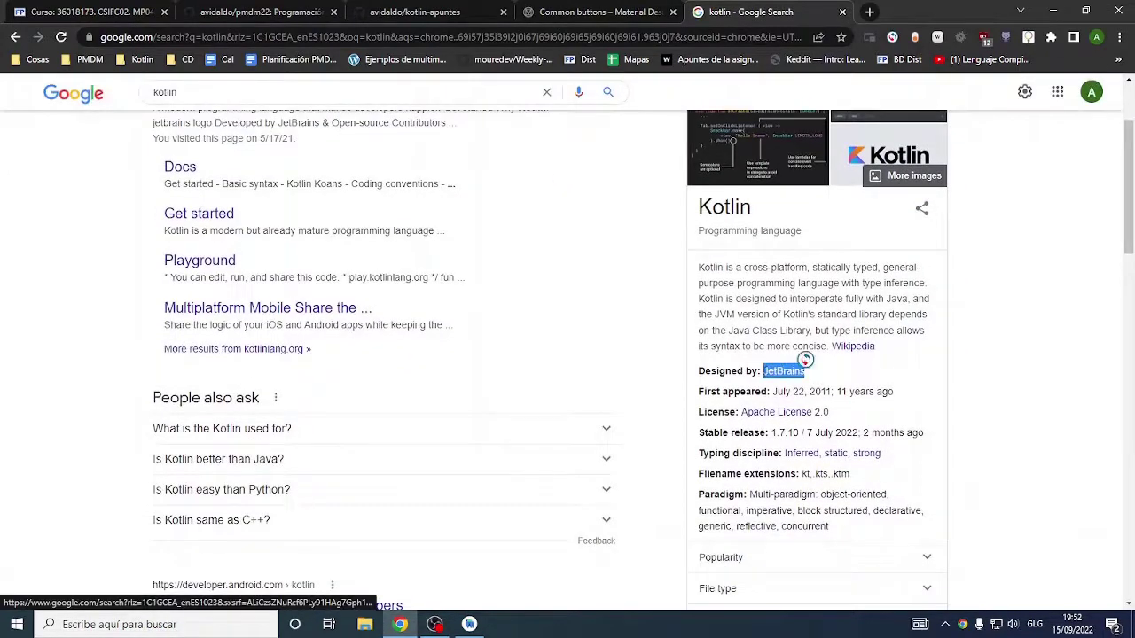
- Open the search results for JetBrains and highlight the IntelliJ IDEA entry
left_click(805, 360)
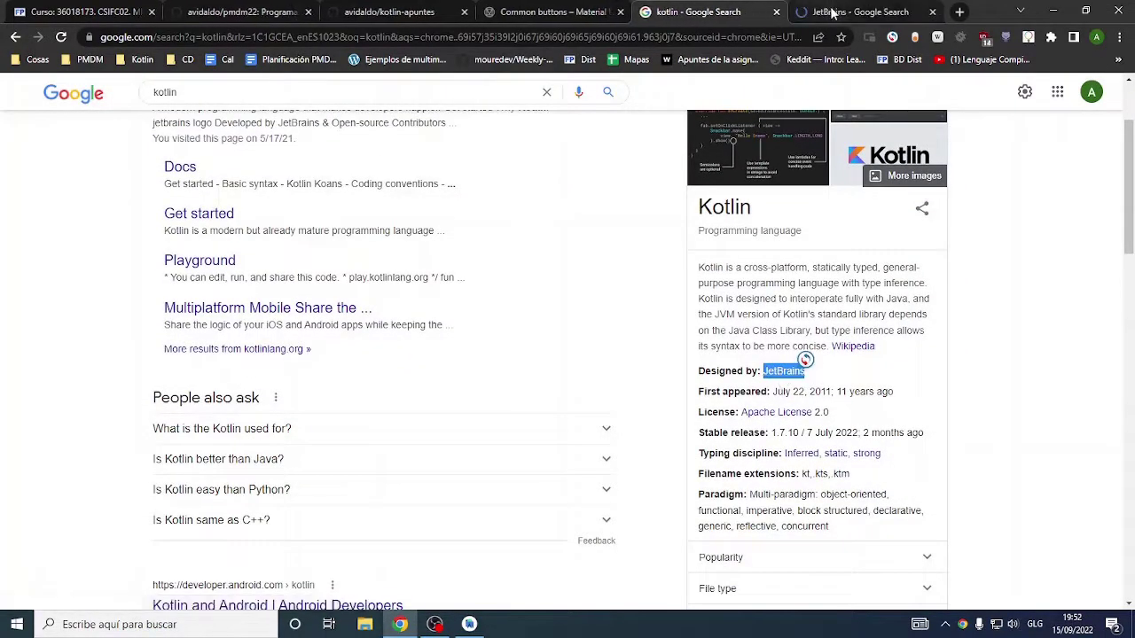
scroll(535, 297, "down", 2)
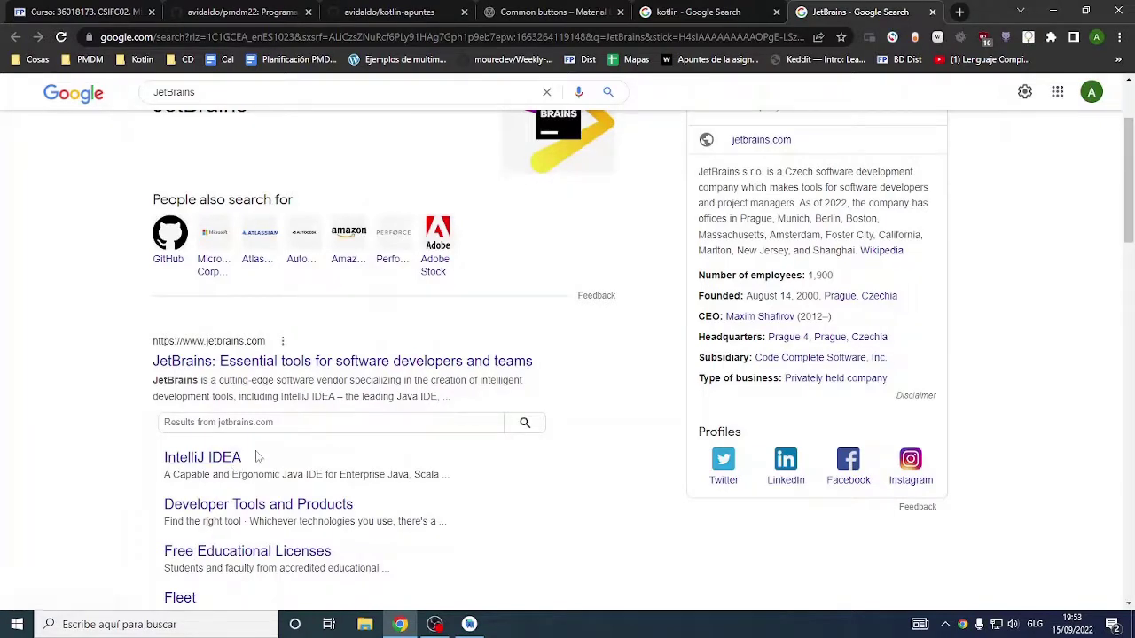
left_click_drag(253, 459, 161, 468)
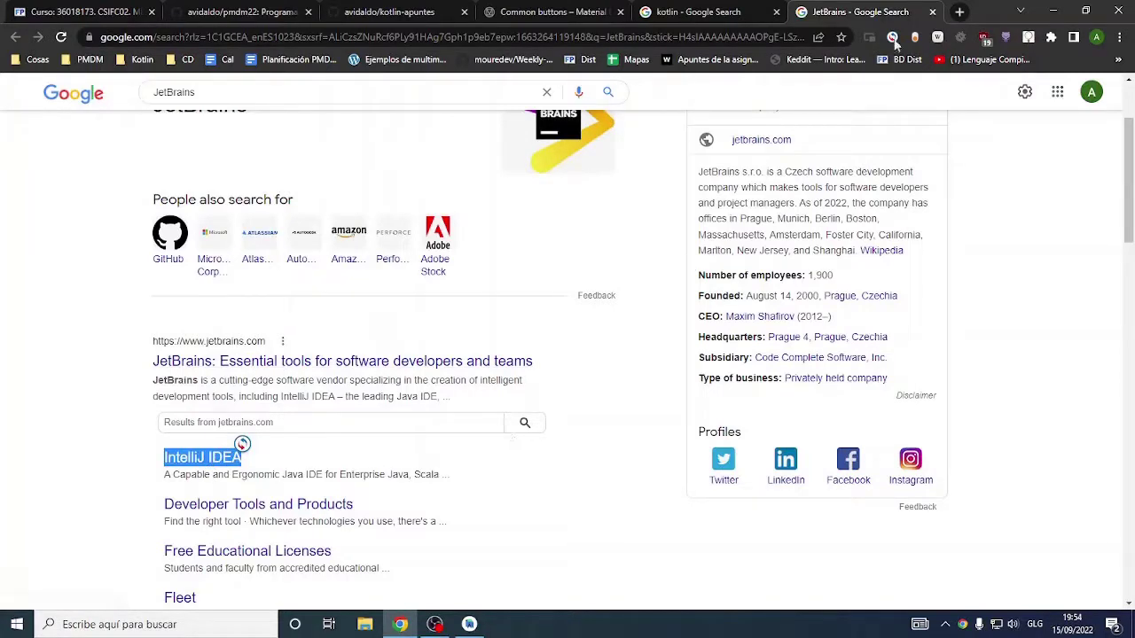
- Search the web for jetpck in a new browser tab
left_click(957, 13)
type("je")
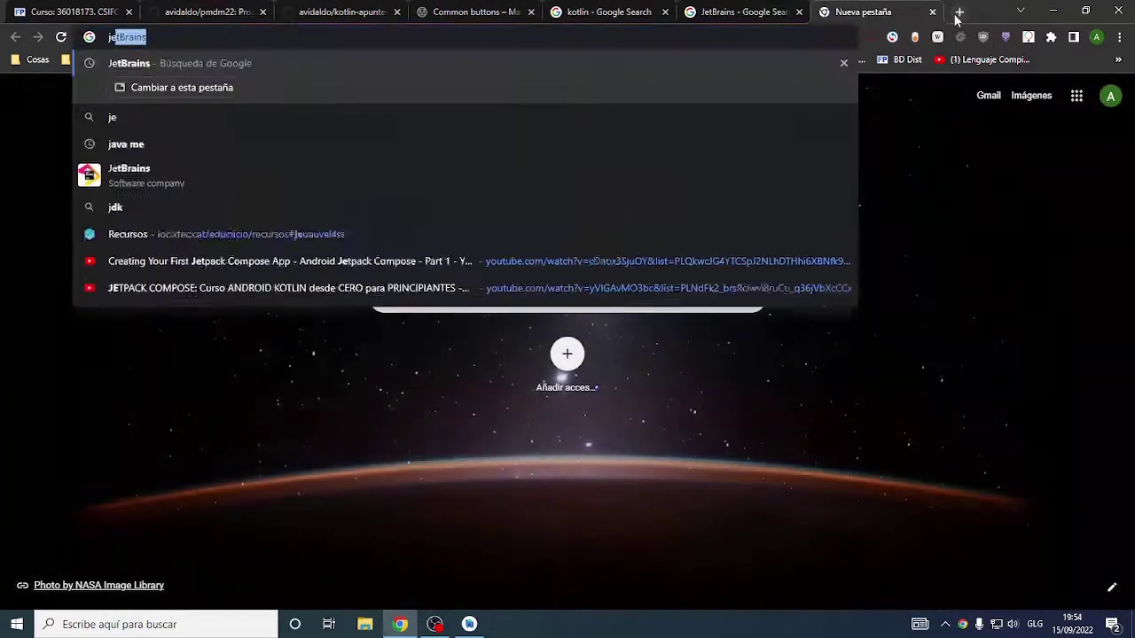
type("tpck")
key("Return")
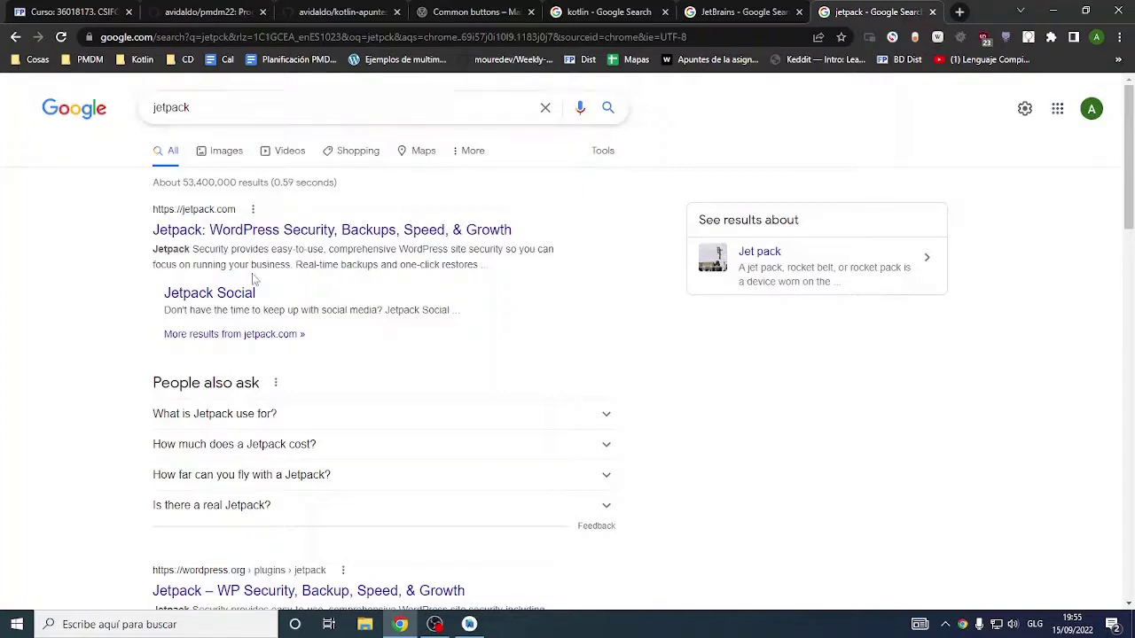
- Look over the home page of the Jetpack WordPress site and return to the search results
left_click(203, 234)
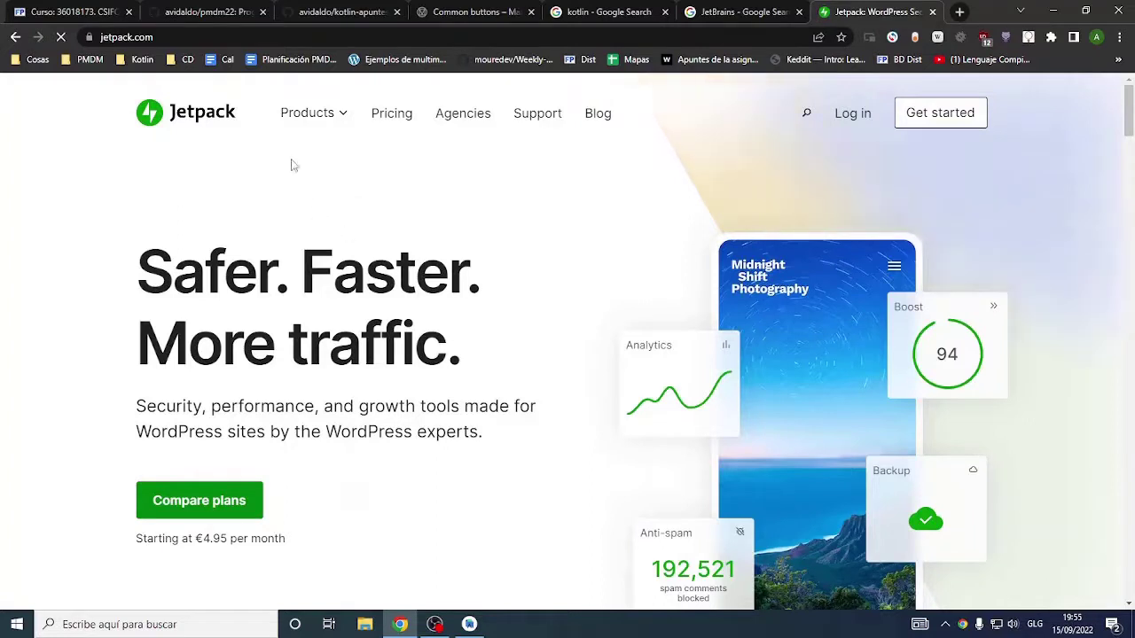
scroll(499, 272, "down", 1)
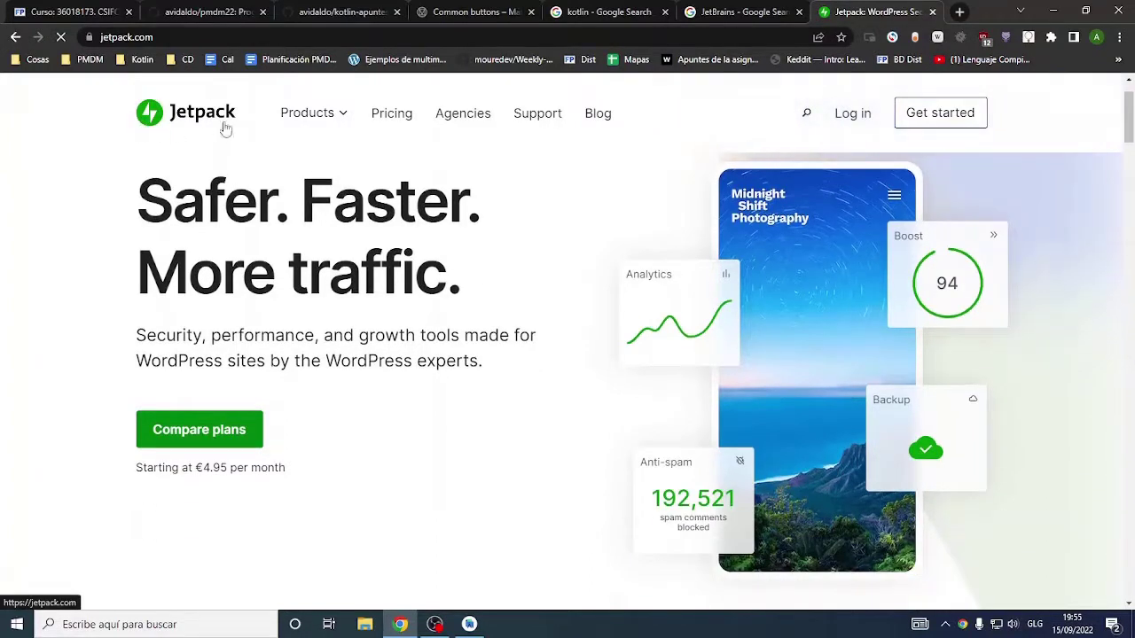
scroll(408, 270, "down", 7)
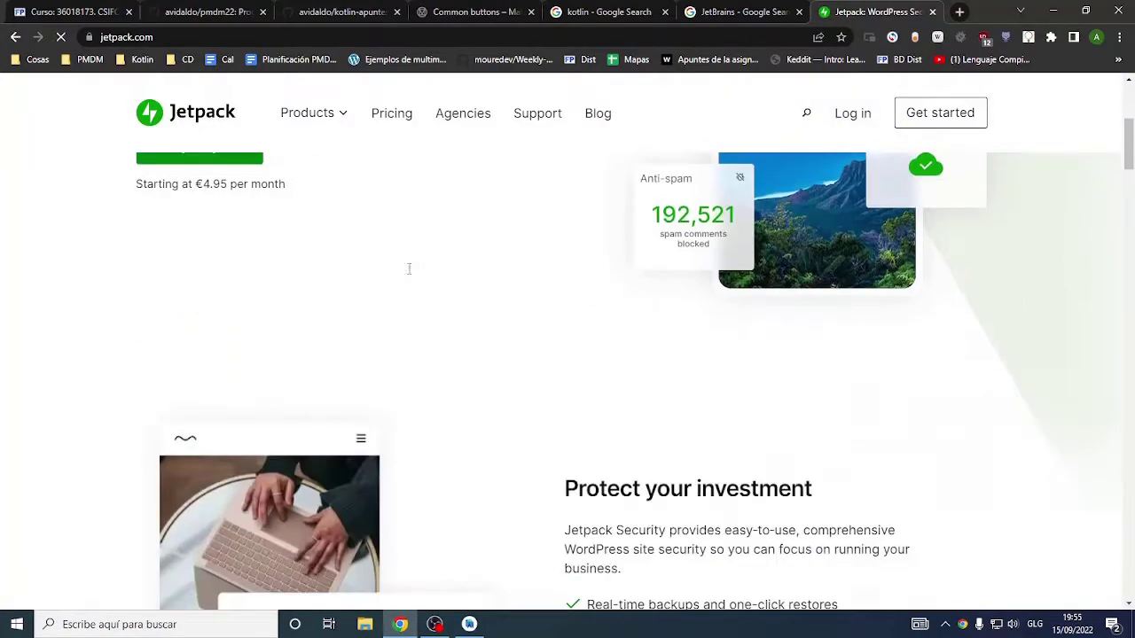
scroll(408, 270, "down", 4)
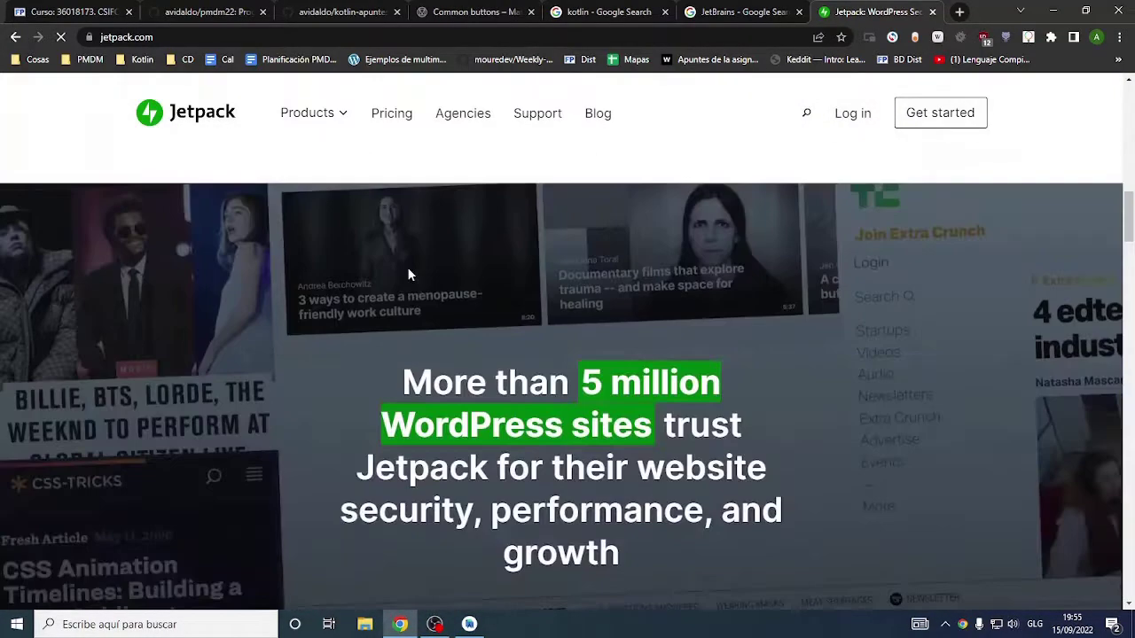
scroll(408, 271, "up", 9)
scroll(407, 275, "up", 3)
left_click(15, 37)
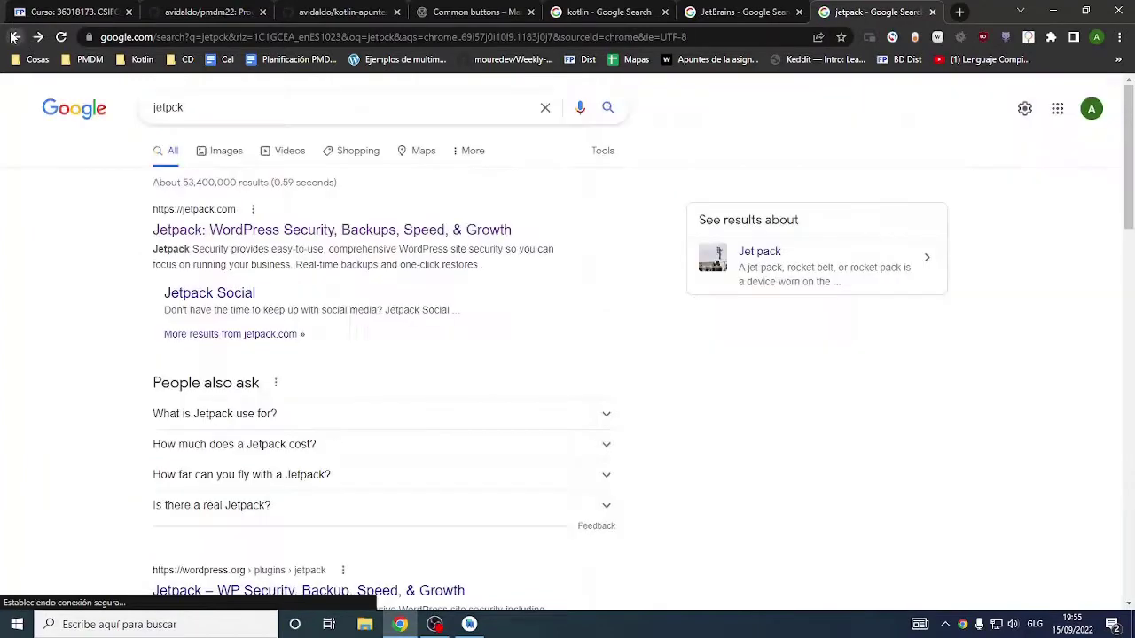
- Correct the search to jetpack, refine it to jetpack android and open the Android Jetpack Dev Resources page
left_click(170, 108)
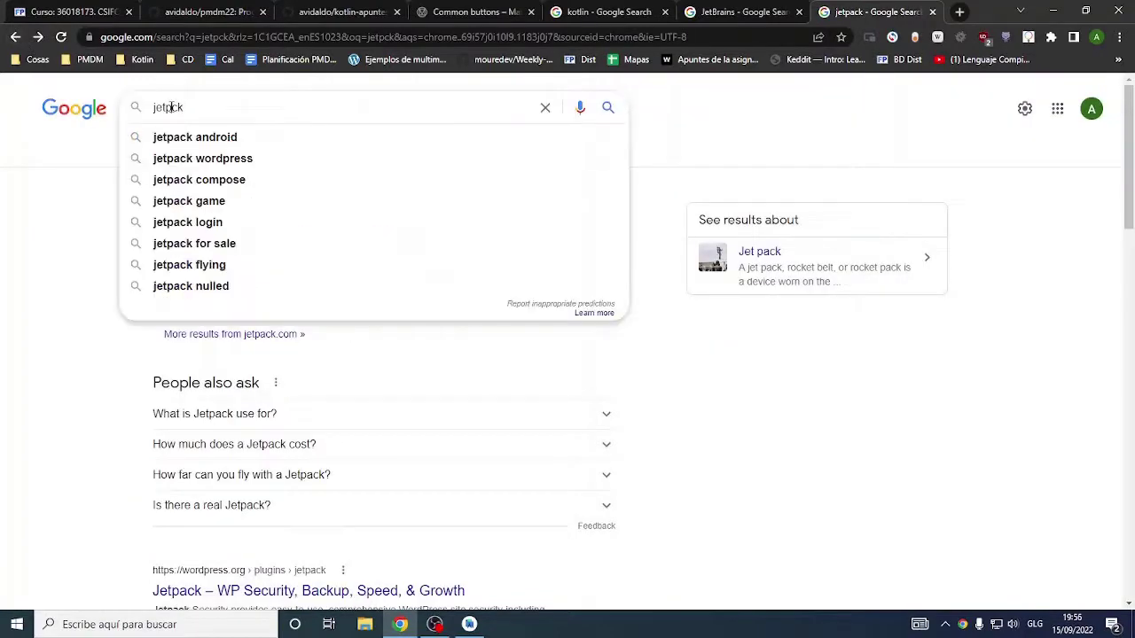
type("a")
key("Return")
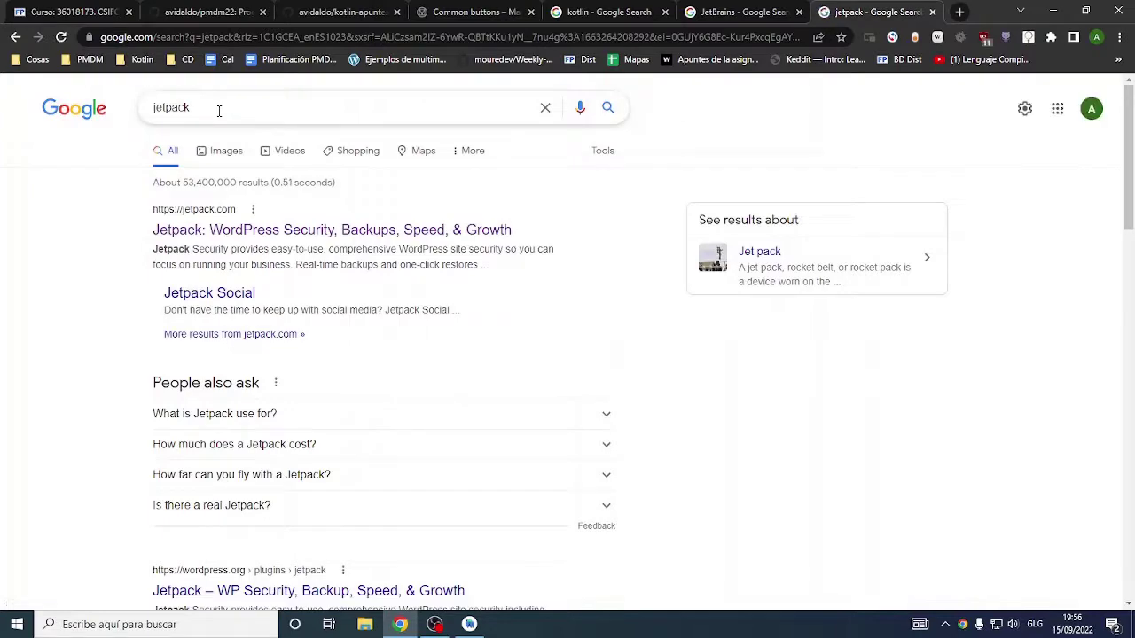
left_click(219, 111)
key("Down")
key("Return")
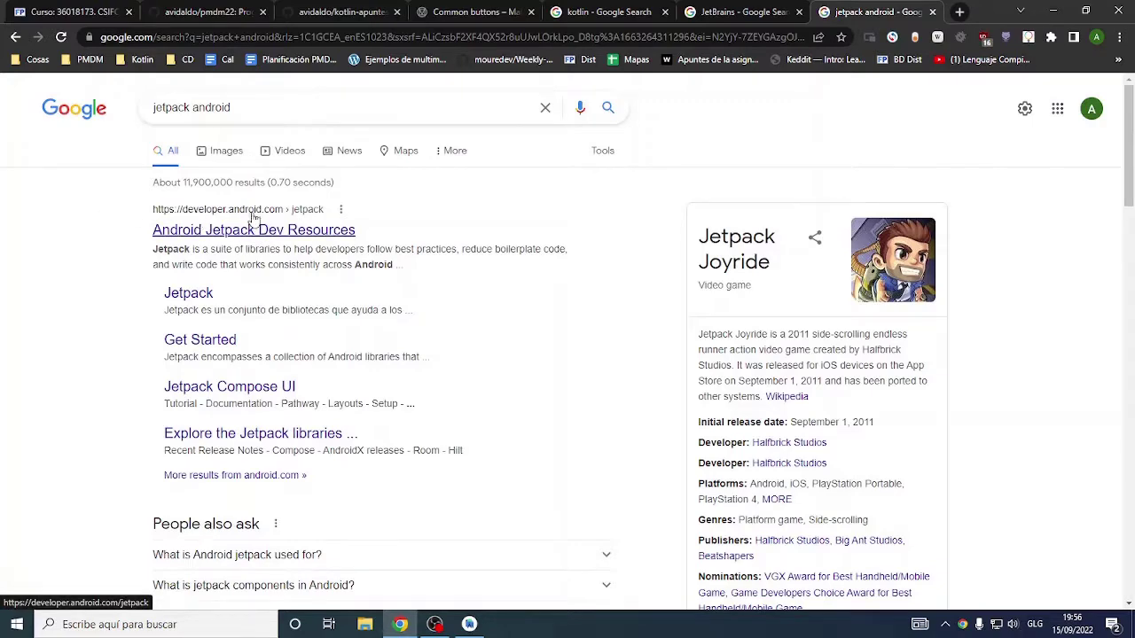
left_click_drag(281, 215, 270, 238)
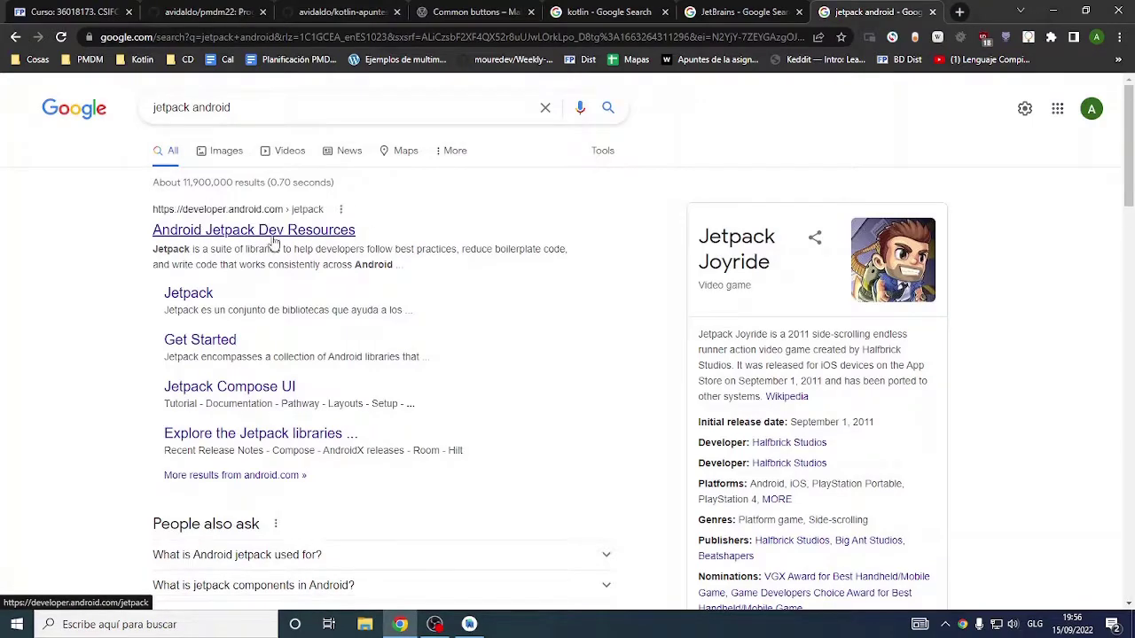
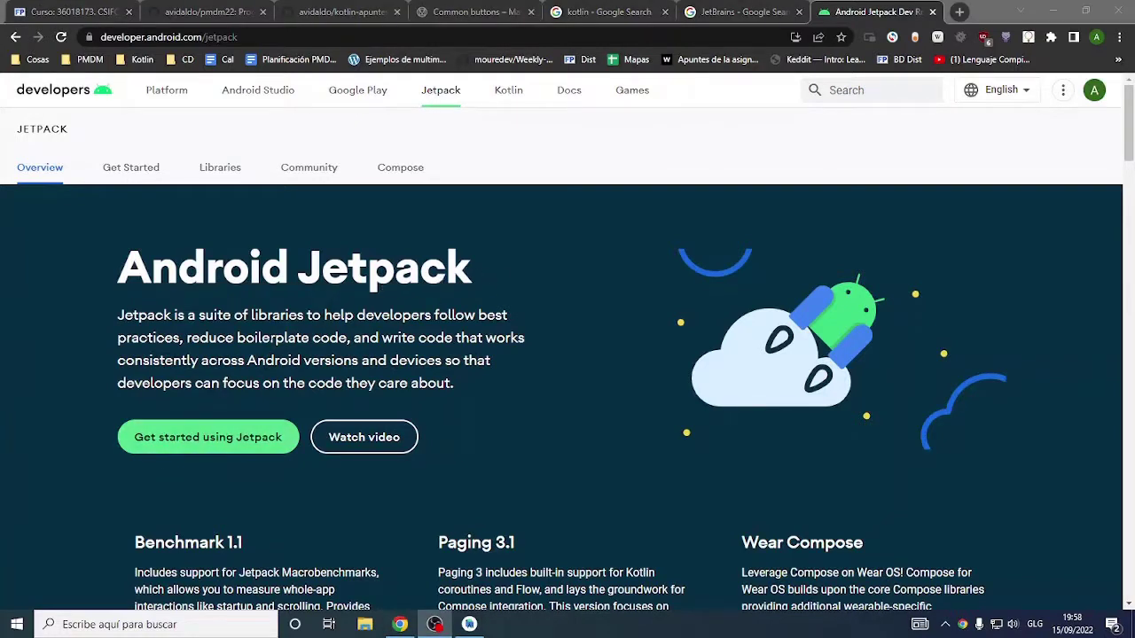
- Skim the Android Jetpack overview, close its tab and return to Android Studio's New Project window
scroll(484, 254, "down", 3)
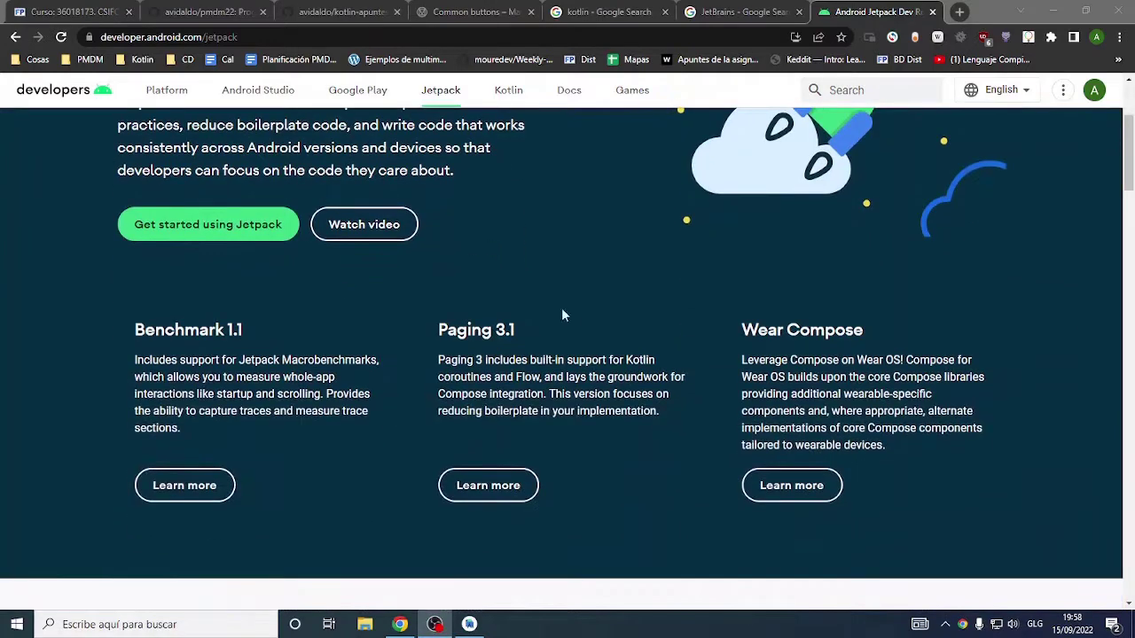
scroll(591, 336, "up", 3)
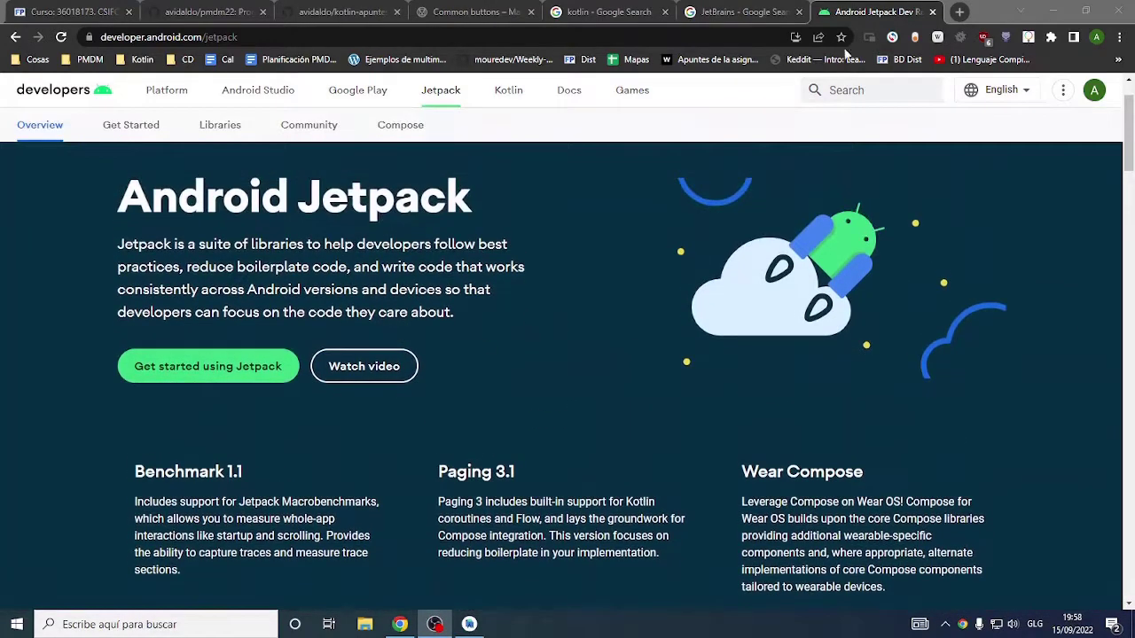
left_click(933, 12)
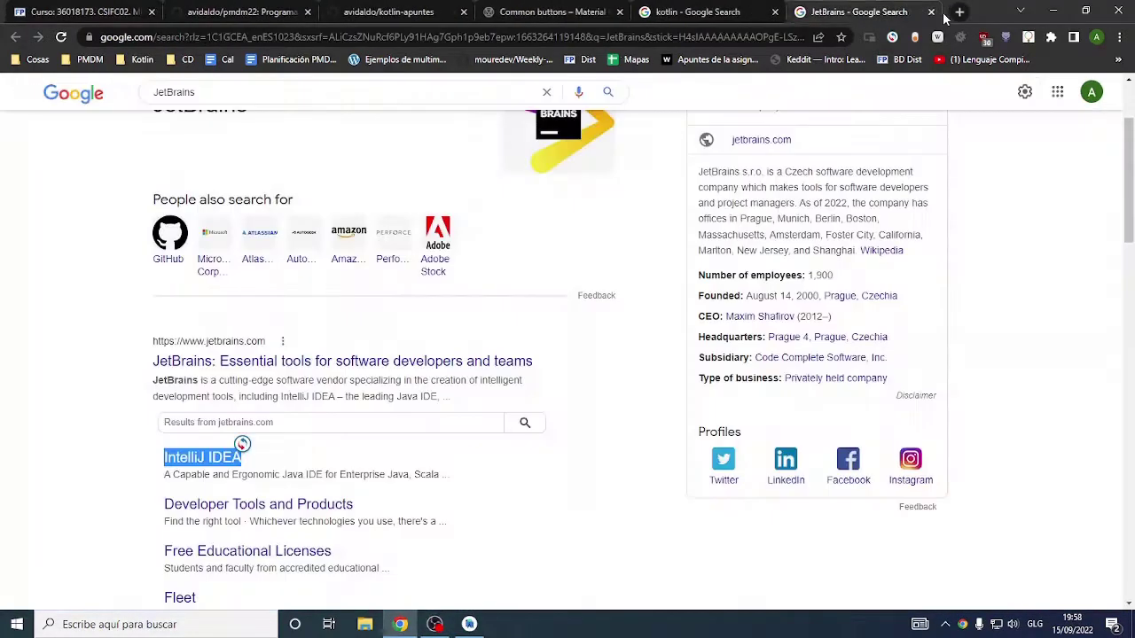
left_click(1053, 11)
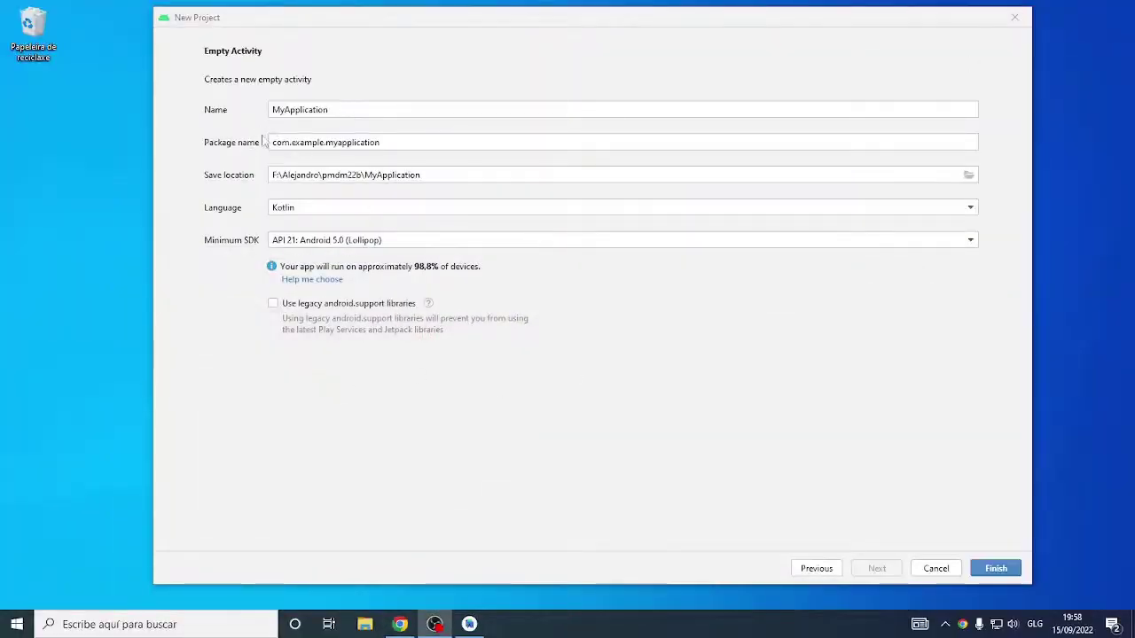
- Examine the package name and the MyApplication folder at the end of the save location path
left_click(413, 142)
left_click_drag(413, 142, 197, 144)
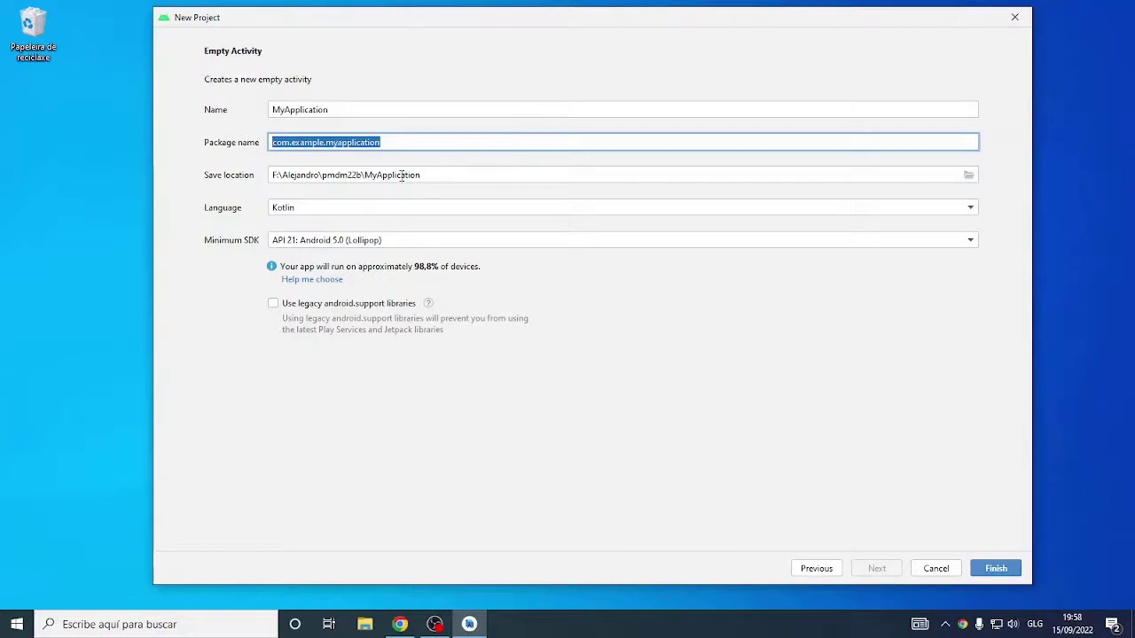
left_click_drag(366, 174, 444, 175)
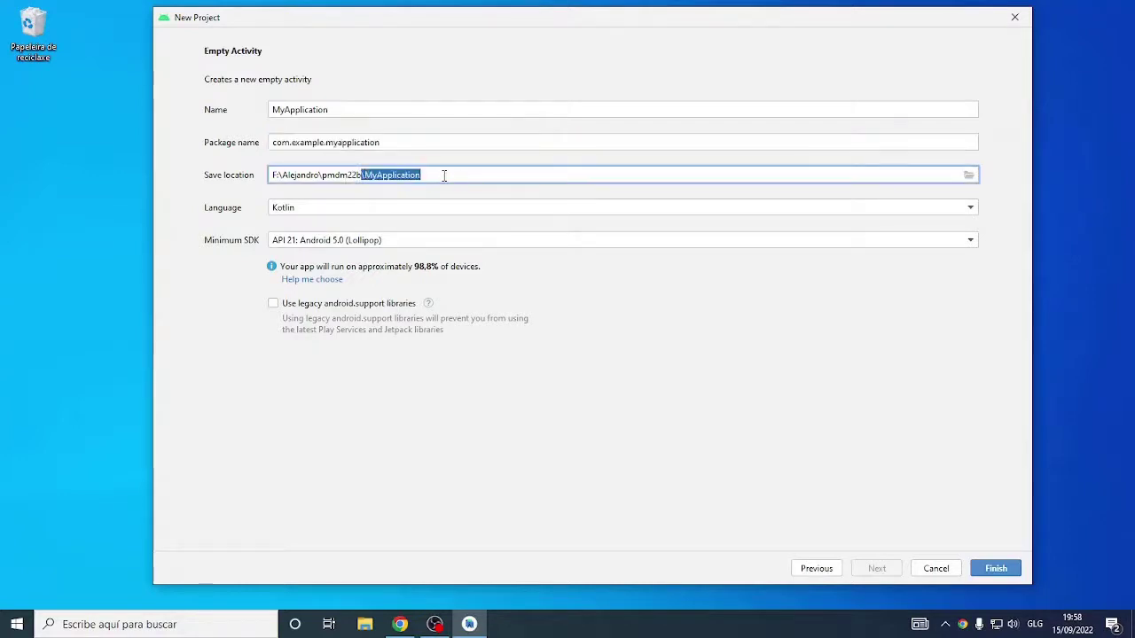
left_click(363, 175)
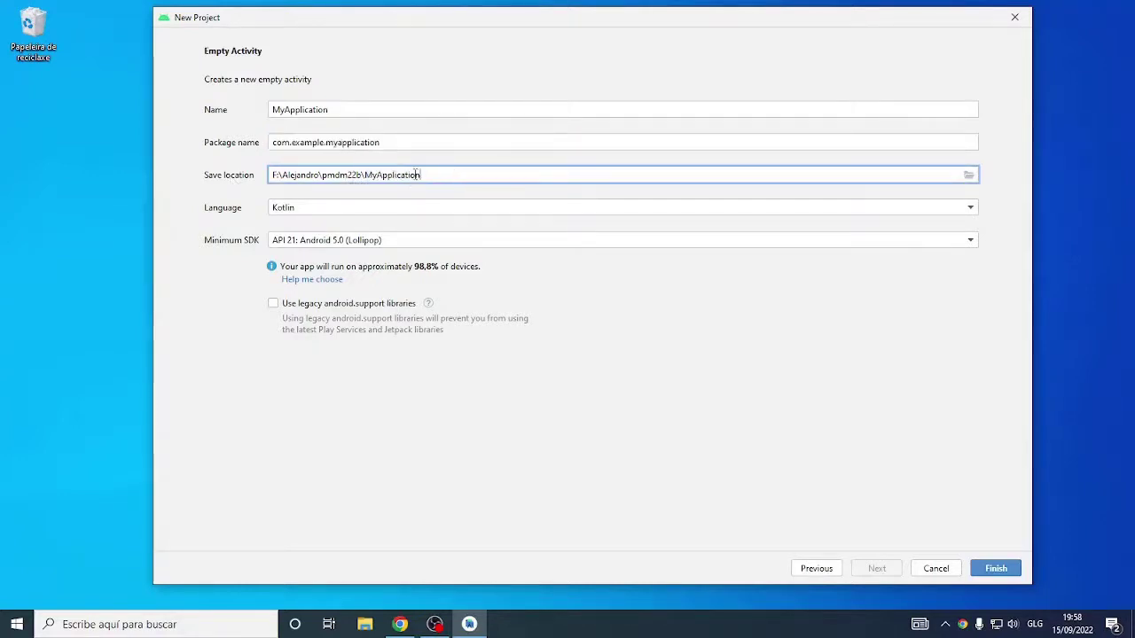
left_click_drag(363, 174, 522, 173)
- Set the project name to My Application, with a space, and highlight the MyApplication folder name in the save location for comparison
left_click(340, 108)
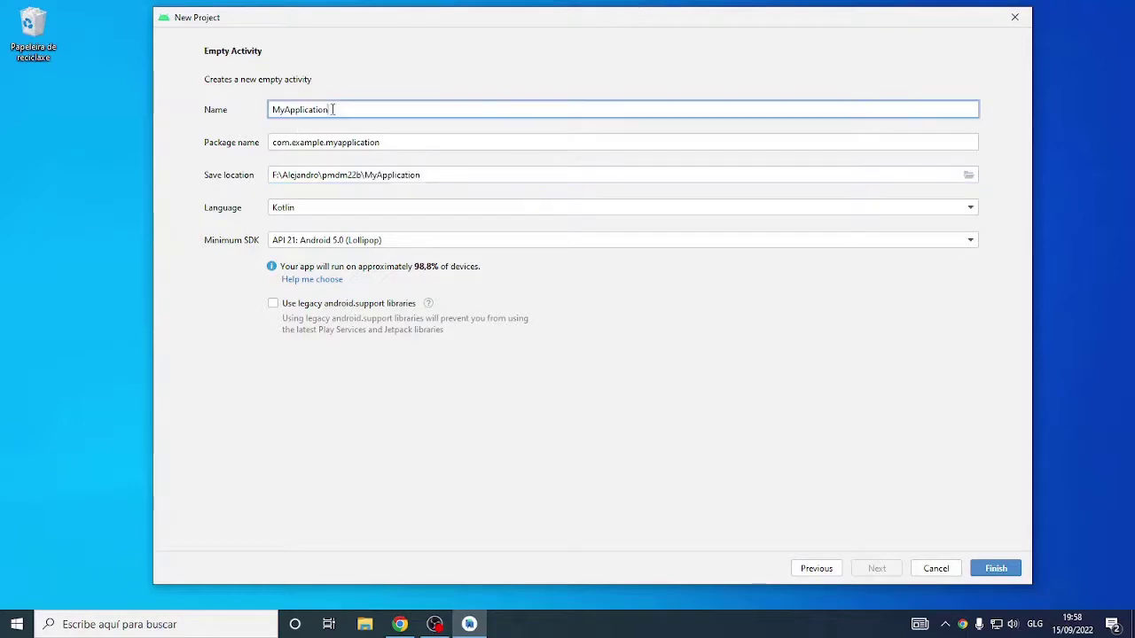
left_click(285, 110)
key("ctrl+a")
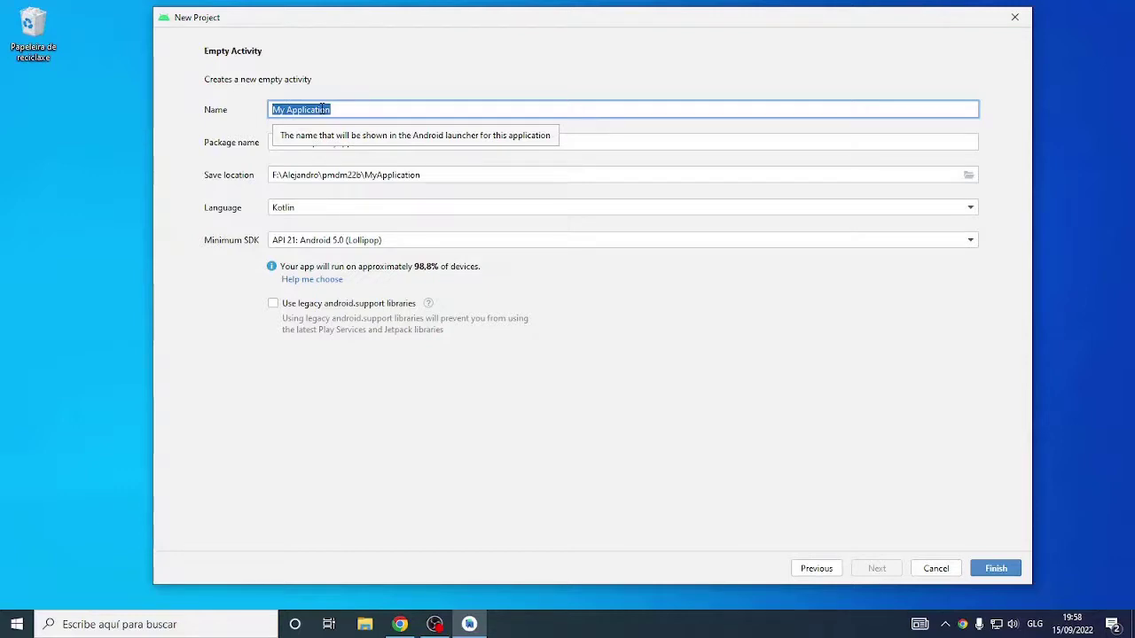
left_click(321, 109)
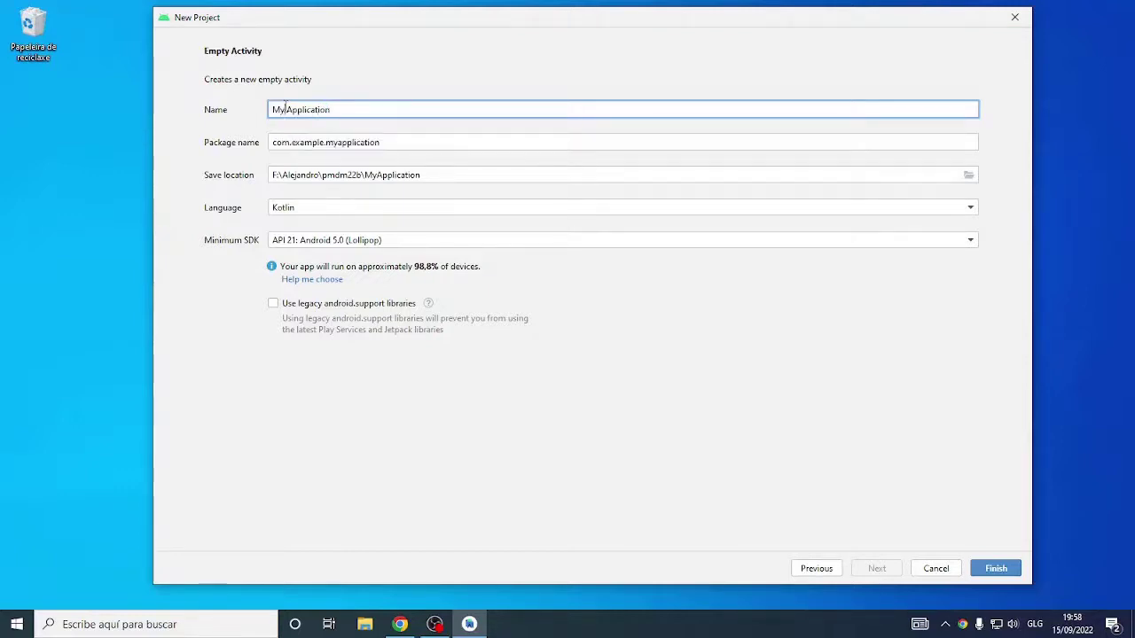
left_click(284, 108)
left_click_drag(310, 109, 341, 109)
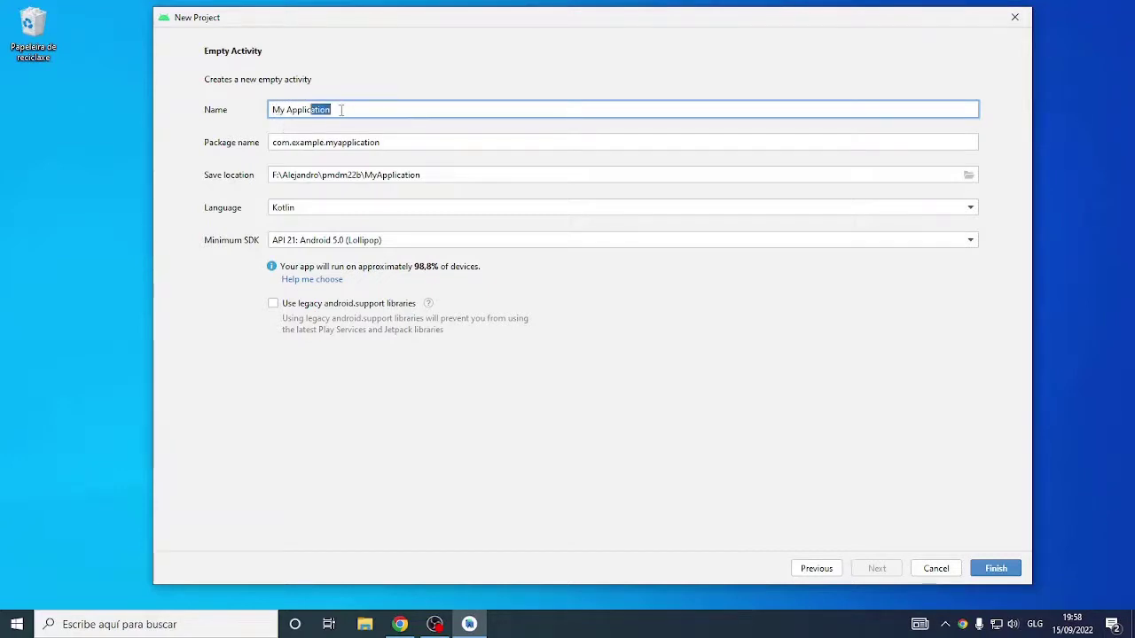
left_click(285, 110)
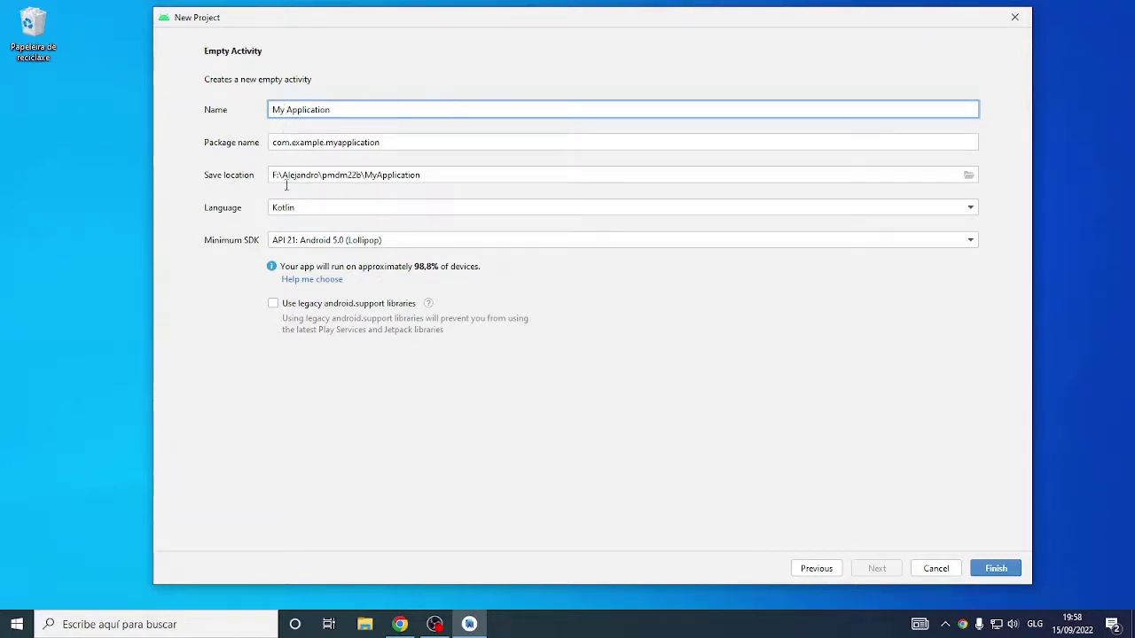
left_click_drag(422, 175, 366, 174)
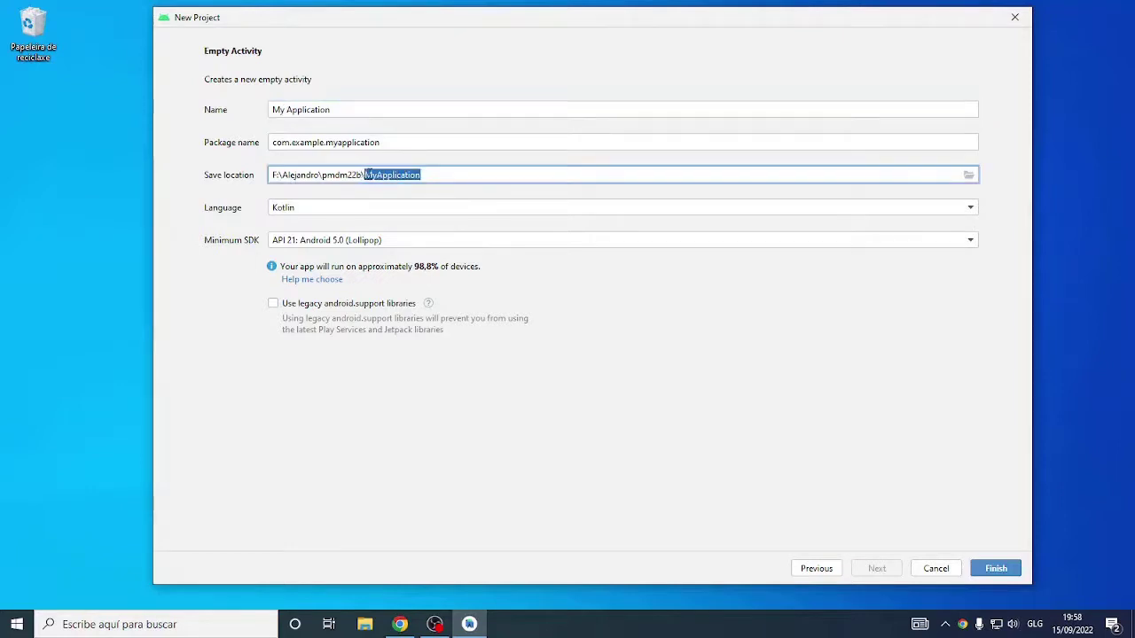
- Compare the available project languages and set the new project's language to Java
left_click(409, 173)
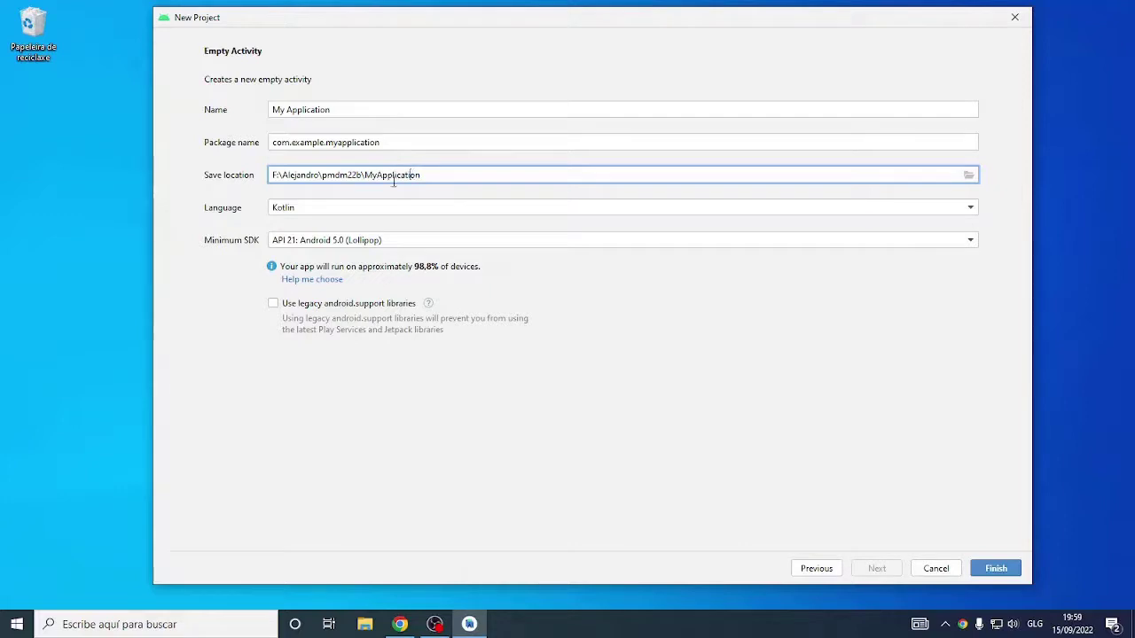
left_click(324, 211)
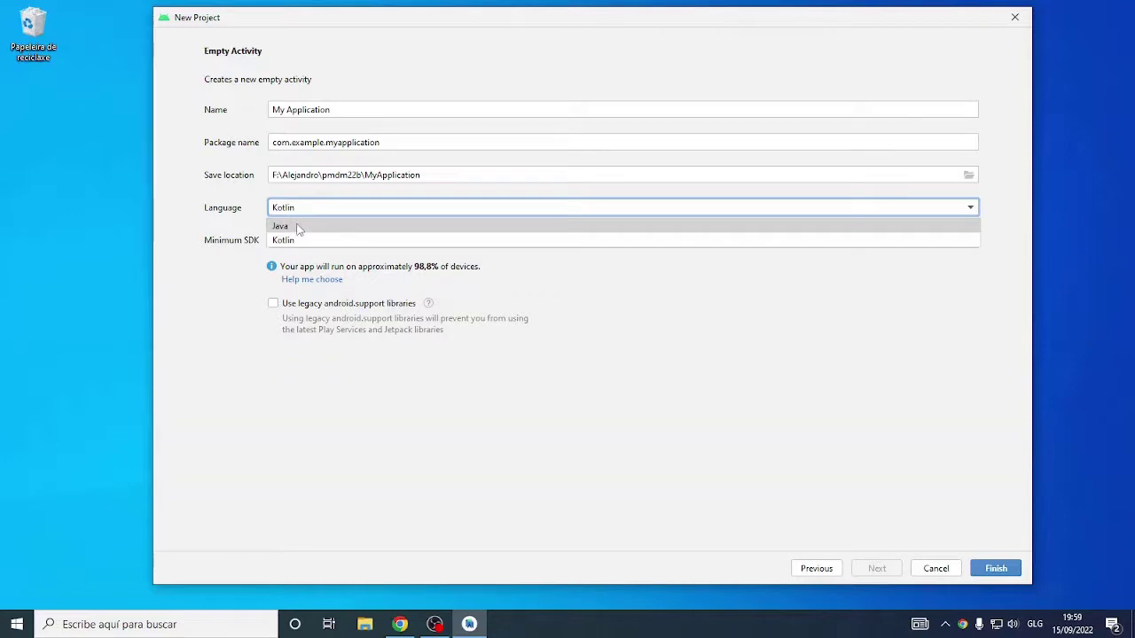
left_click(301, 211)
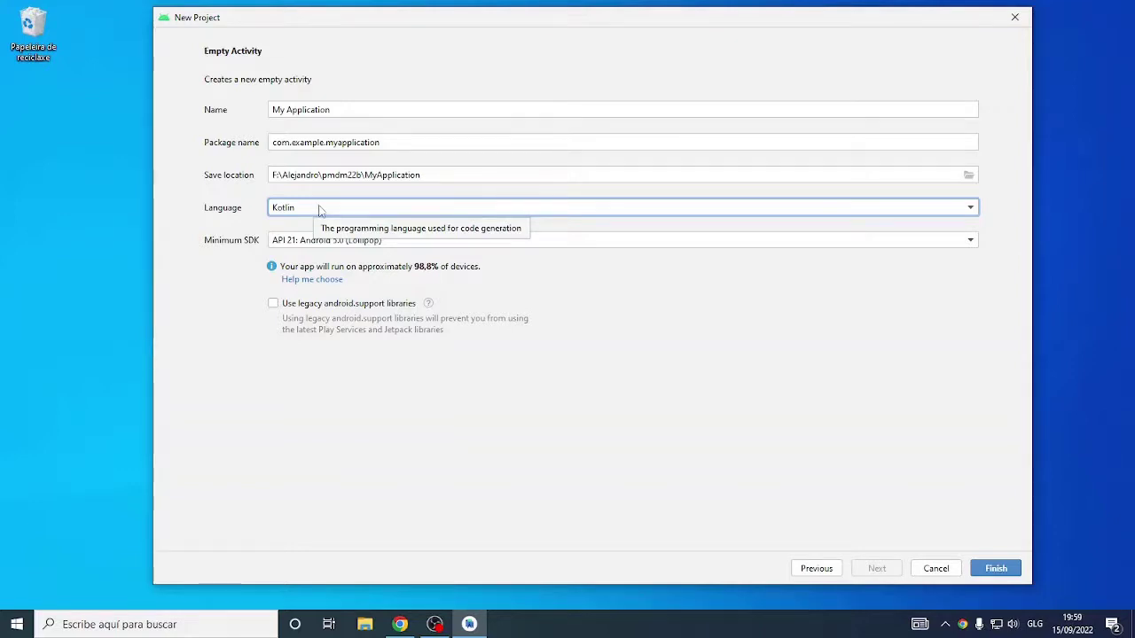
left_click(319, 210)
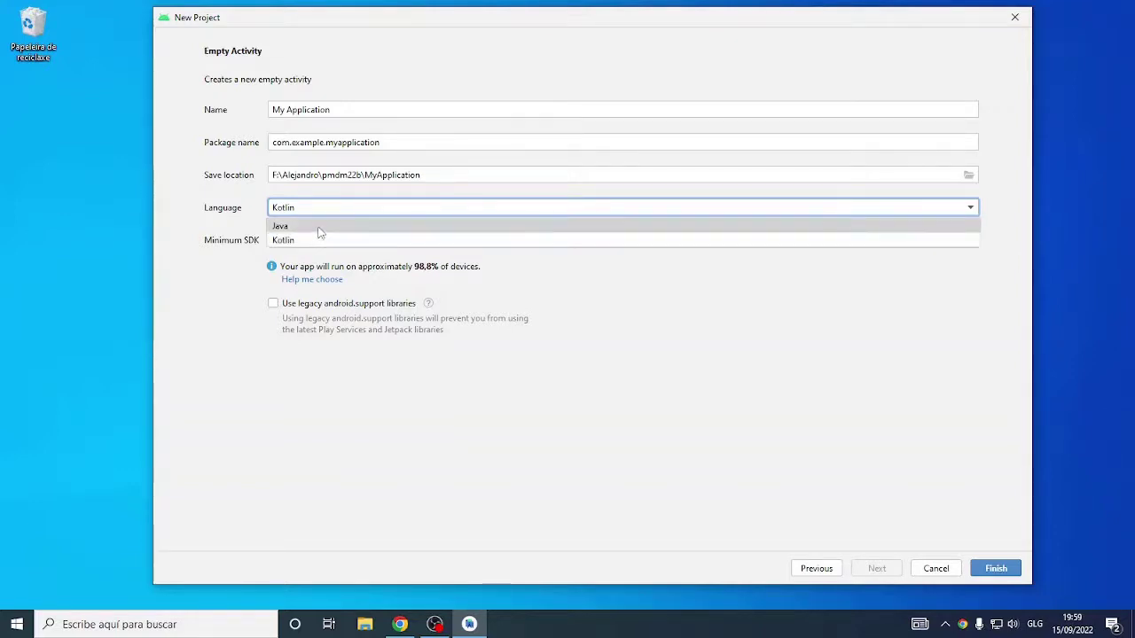
left_click(320, 228)
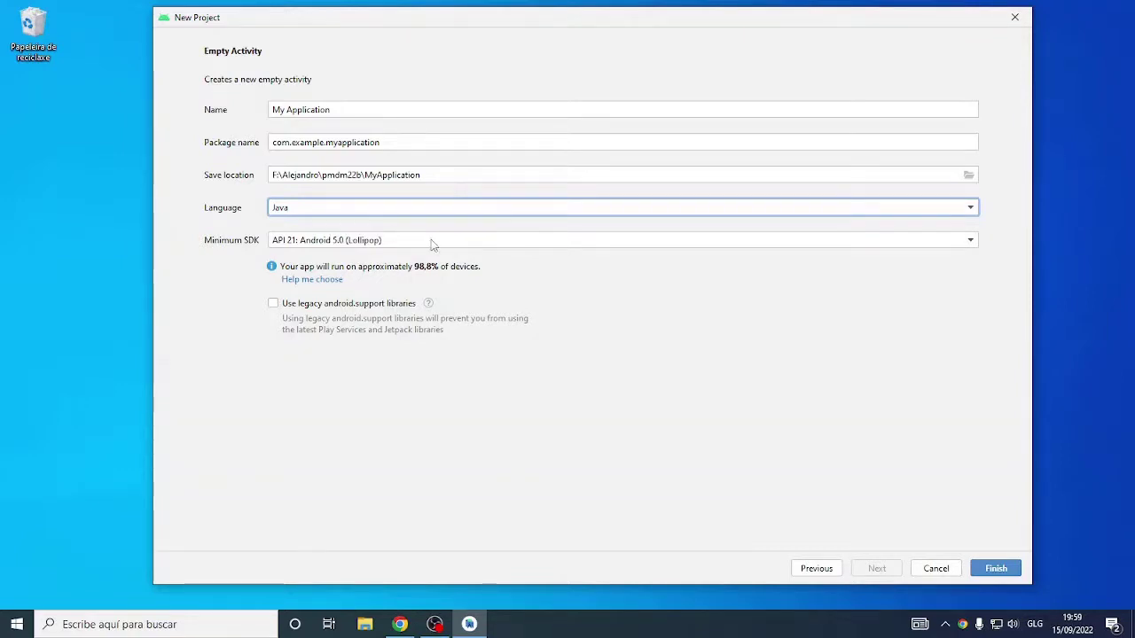
- Switch to Chrome's pmdm22 GitHub repository and highlight the basic Android projects, including the one combining Java and Kotlin in the same app
left_click(399, 624)
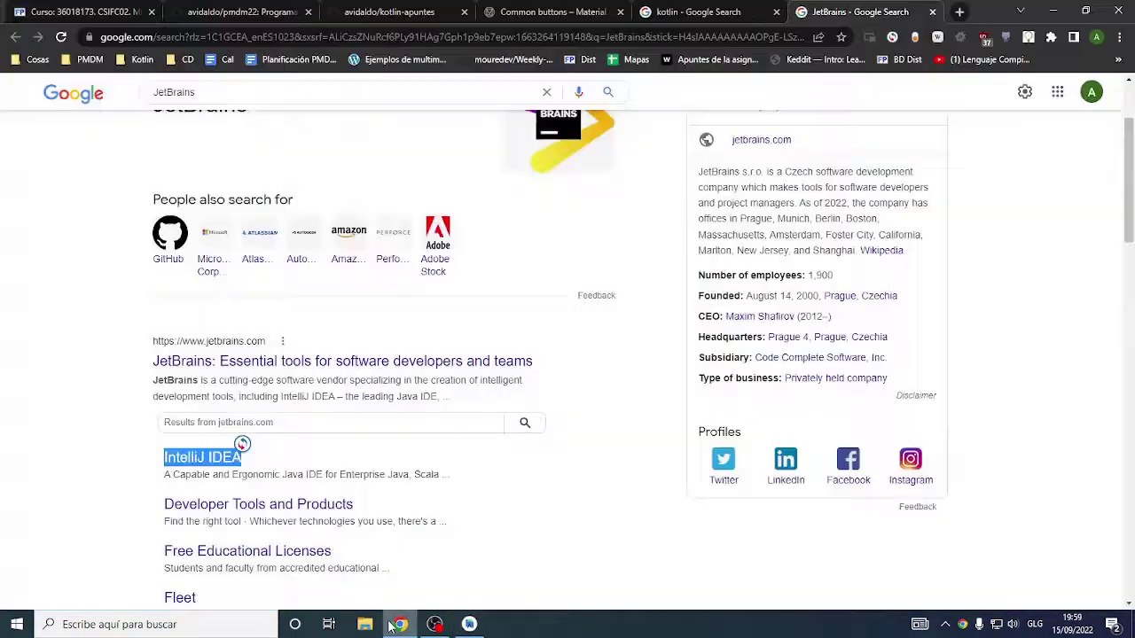
left_click(235, 11)
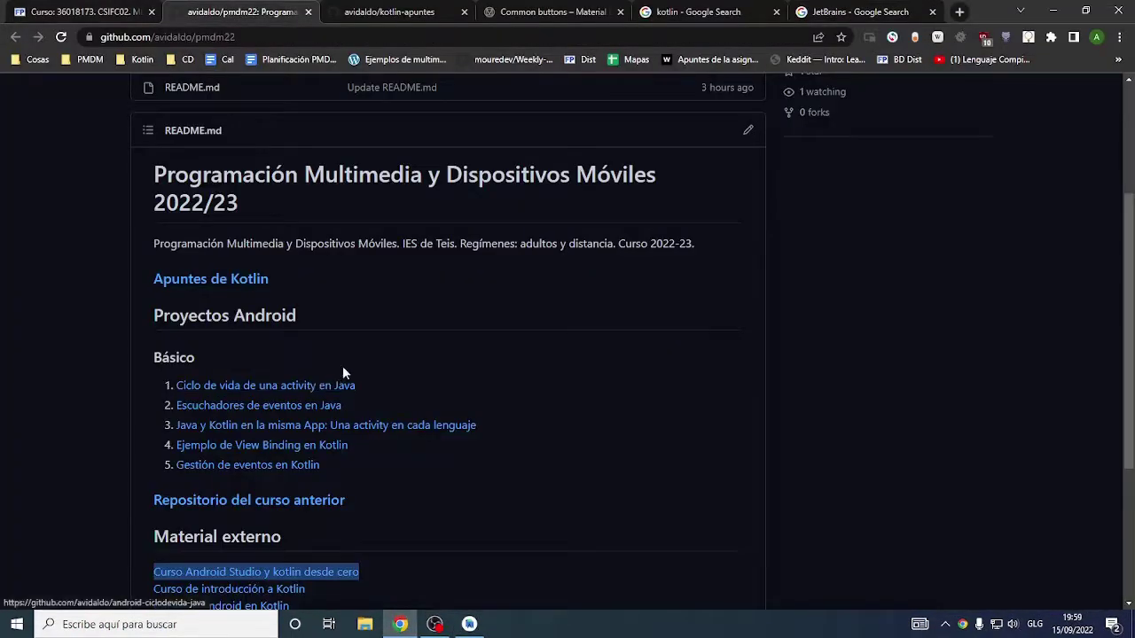
left_click_drag(151, 385, 148, 444)
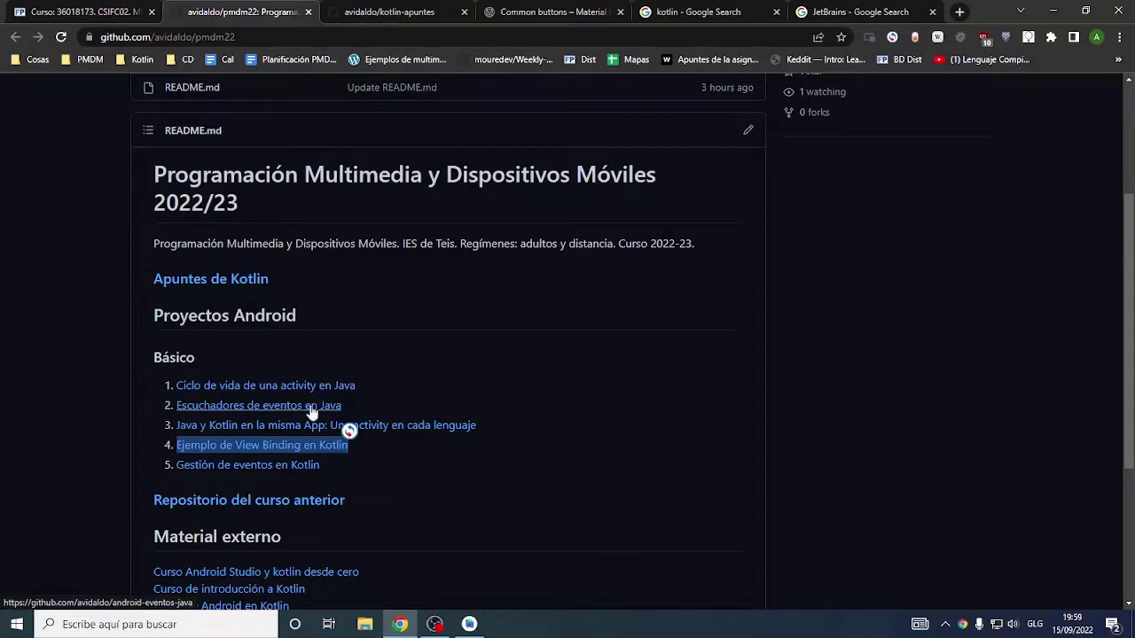
left_click_drag(499, 425, 153, 435)
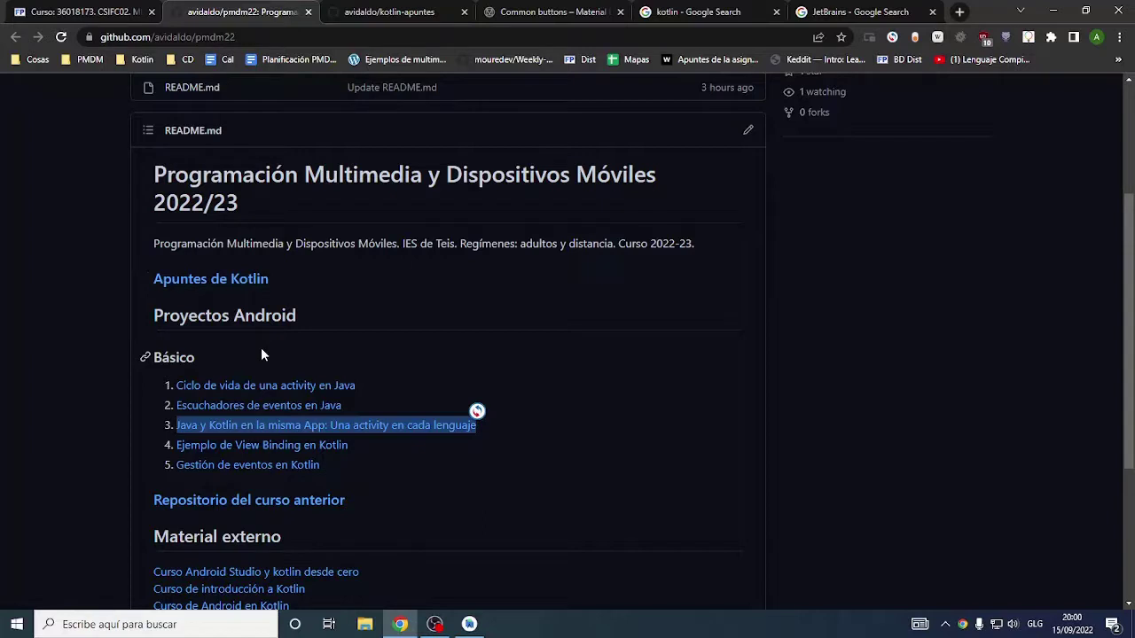
- Return to Android Studio's New Project window and review the Minimum SDK choices down to API 33, keeping the current selection
left_click(468, 624)
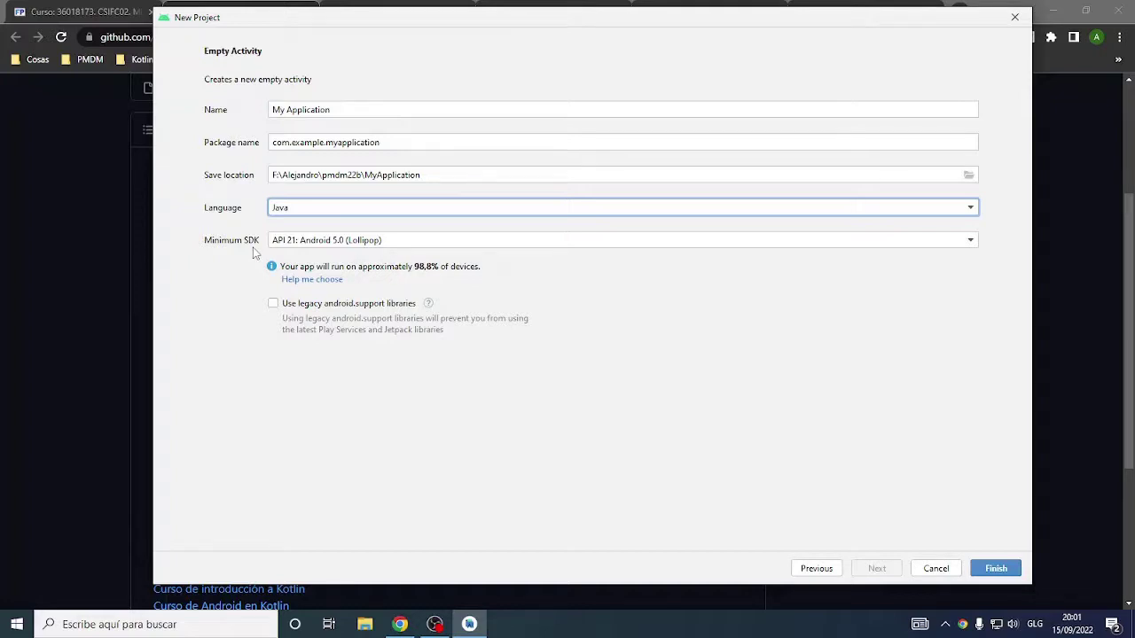
left_click(329, 239)
scroll(342, 319, "down", 2)
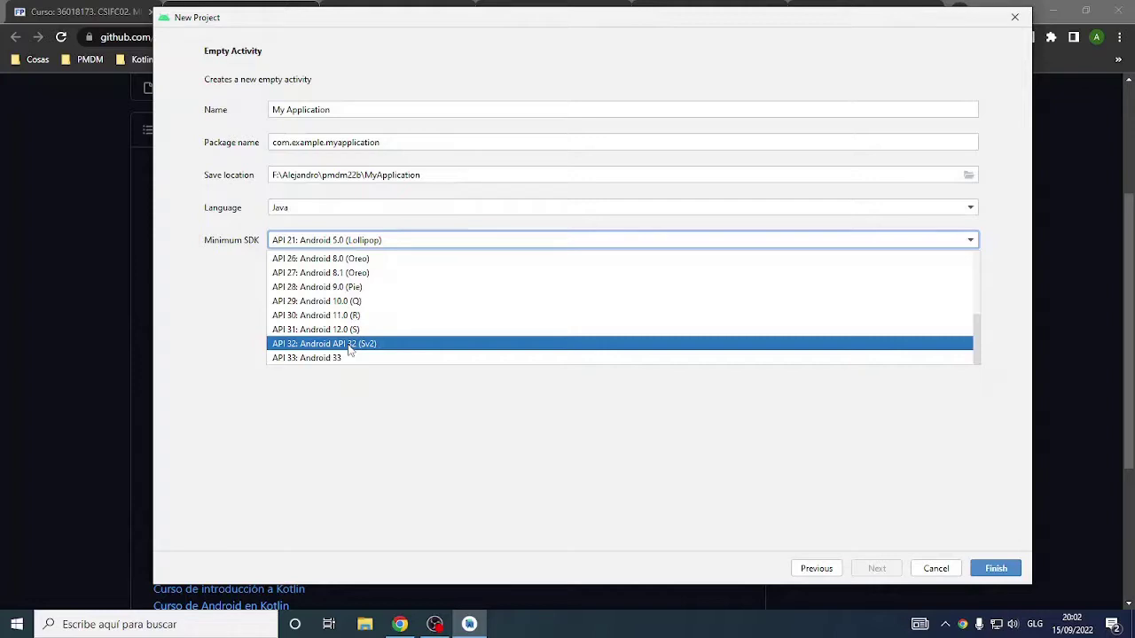
left_click(237, 312)
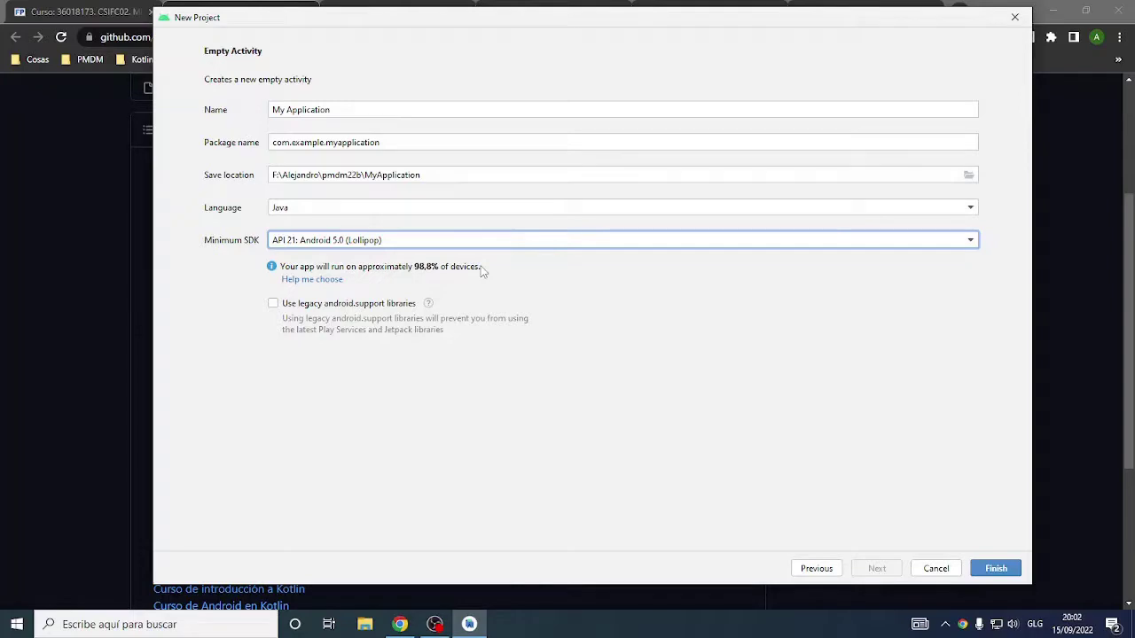
- Open the Android API version distribution help, review the Lollipop features, and follow the link to skim the Android 5.0 APIs page
left_click(325, 282)
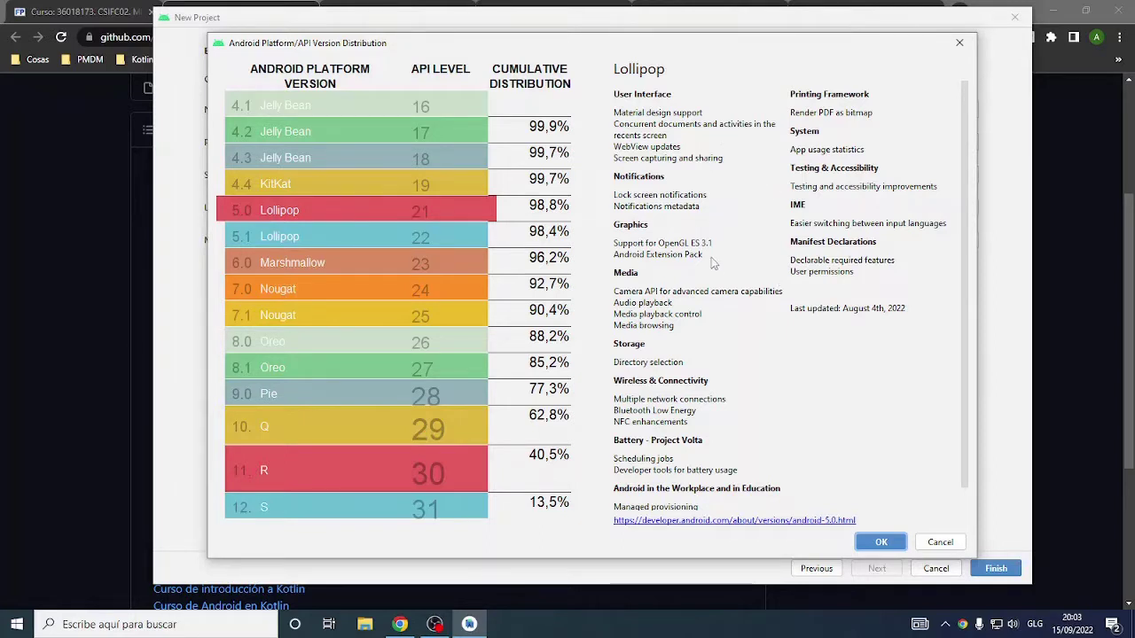
scroll(703, 256, "down", 1)
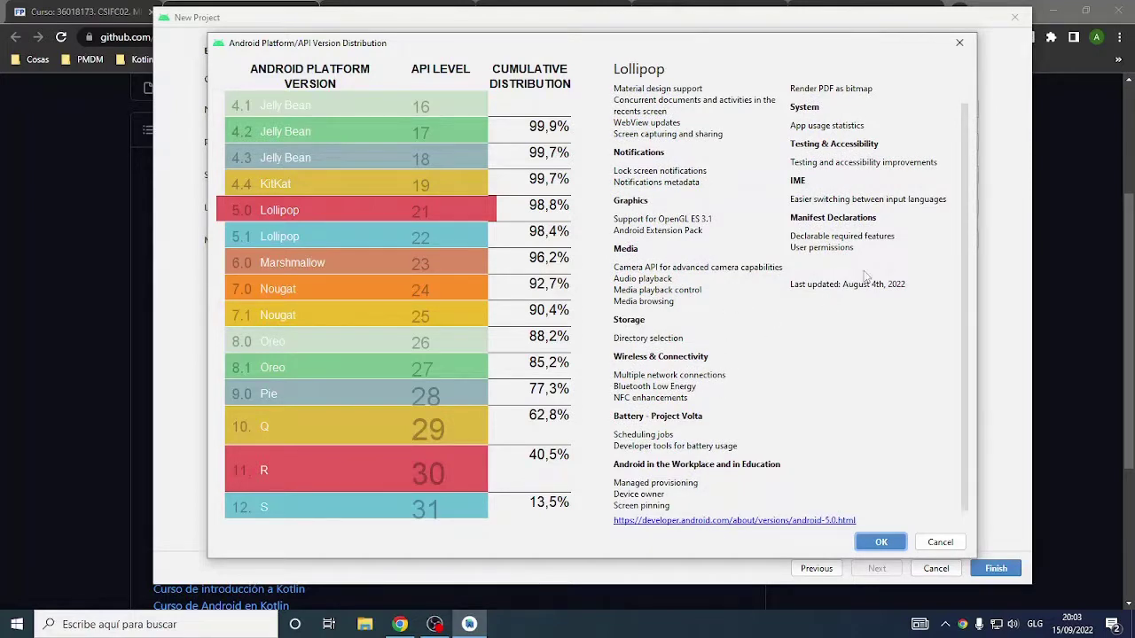
left_click(698, 523)
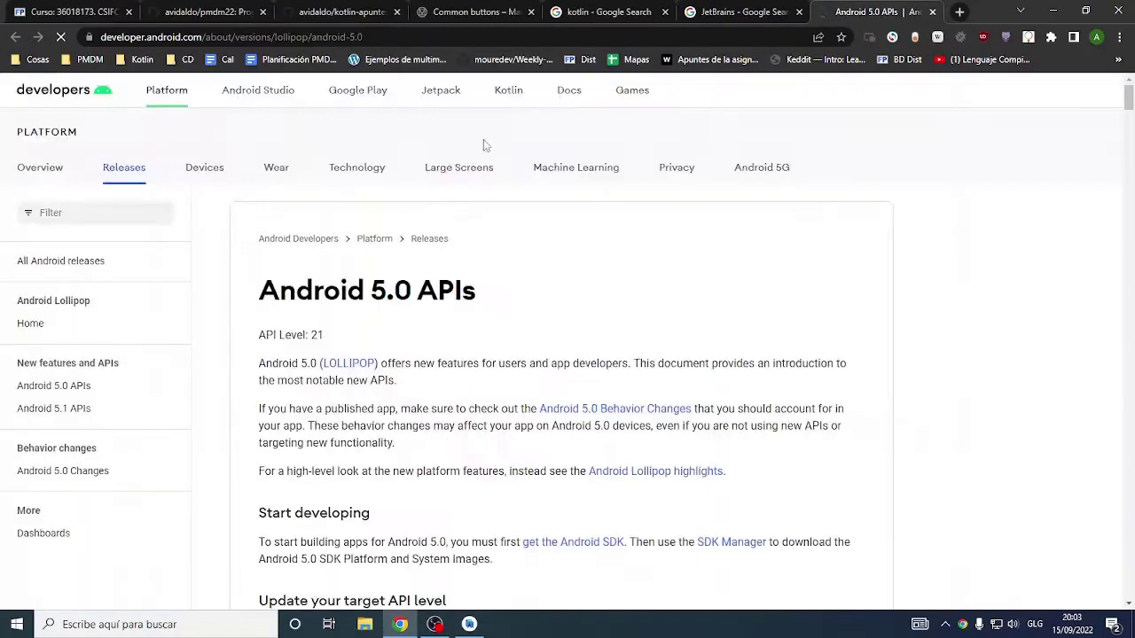
scroll(391, 299, "down", 7)
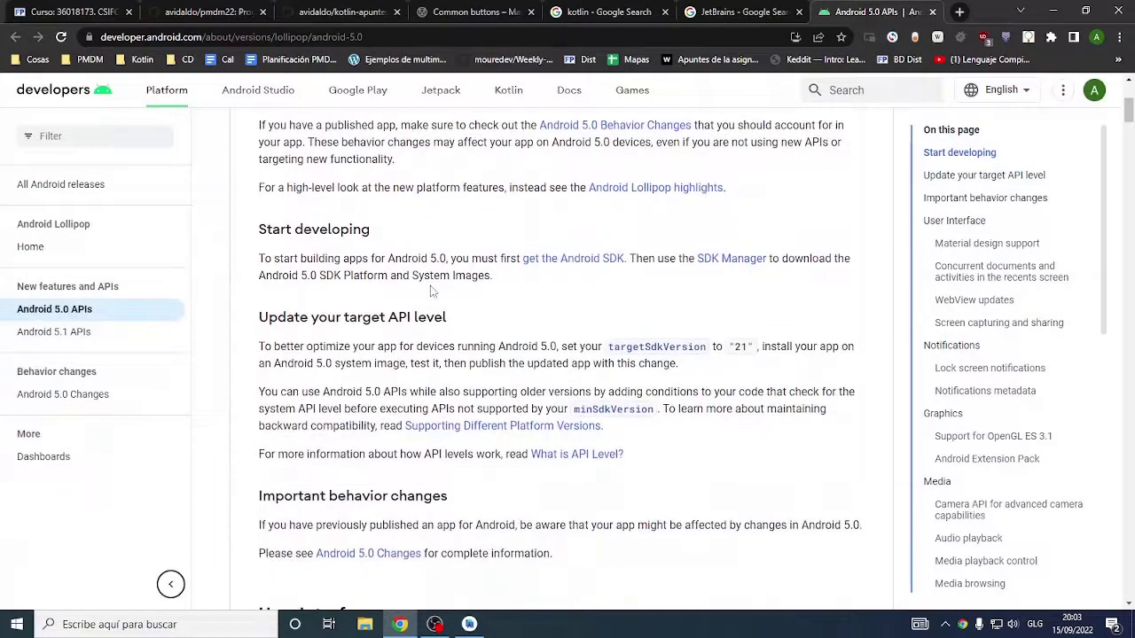
scroll(431, 291, "down", 5)
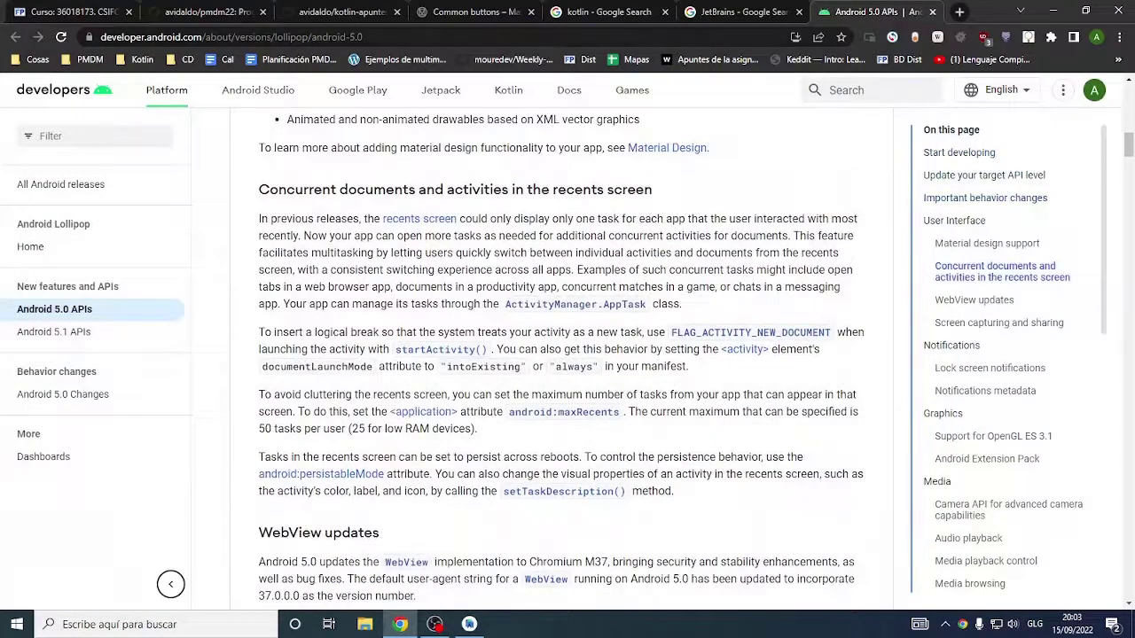
- Search the web for android wikipedia and open the English Android (operating system) article
left_click(327, 37)
type("android")
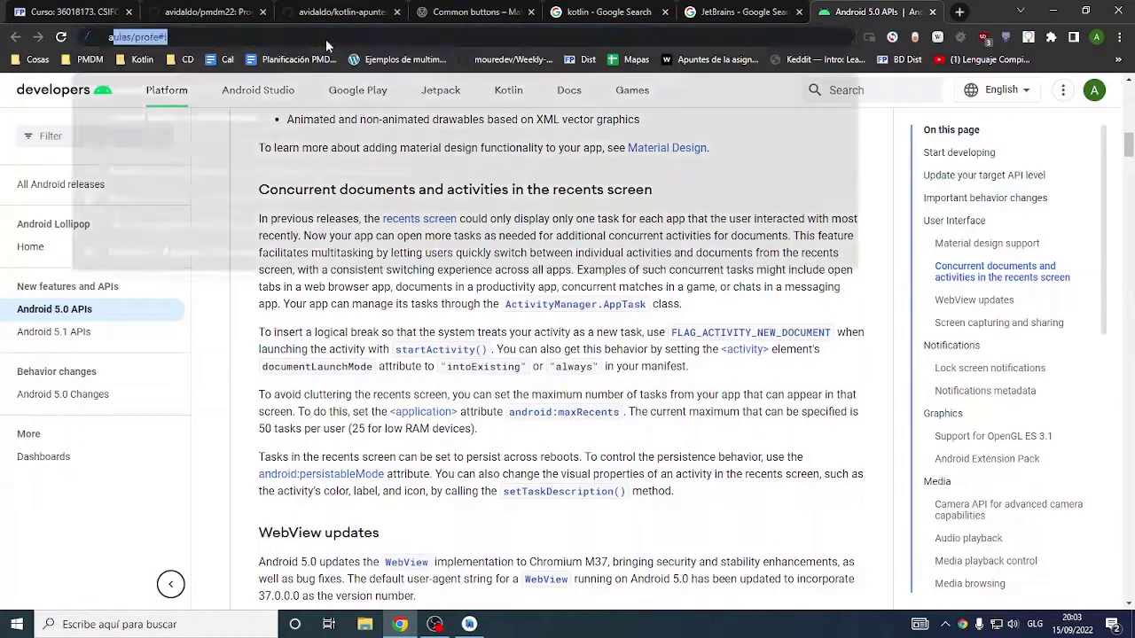
type(" wiki")
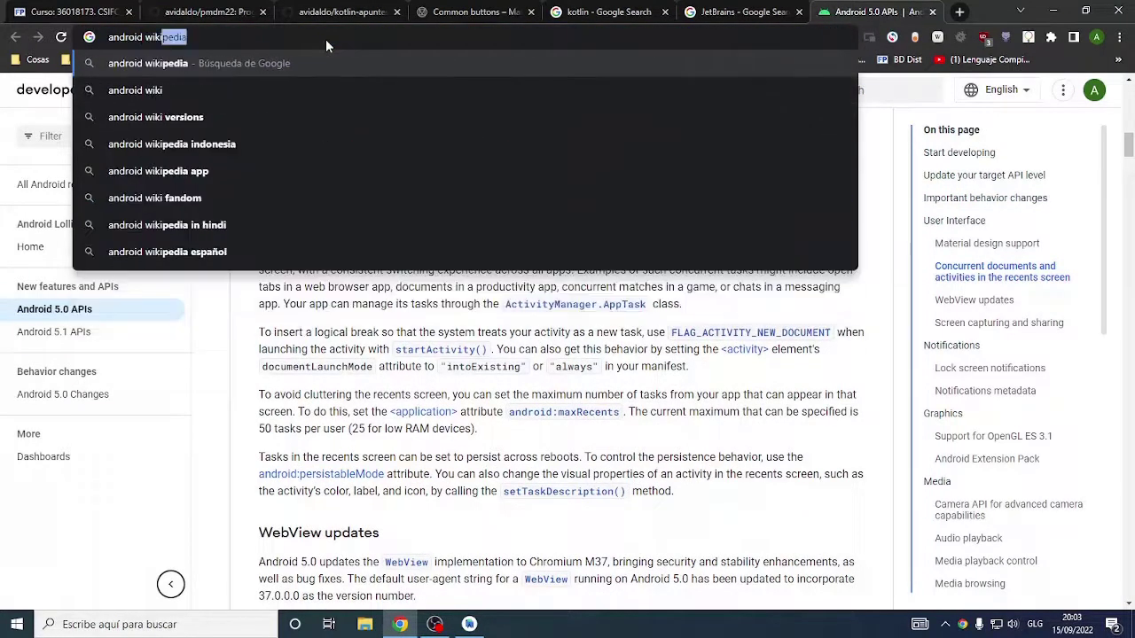
key("Return")
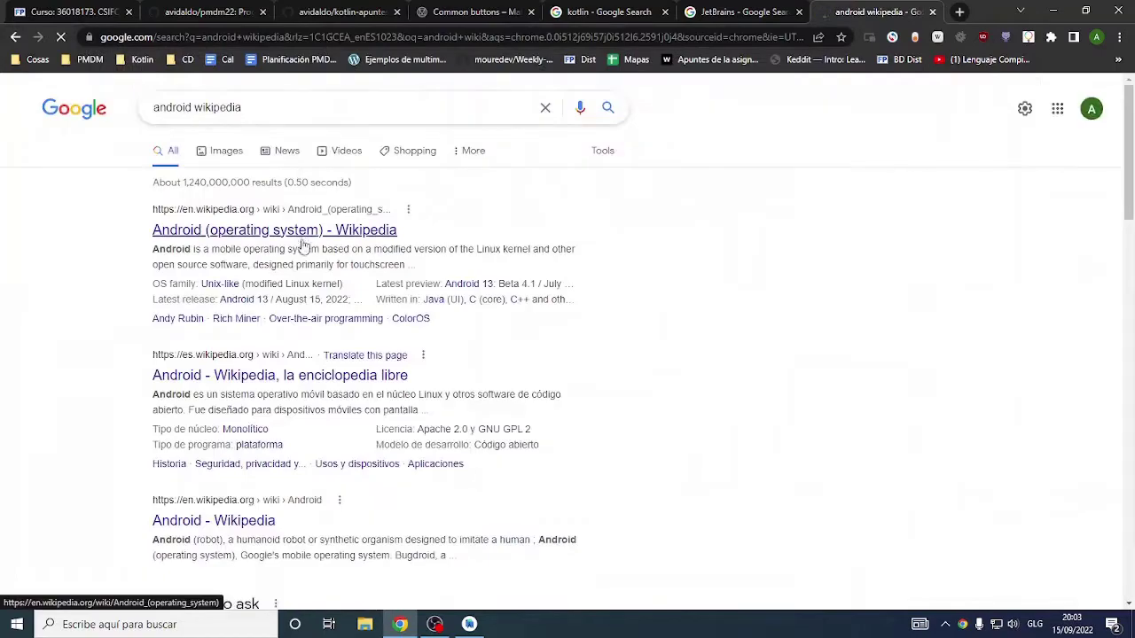
left_click(315, 247)
- Go to the article's Development section and look further through the page for the table of Android versions and API levels
scroll(686, 272, "down", 6)
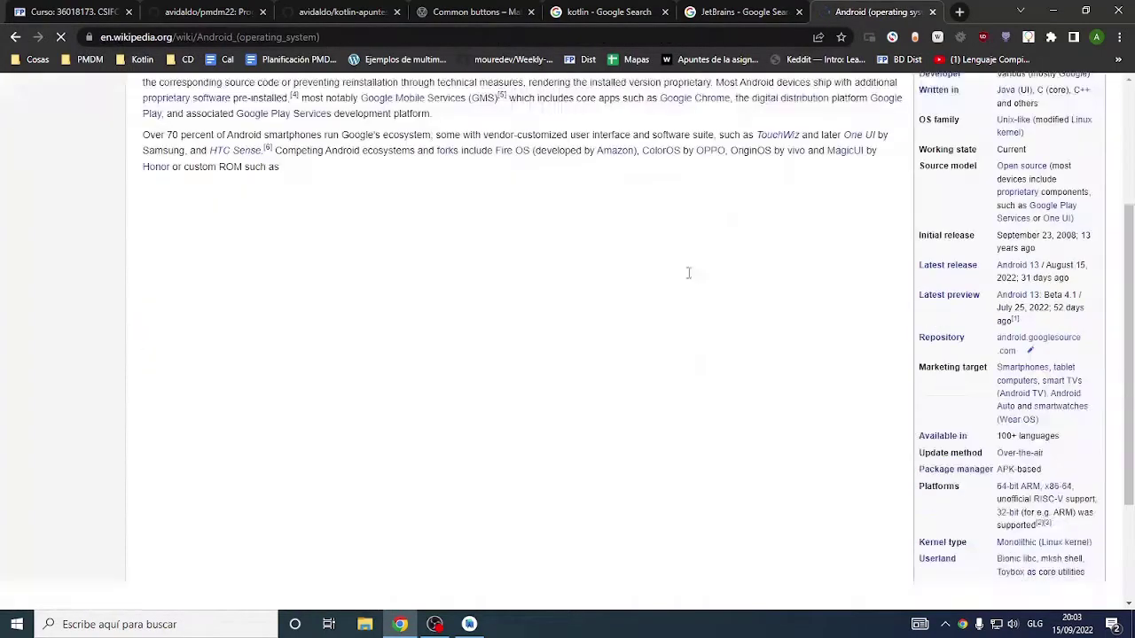
scroll(301, 256, "down", 6)
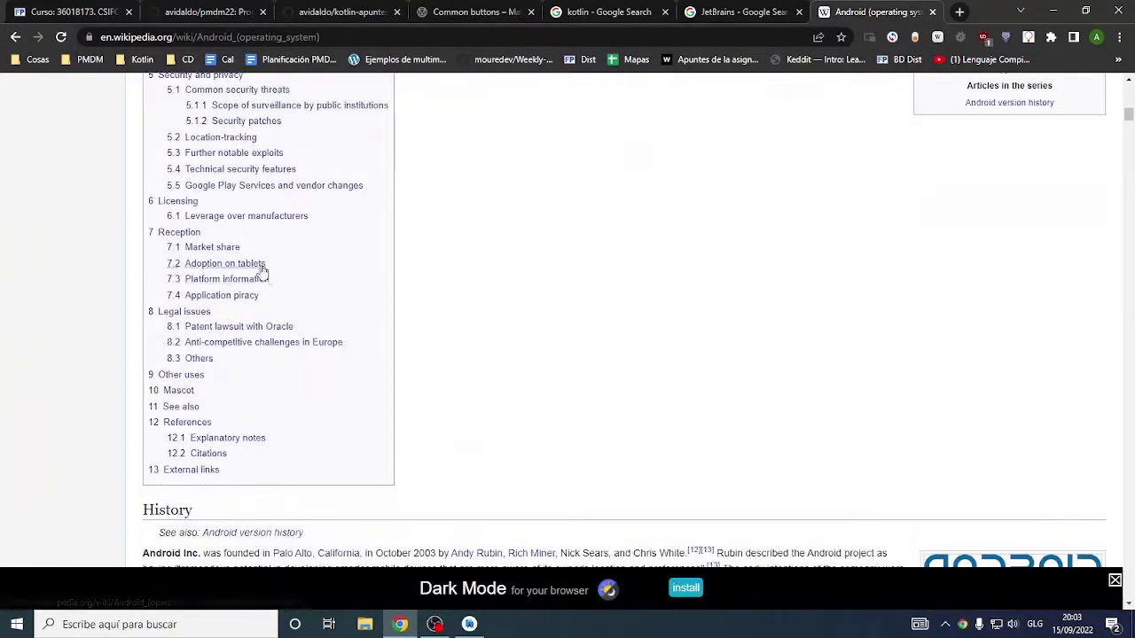
scroll(257, 269, "up", 2)
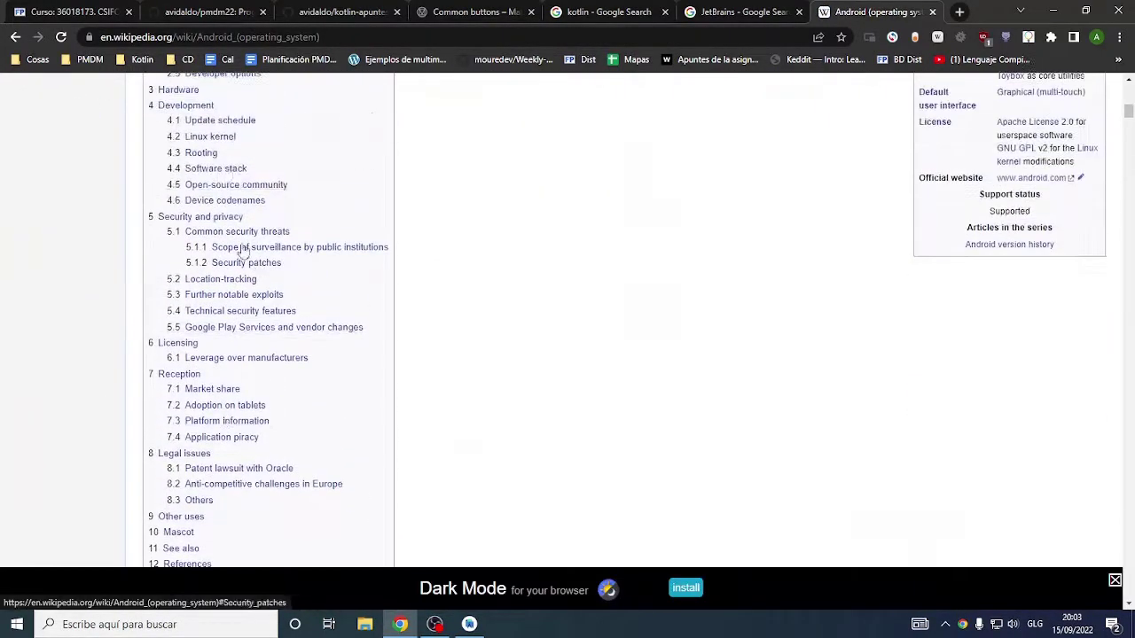
left_click(185, 106)
scroll(498, 260, "down", 2)
scroll(497, 259, "down", 10)
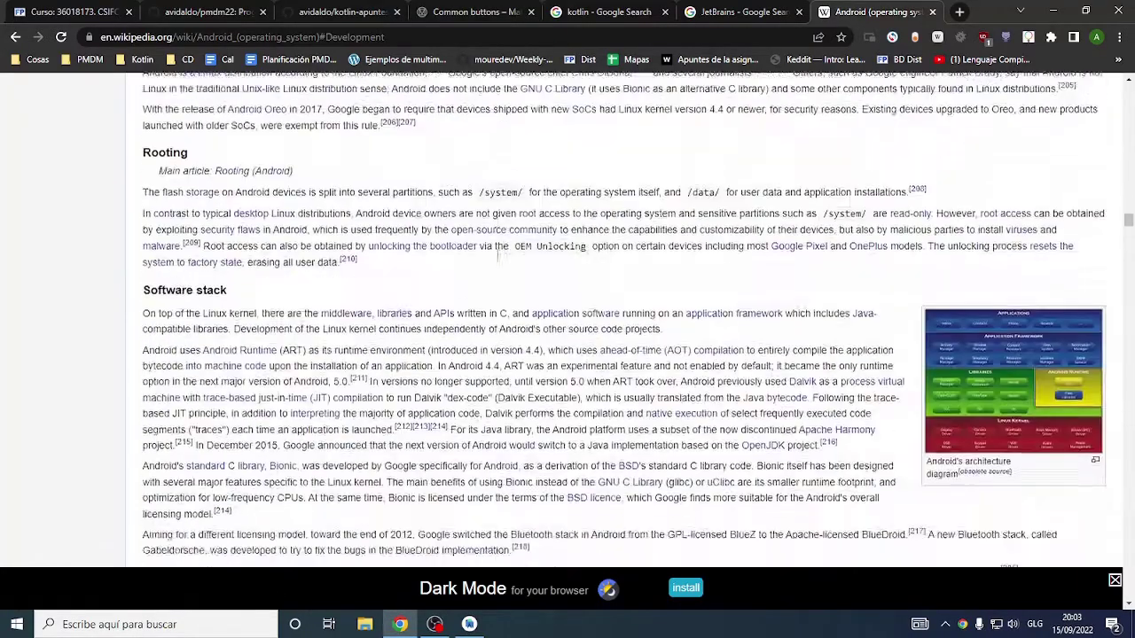
scroll(498, 260, "up", 2)
scroll(497, 260, "down", 10)
scroll(498, 263, "down", 5)
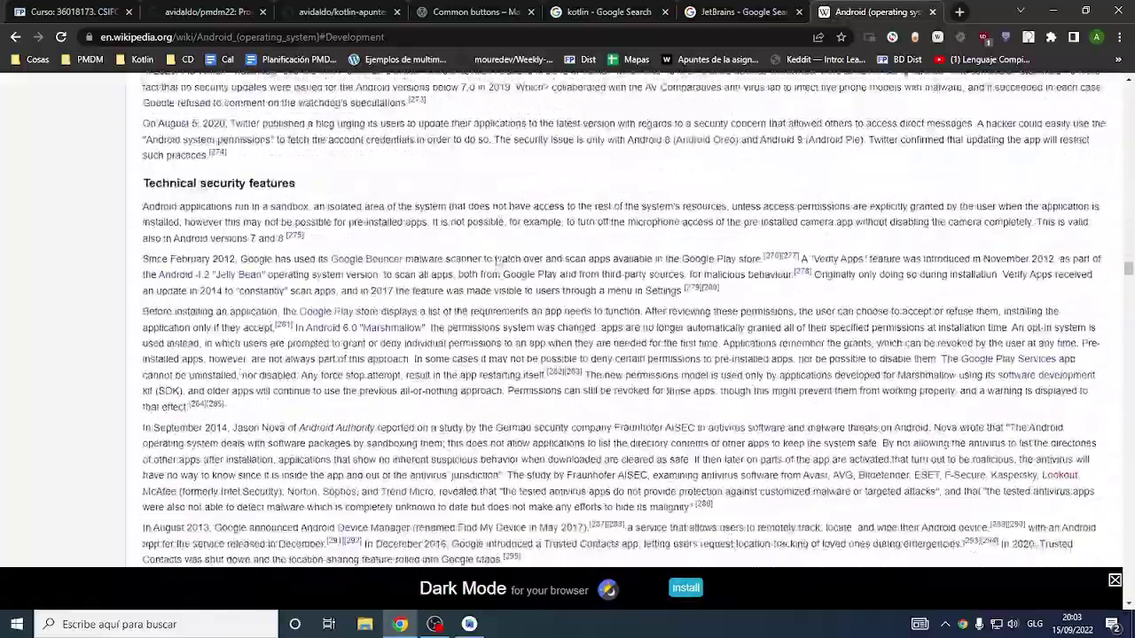
left_click_drag(1128, 257, 1129, 358)
scroll(781, 306, "up", 2)
scroll(781, 306, "up", 5)
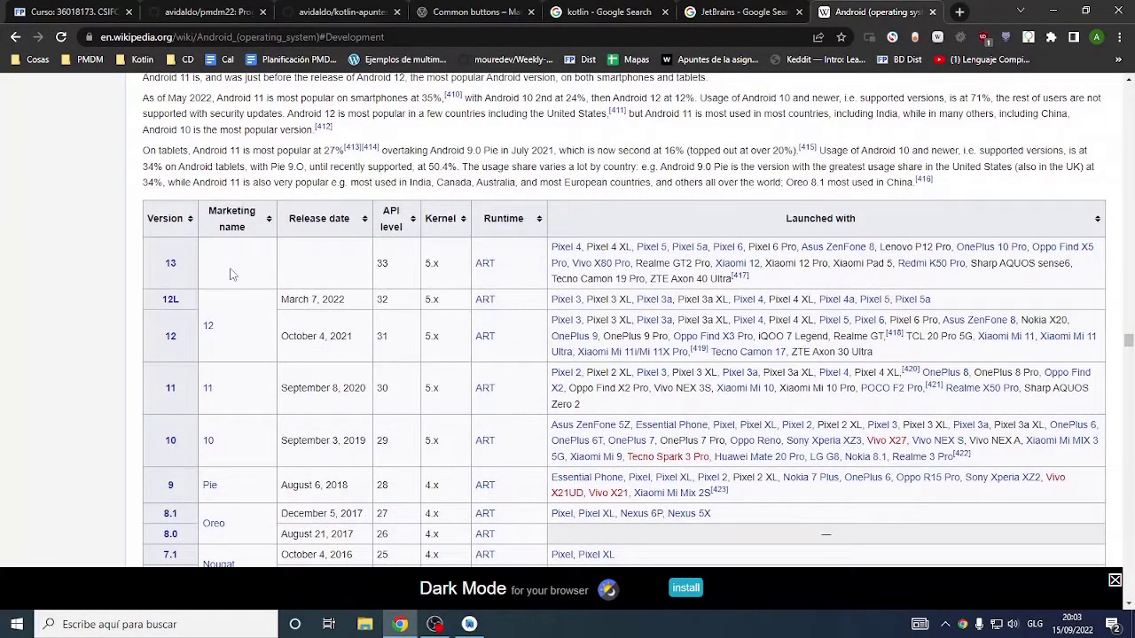
- Examine the release date of Android 5.0 in the version table and highlight its ART 2.1.0 runtime
scroll(231, 275, "down", 3)
scroll(229, 348, "down", 3)
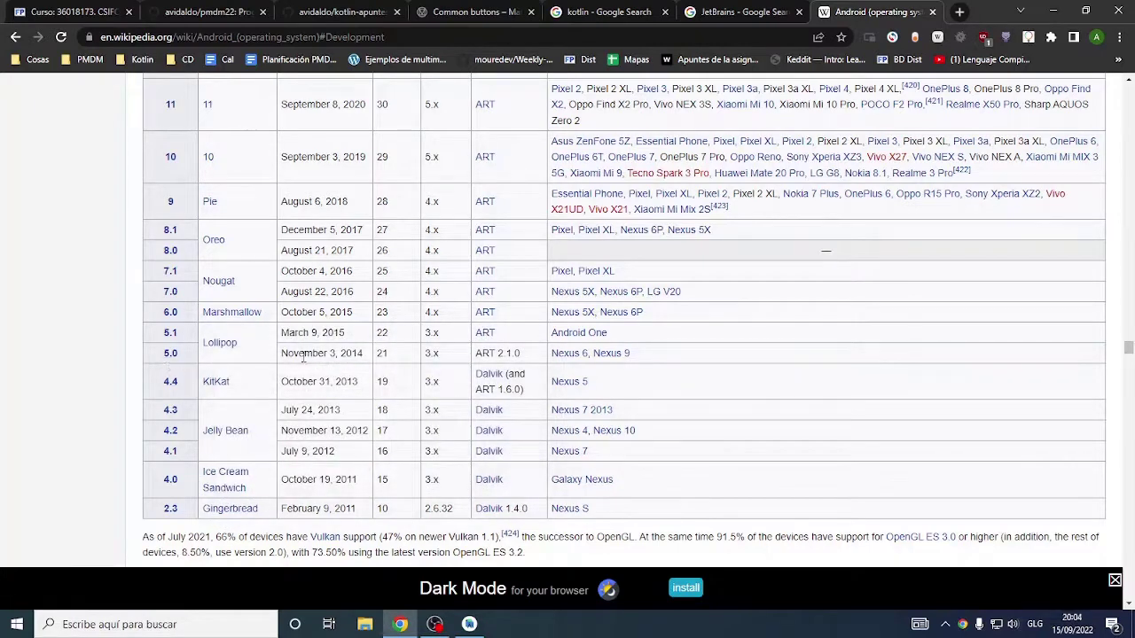
left_click_drag(369, 357, 138, 357)
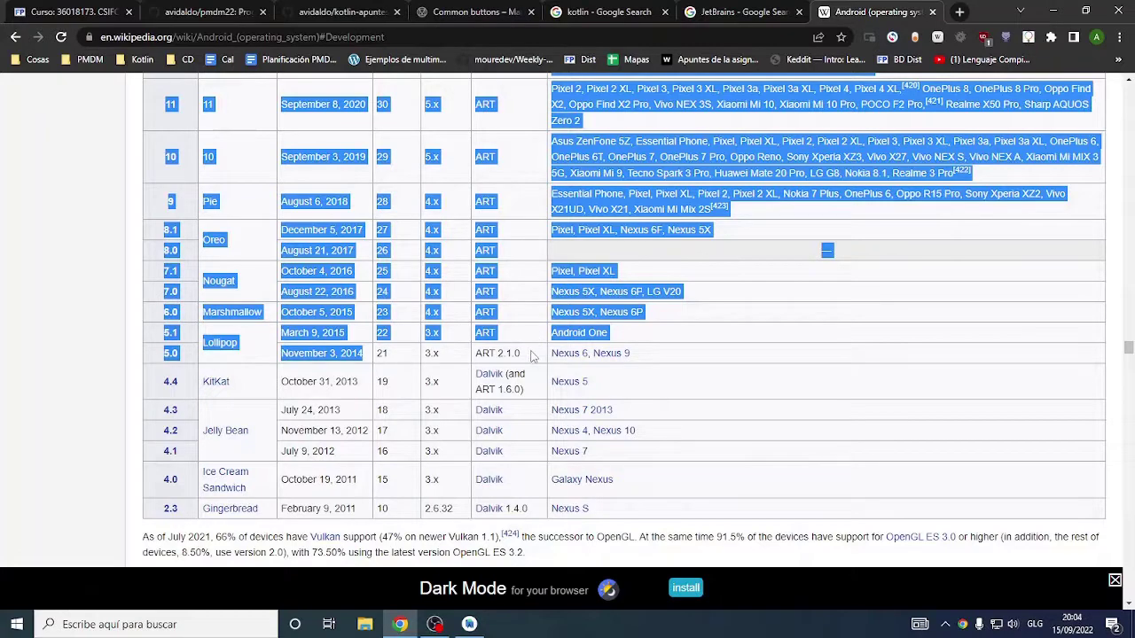
left_click_drag(532, 354, 476, 355)
- Preview the Dalvik runtime link in the Android 4.4 row and open its article in a new tab
mouse_move(489, 377)
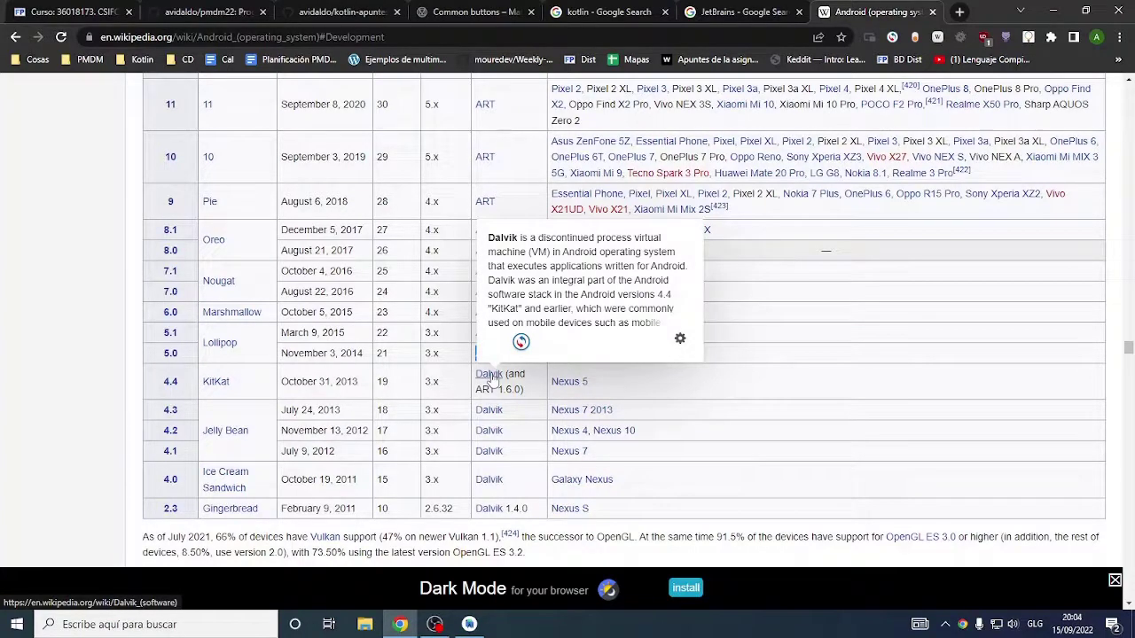
right_click(490, 379)
left_click(532, 382)
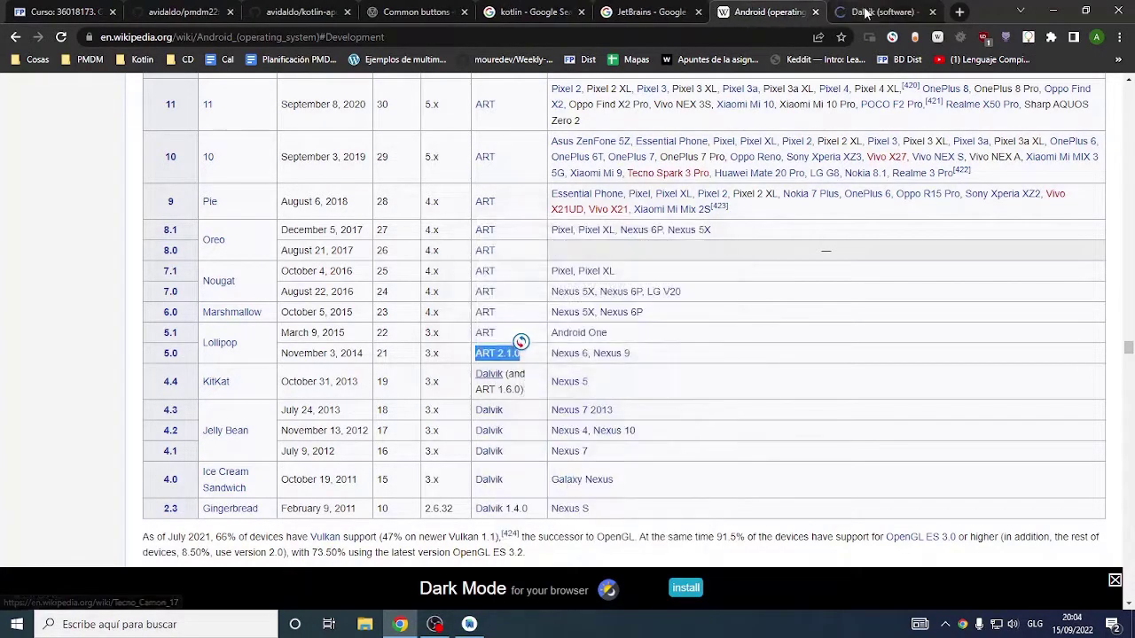
left_click(864, 16)
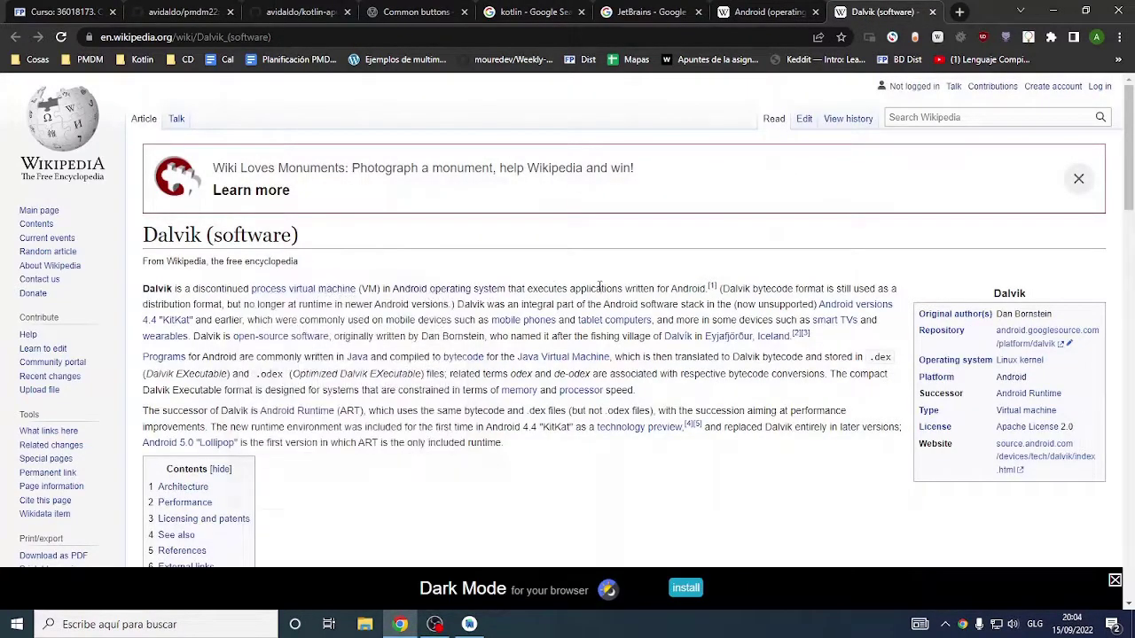
- Read the Dalvik introduction and highlight the phrase "translated to Dalvik bytecode"
scroll(811, 293, "down", 1)
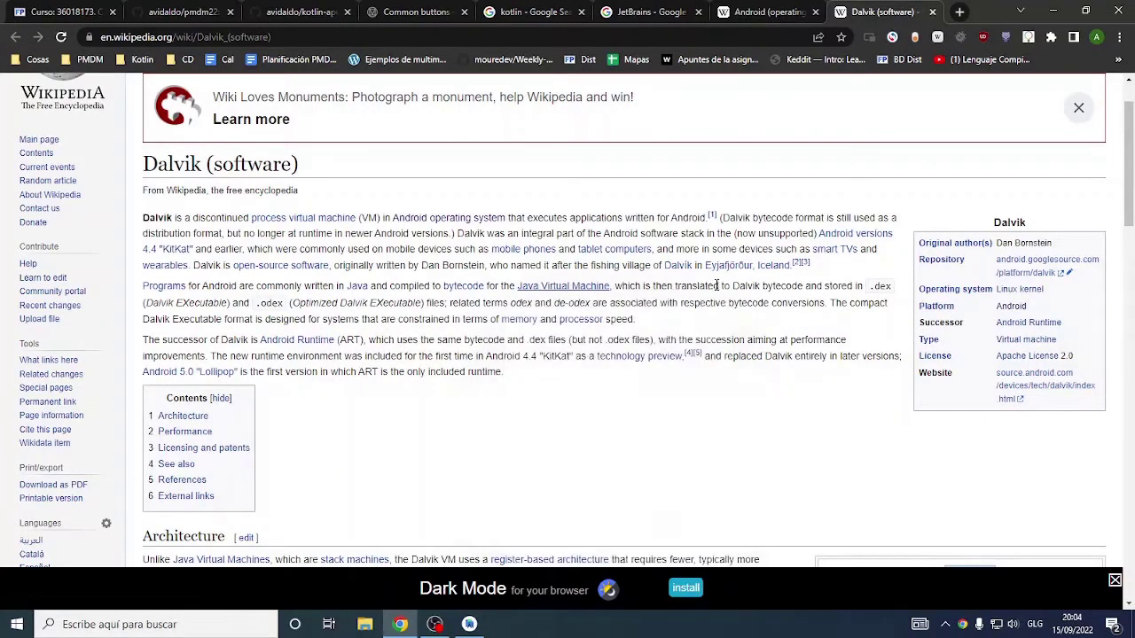
left_click_drag(661, 287, 755, 275)
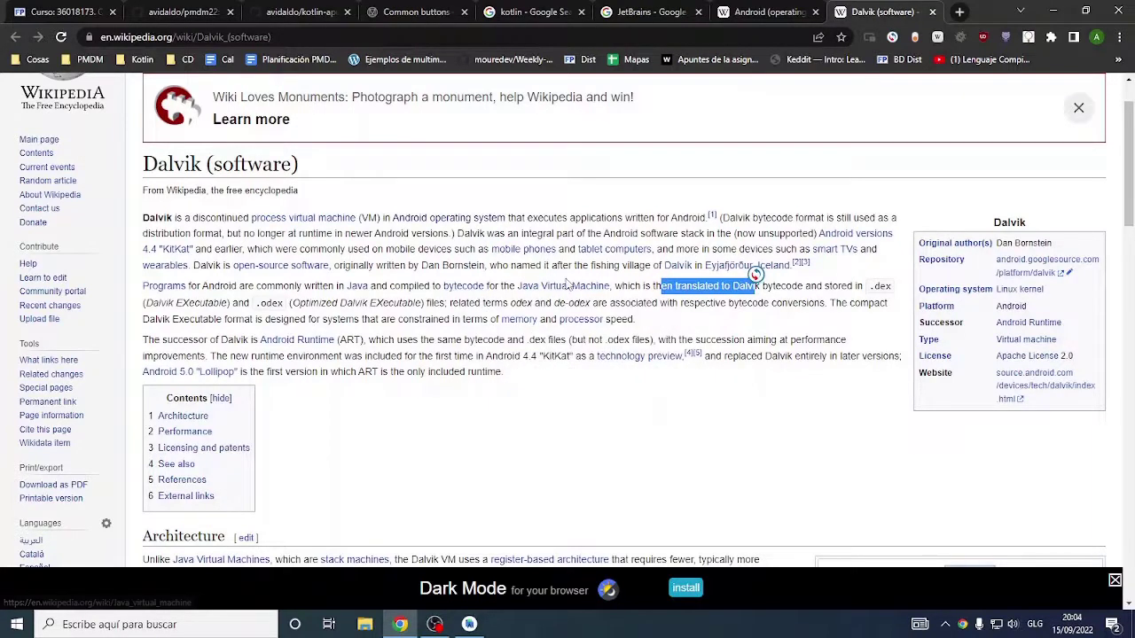
left_click(710, 284)
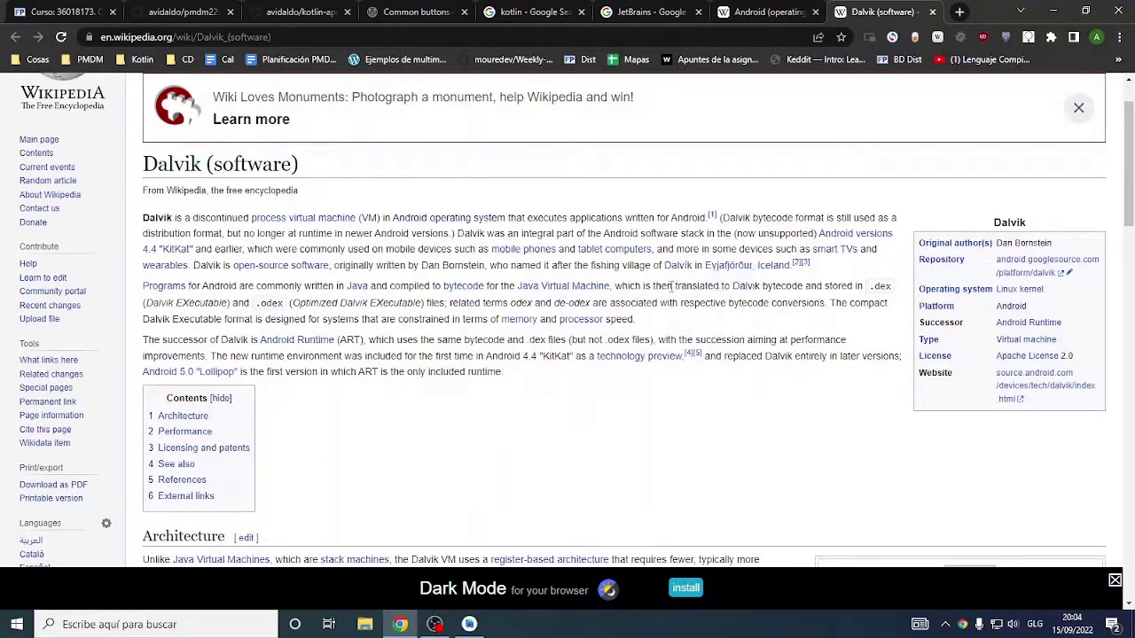
left_click_drag(674, 286, 810, 286)
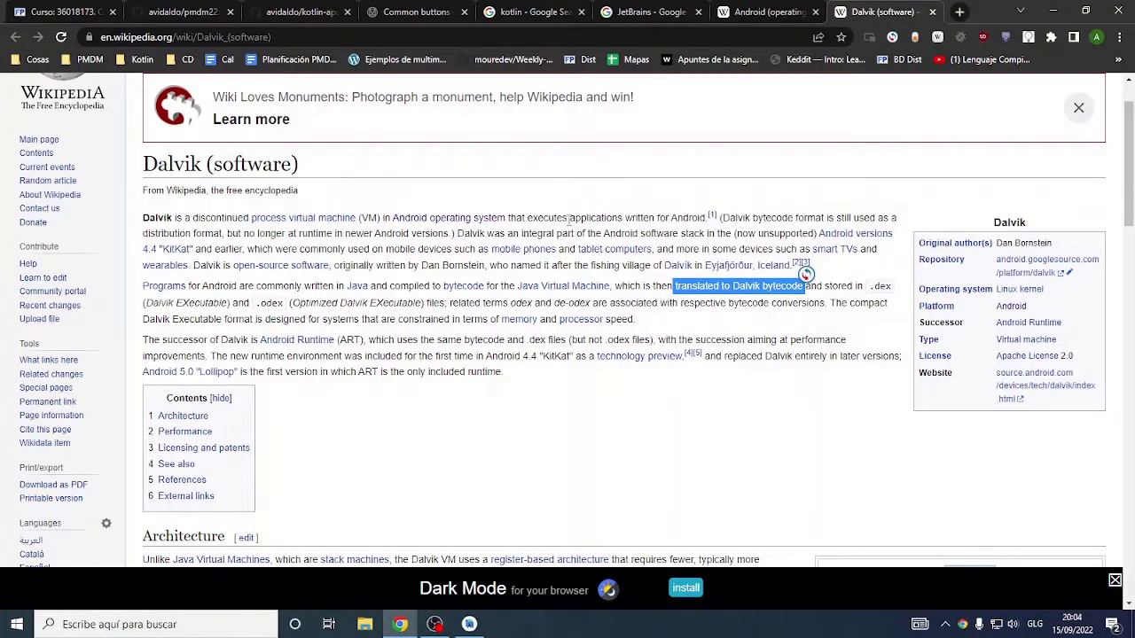
- Open the ART runtime article from the Android 5.1 row in a new tab and close the Dalvik article
left_click(762, 13)
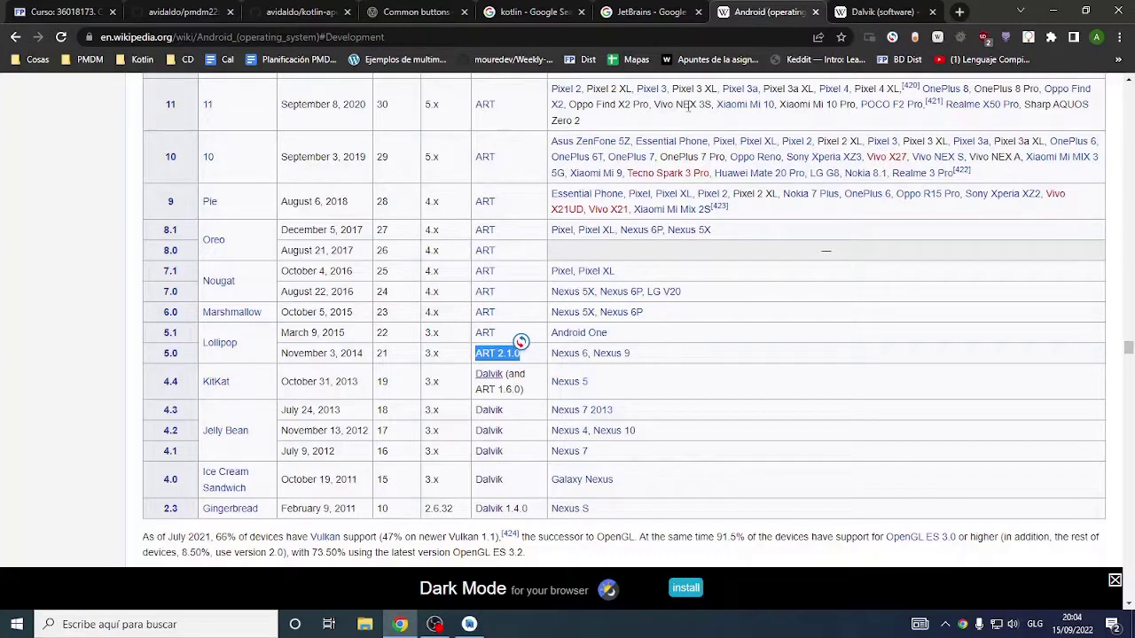
middle_click(486, 334)
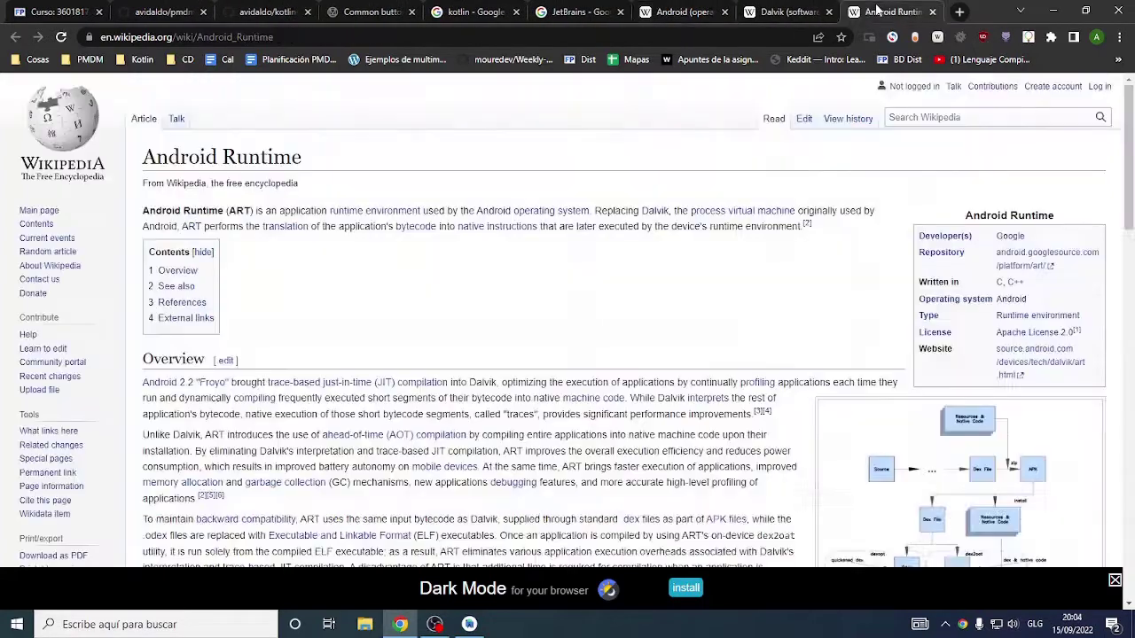
left_click(887, 11)
left_click(829, 12)
- Examine the Android Runtime article for how it compiles bytecode compared with Dalvik, including ahead-of-time compilation, and close the article
scroll(559, 257, "down", 3)
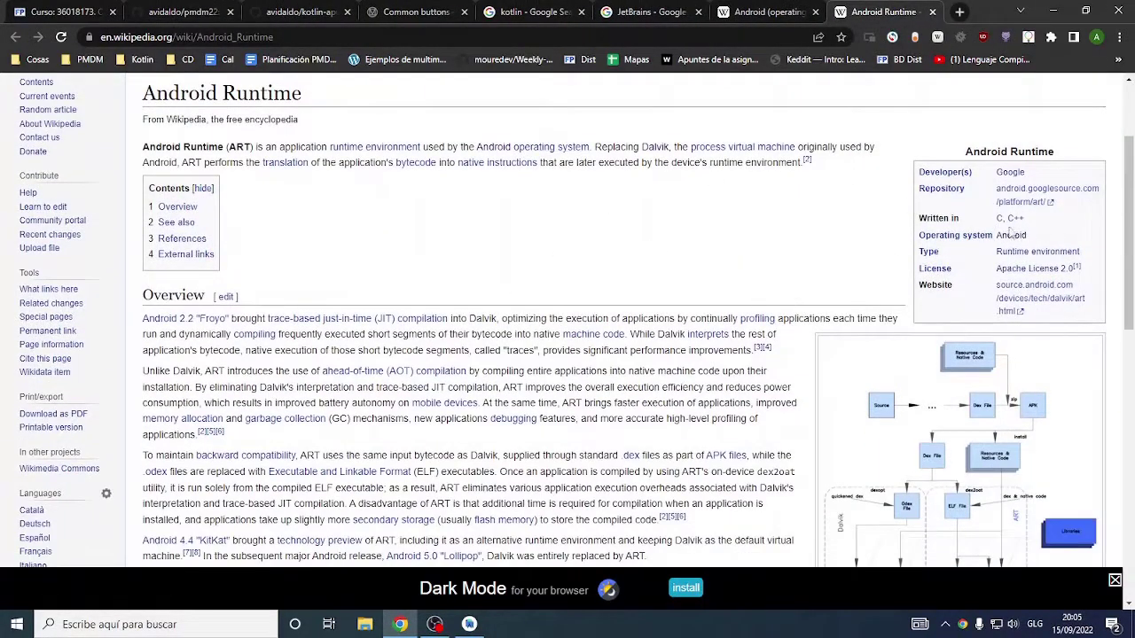
scroll(226, 268, "down", 1)
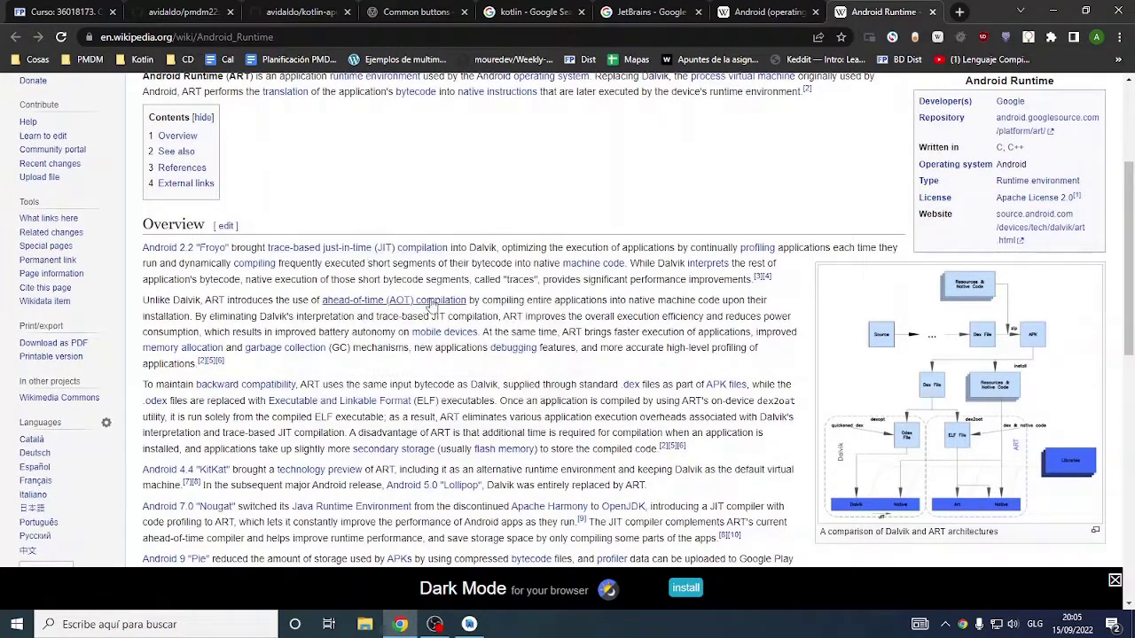
mouse_move(417, 300)
scroll(470, 204, "down", 1)
scroll(607, 248, "down", 2)
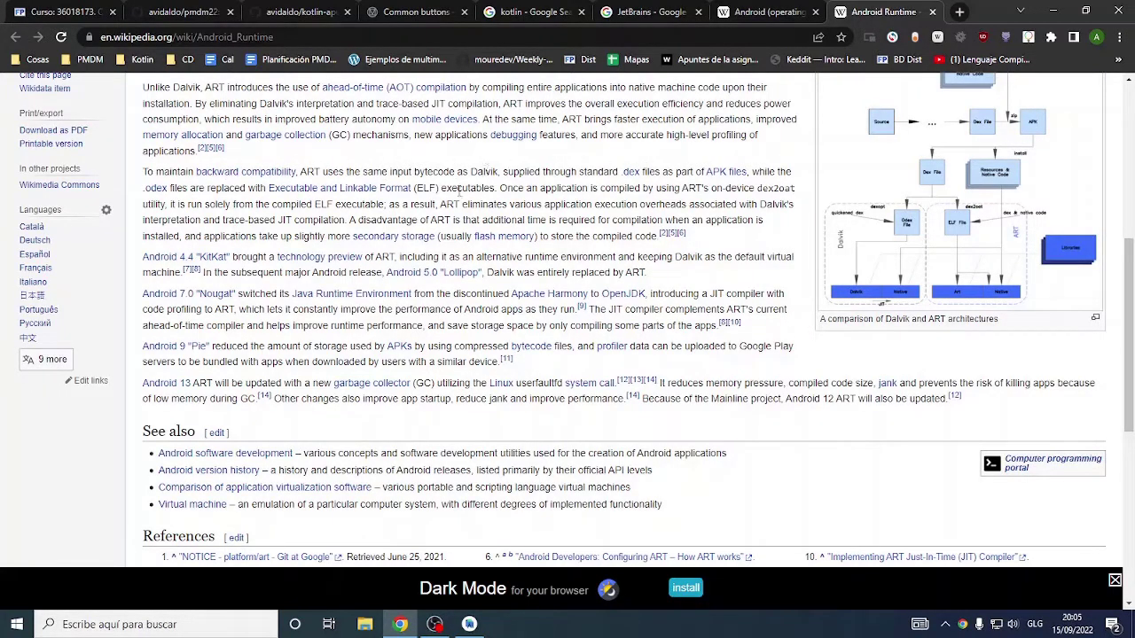
scroll(459, 190, "up", 6)
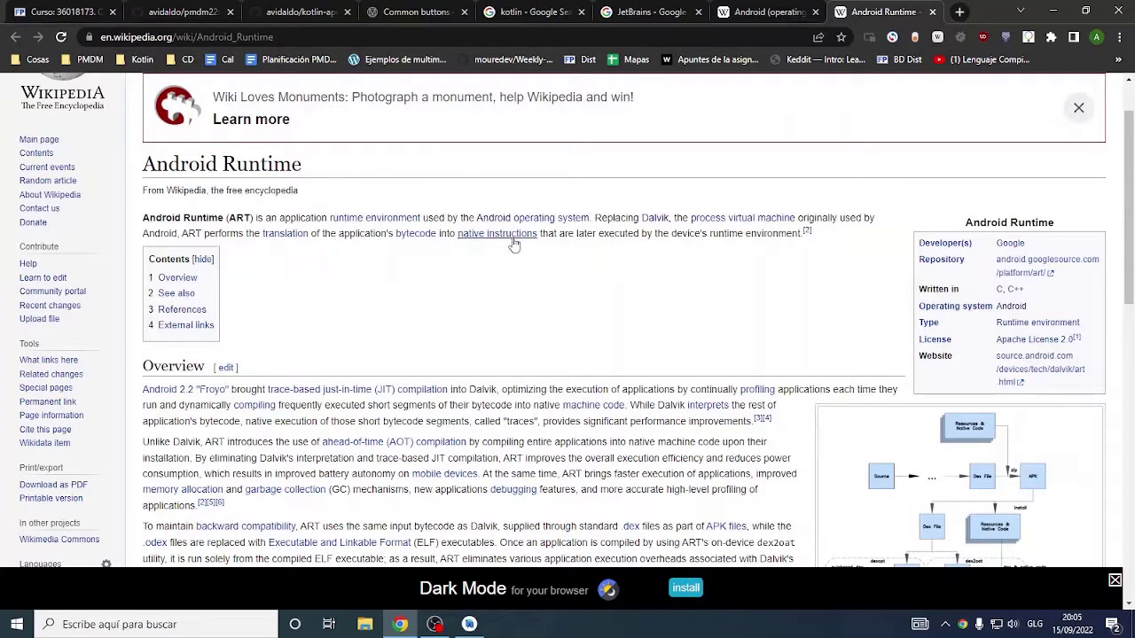
mouse_move(501, 243)
scroll(590, 270, "down", 1)
scroll(590, 270, "down", 1)
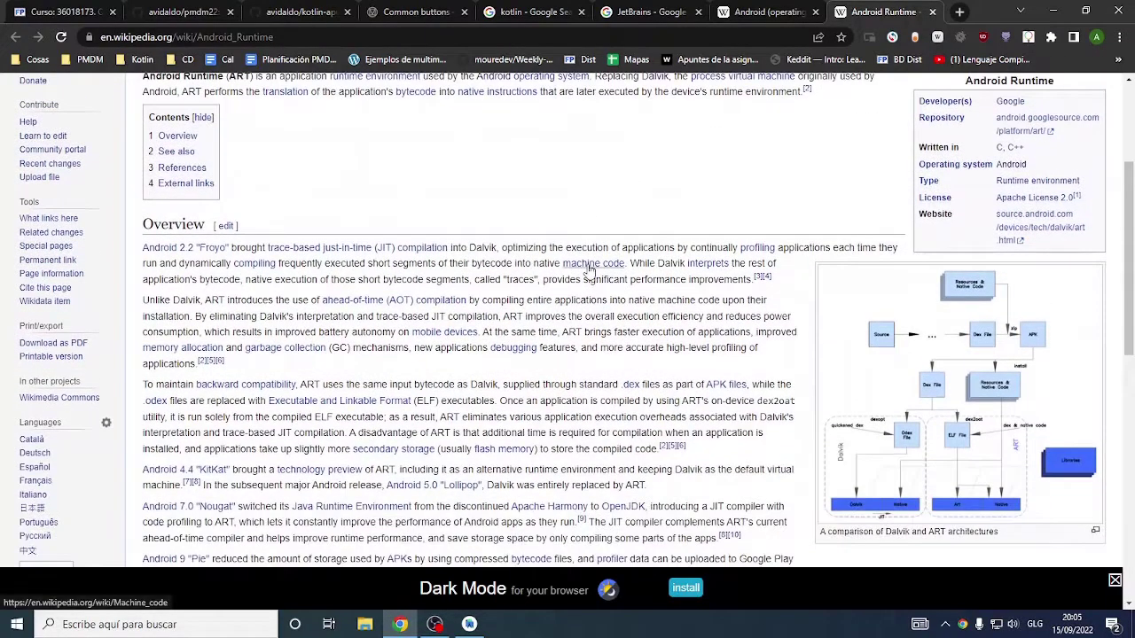
left_click(932, 12)
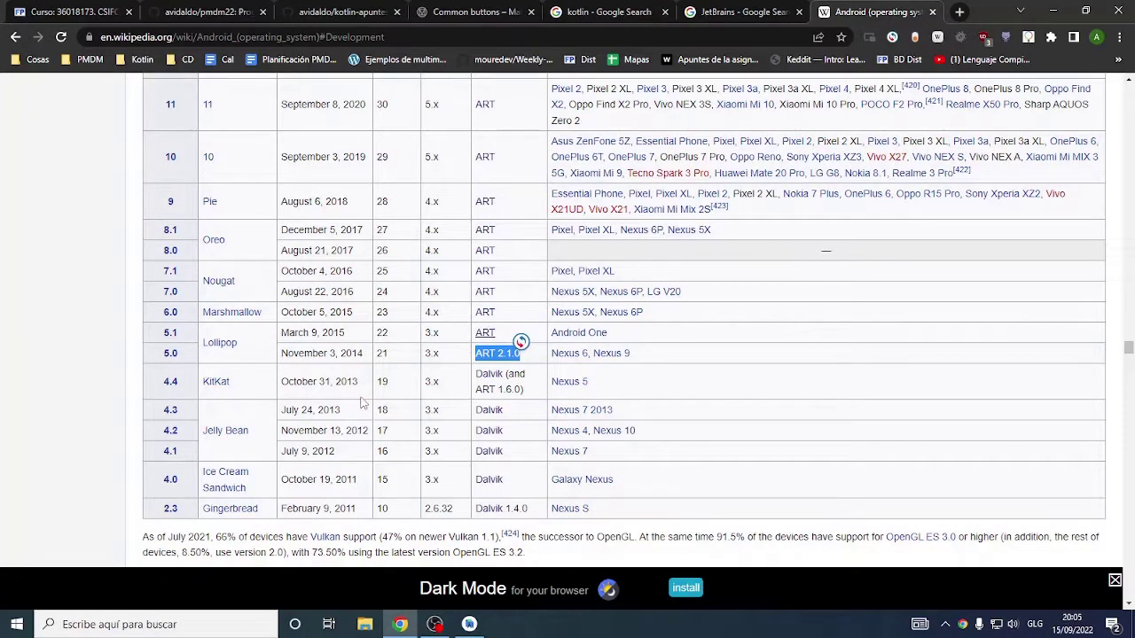
- Highlight the Lollipop release dates in the Android version table and compare them with the newer versions
scroll(361, 403, "up", 1)
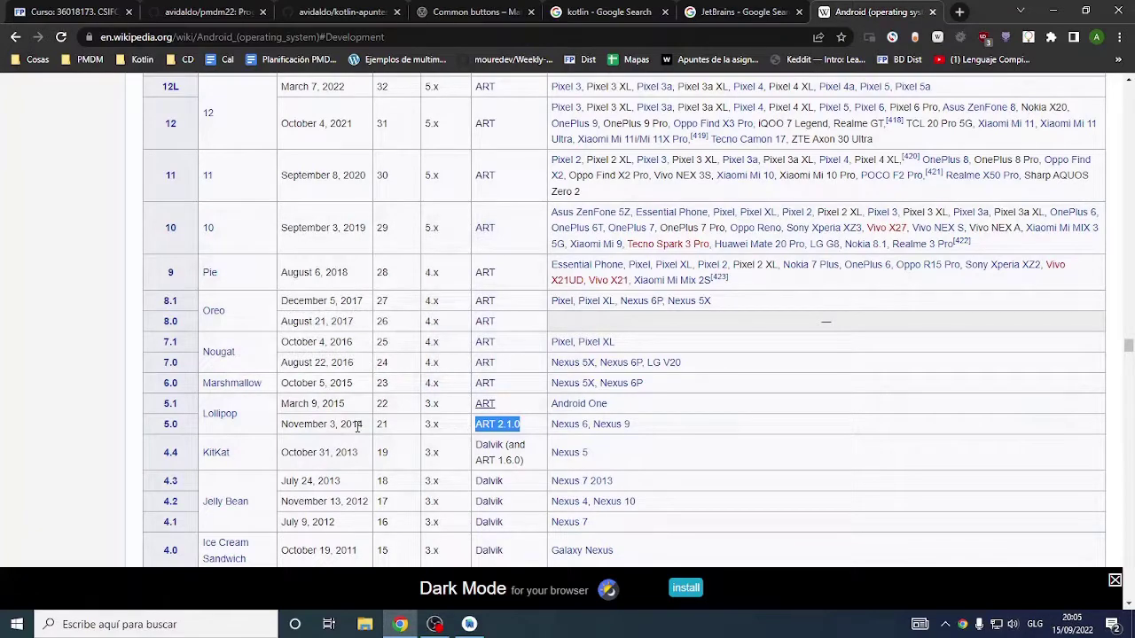
left_click_drag(358, 427, 304, 423)
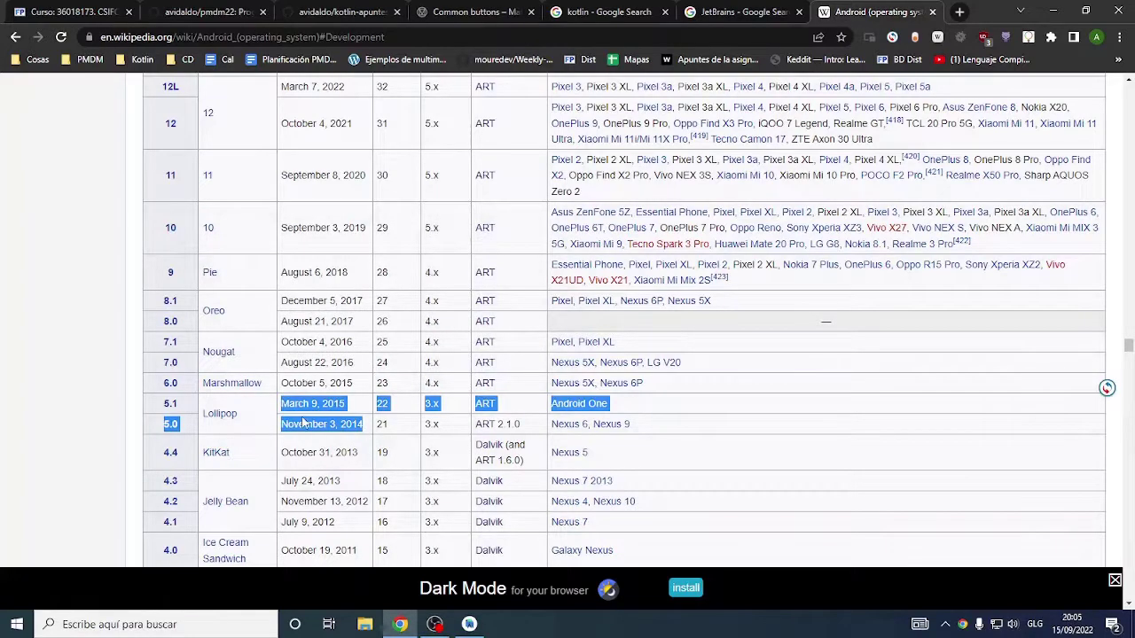
scroll(305, 423, "up", 1)
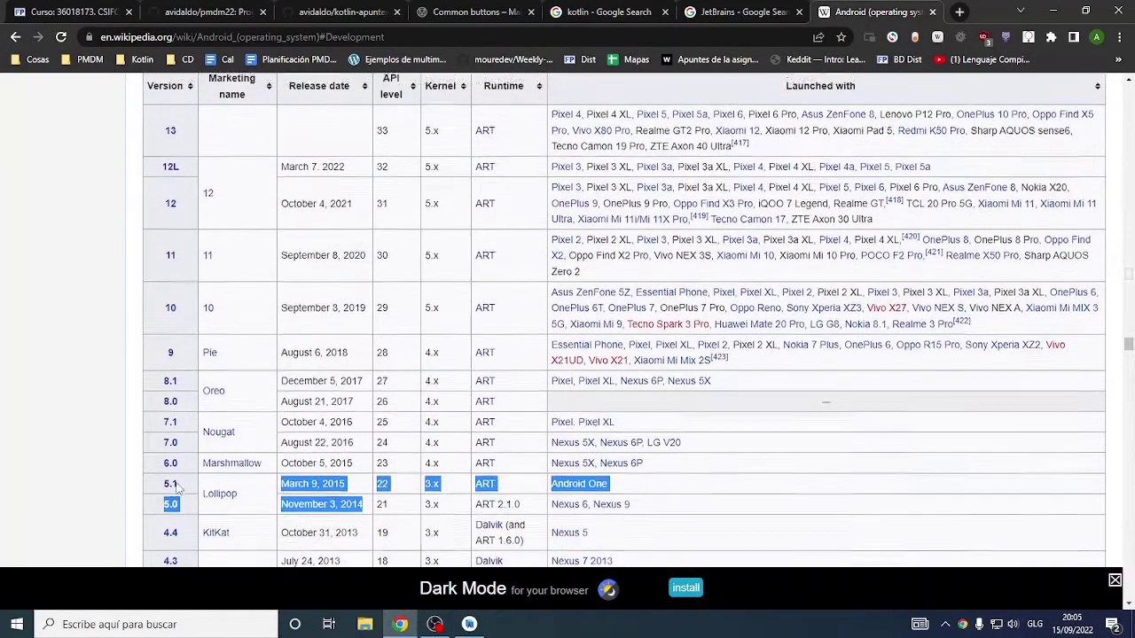
scroll(177, 488, "up", 2)
scroll(186, 444, "down", 2)
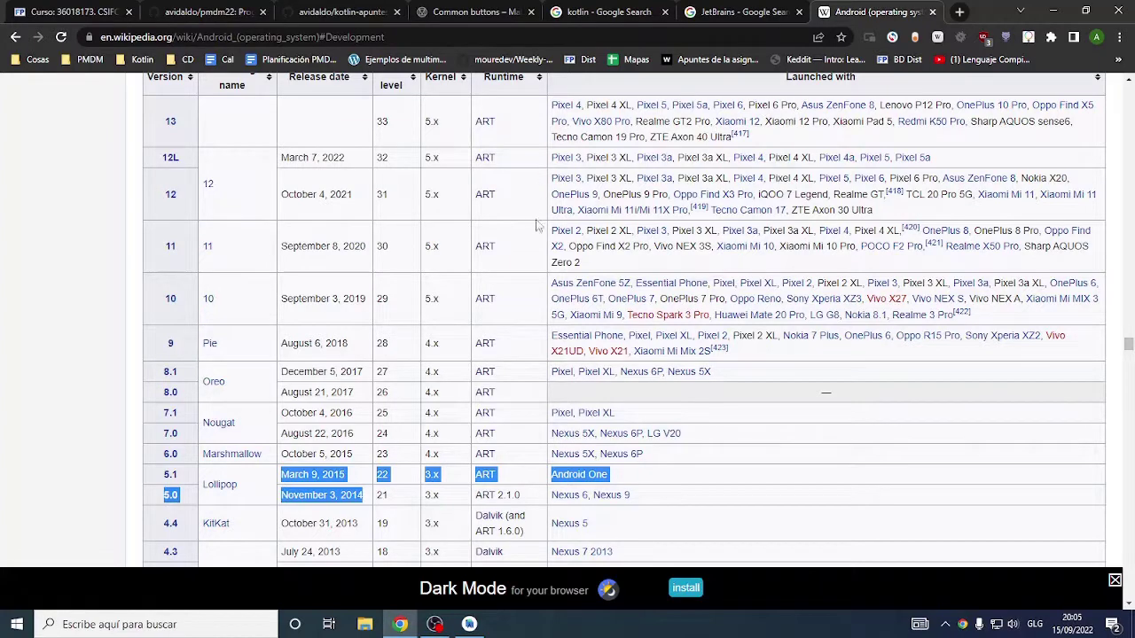
- Highlight the API level of Android 13 in the version table and look over the older versions
scroll(734, 373, "up", 1)
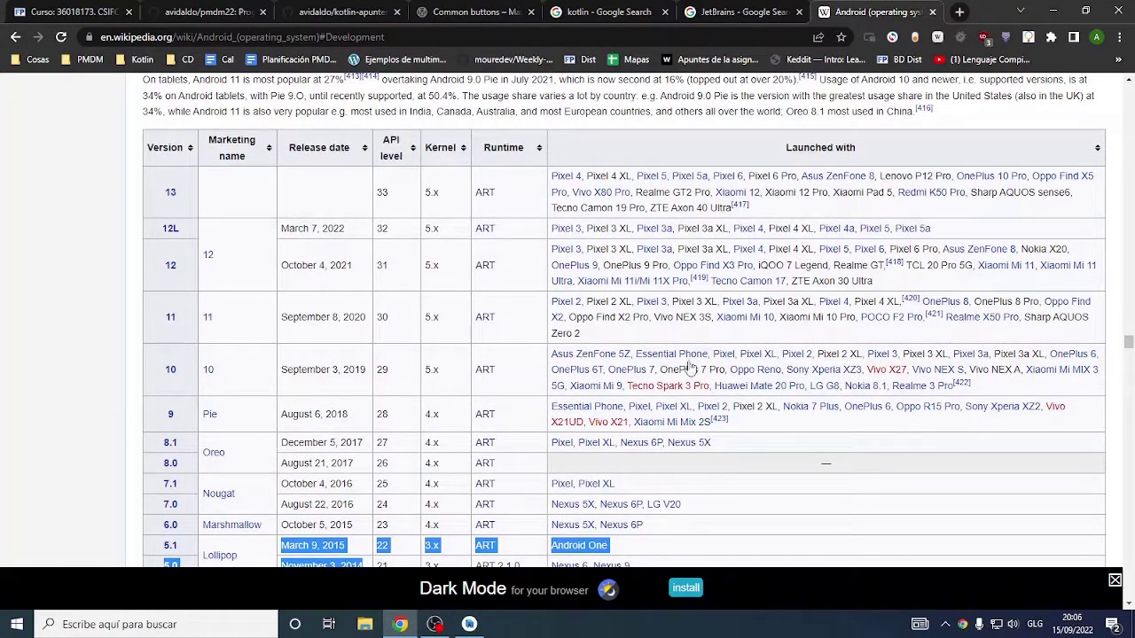
mouse_move(566, 176)
double_click(380, 192)
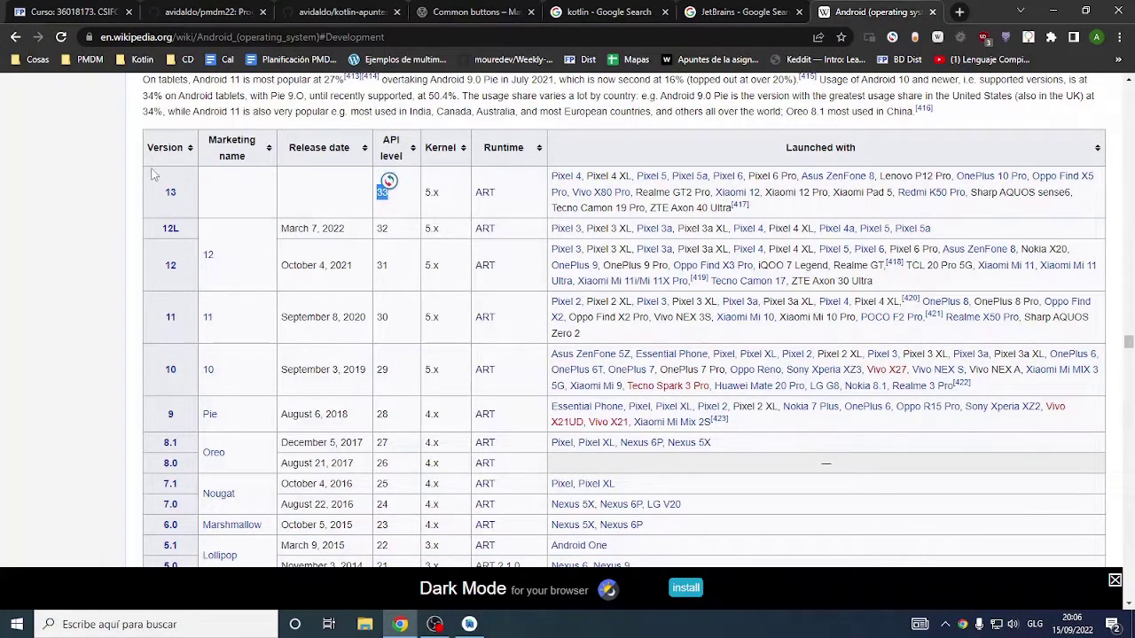
scroll(412, 347, "down", 3)
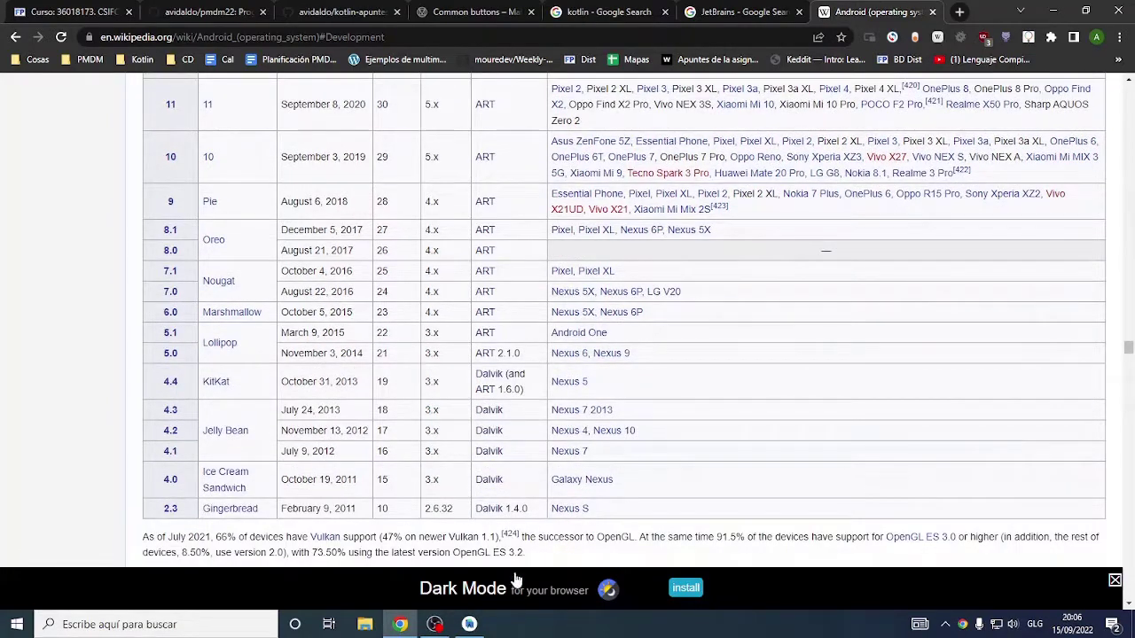
- Switch to Android Studio, compare the Lollipop and Marshmallow feature lists in the API distribution chart, and close it with Android 5.0 selected
left_click(469, 625)
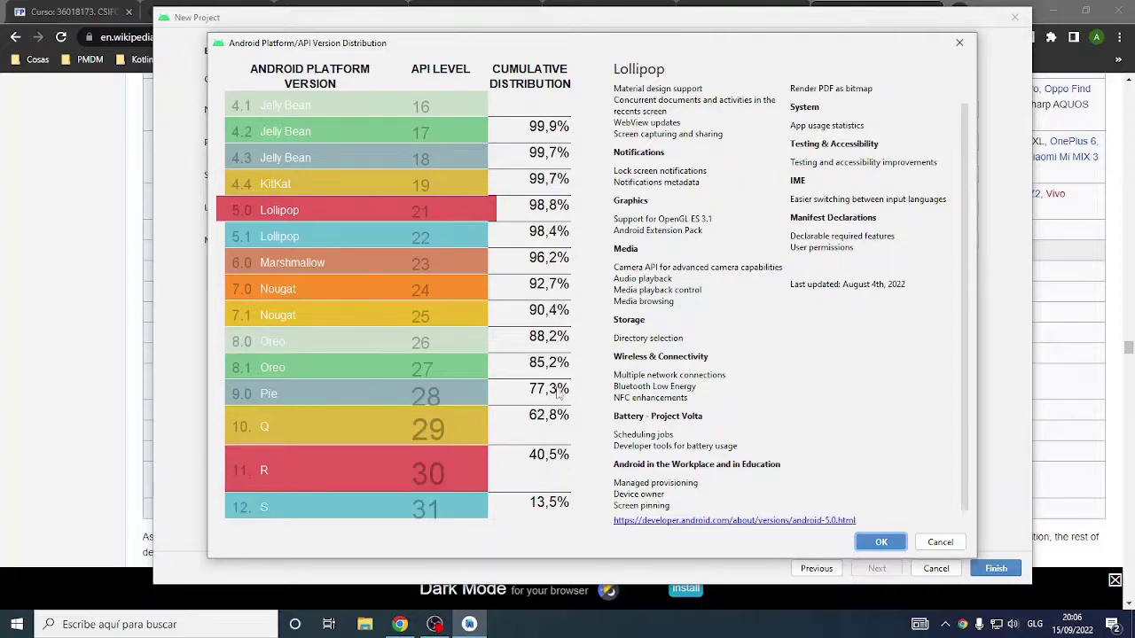
left_click(422, 239)
left_click(413, 266)
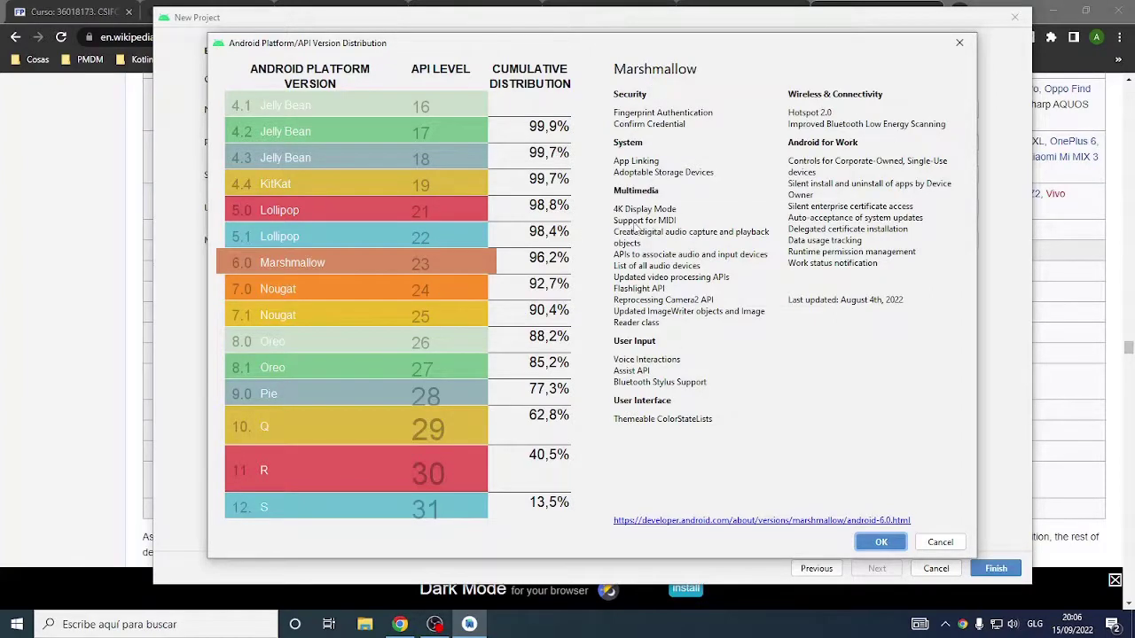
left_click(398, 218)
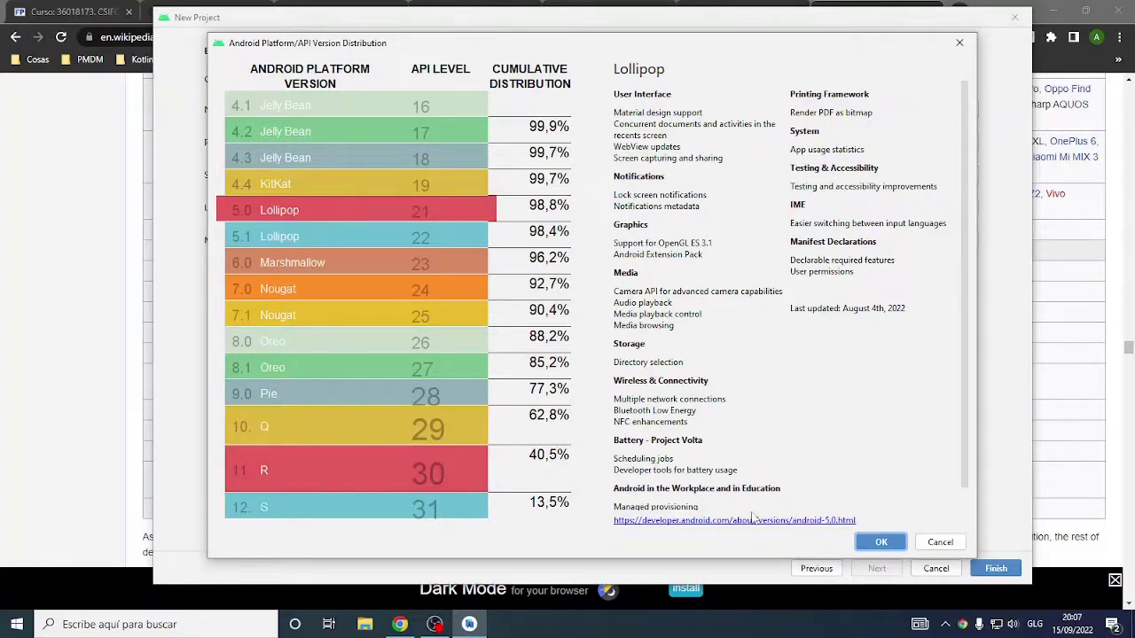
scroll(754, 518, "down", 1)
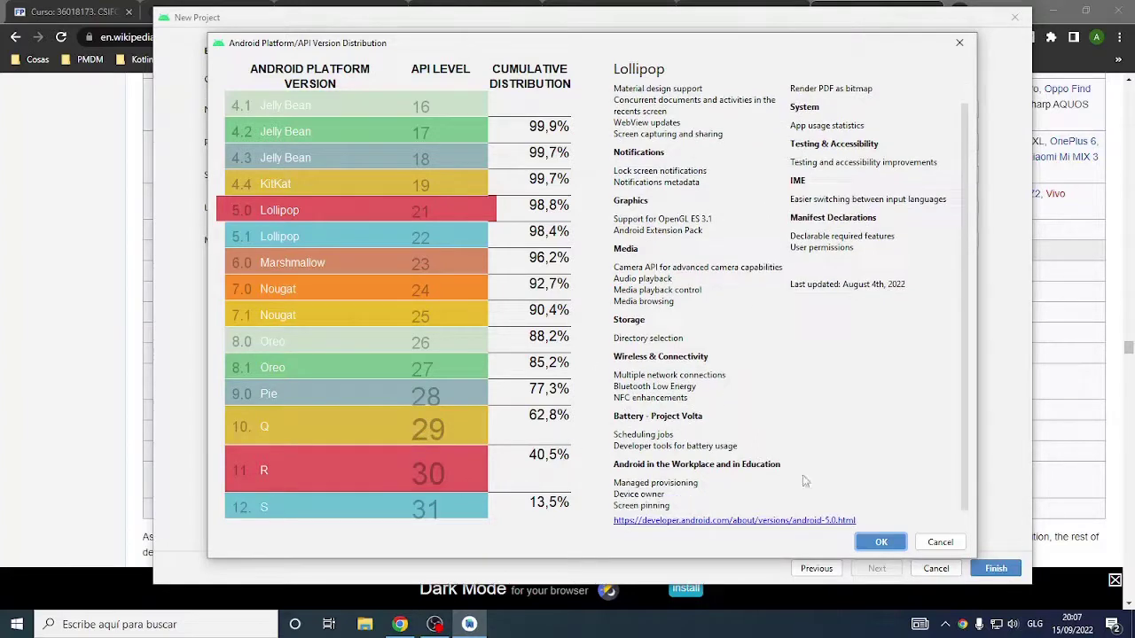
left_click(878, 544)
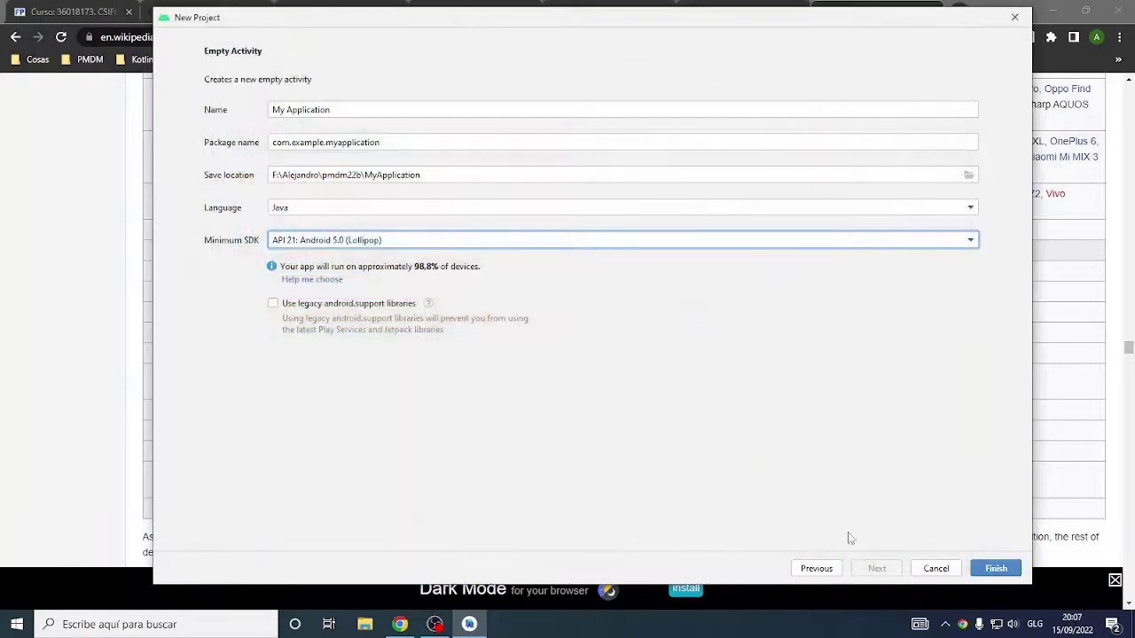
- Review the available minimum SDK versions and set the project's minimum SDK to API 33: Android 33
left_click(336, 245)
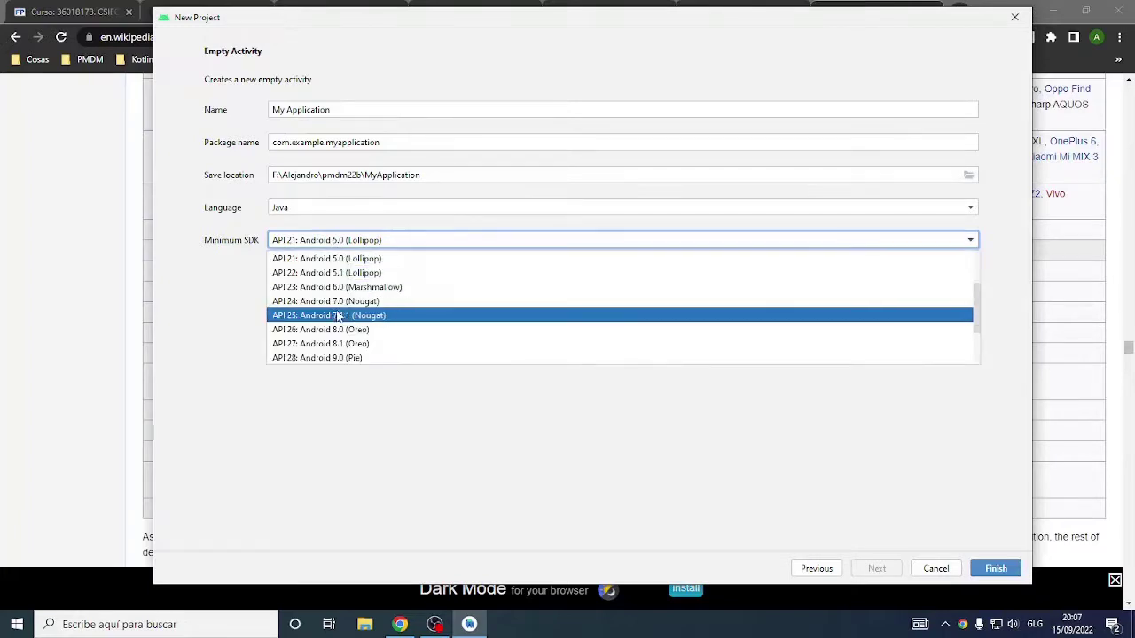
scroll(339, 319, "down", 3)
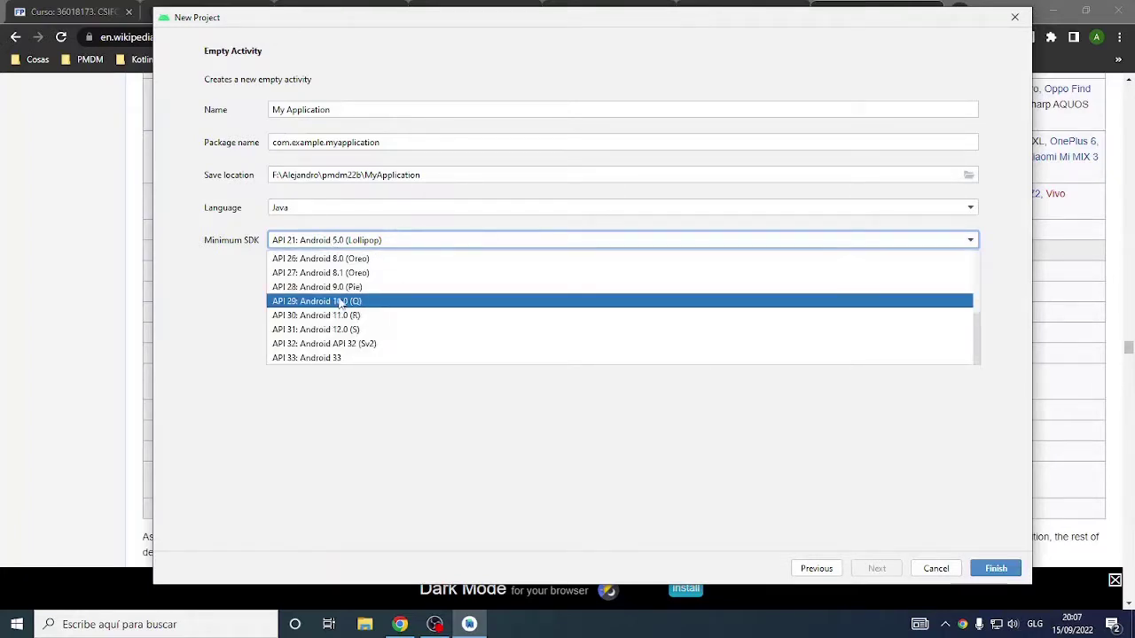
left_click(345, 359)
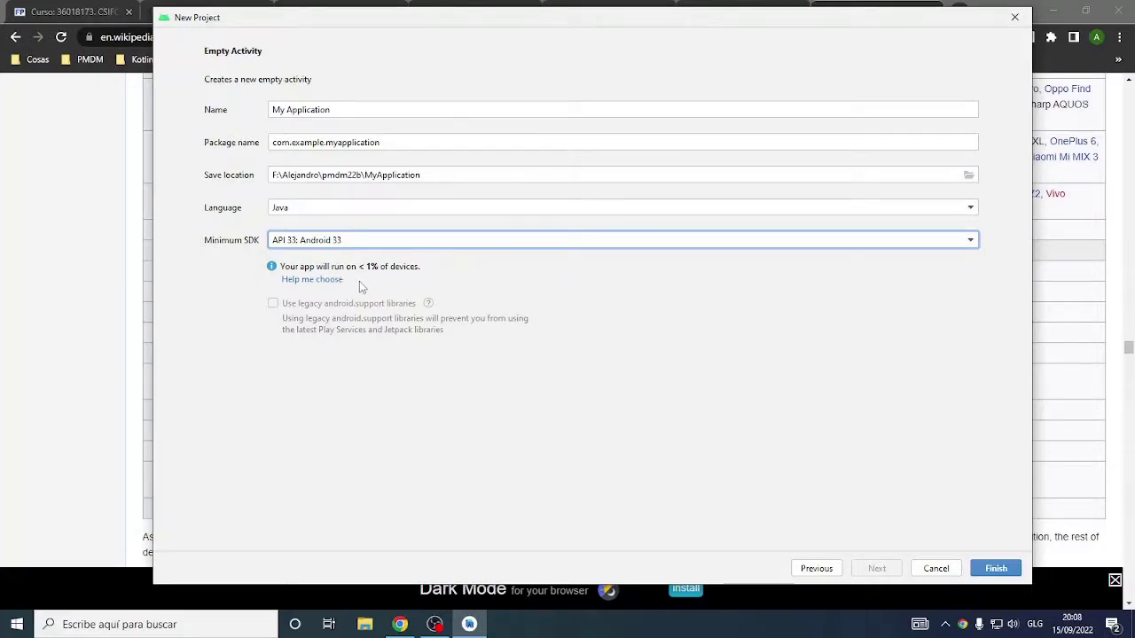
left_click(382, 239)
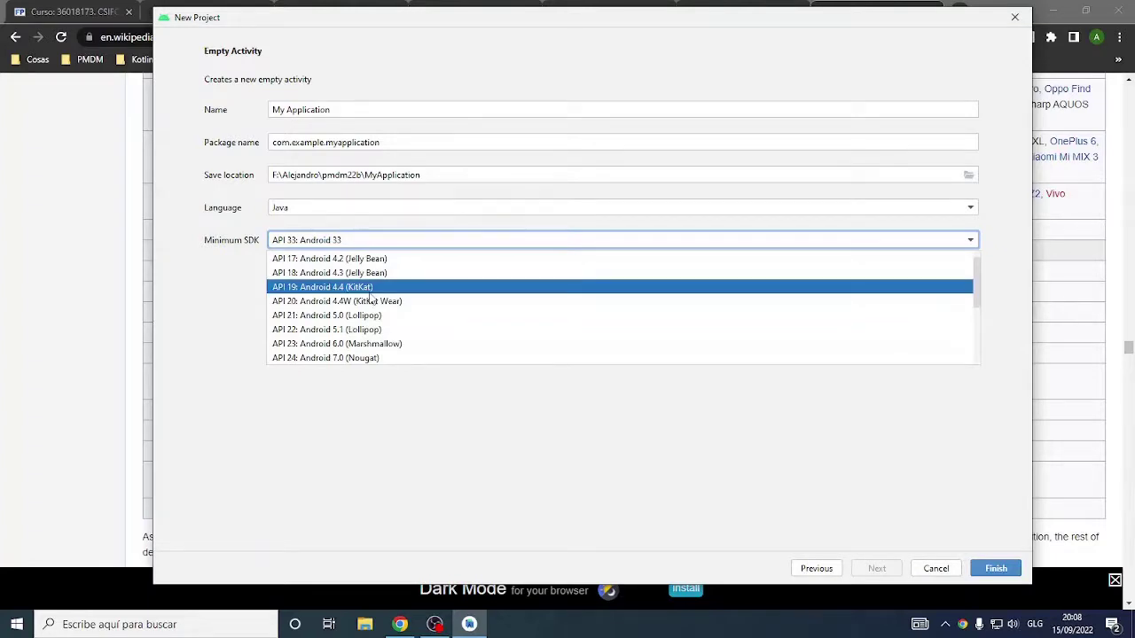
scroll(370, 301, "up", 1)
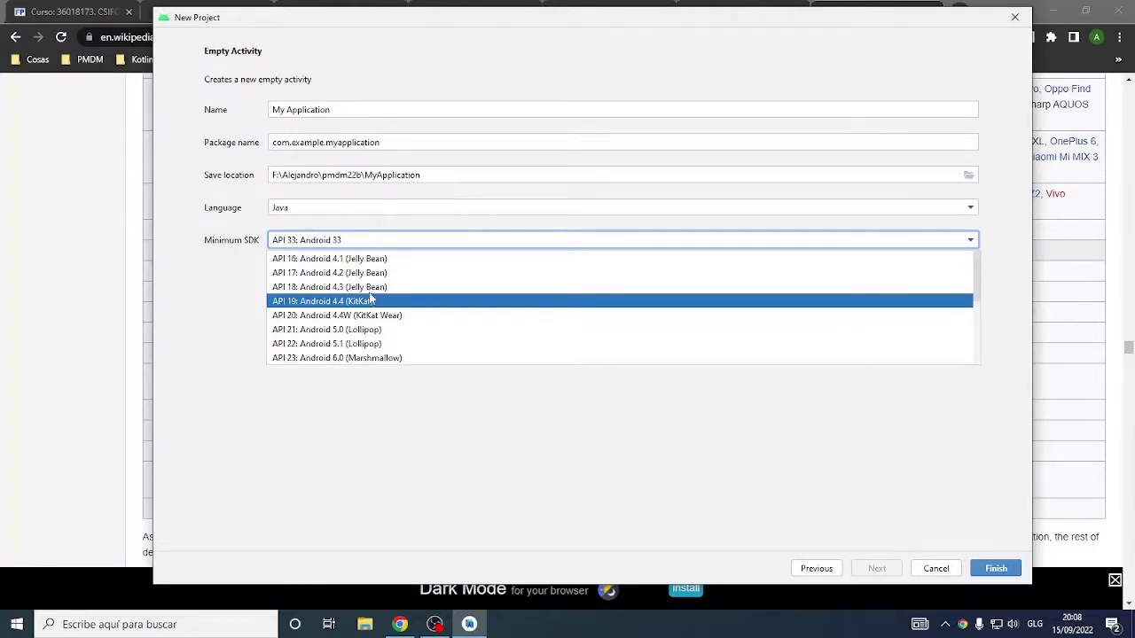
scroll(412, 301, "down", 4)
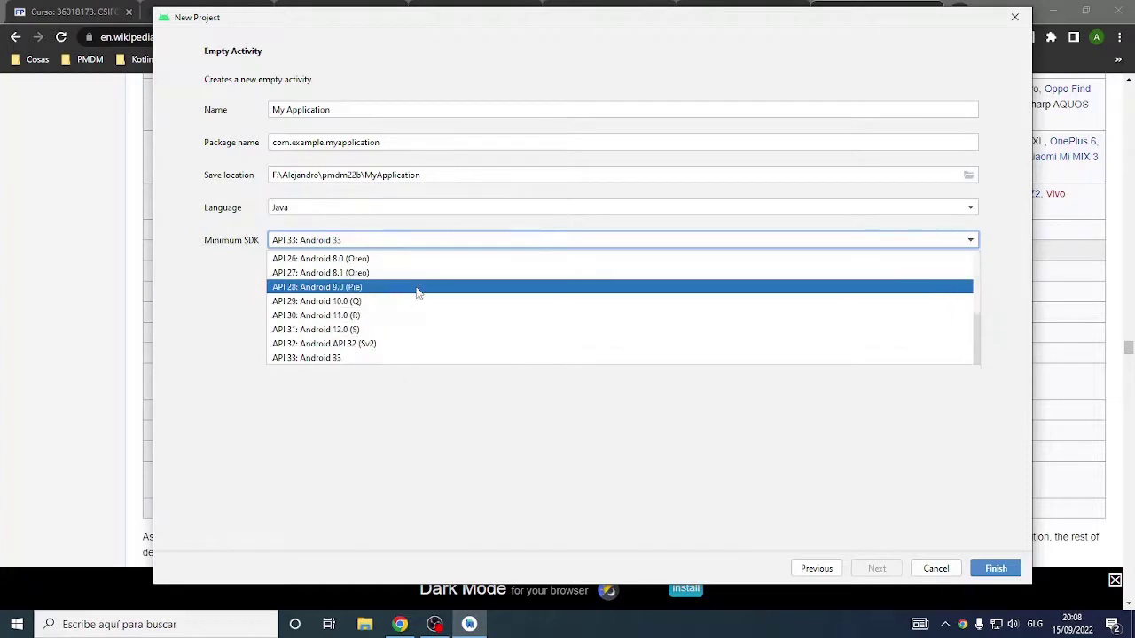
left_click(348, 358)
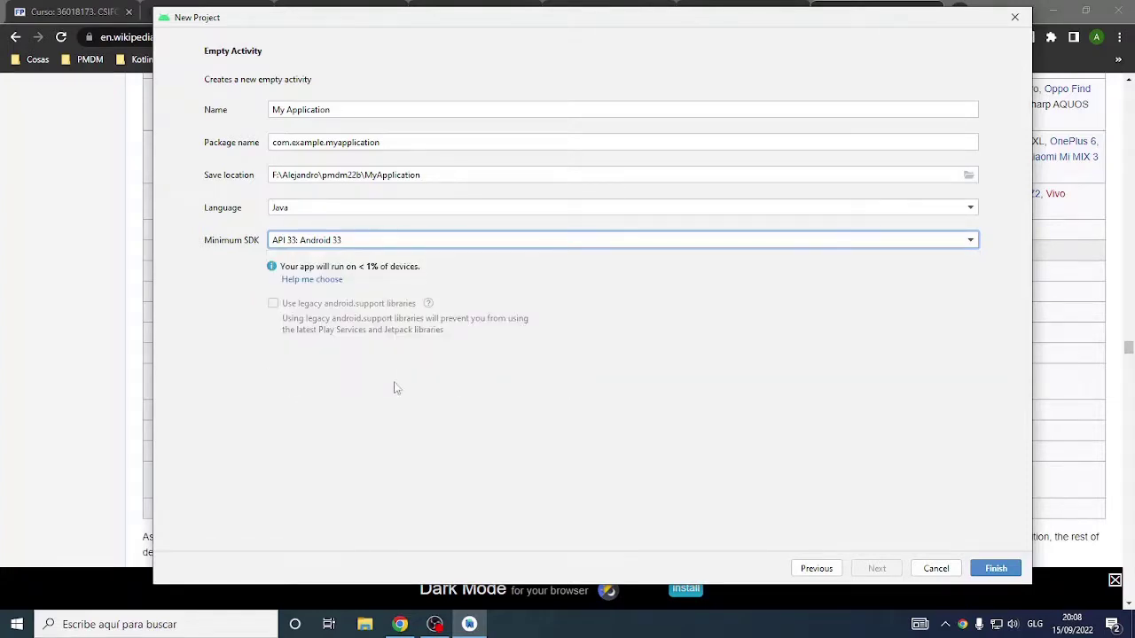
- Finish creating the My Application project and close the What's New panel
left_click(996, 569)
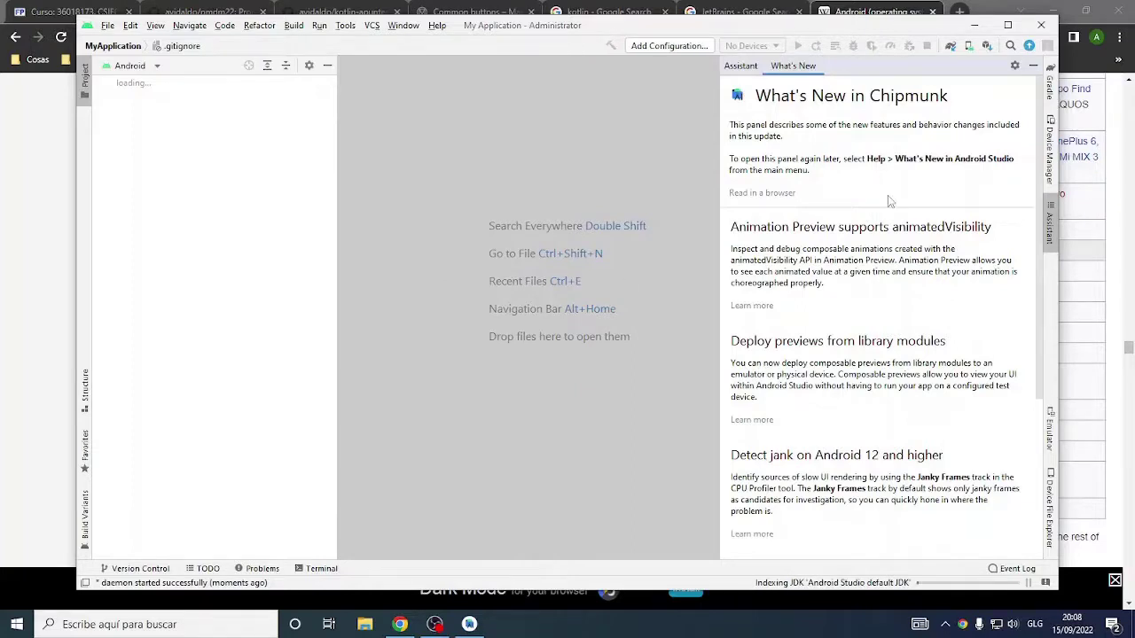
left_click(1033, 65)
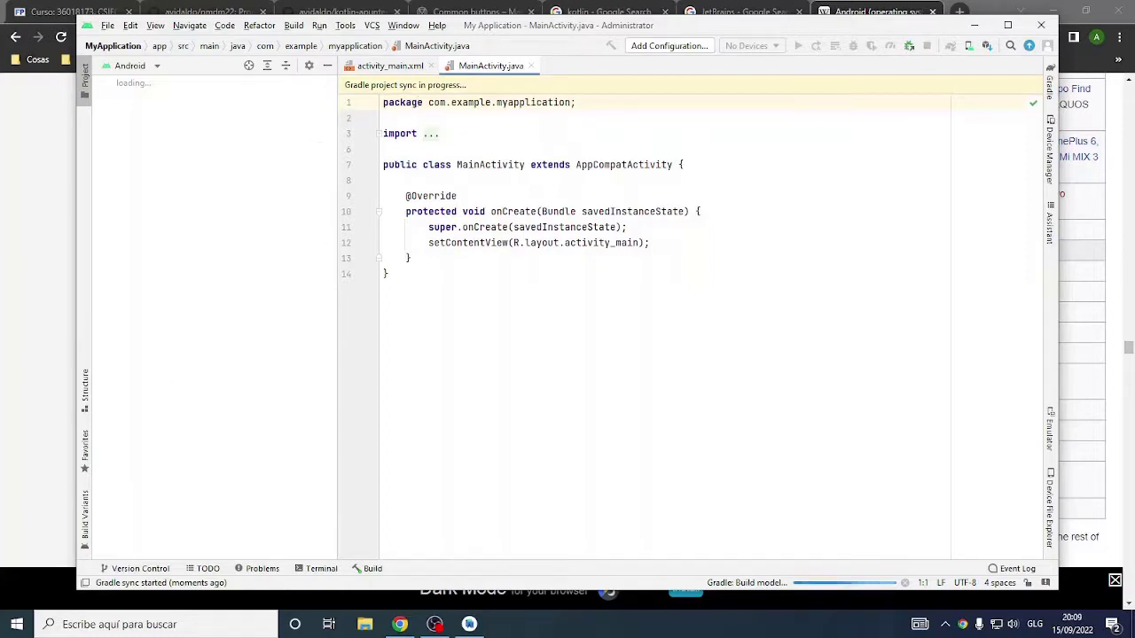
- Start another new project from the Empty Activity template and proceed to its configuration page
left_click(108, 27)
mouse_move(221, 41)
left_click(316, 41)
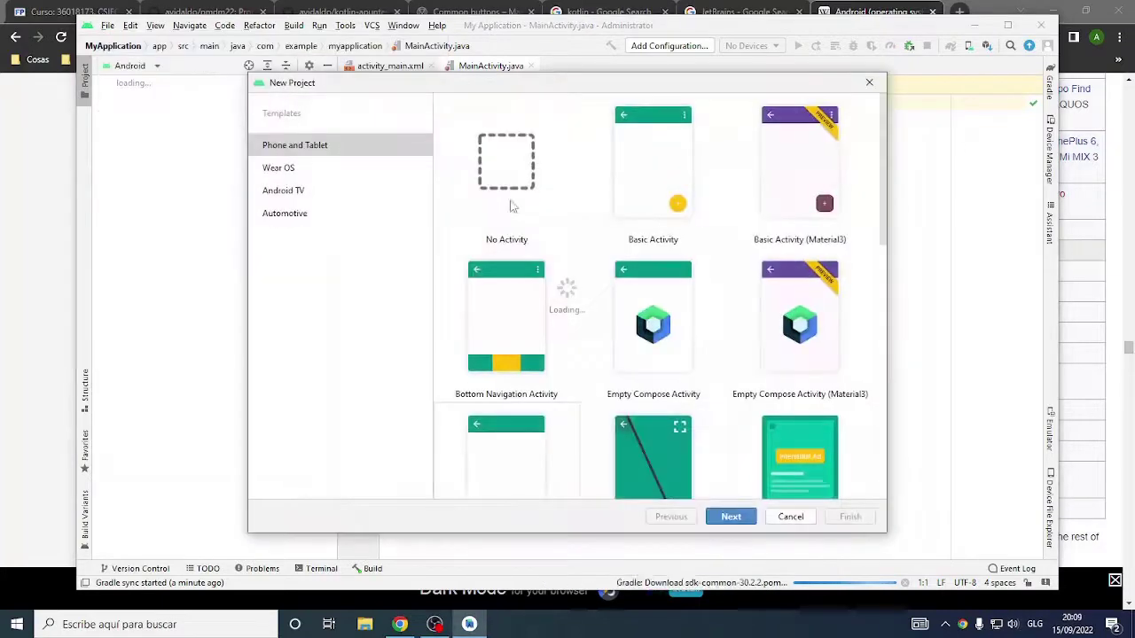
scroll(518, 423, "down", 1)
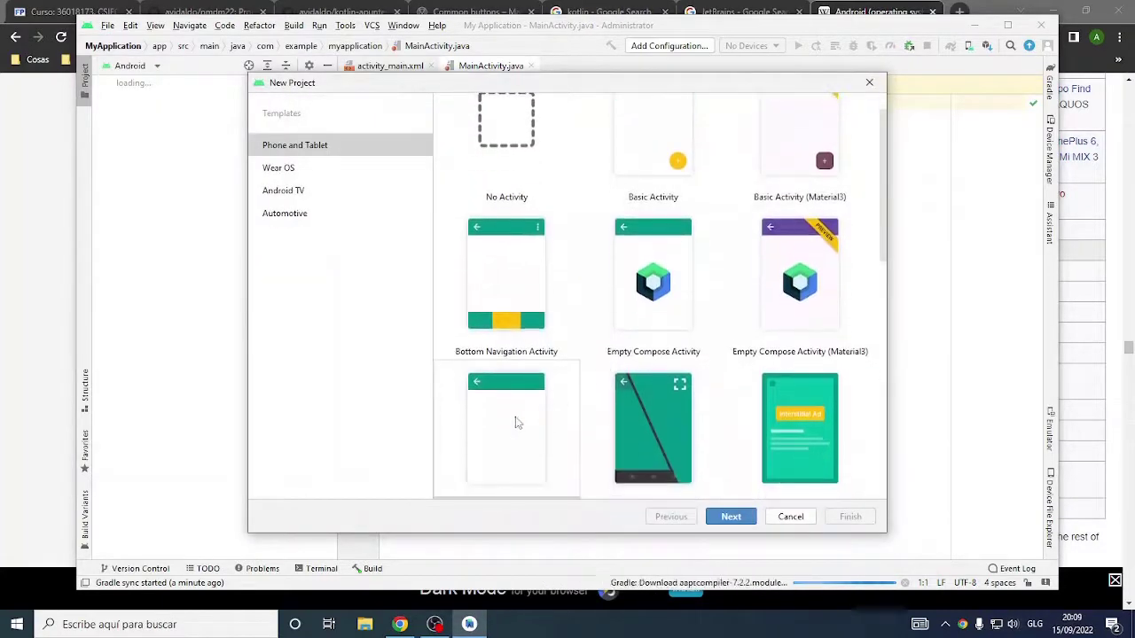
left_click(518, 423)
left_click(742, 523)
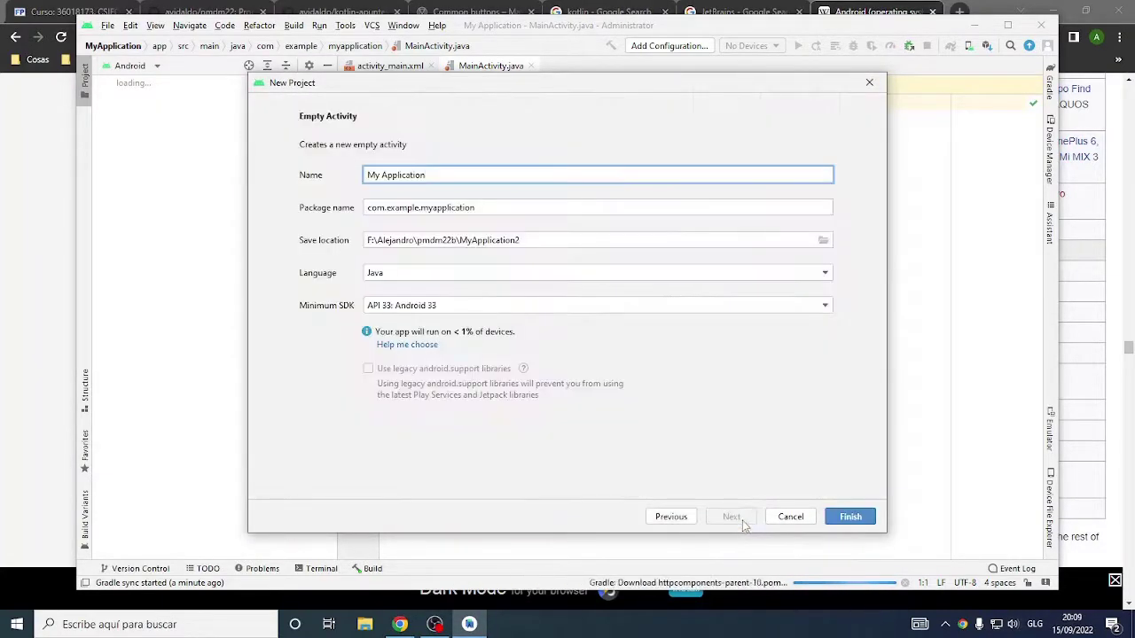
- Read the help on the legacy android.support libraries option and set the minimum SDK to API 28: Android 9.0 (Pie)
mouse_move(369, 372)
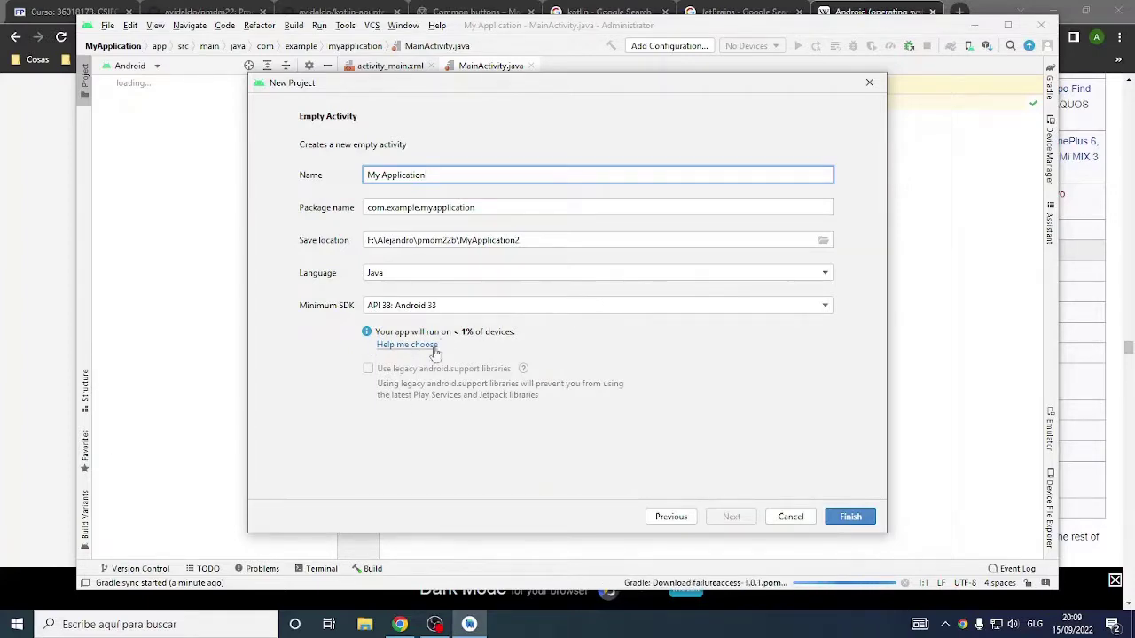
mouse_move(524, 370)
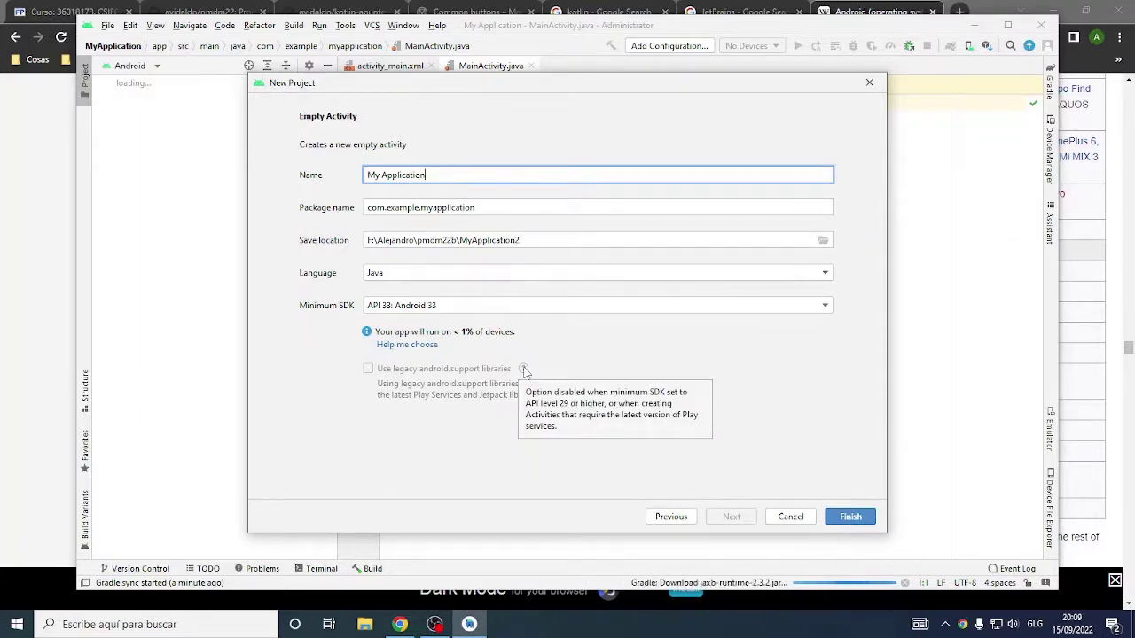
left_click(519, 305)
left_click(447, 354)
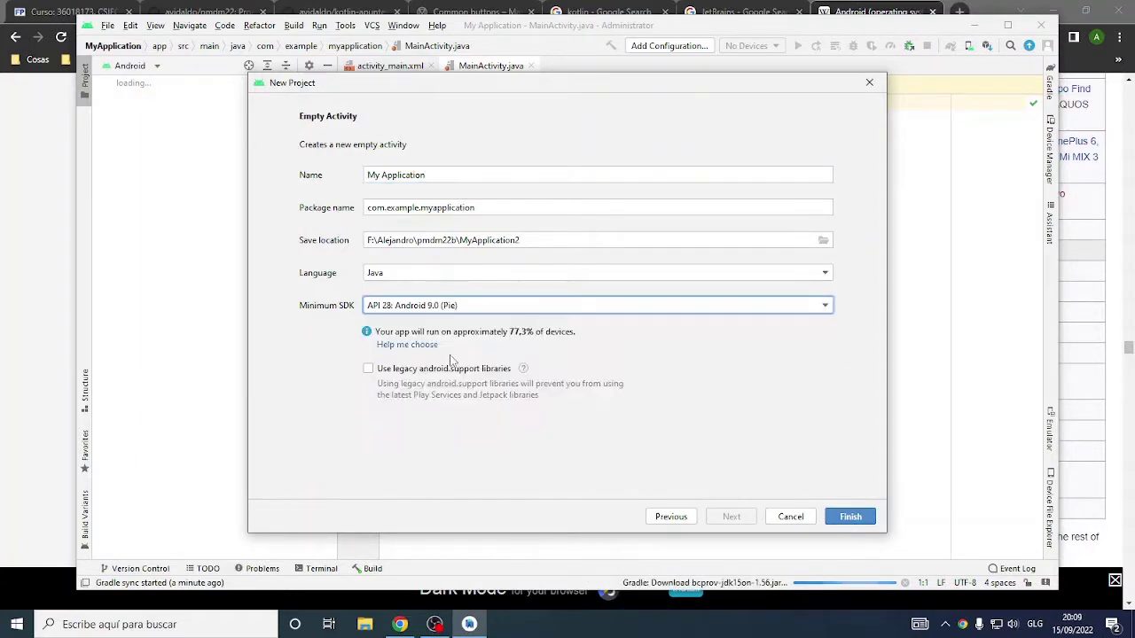
- Enable the Use legacy android.support libraries option for the new project and disable it again
mouse_move(433, 380)
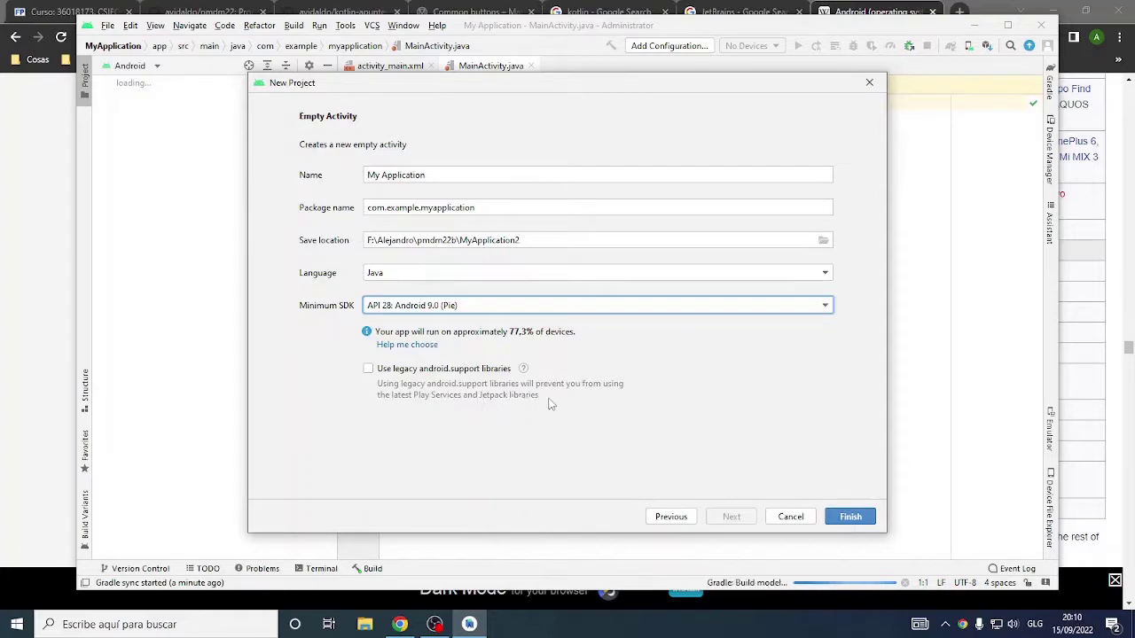
left_click(368, 369)
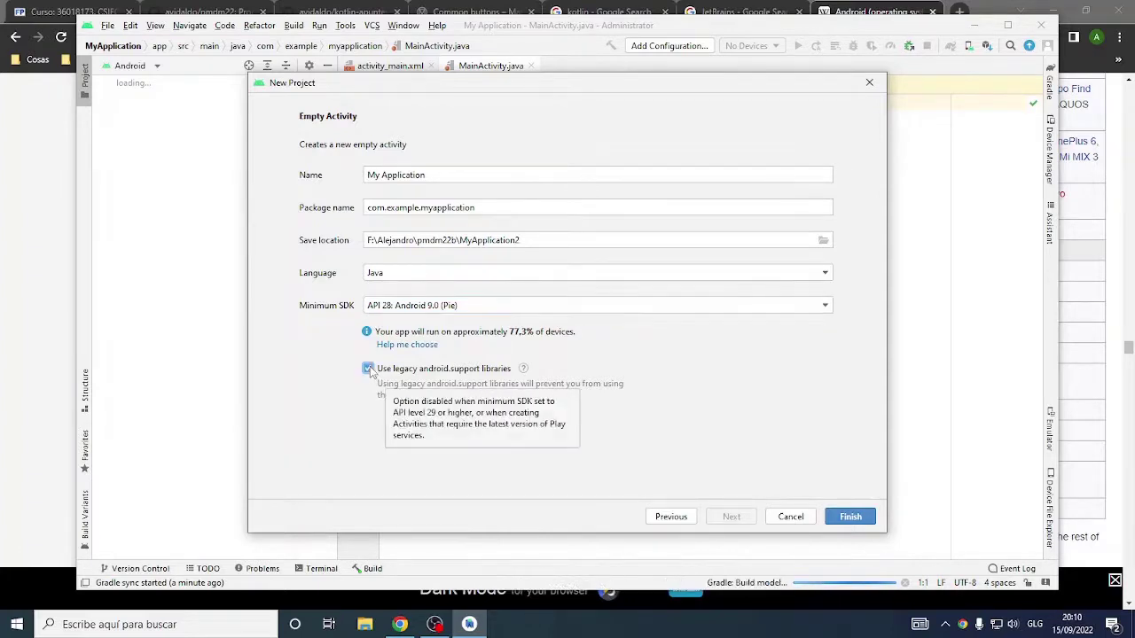
left_click(369, 370)
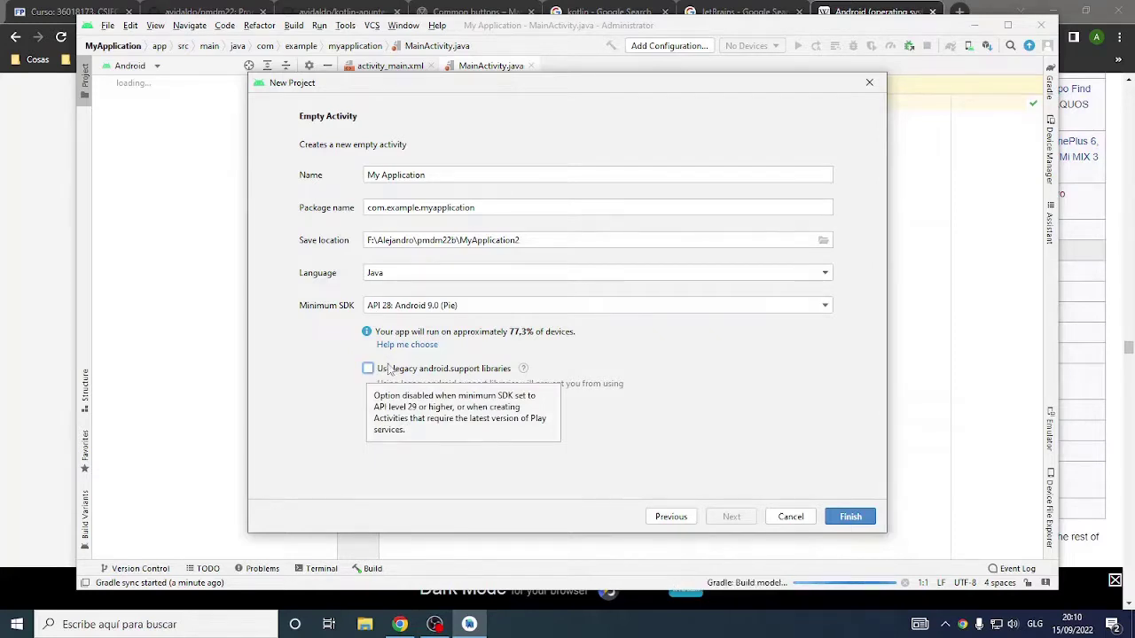
- Set the minimum SDK to API 33: Android 33 and cancel the creation of the second project
left_click(429, 311)
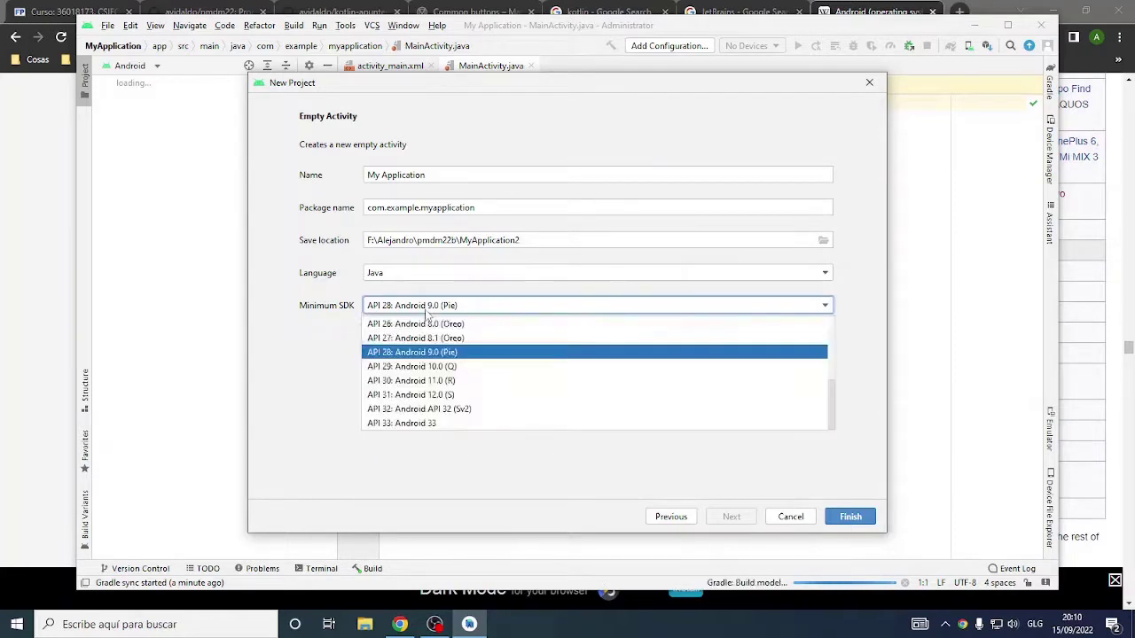
left_click(412, 422)
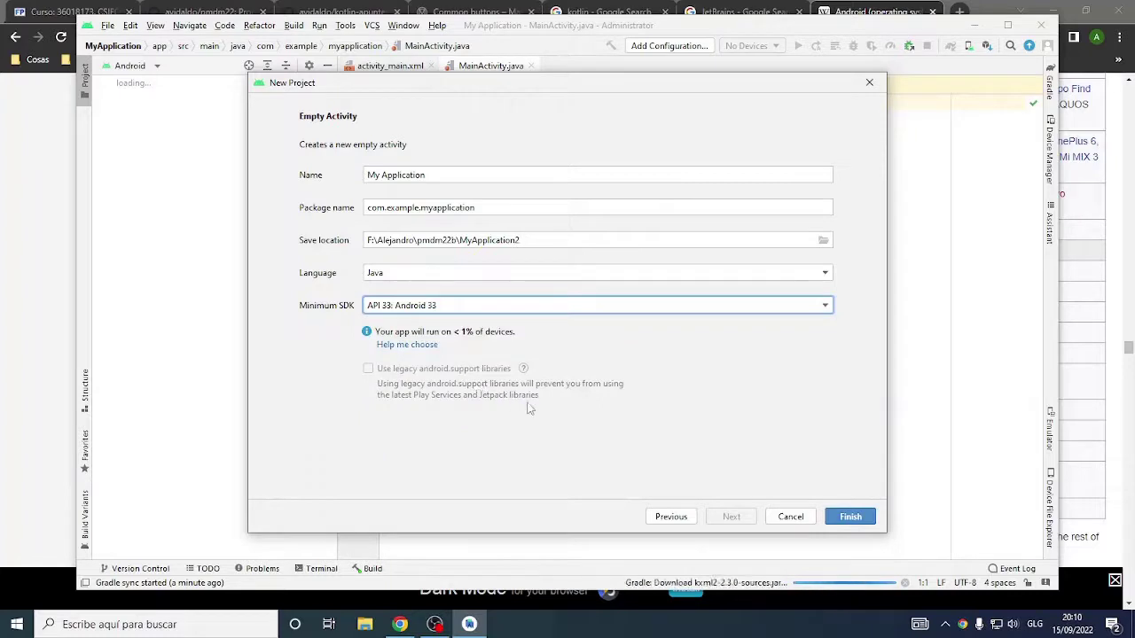
left_click(777, 520)
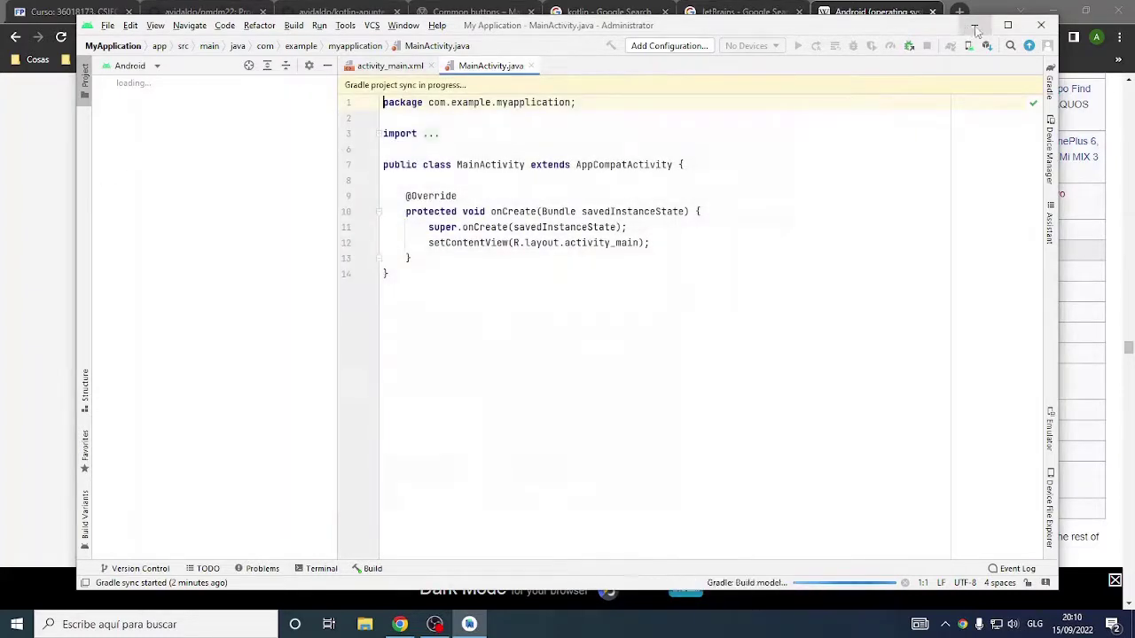
- Maximize the project window, unfold the imports in MainActivity.java and highlight the AppCompatActivity superclass in the class declaration
left_click(1007, 25)
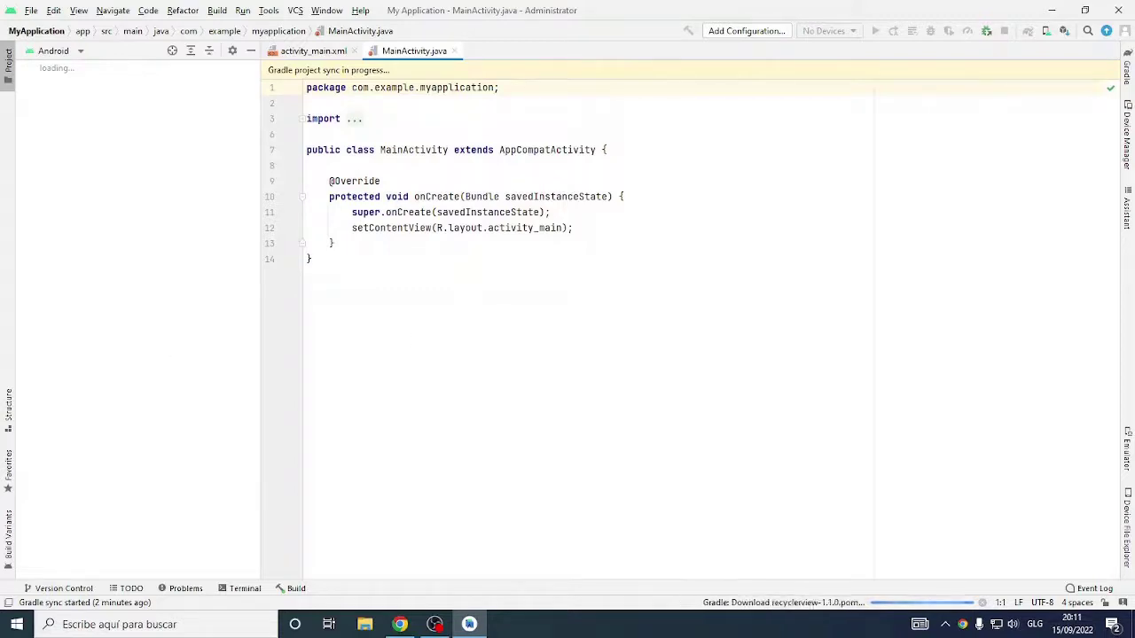
left_click(434, 624)
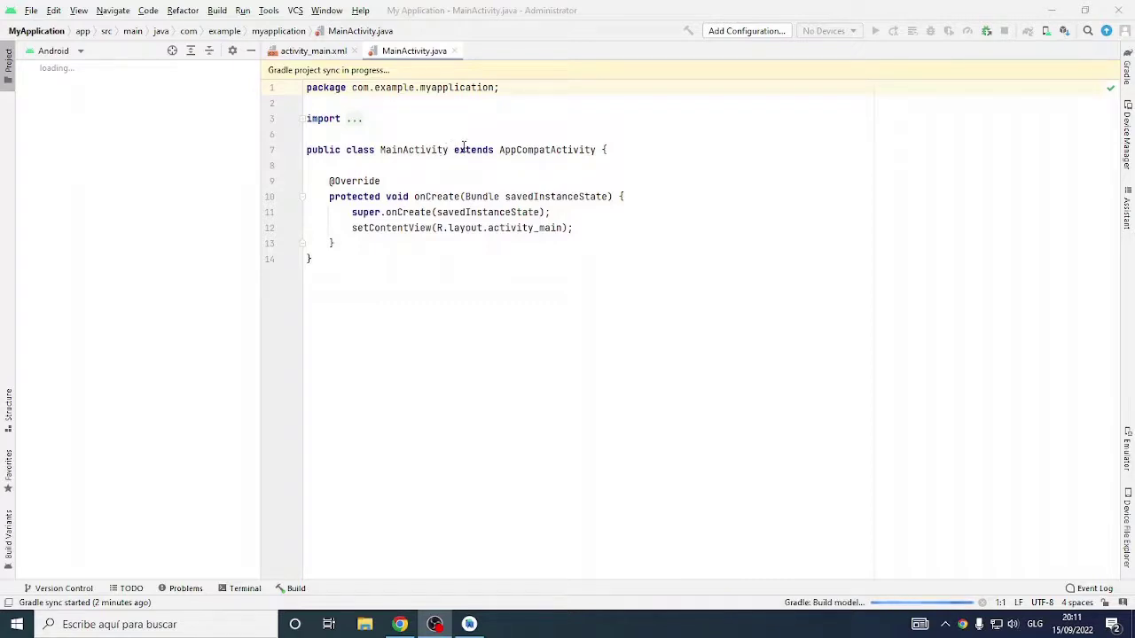
left_click(423, 150)
left_click(354, 118)
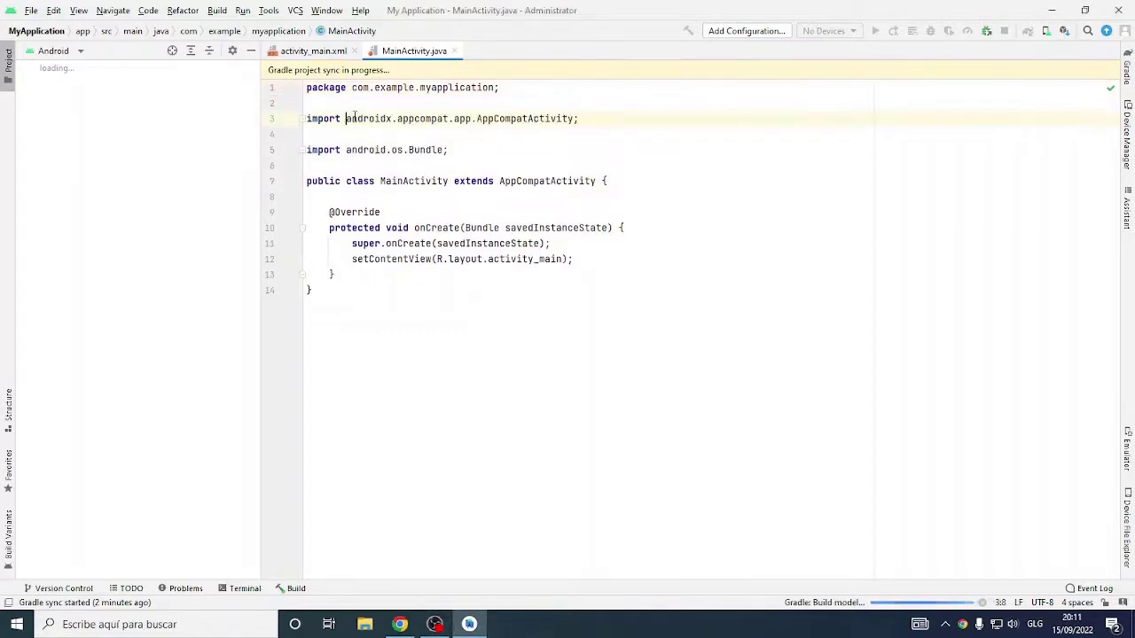
left_click_drag(500, 180, 598, 181)
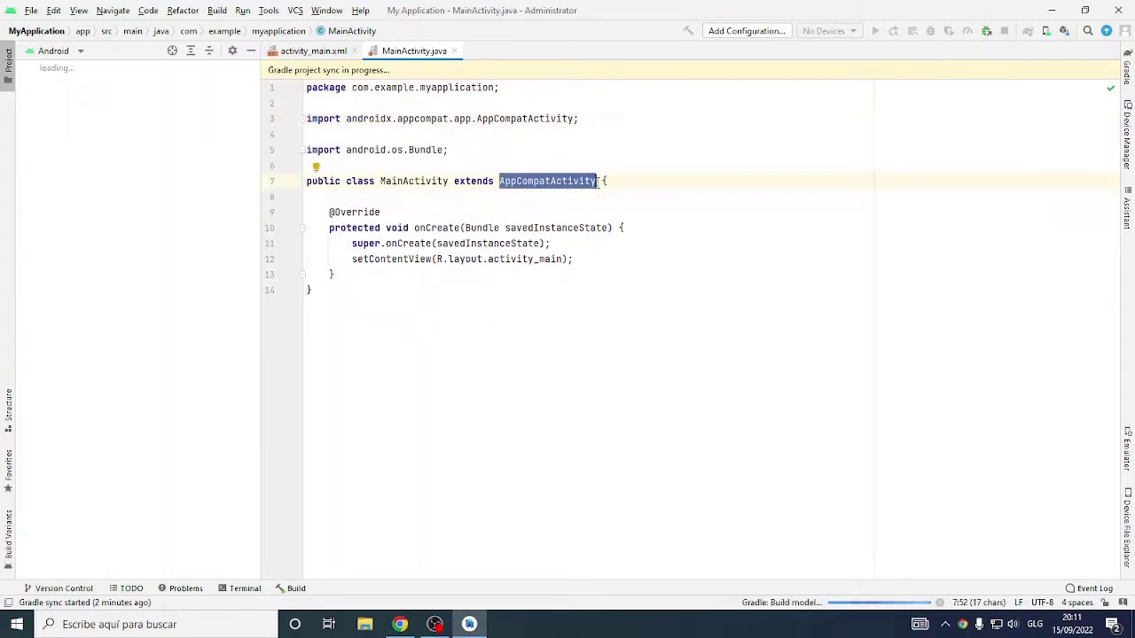